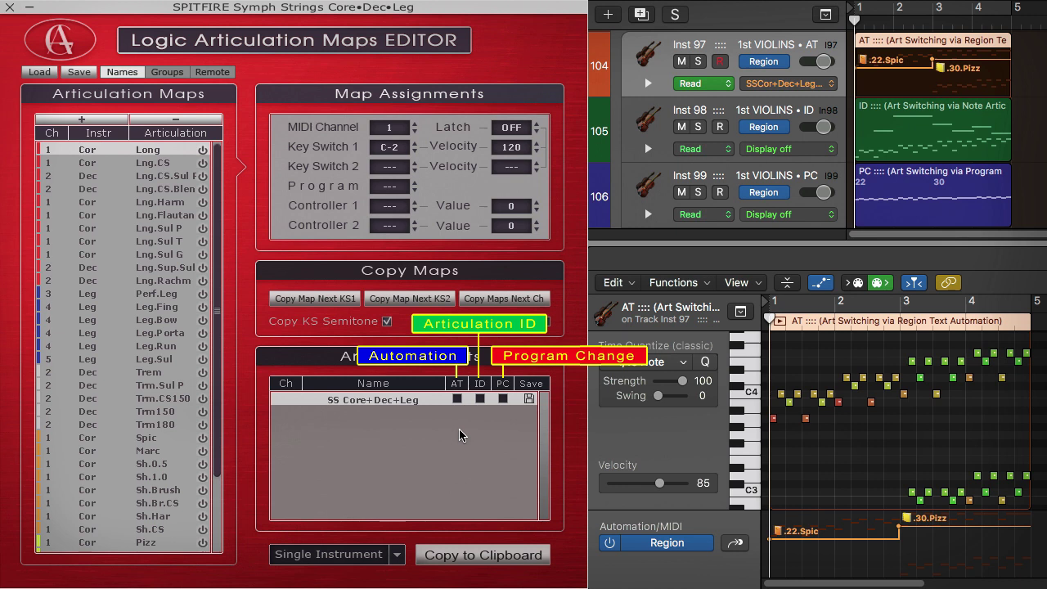
- Switch the SS Core+Dec+Leg articulation set in turn to Automation (AT), Articulation ID and Program Change (PC) mode
left_click(456, 399)
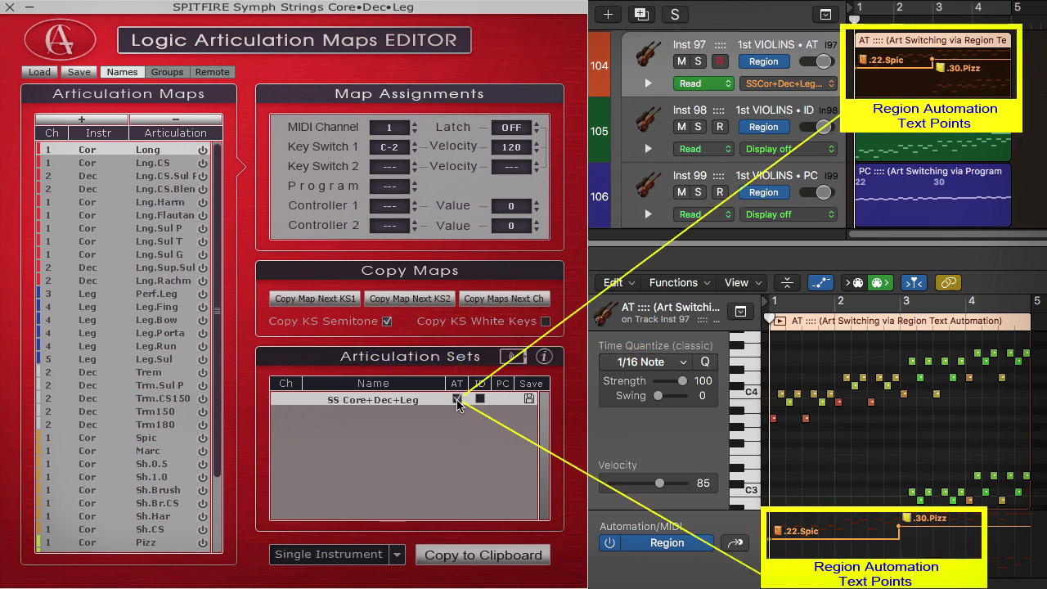
left_click(480, 399)
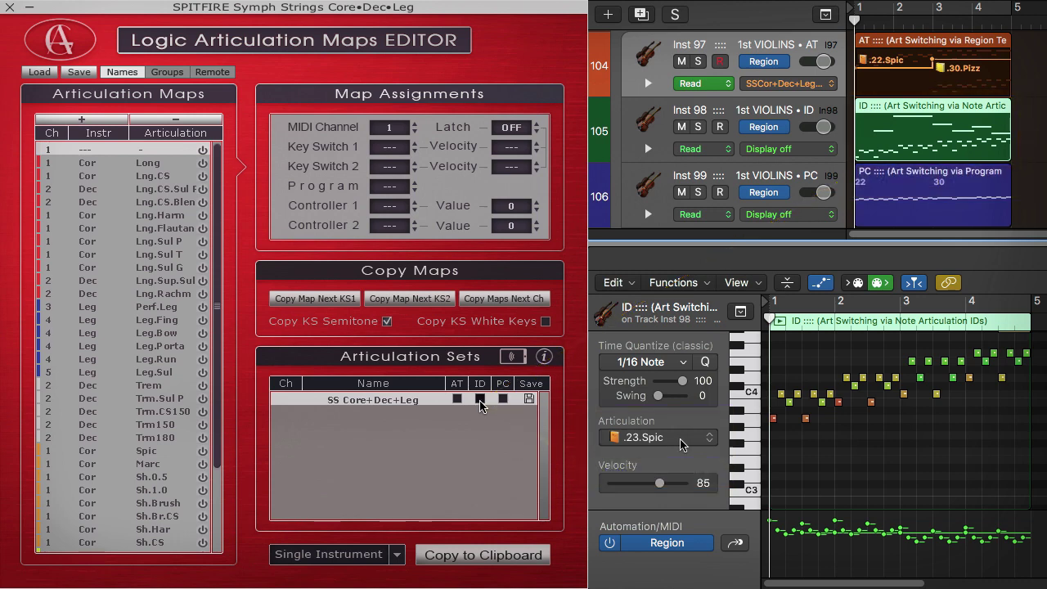
left_click(502, 399)
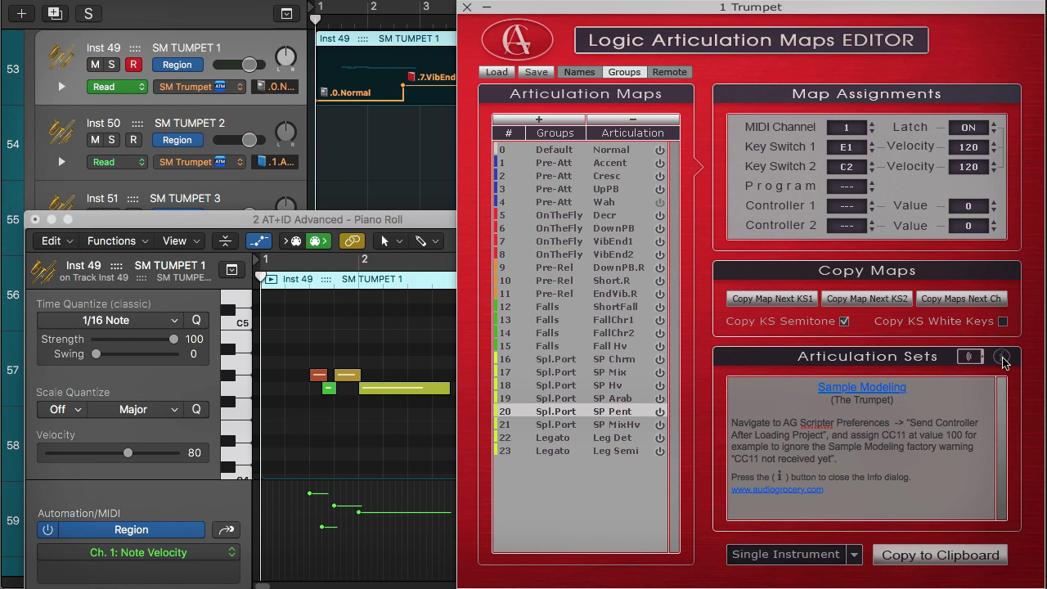
- Close the trumpet set's info text and view the map assignments of the VibEnd1 and Normal articulations
left_click(1002, 358)
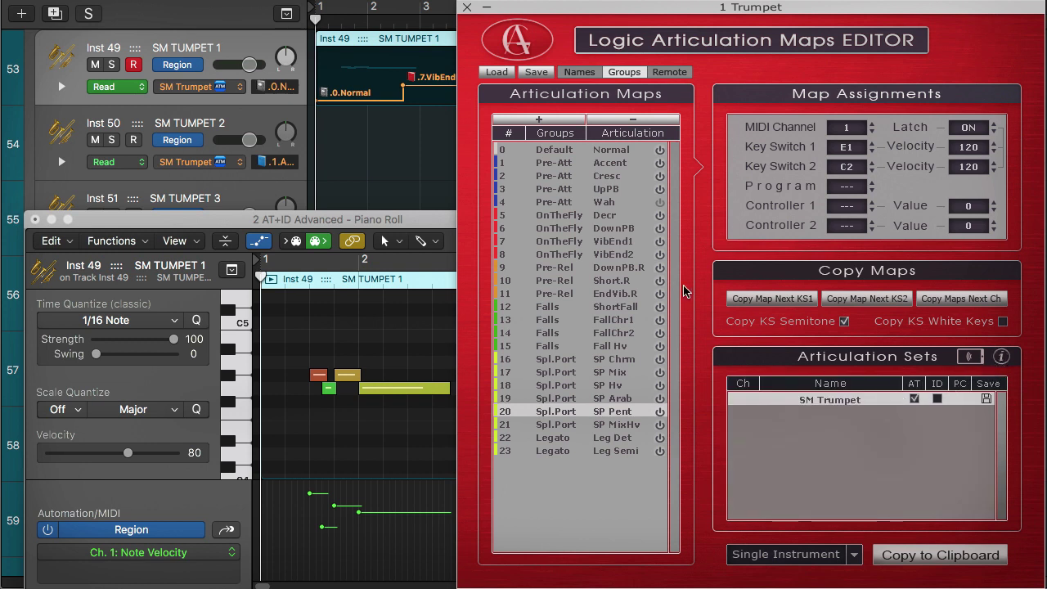
left_click(618, 242)
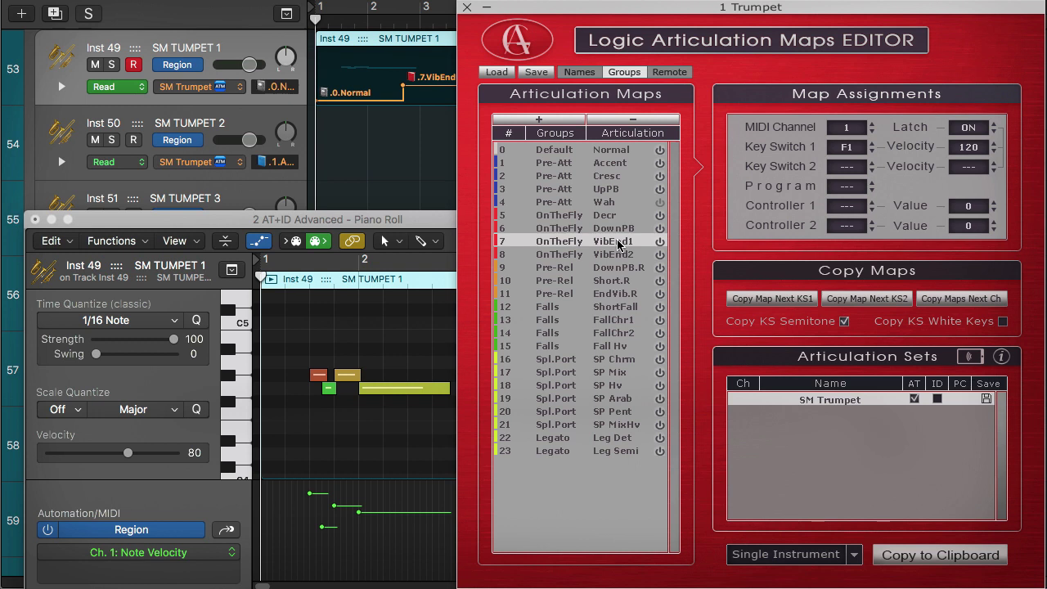
left_click(611, 151)
- Show the SM Trumpet Scripter automation in the Piano Roll's automation lane and play the trumpet region
left_click(204, 553)
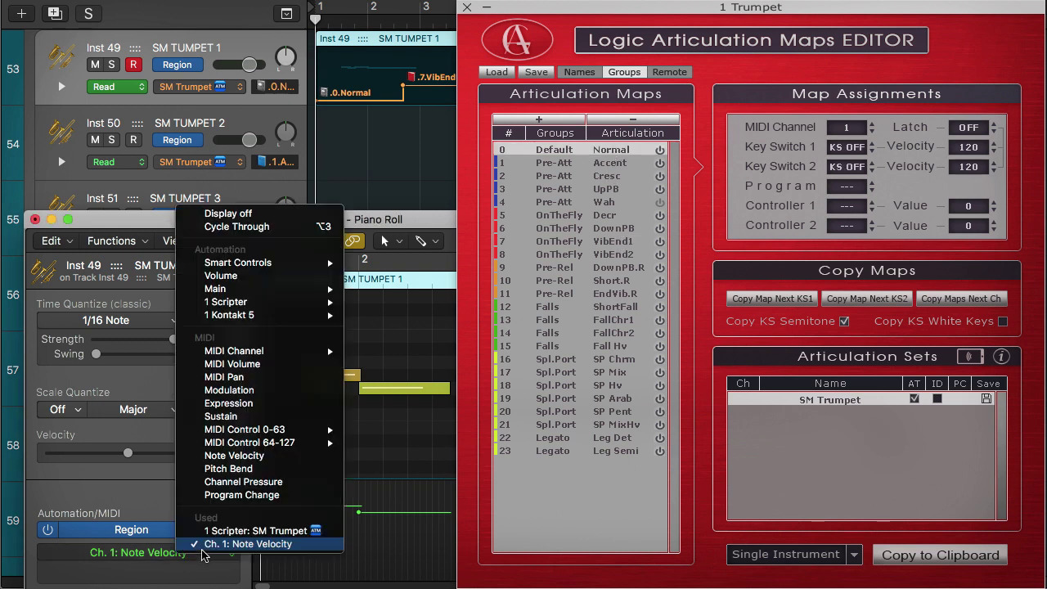
left_click(221, 531)
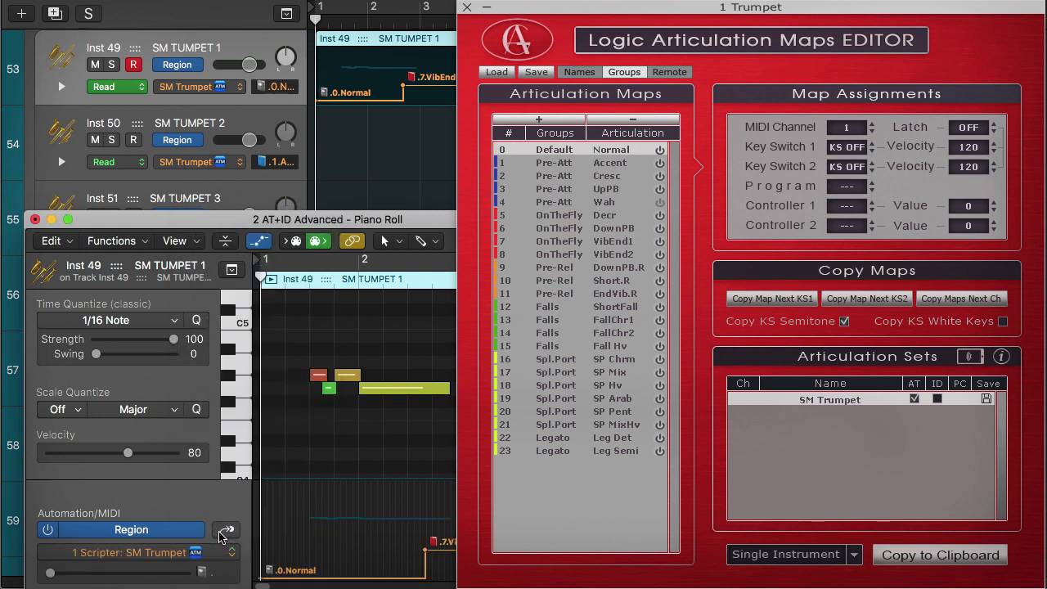
key("space")
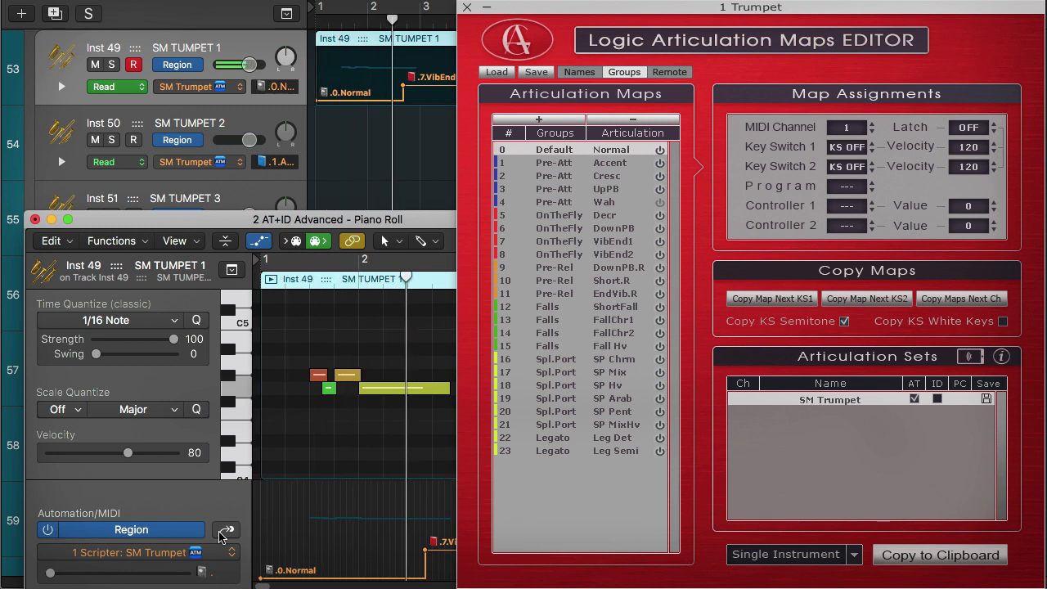
key("space")
- Move the switch to the .7.VibEnd articulation earlier in the automation lane, adjust the .0.Normal section, and play the region
left_click_drag(425, 549, 402, 549)
left_click_drag(293, 570, 308, 562)
key("space")
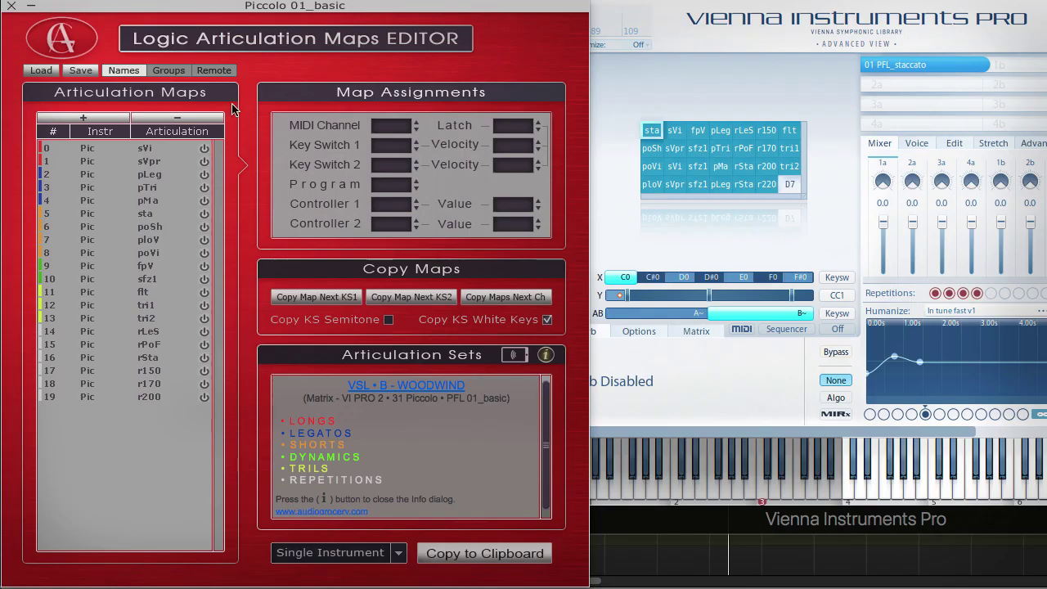
- Display the Piccolo 01_basic remote assignments, close the info text, and switch the articulation set from AT to ID mode
left_click(216, 71)
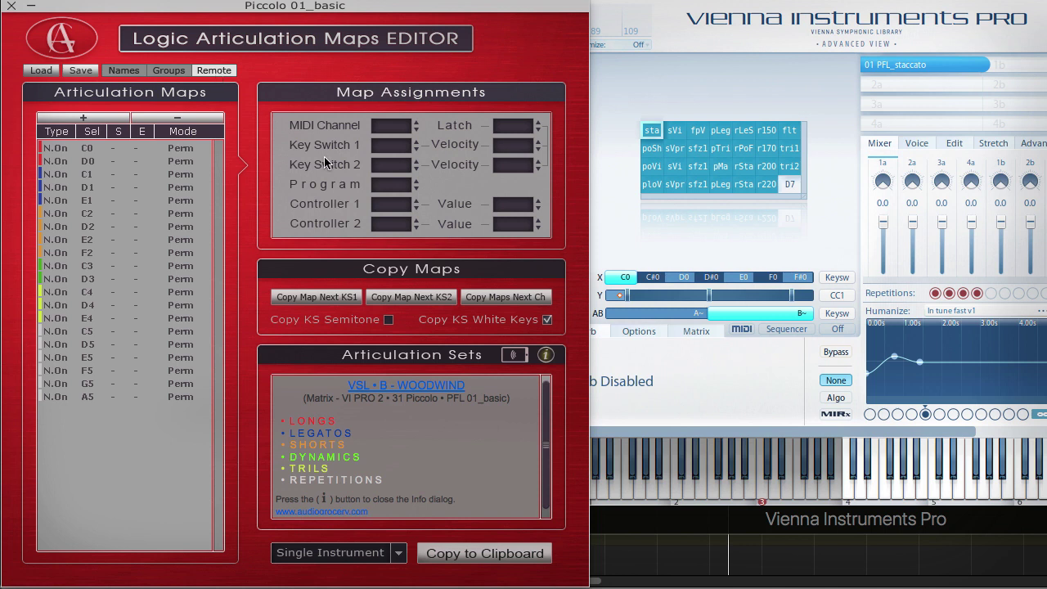
left_click(546, 354)
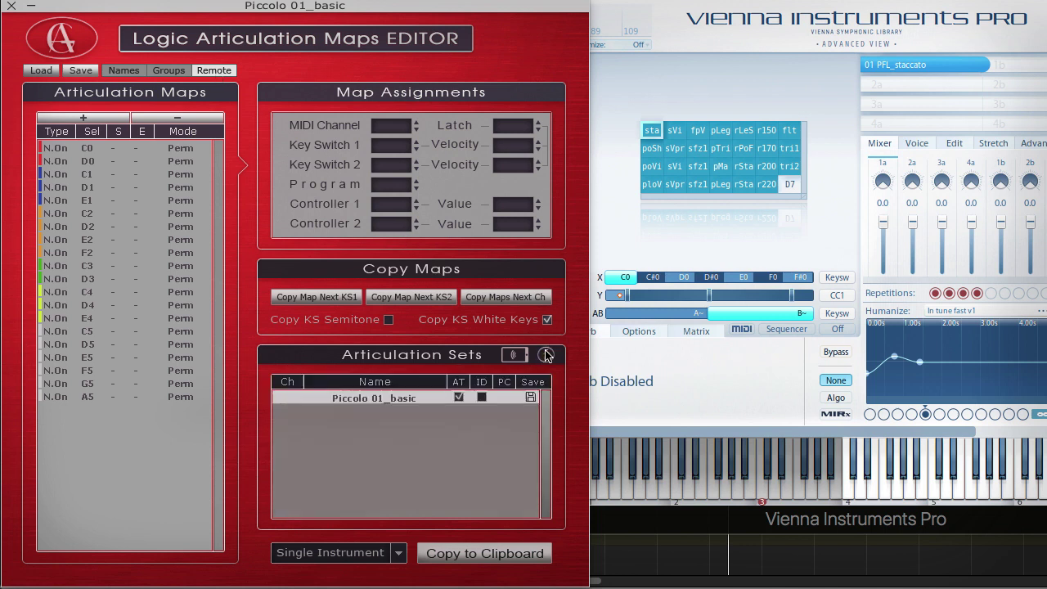
left_click(459, 399)
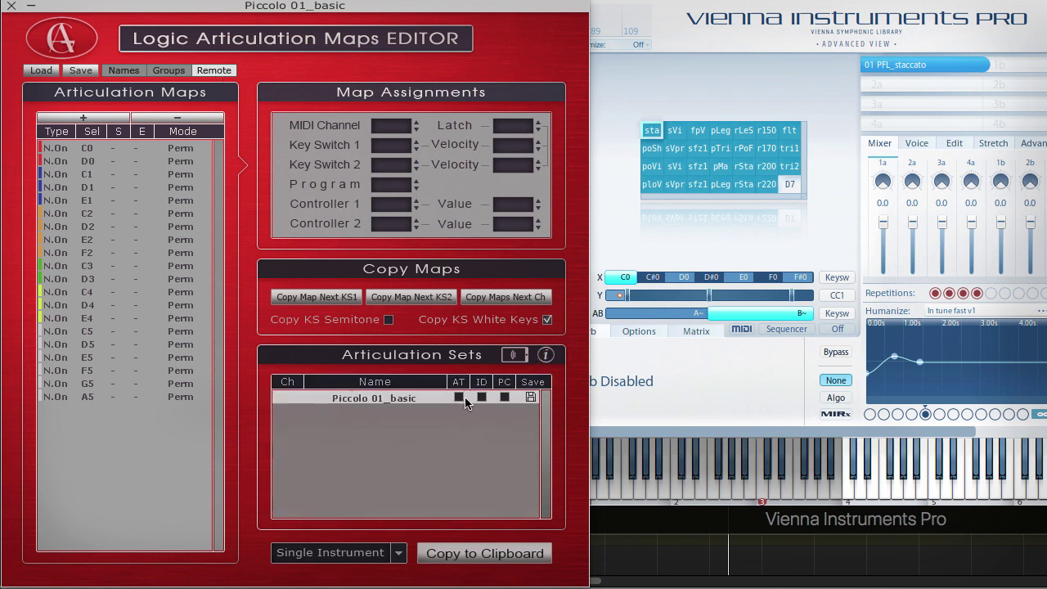
- Save Piccolo 01_basic.plist as Articulation ID Names and MIDI Remote in the VSL folder of 3 Art Names and Remote
left_click(530, 398)
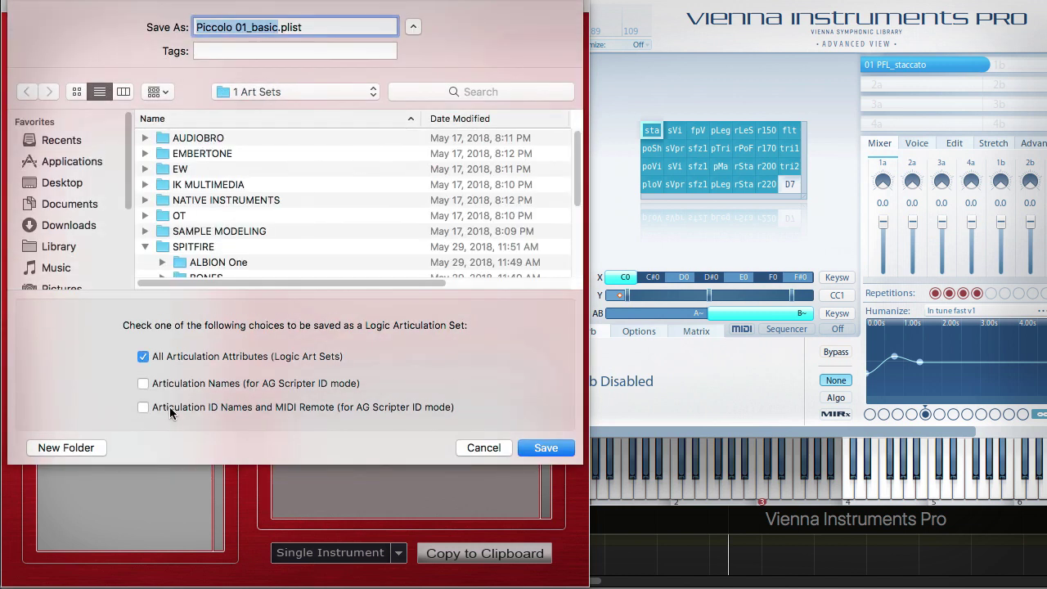
left_click(142, 407)
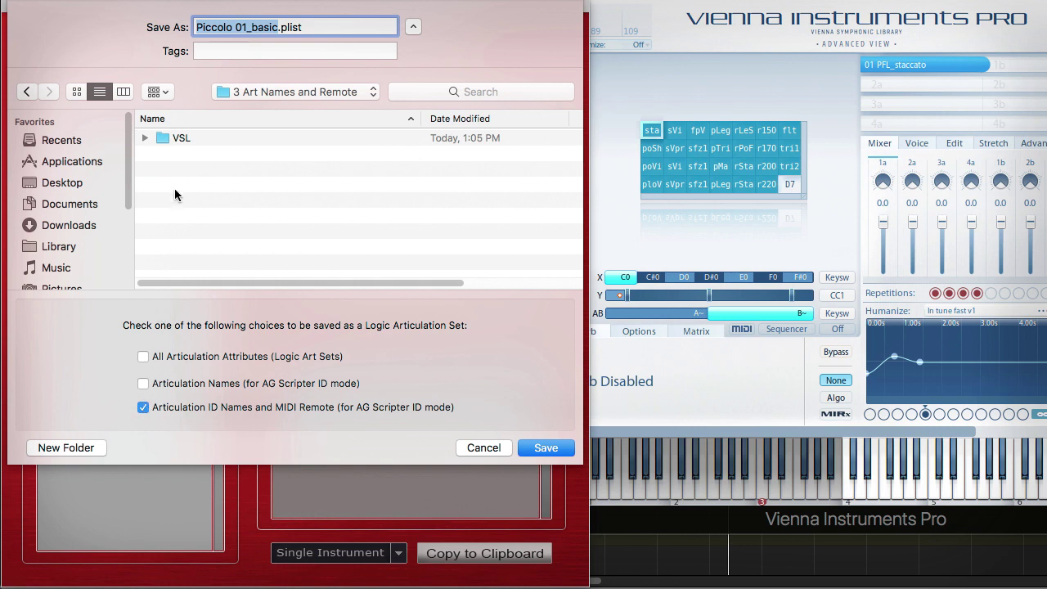
double_click(182, 139)
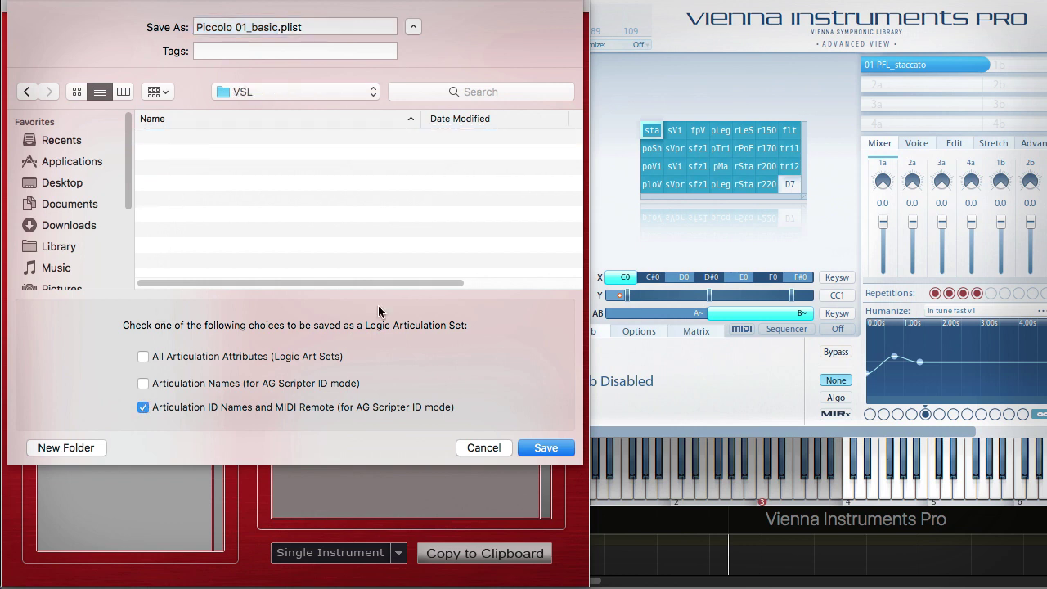
left_click(545, 449)
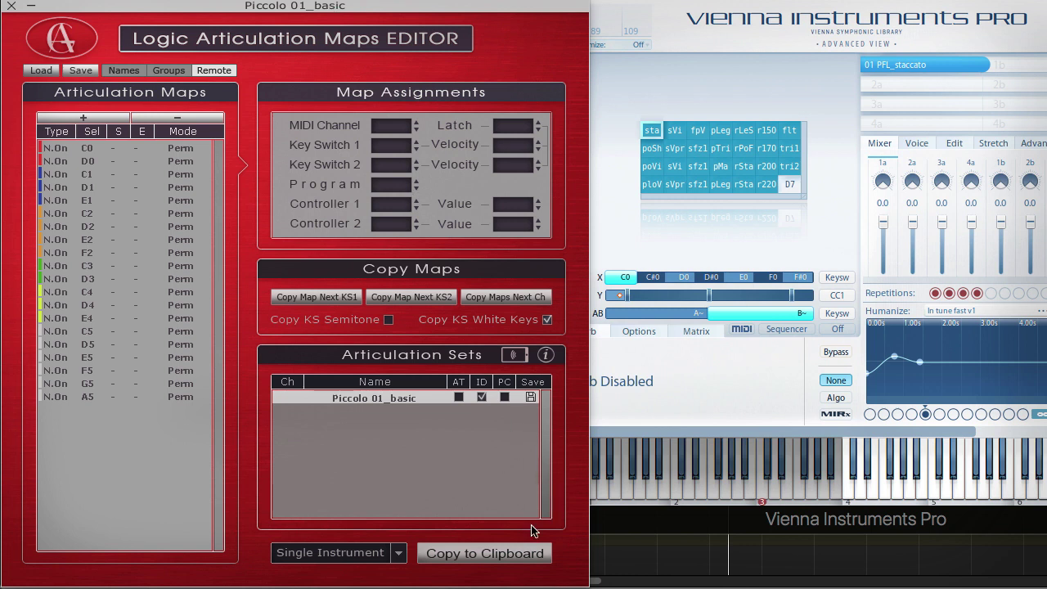
- Copy the Piccolo map to the clipboard, then paste and run it in the piccolo track's AG Articulation Switcher script
left_click(502, 557)
key("super+Tab")
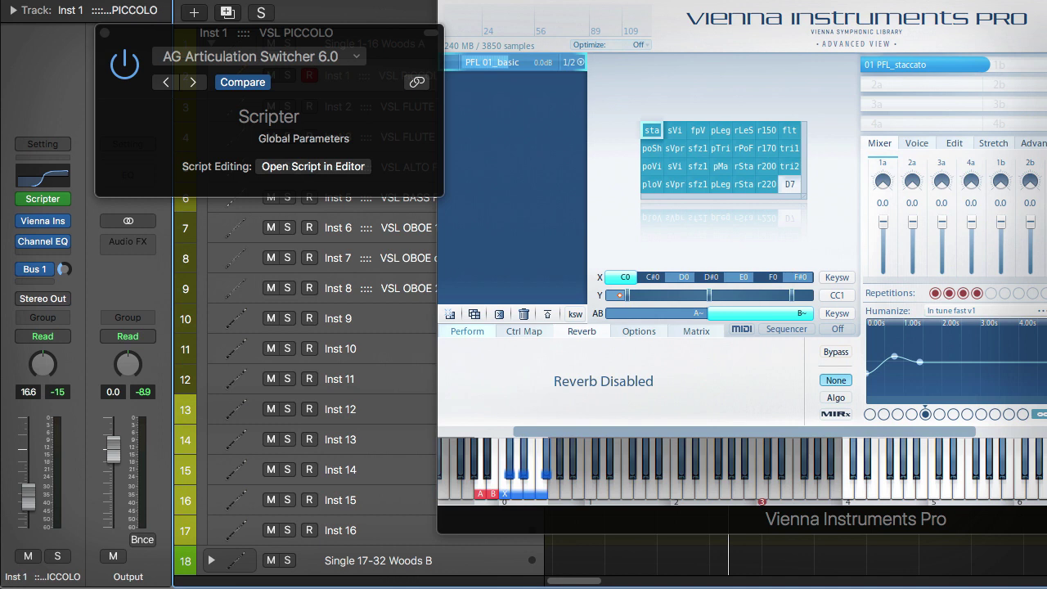
left_click(286, 166)
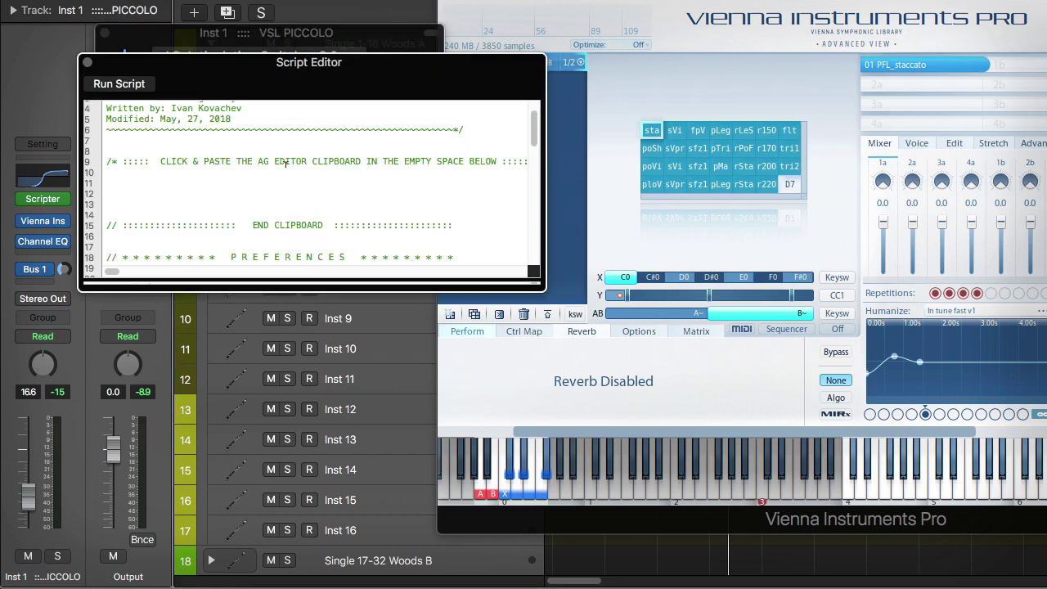
right_click(123, 183)
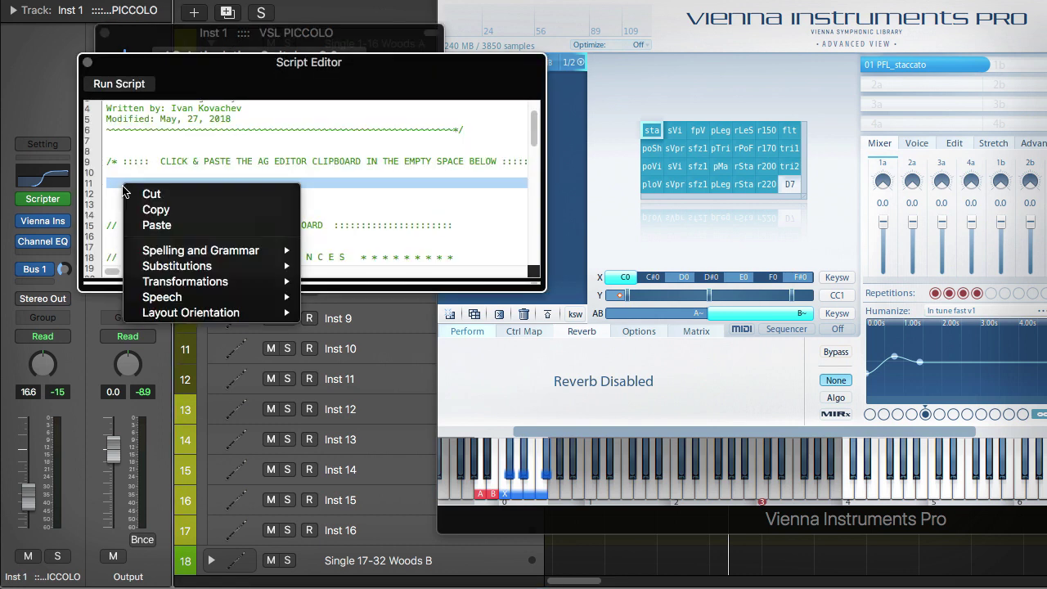
left_click(160, 224)
left_click(119, 84)
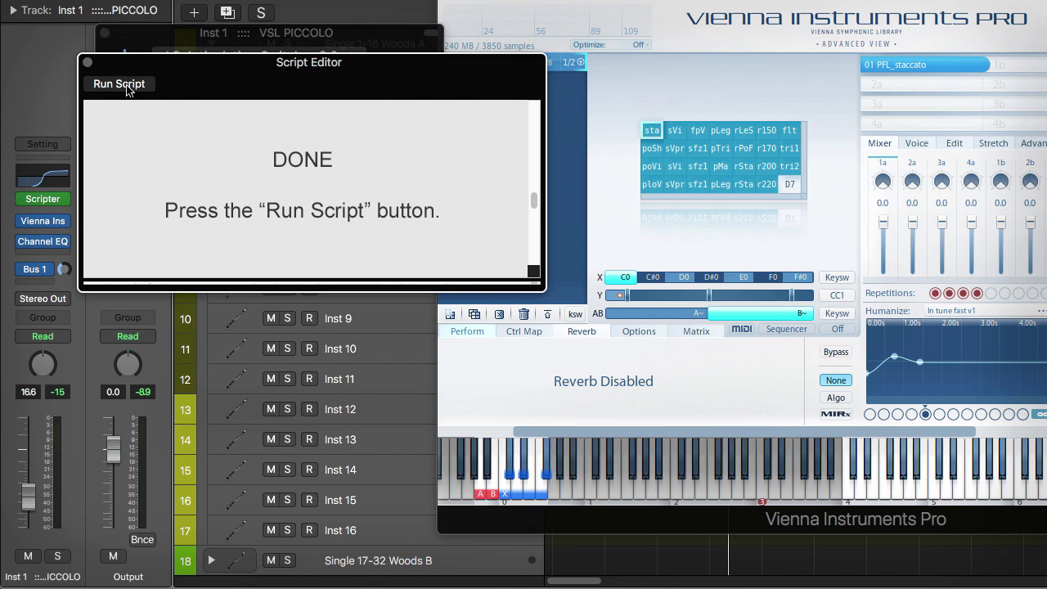
left_click(87, 62)
left_click(104, 33)
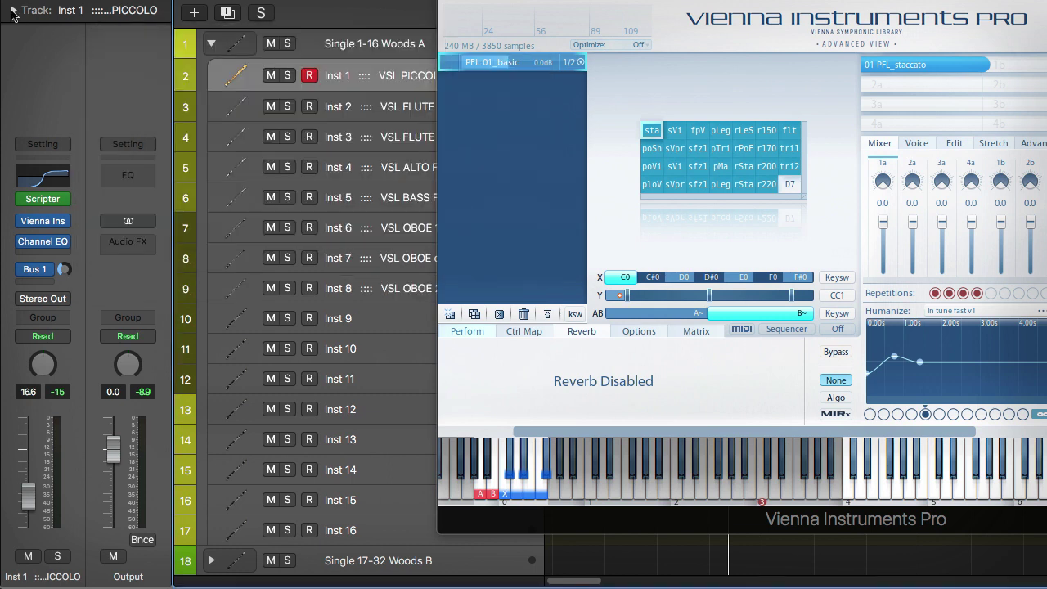
- Assign the Piccolo 01_basic articulation set from AG Art Sets, 3 Art Names and Remote, to the VSL Piccolo track
left_click(12, 10)
left_click(92, 236)
mouse_move(122, 307)
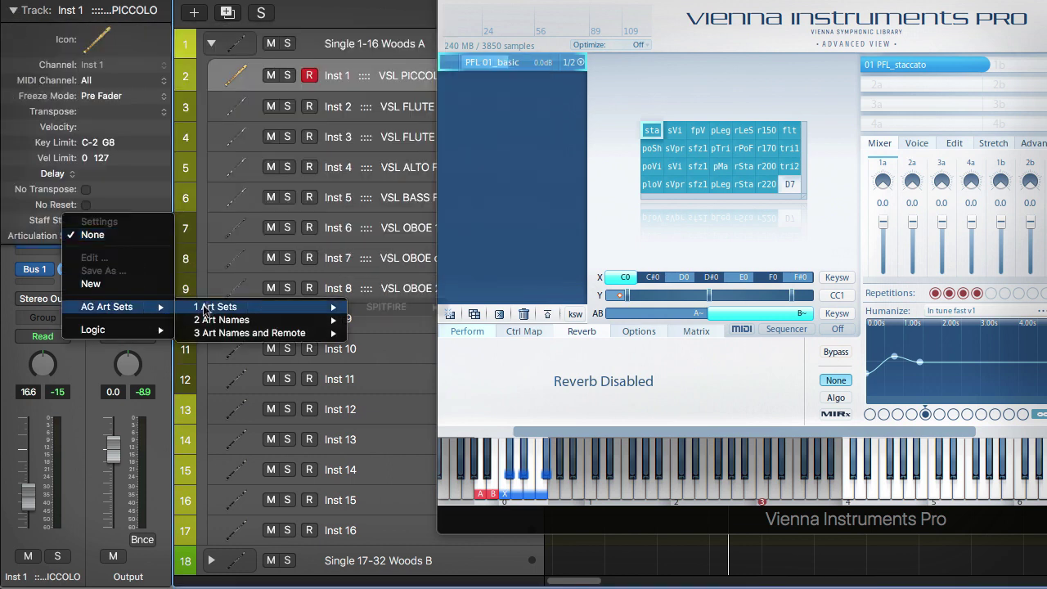
mouse_move(218, 334)
mouse_move(391, 335)
left_click(458, 335)
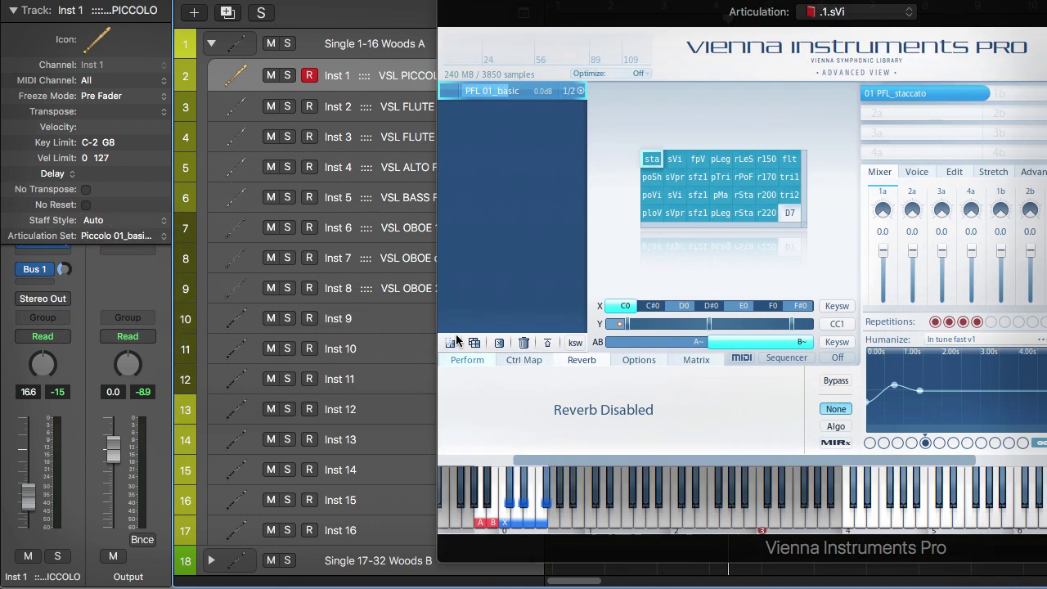
- Open the Piccolo 01_basic articulation set editor to examine its MIDI Remote switches and channel, and close it
left_click(867, 13)
left_click(871, 16)
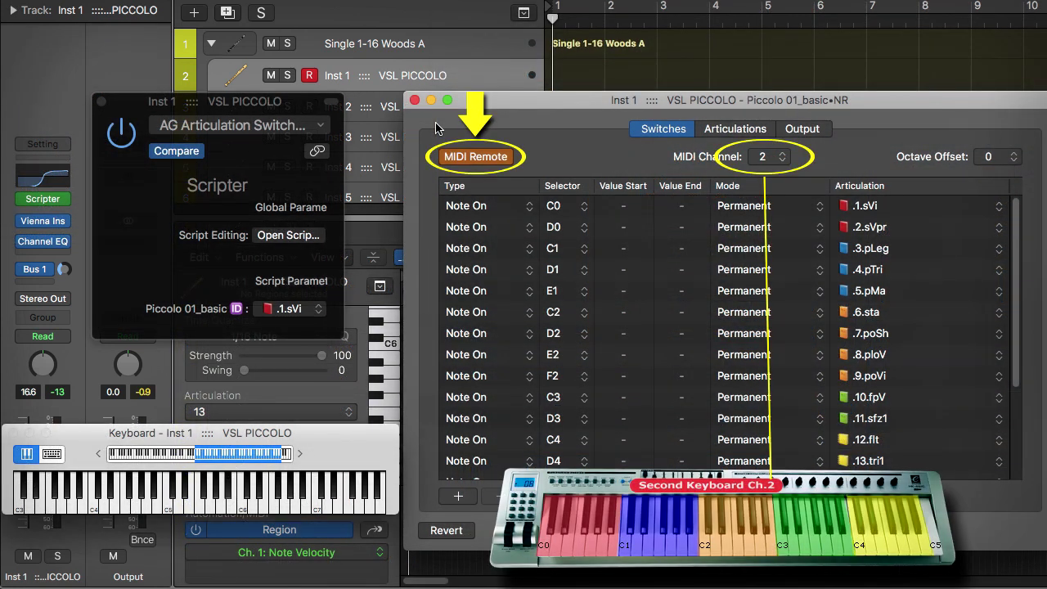
left_click(415, 100)
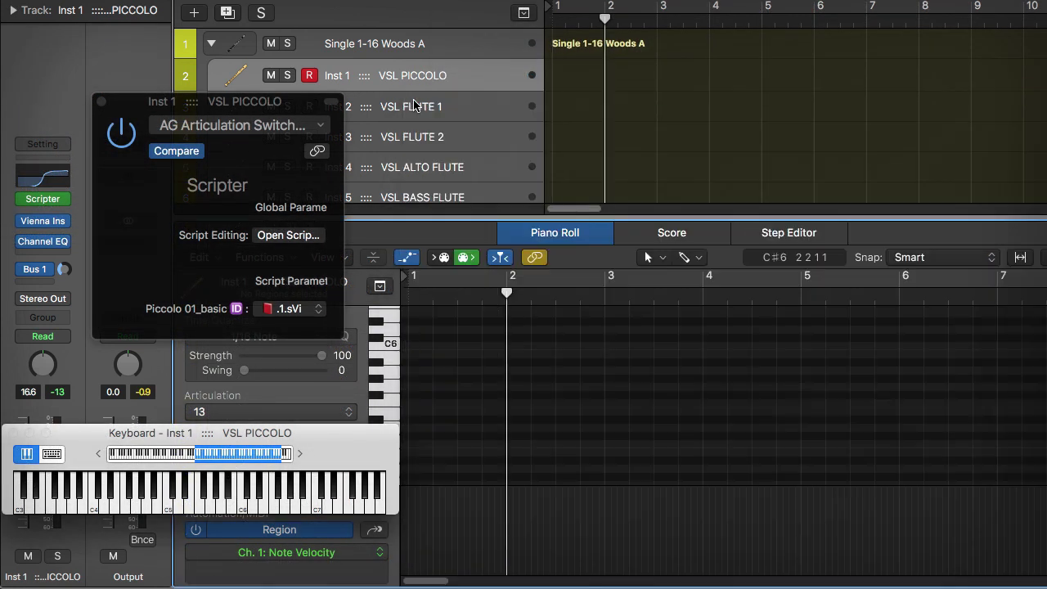
- Record a short phrase with remote articulation changes on the VSL Piccolo track from bar 2
key("r")
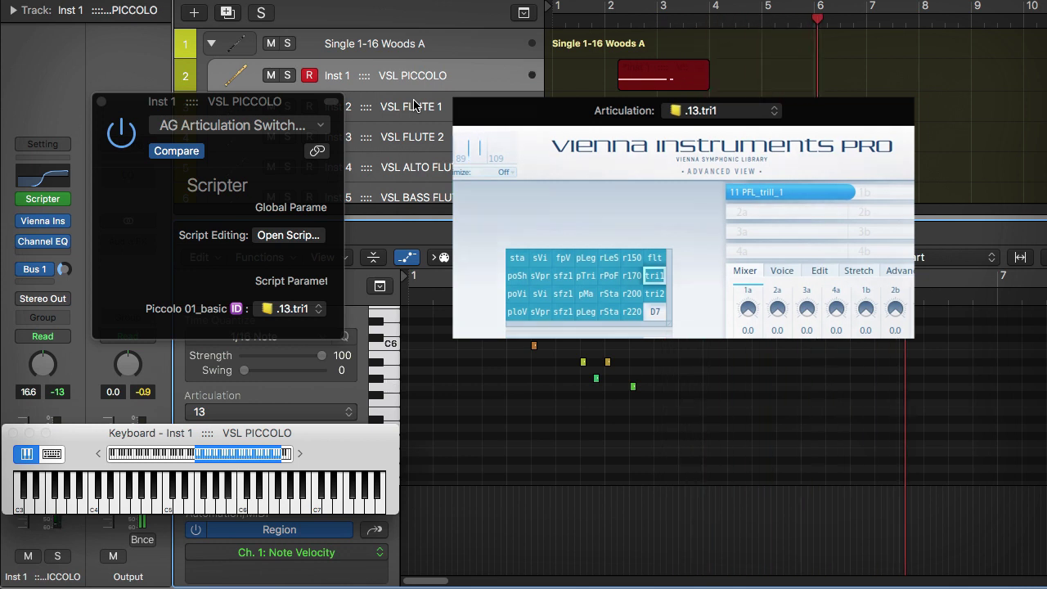
key("space")
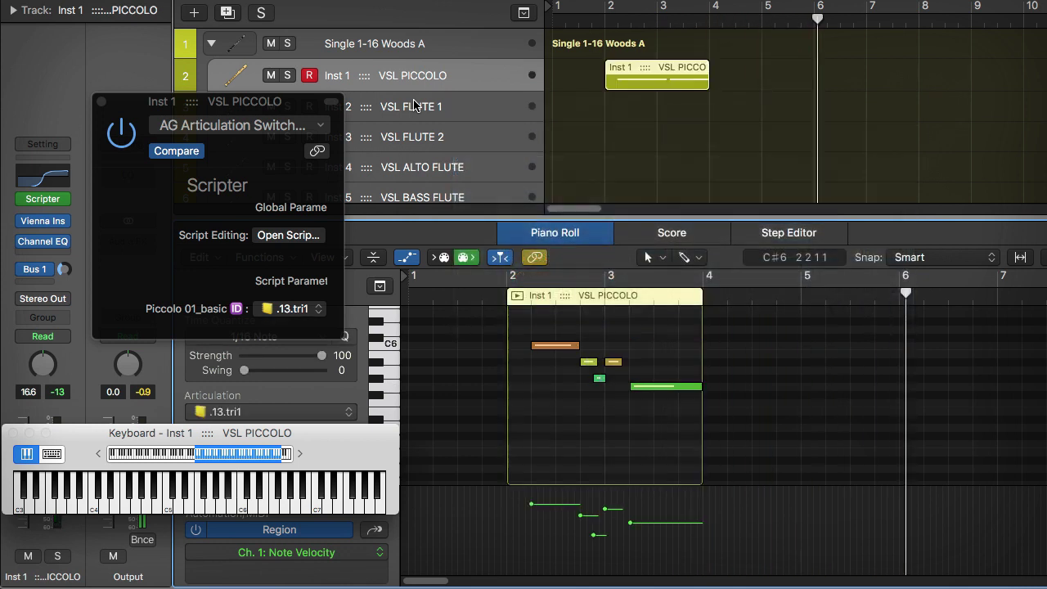
- Select the recorded piccolo notes one after another to check the articulation assigned to each
left_click(537, 345)
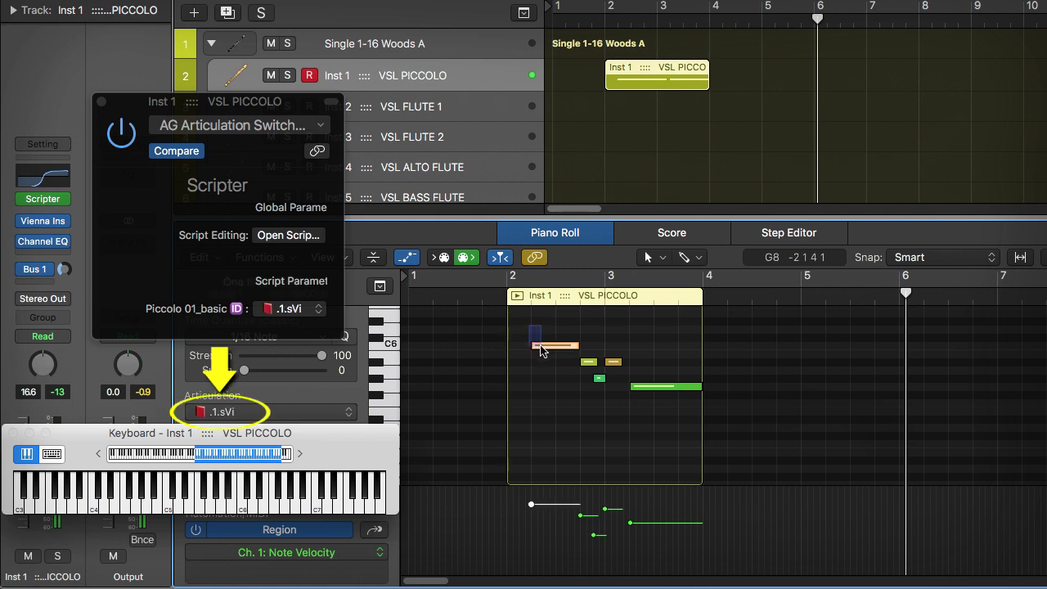
left_click(589, 362)
left_click(599, 378)
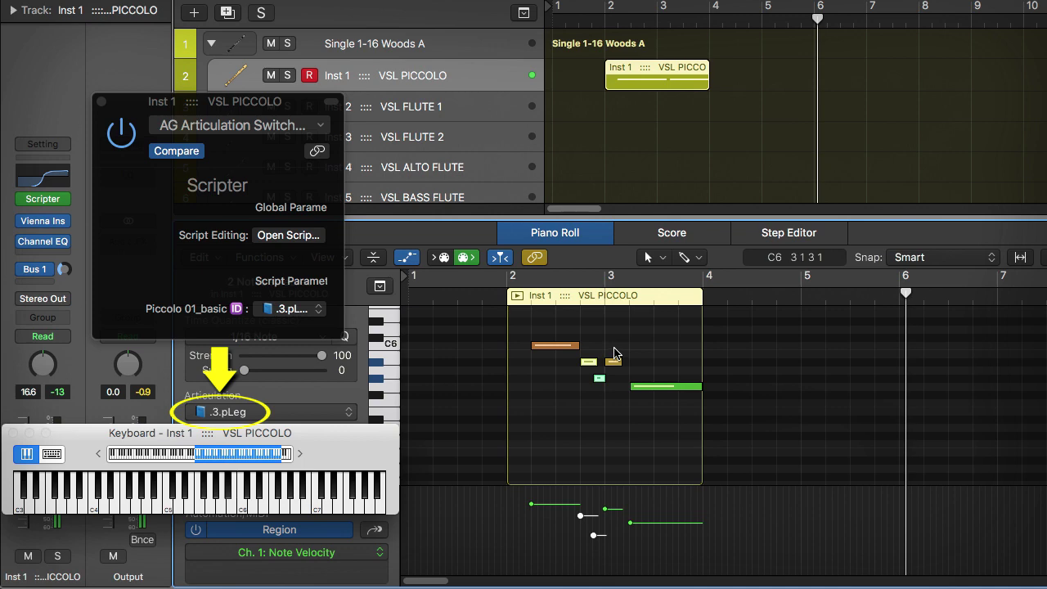
left_click(613, 362)
left_click(636, 386)
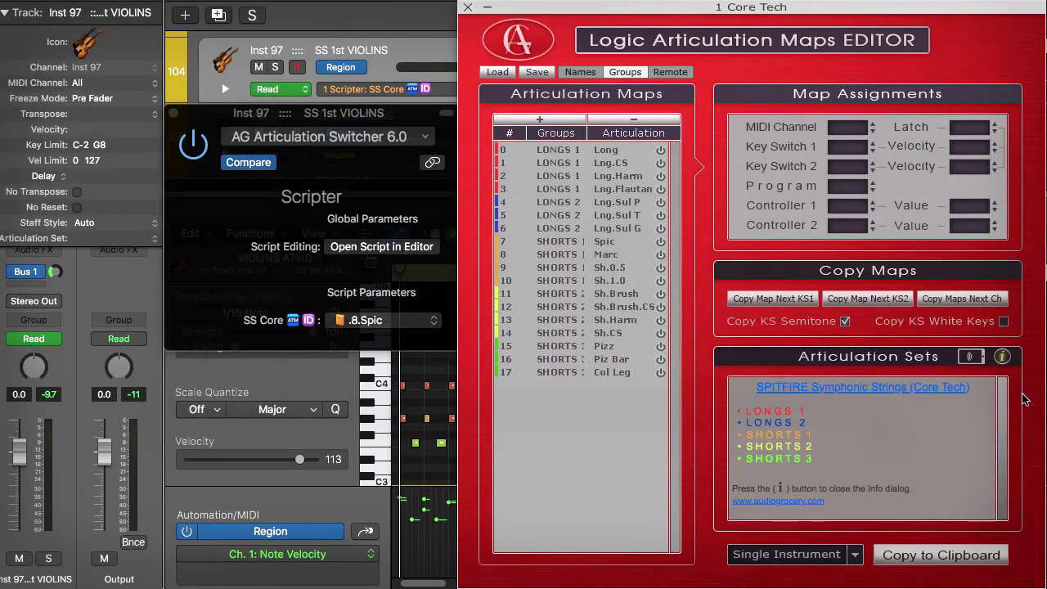
- Enable ID mode alongside AT for SS Core, save the set as Articulation Names for AG Scripter ID mode, and close the editor
left_click(1002, 358)
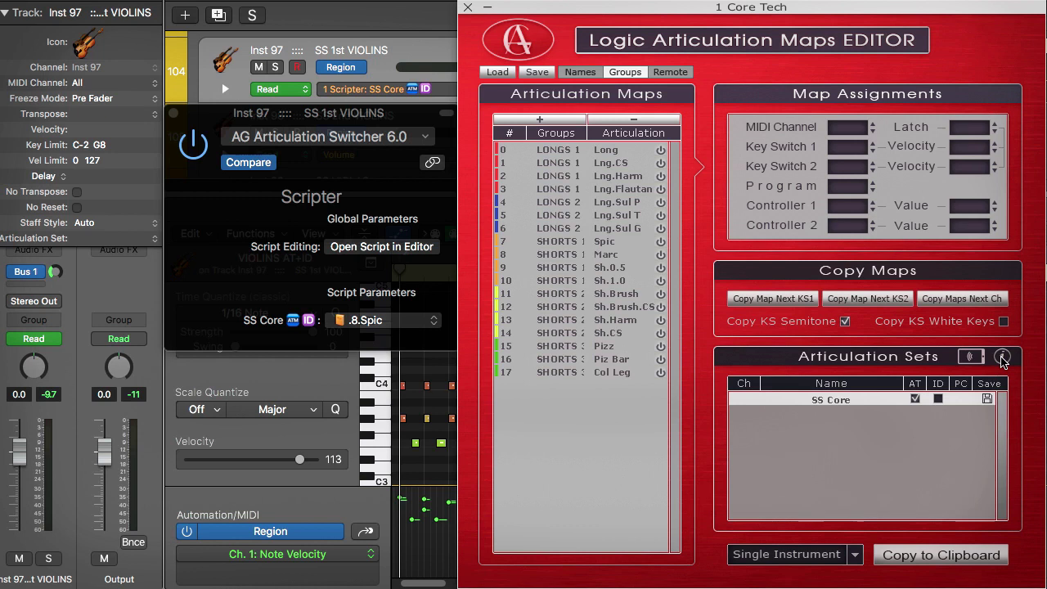
left_click(938, 399)
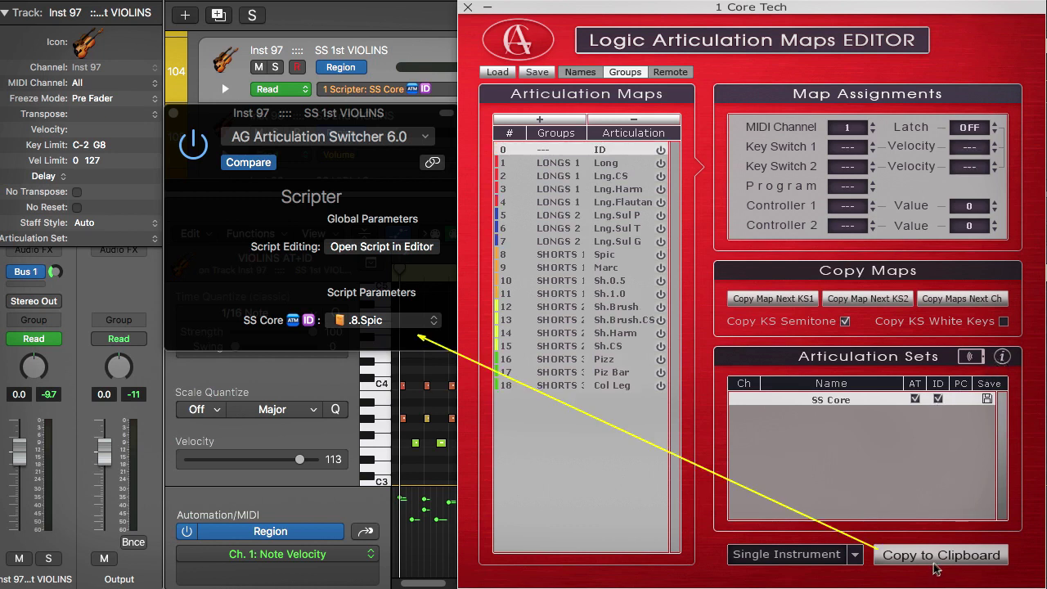
left_click(987, 400)
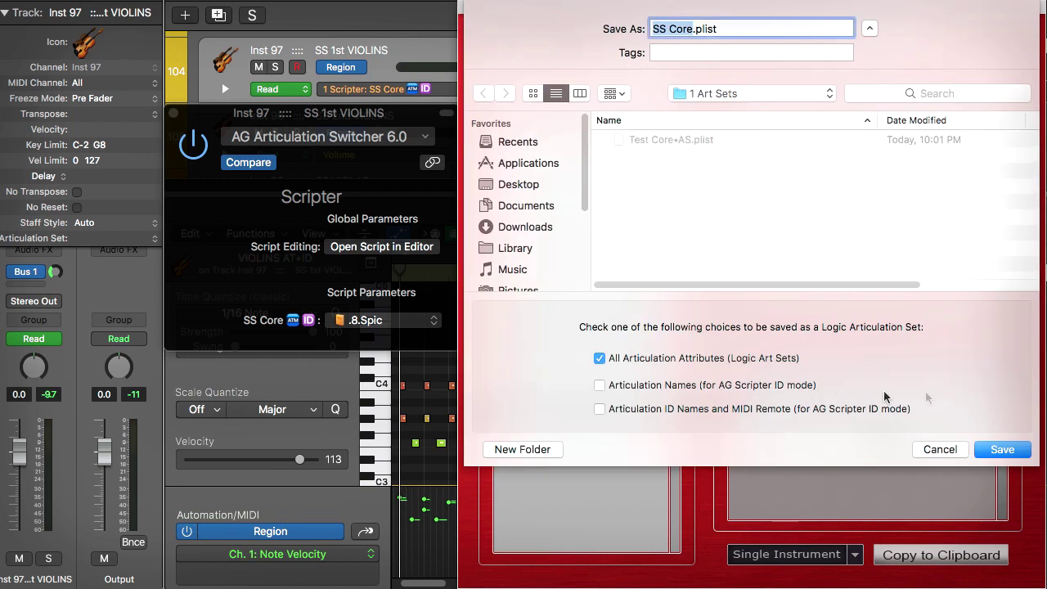
left_click(600, 384)
left_click(998, 451)
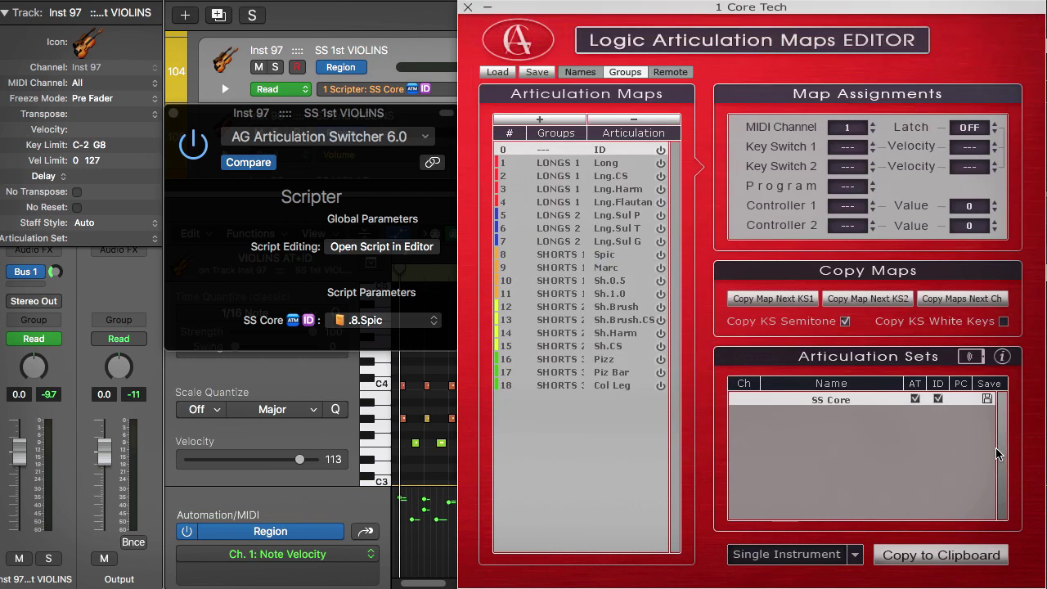
left_click(467, 6)
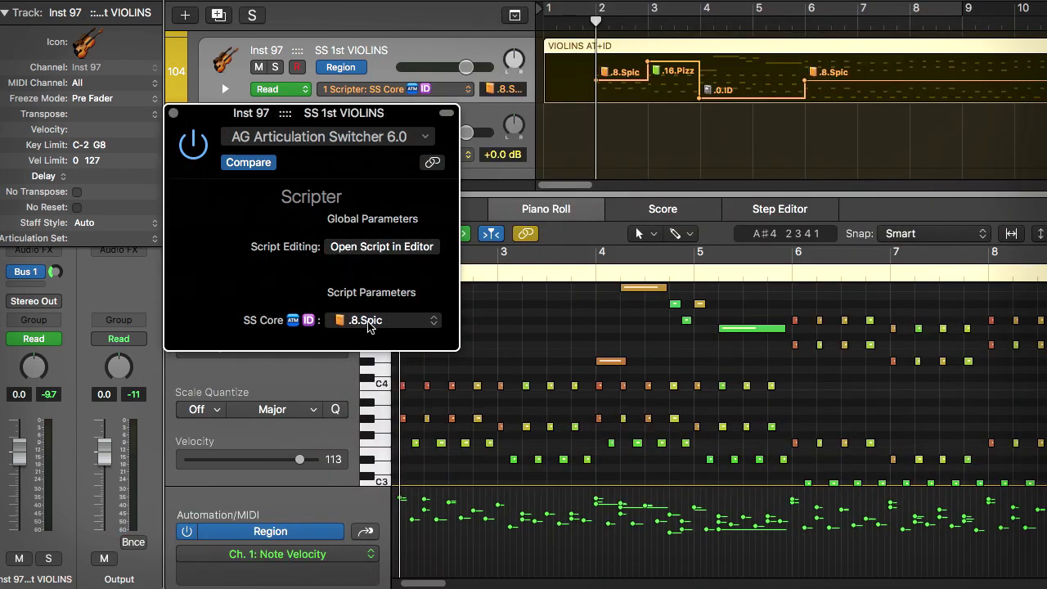
- Browse the Scripter's SS Core articulation list, close the plug-in, and choose .18.Col Leg as the SS 1st VIOLINS automation value
left_click(368, 323)
key("Escape")
left_click(174, 115)
left_click(513, 91)
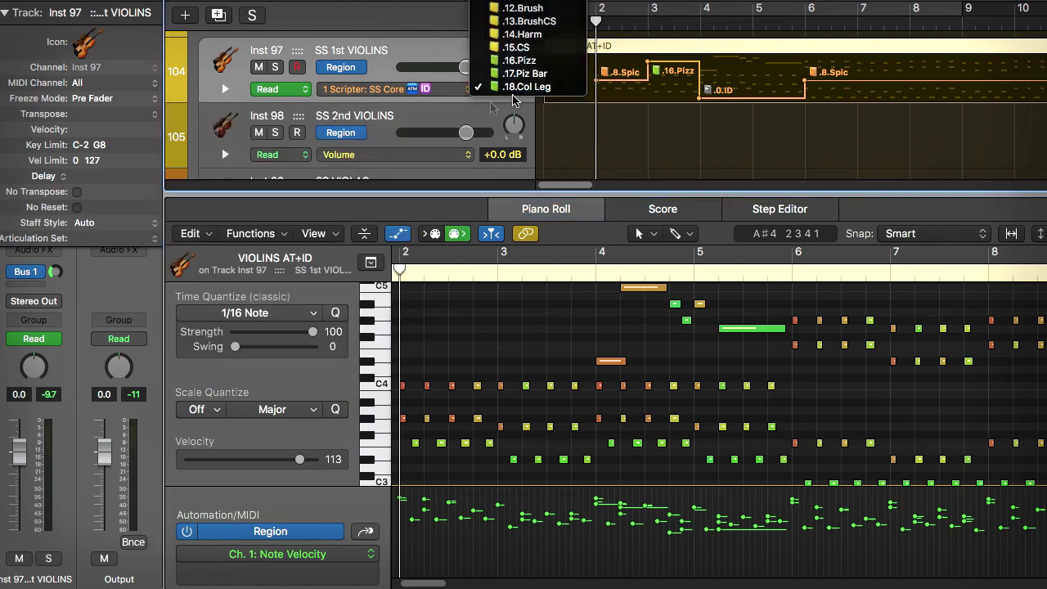
left_click(514, 98)
- Assign the SS Core•N articulation set to the violins track and choose .8.Spic as the articulation of the selected note
left_click(114, 238)
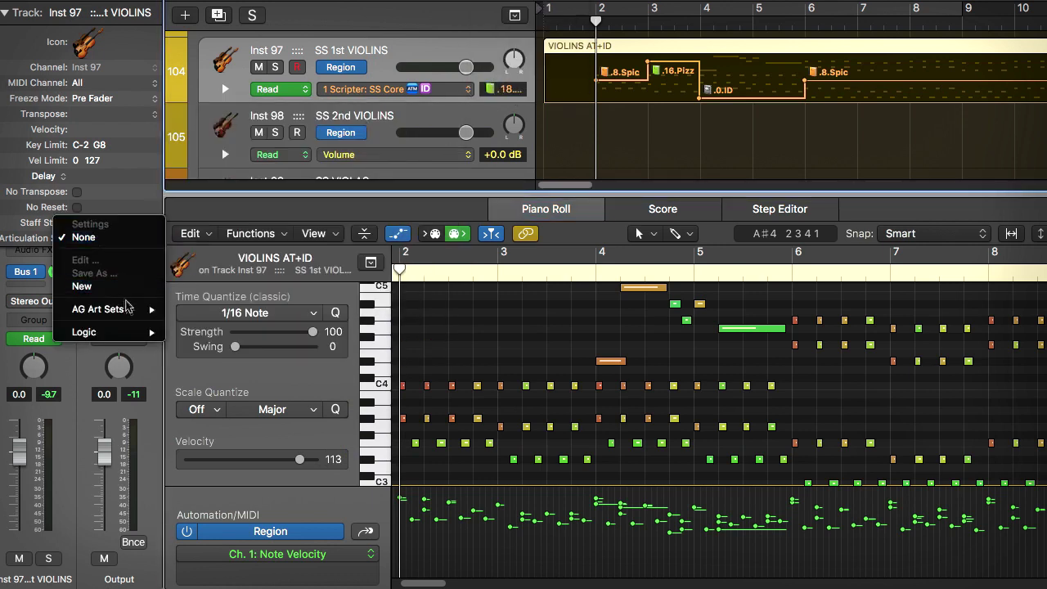
mouse_move(127, 308)
mouse_move(270, 320)
left_click(378, 322)
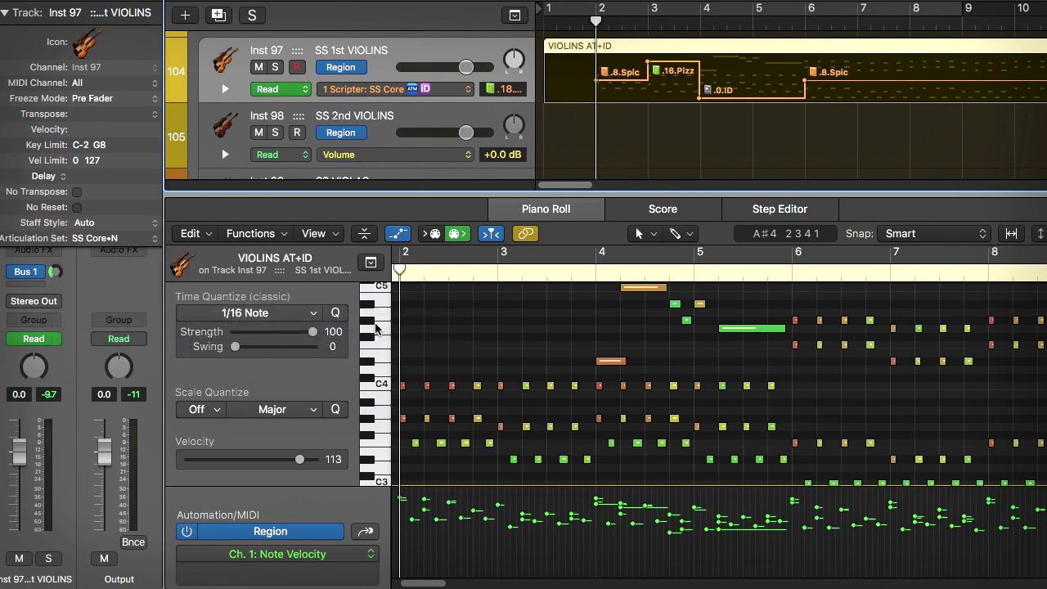
left_click(238, 396)
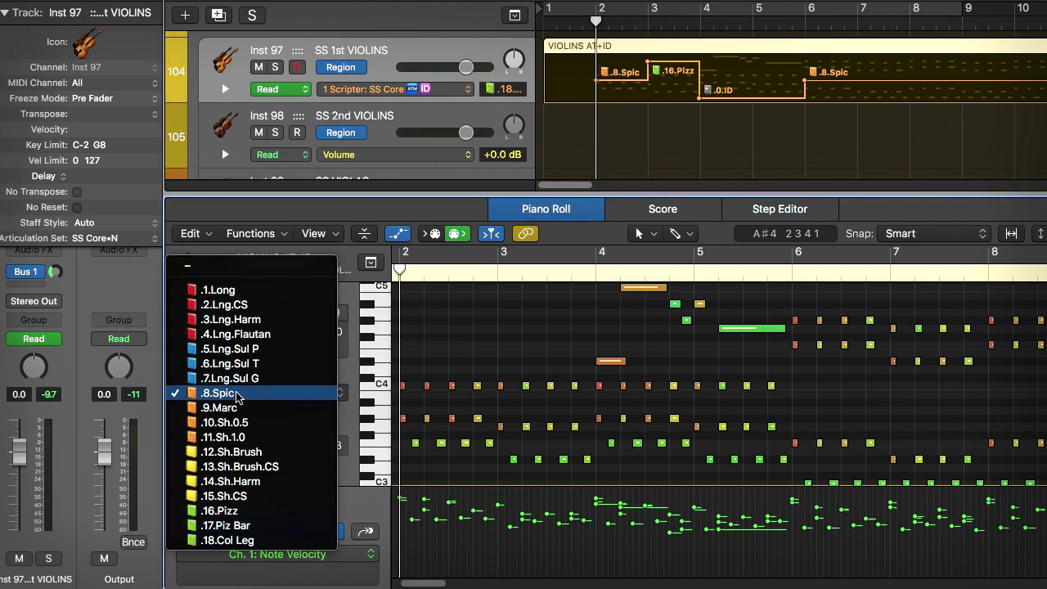
left_click(238, 395)
- Show the Scripter: SS Core automation in the Piano Roll and play the VIOLINS AT+ID region from bar 2
left_click(314, 556)
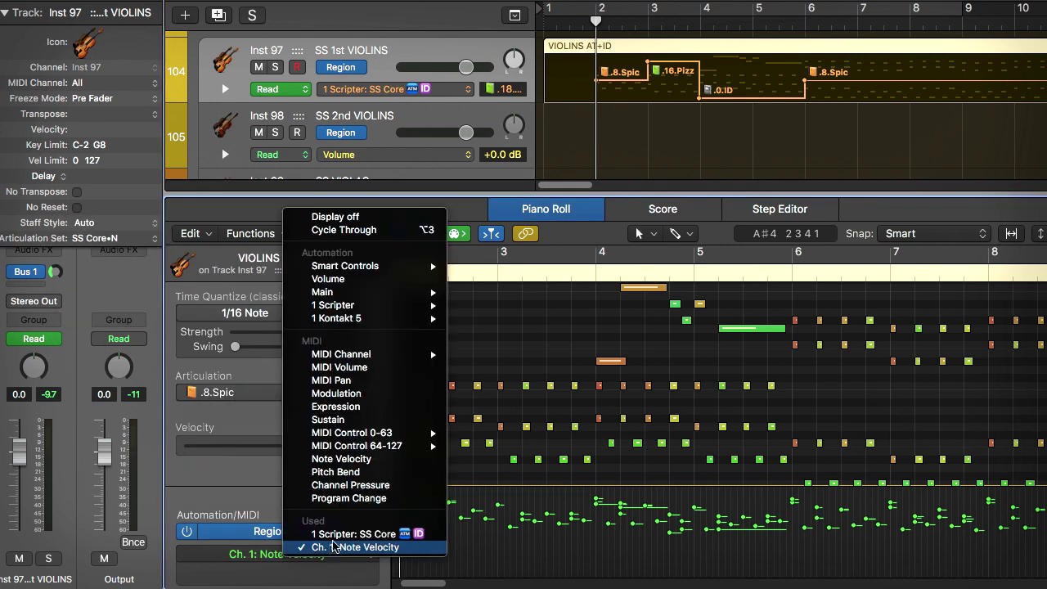
left_click(340, 540)
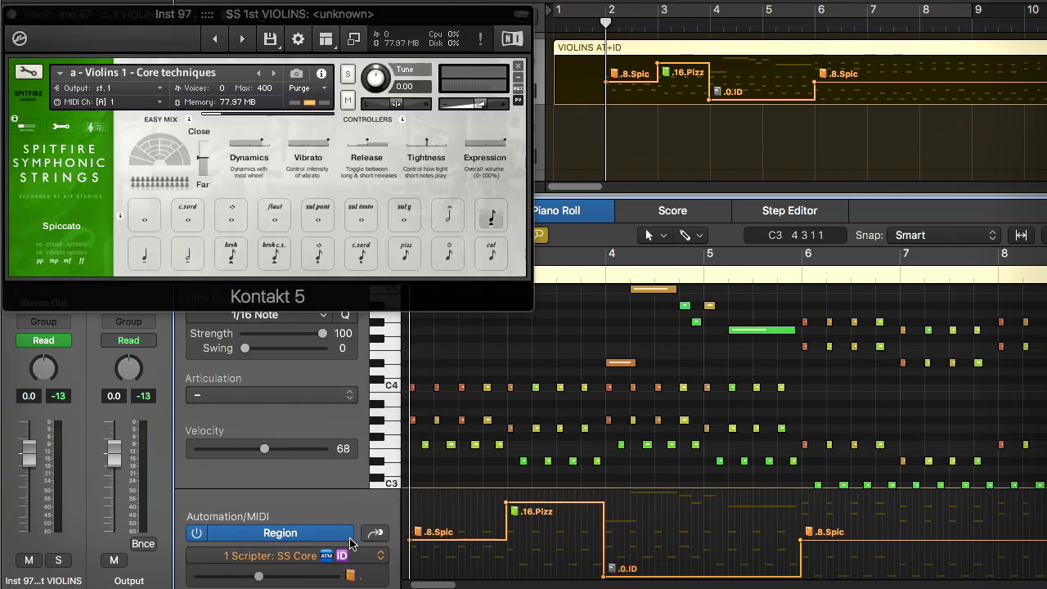
key("space")
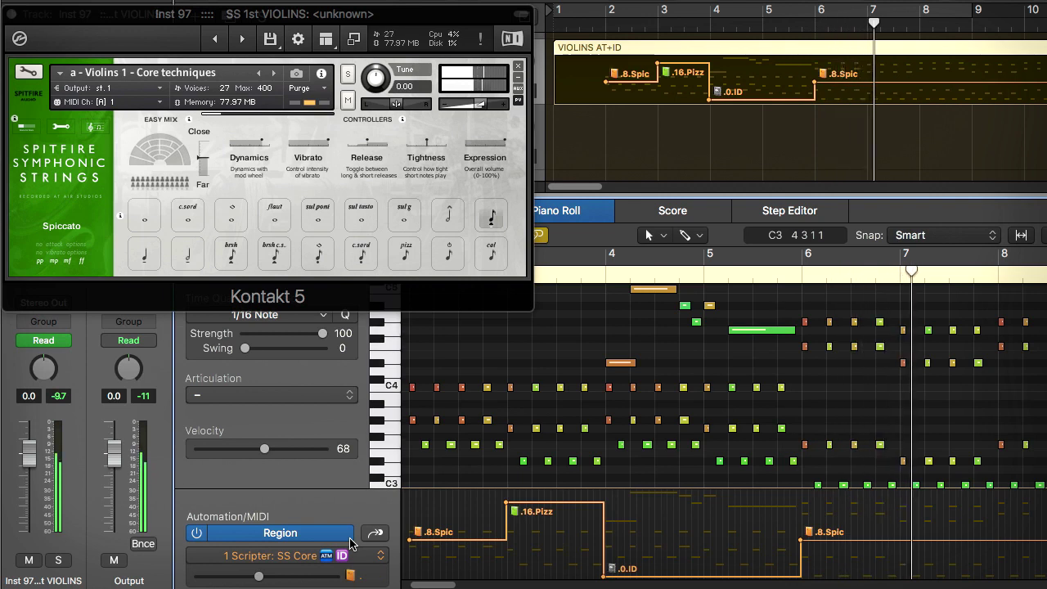
key("space")
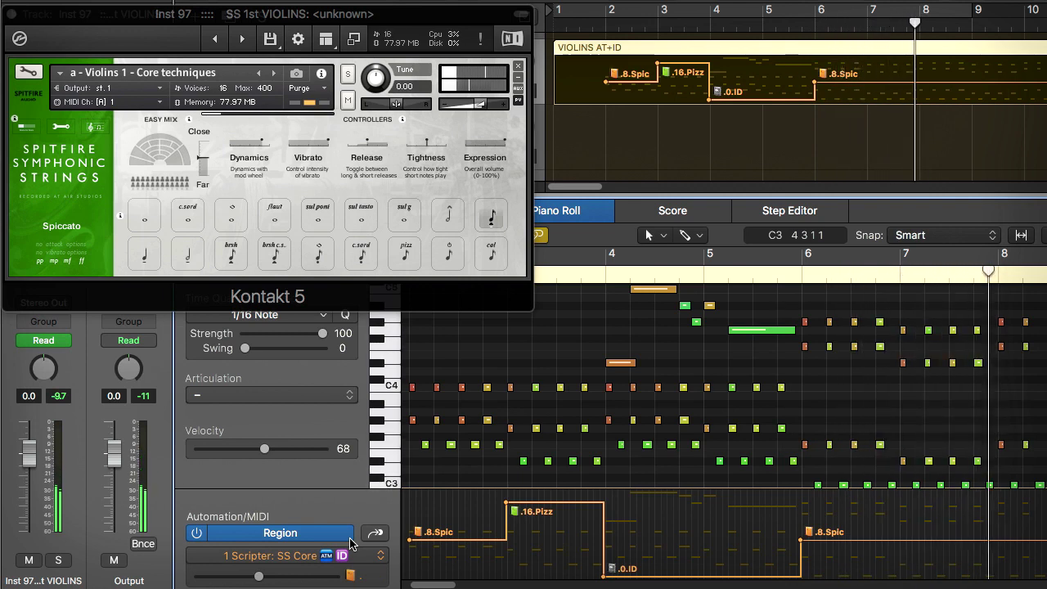
- Return to bar 4 and select the melody notes and both repeated-note groups to check their assigned articulation IDs
key("comma")
key("comma")
key("comma")
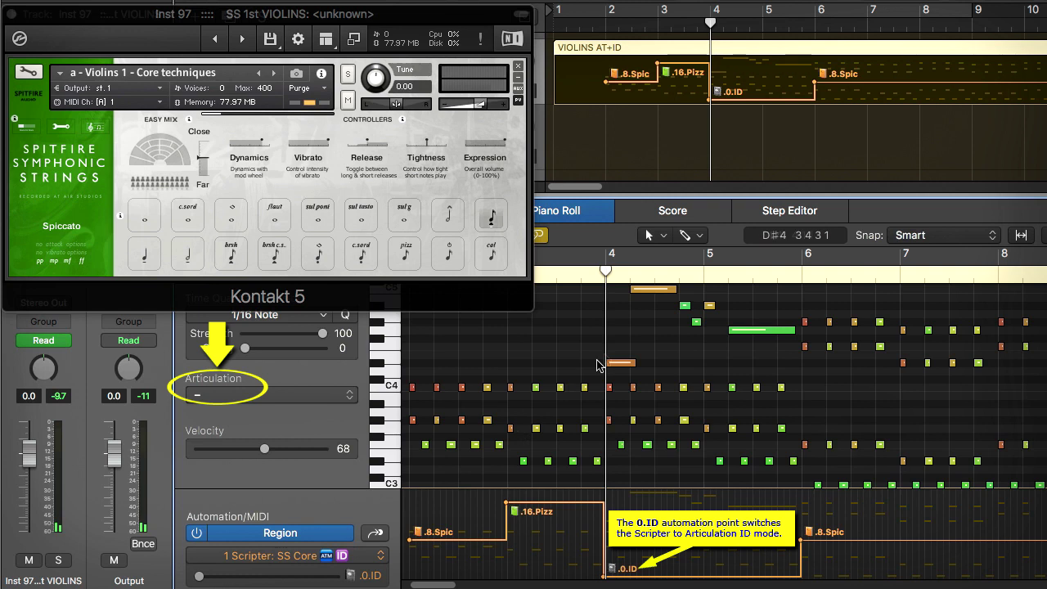
left_click(622, 364)
left_click(668, 289)
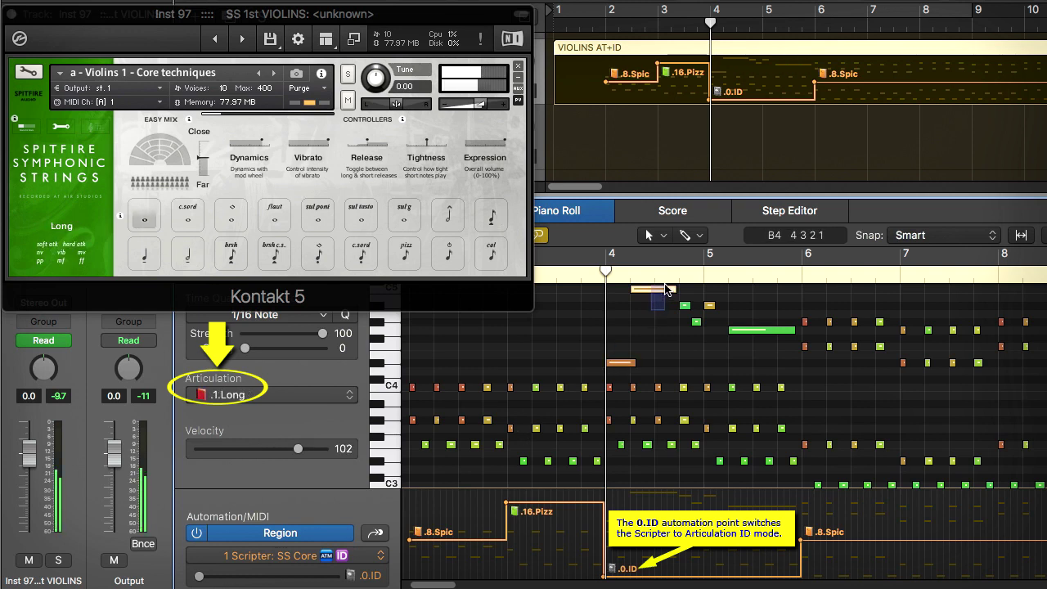
left_click(710, 305)
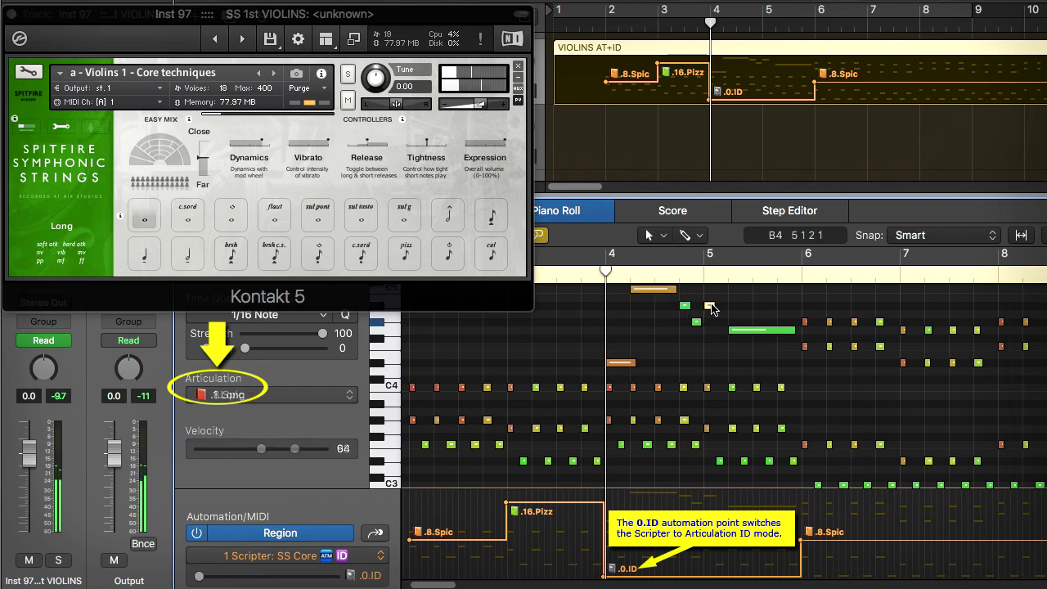
key("Right")
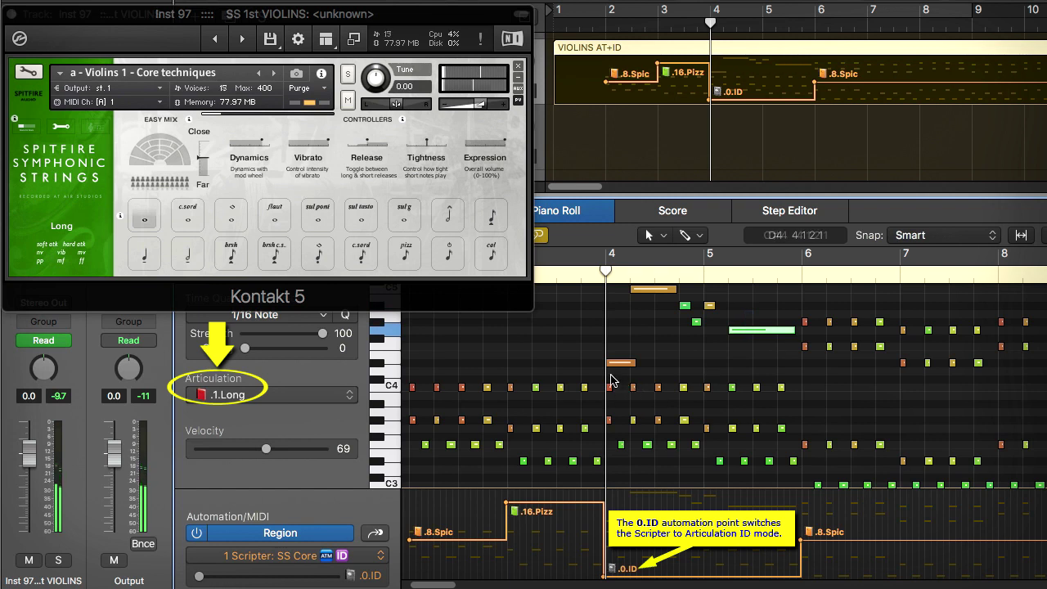
left_click_drag(610, 377, 695, 481)
left_click_drag(708, 377, 802, 486)
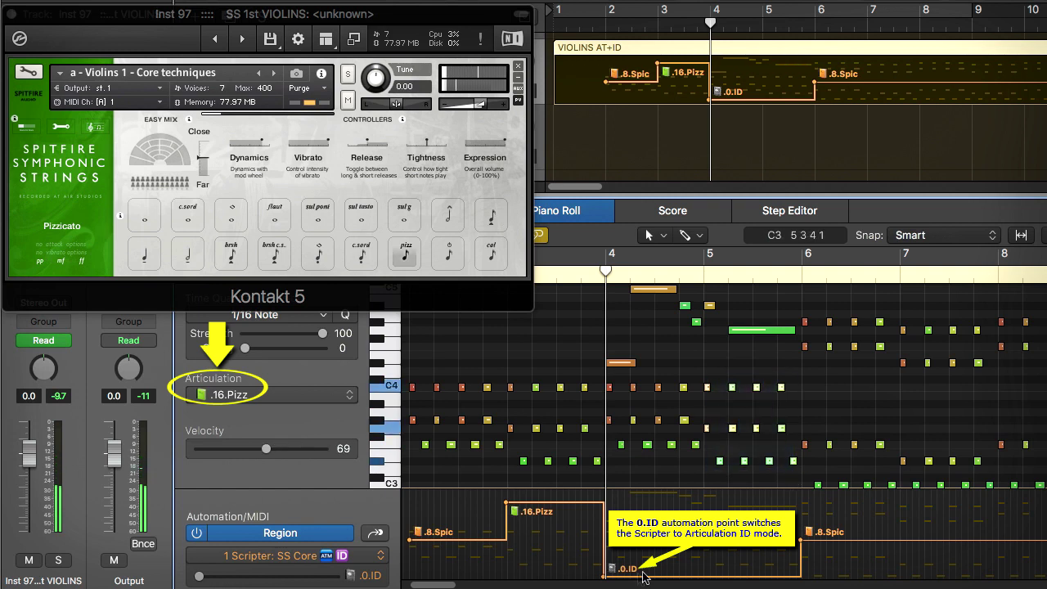
- Raise the bar 4 automation point to .18.Col Leg, play the passage, and return the point to .0.ID
left_click(604, 577)
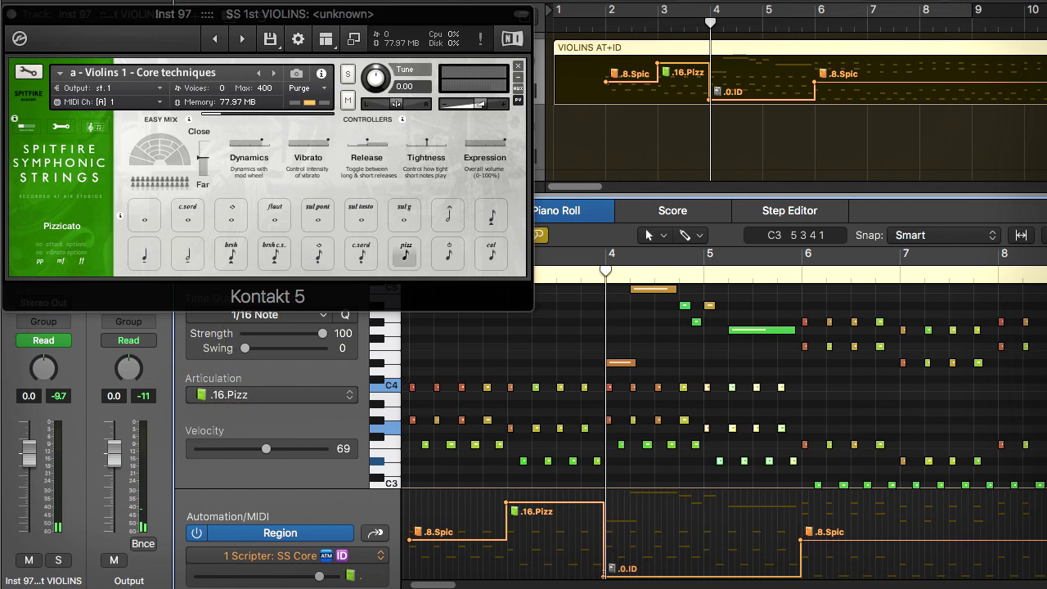
left_click_drag(603, 576, 605, 459)
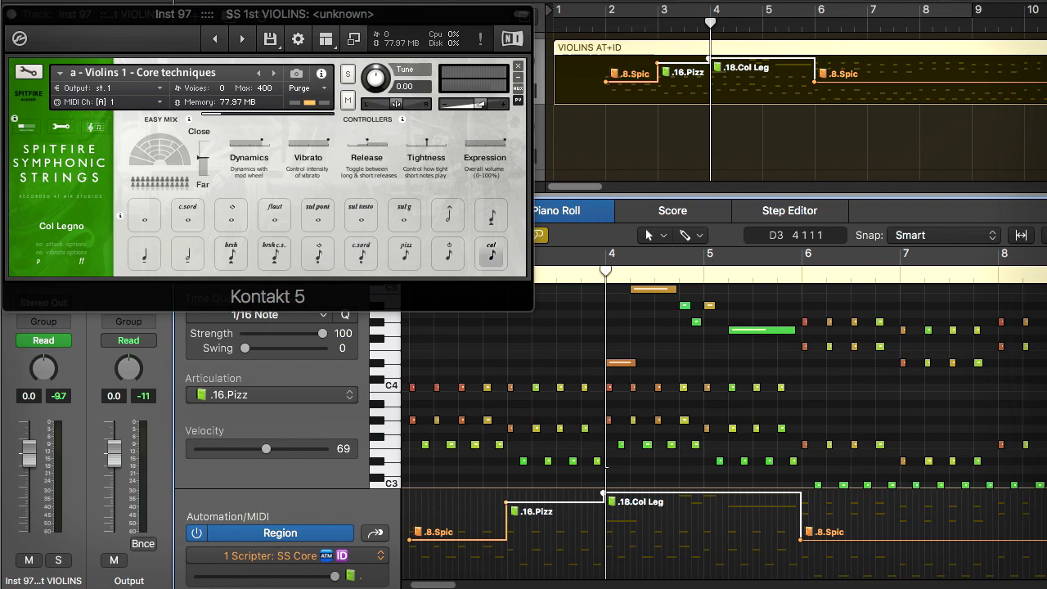
key("space")
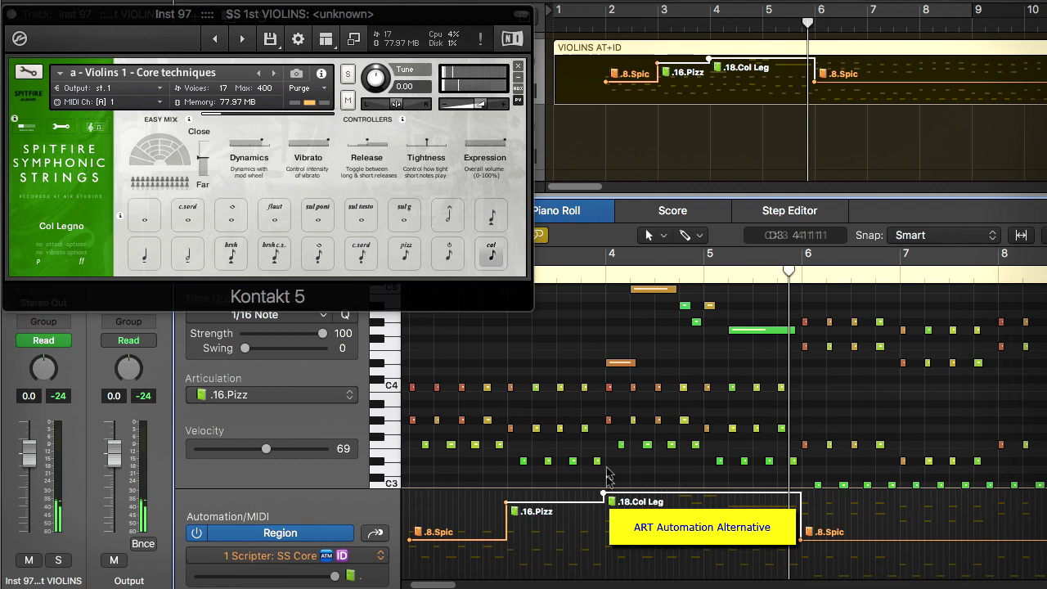
left_click_drag(604, 494, 603, 577)
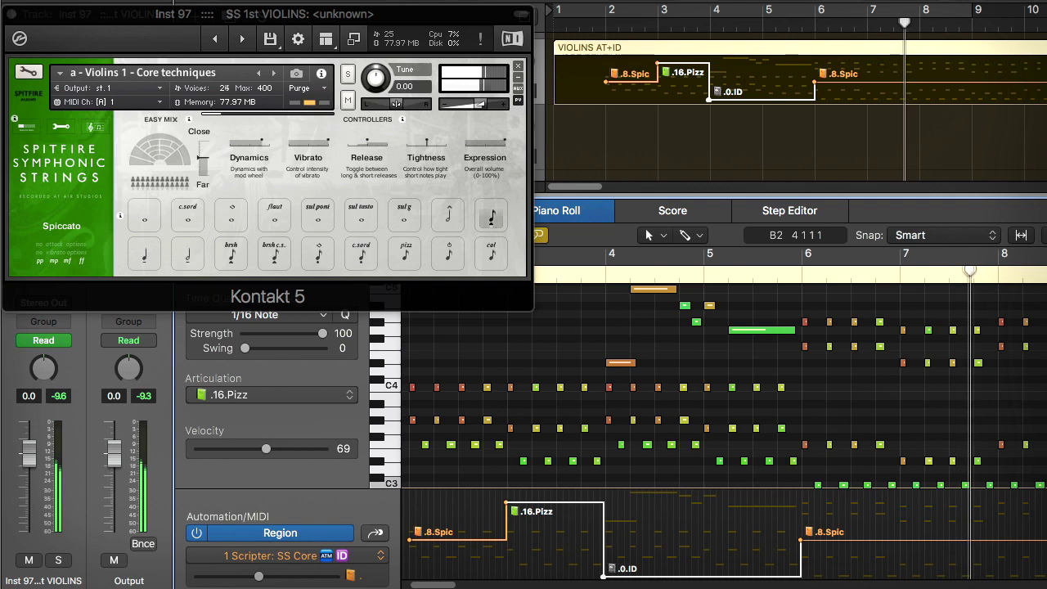
key("space")
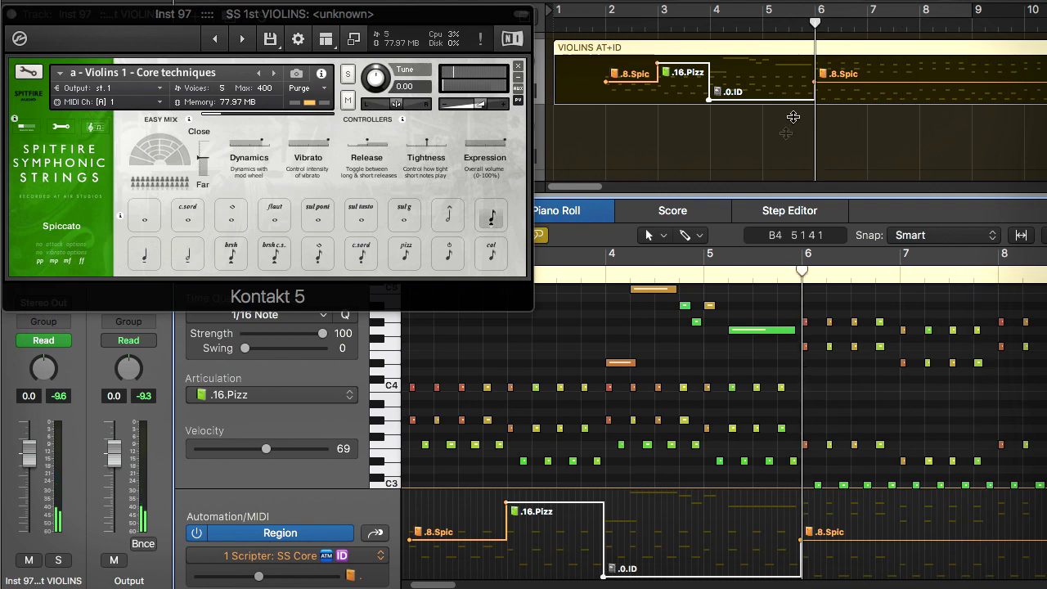
- Set the bar 6 automation point to .16.Pizz and play the region from that bar
left_click_drag(815, 82, 814, 63)
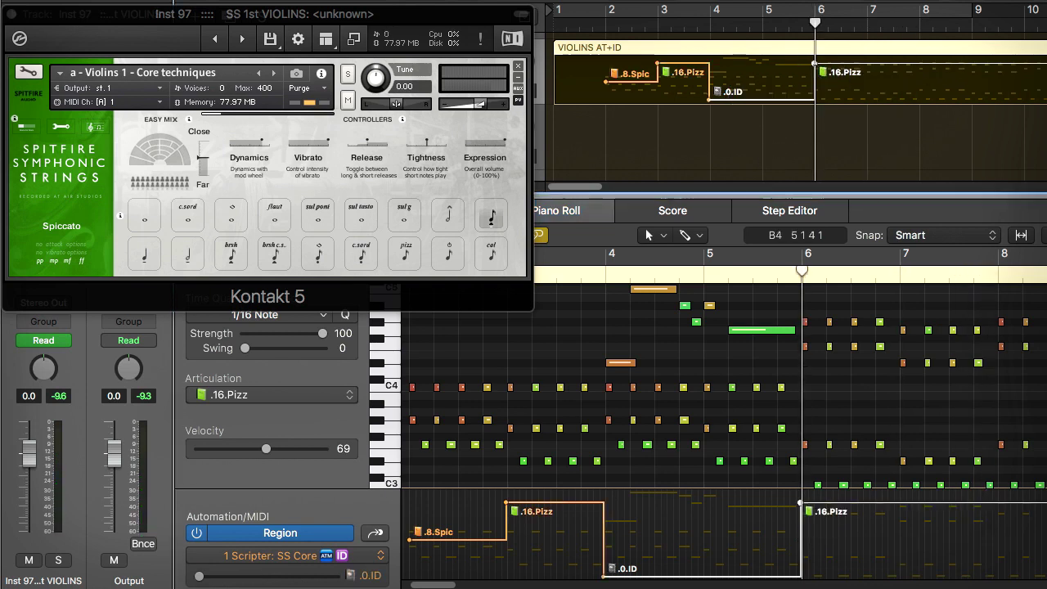
key("space")
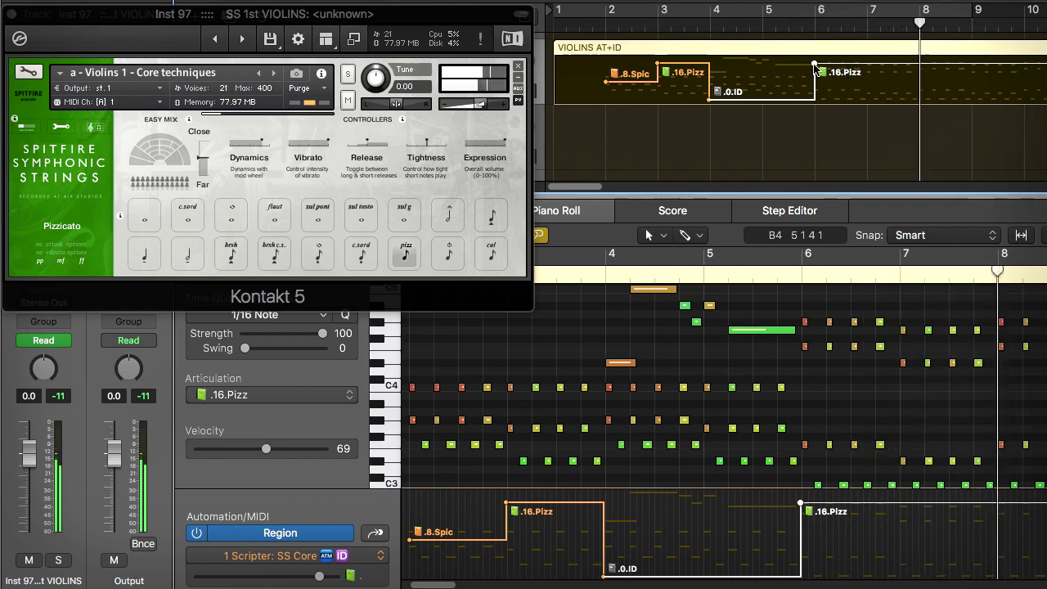
key("space")
key("comma")
key("comma")
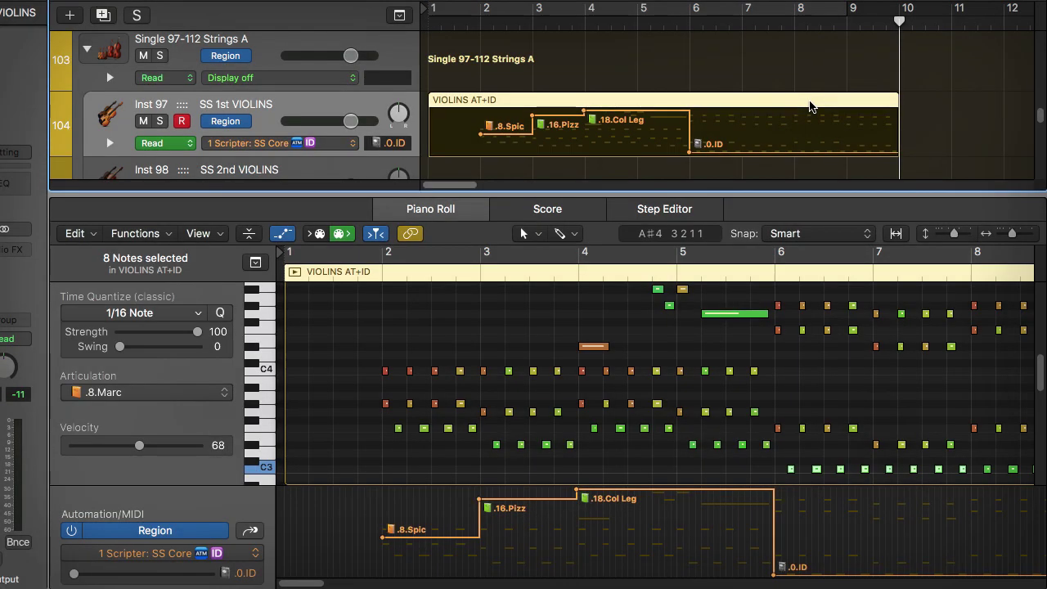
- Copy the VIOLINS AT+ID region and paste it on the same track at bar 10
right_click(810, 103)
mouse_move(832, 212)
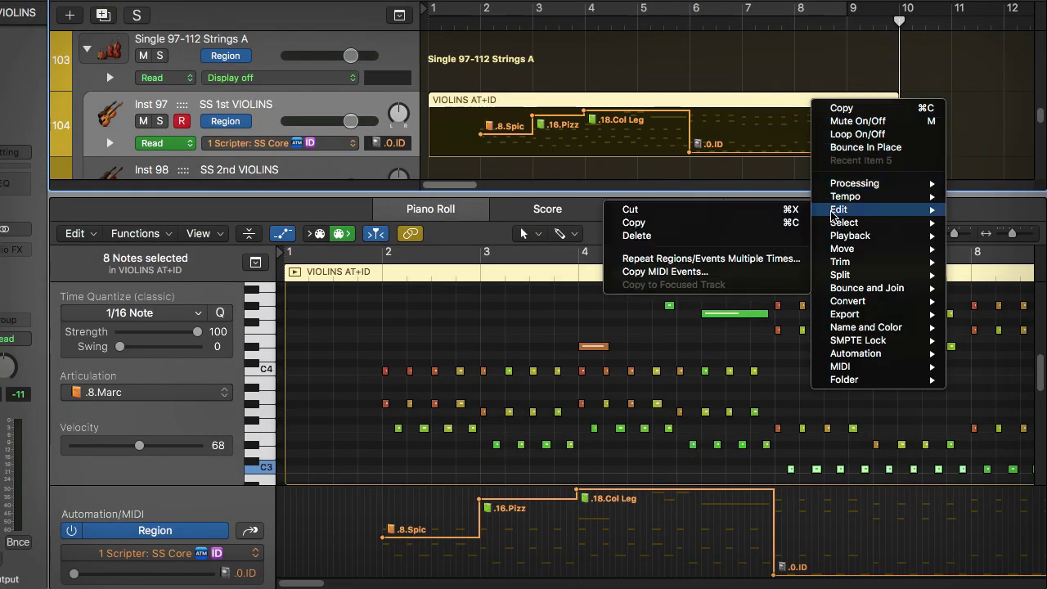
left_click(741, 233)
left_click(921, 116)
right_click(921, 117)
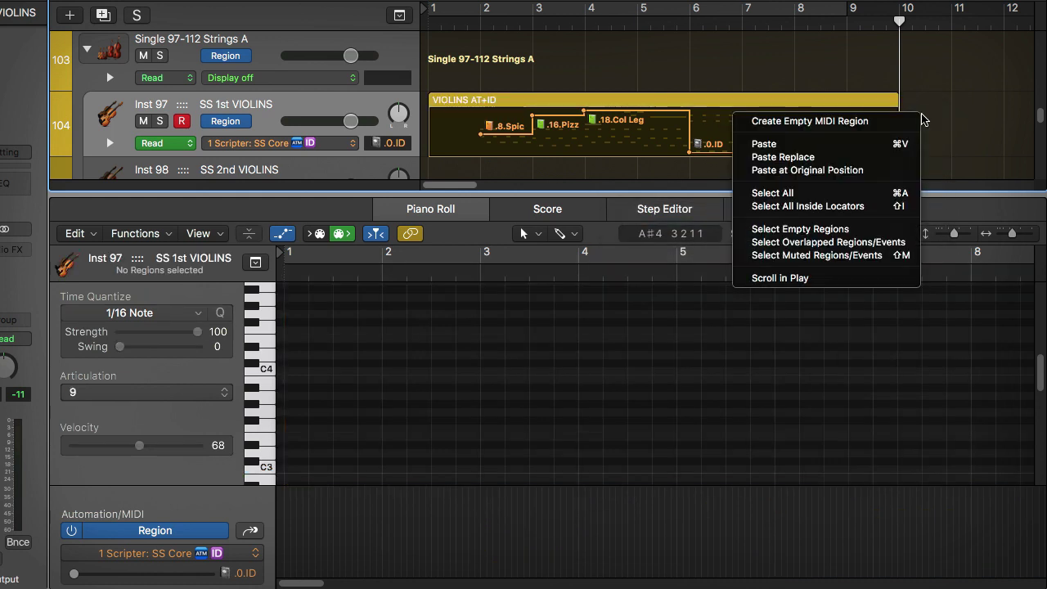
left_click(883, 143)
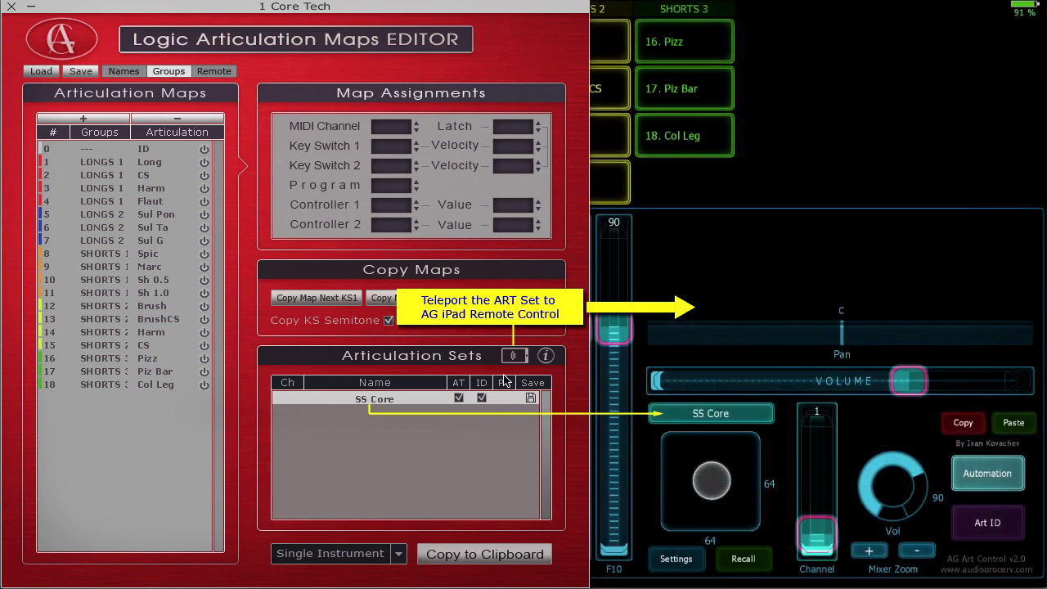
- Teleport the SS Core set to the AG iPad remote and record the violins, switching from 8. Spic to 16. Pizz
left_click(513, 360)
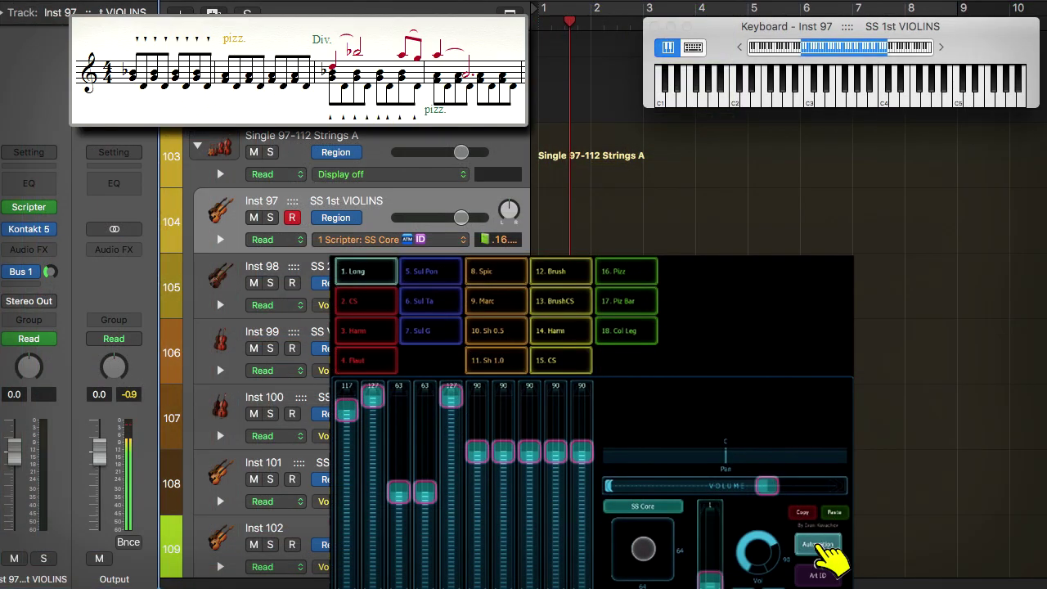
left_click(505, 275)
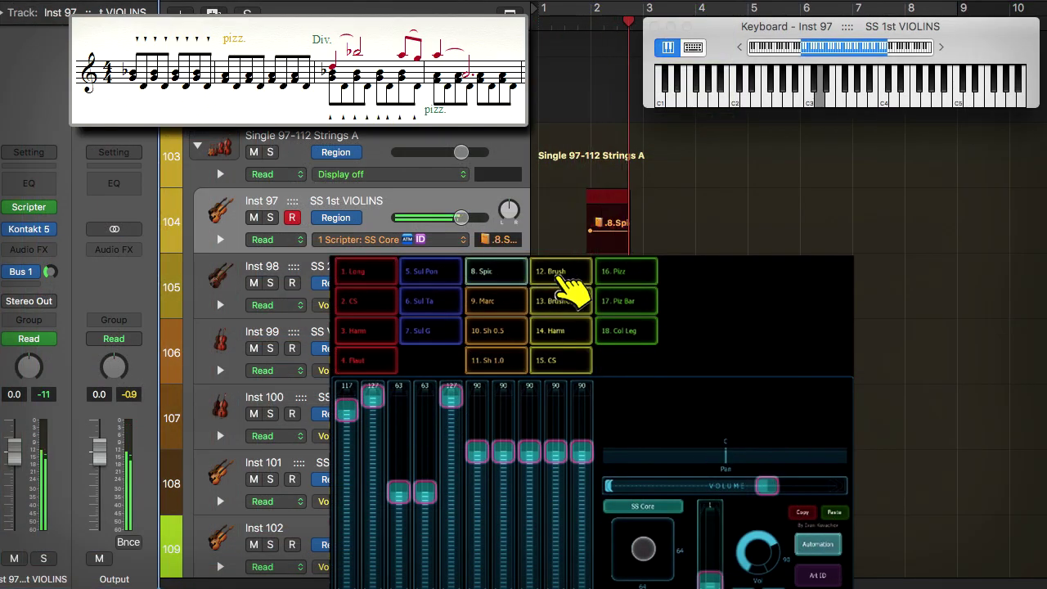
left_click(625, 274)
- Record 8. Spic and 16. Pizz in Art ID mode from bar 4, and return the remote to Automation for bar 6
left_click(816, 572)
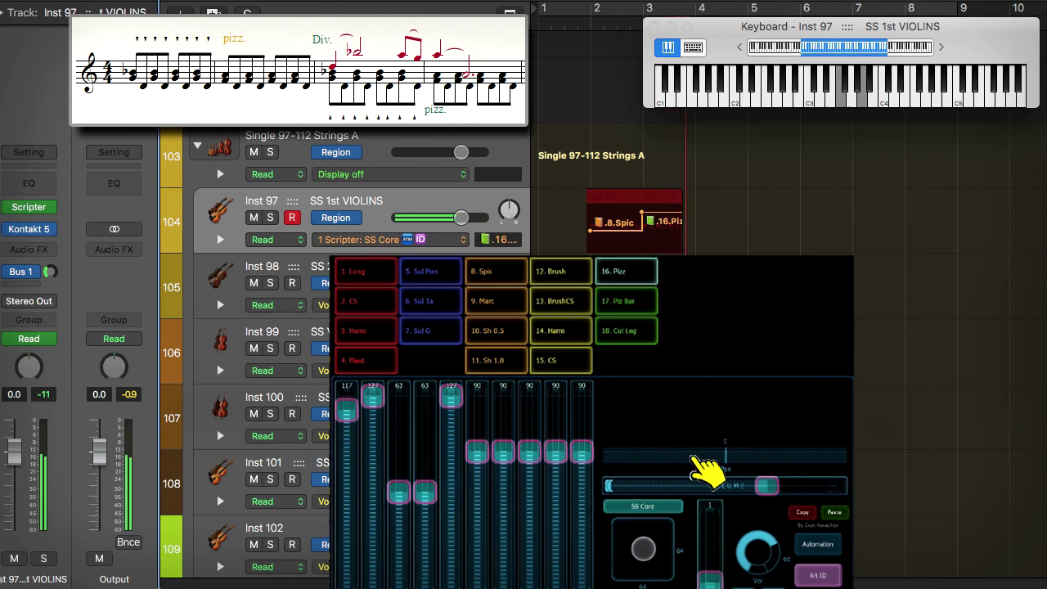
left_click(500, 278)
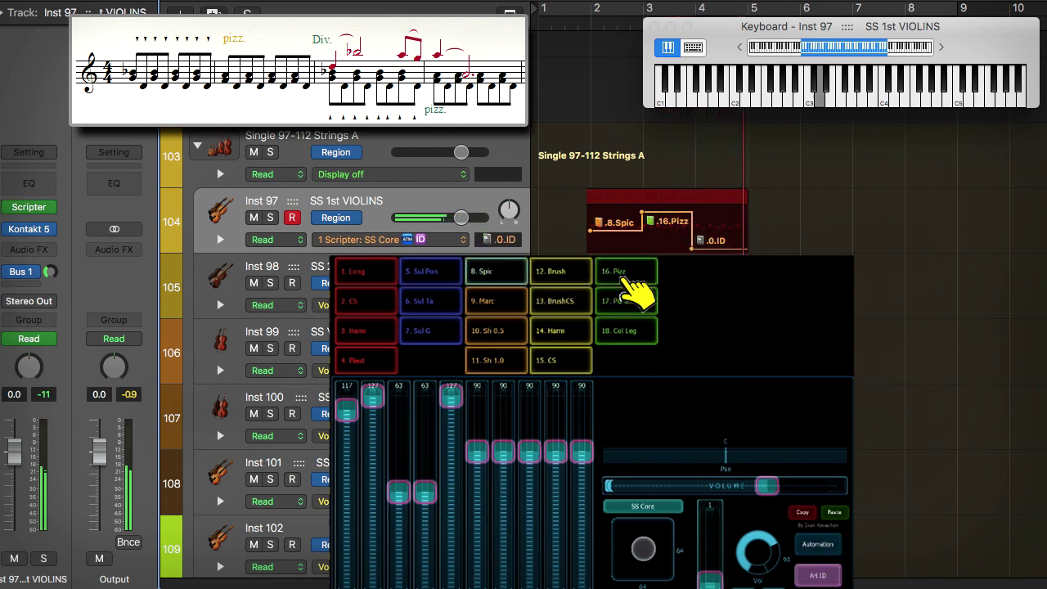
left_click(626, 278)
left_click(818, 545)
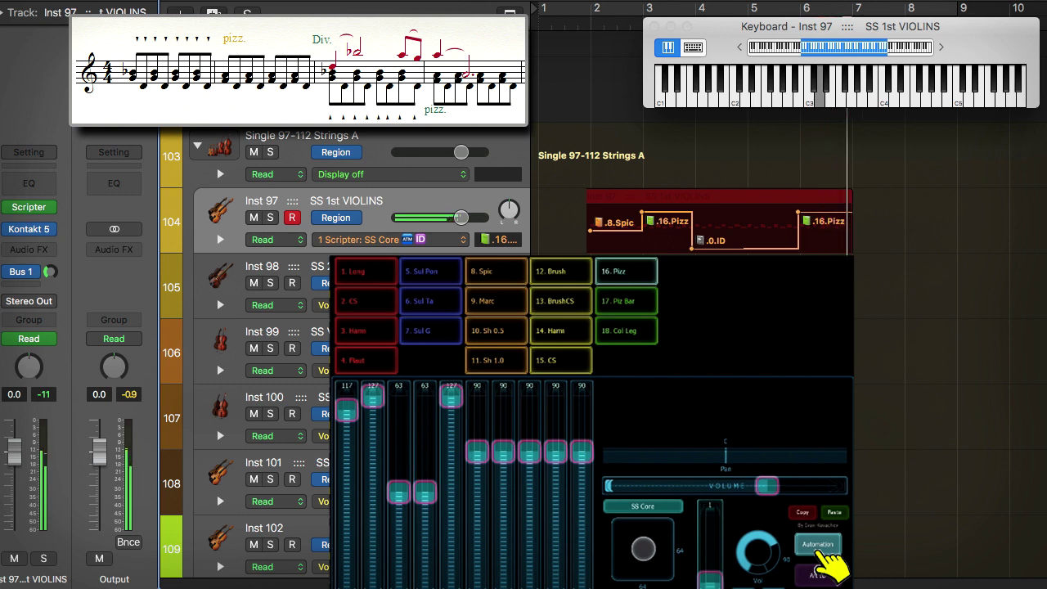
key("space")
- Overdub the divisi melody on the SS 1st VIOLINS track from bar 4 with 1. Long in Art ID mode
key("comma")
key("comma")
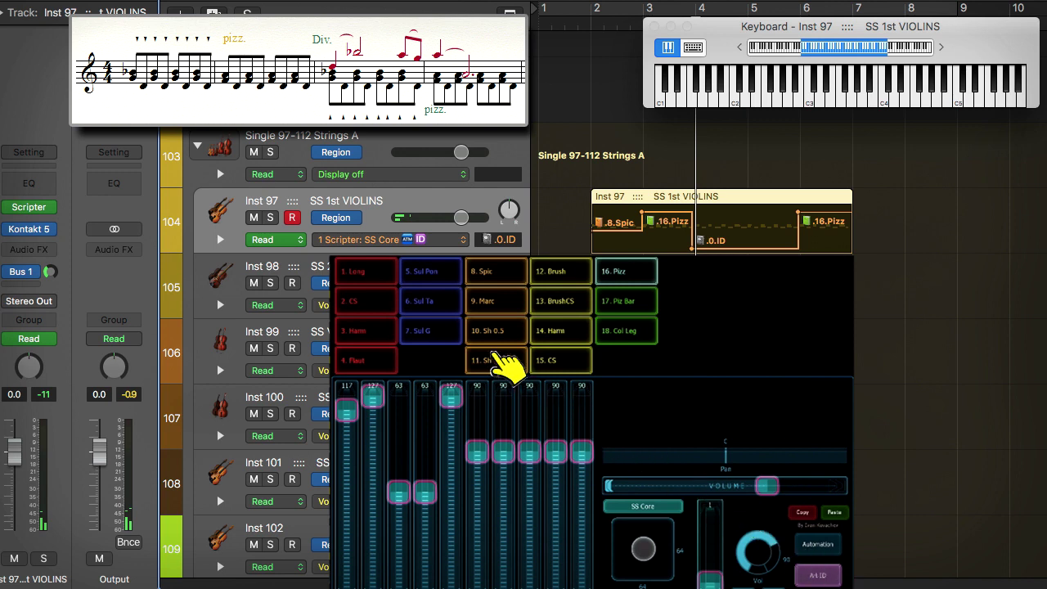
left_click(374, 274)
key("space")
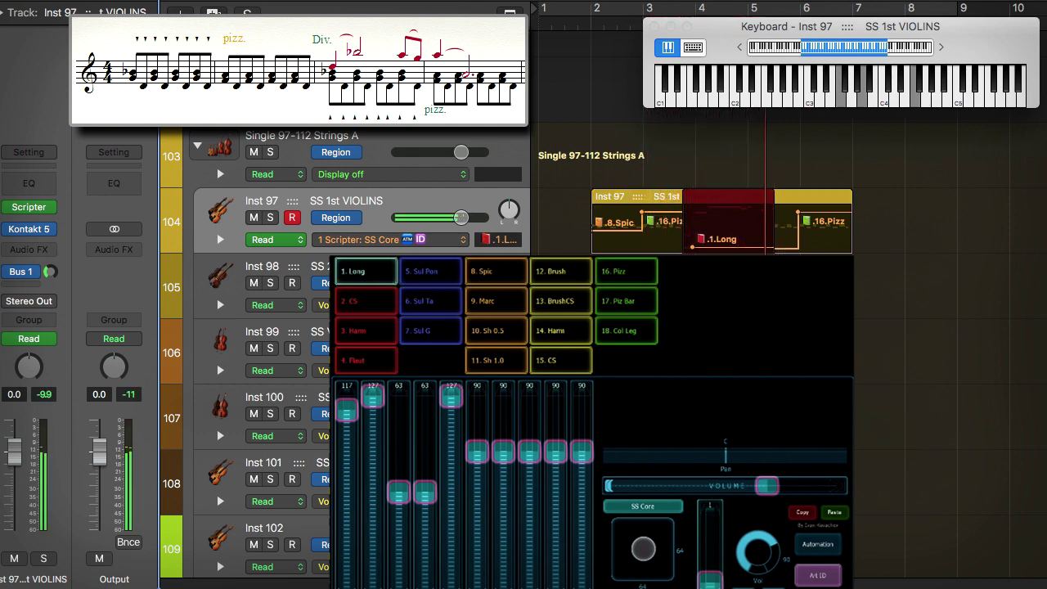
key("space")
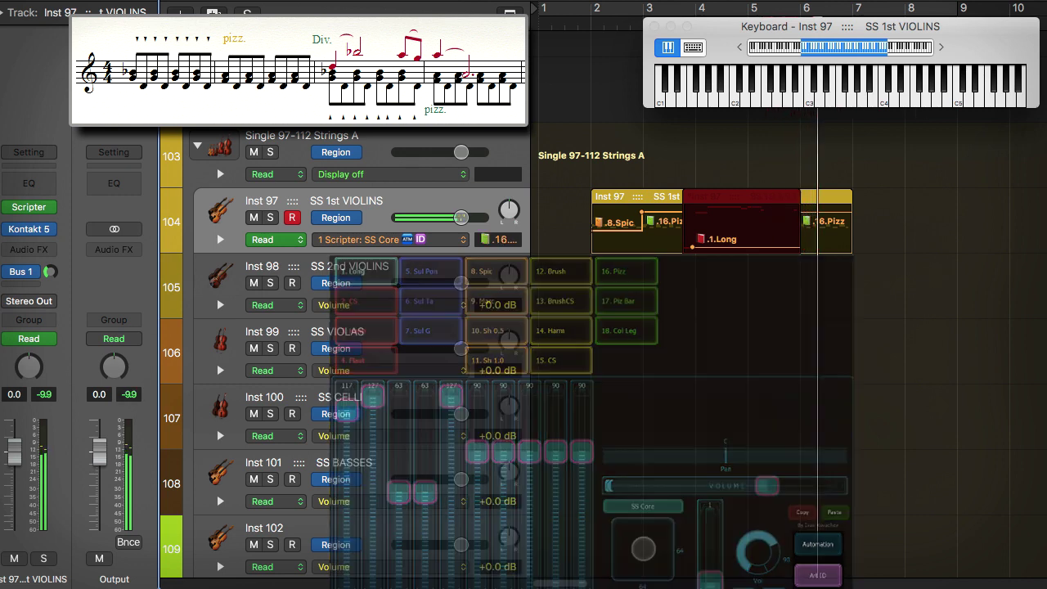
key("super+w")
key("p")
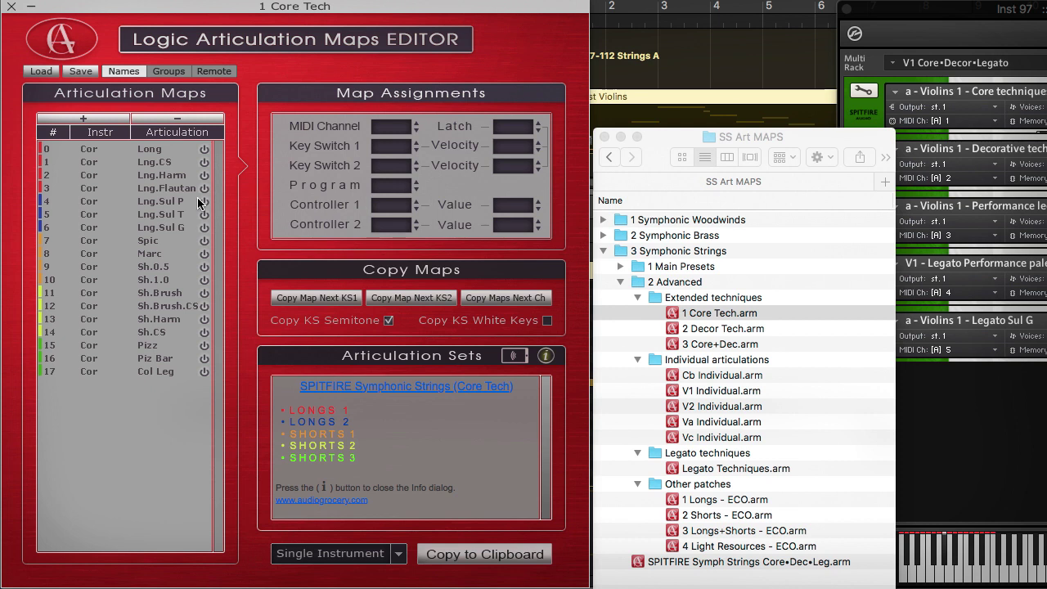
- Select the Lng.Sul P map and change the articulation list's prefix from map number to channel
left_click(168, 201)
right_click(170, 203)
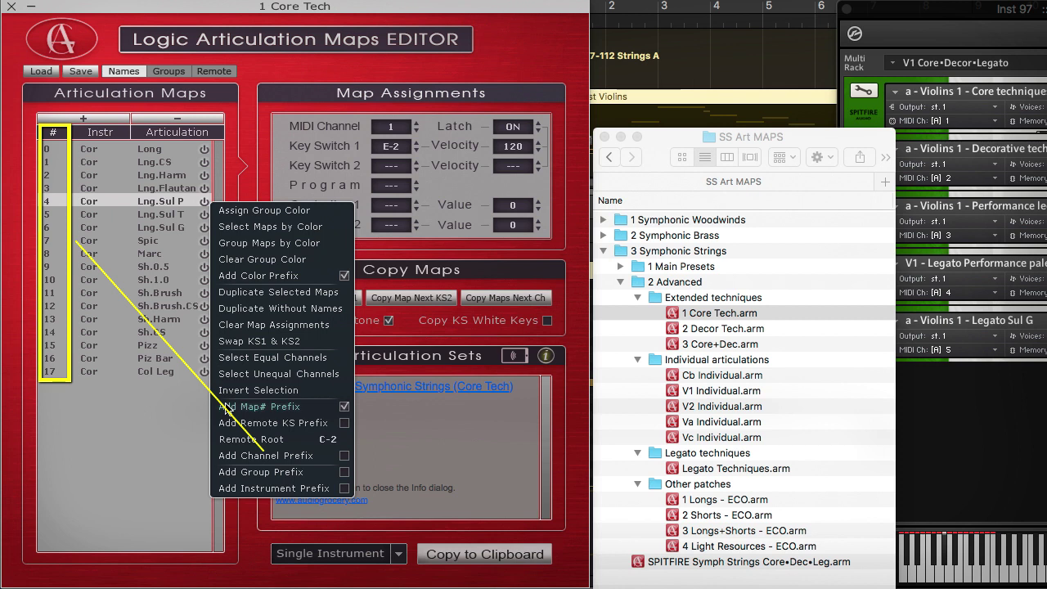
left_click(157, 454)
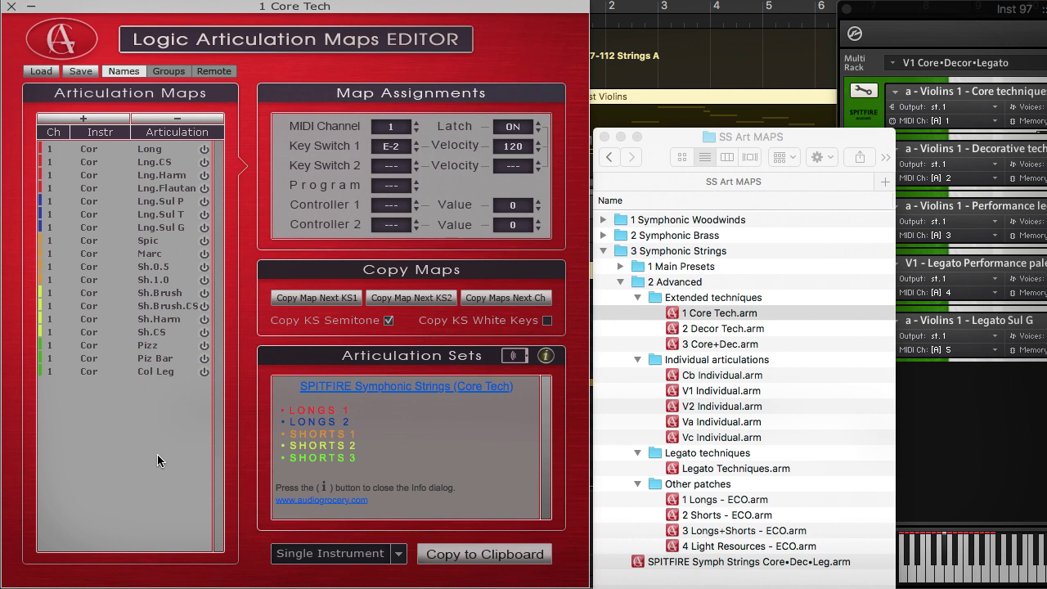
- Open 2 Decor Tech.arm without closing the 1 Core Tech preset and place the two editors so both articulation lists show
left_click(706, 330)
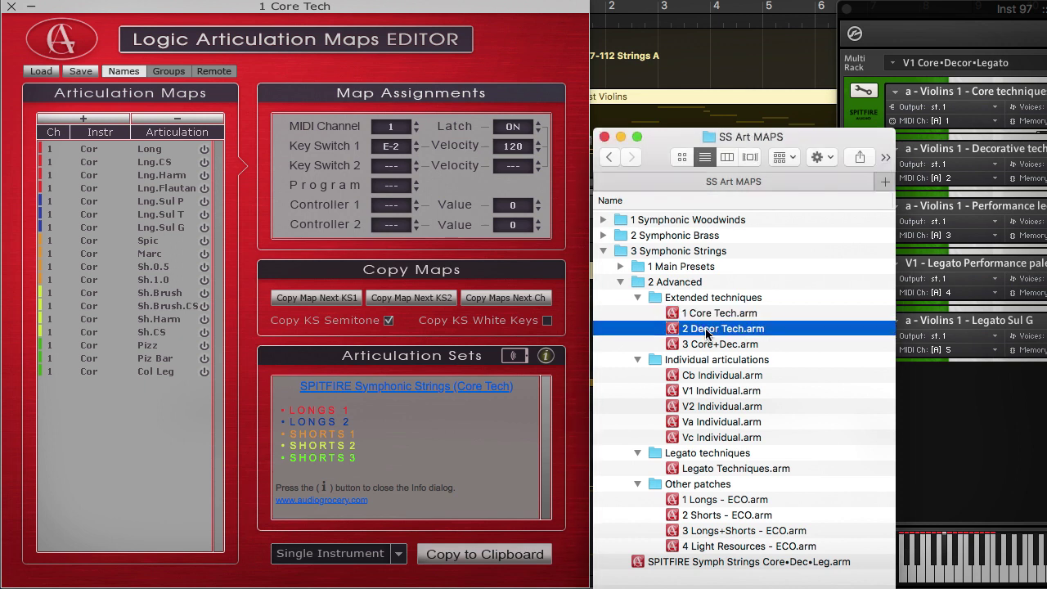
double_click(707, 330)
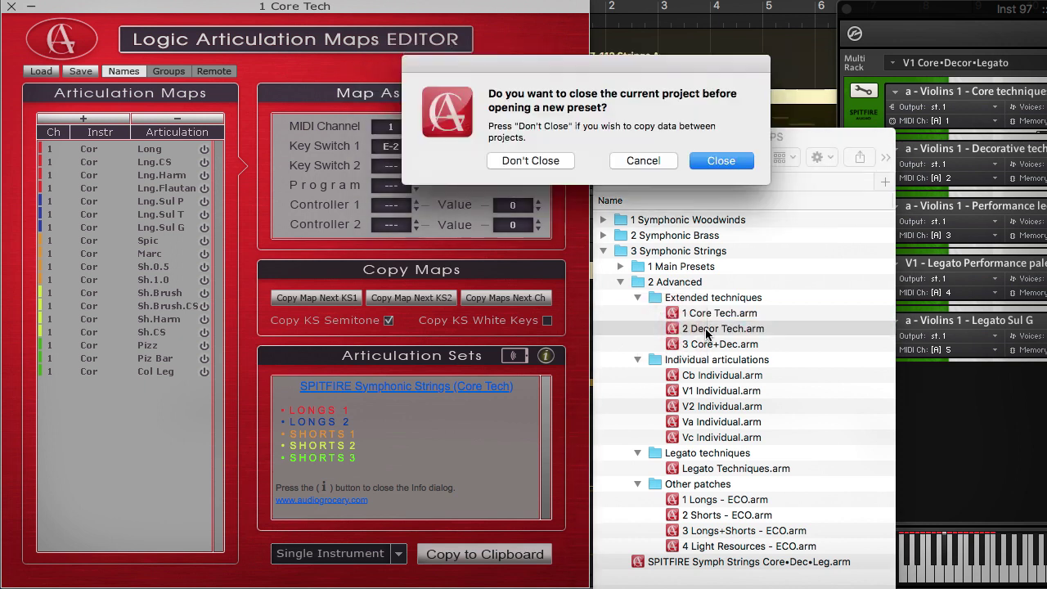
left_click(530, 160)
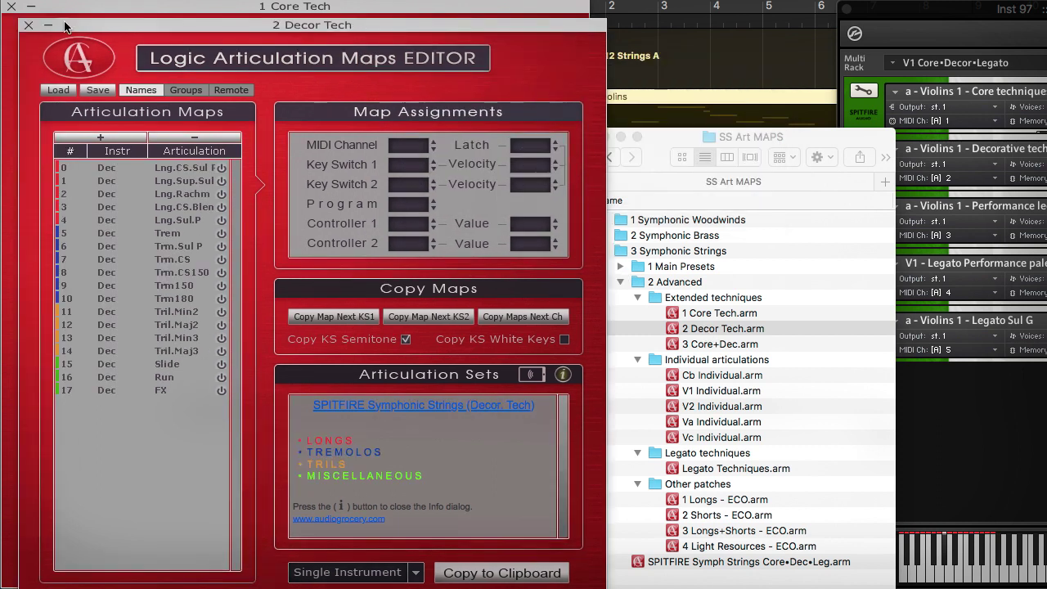
left_click_drag(86, 23, 315, 23)
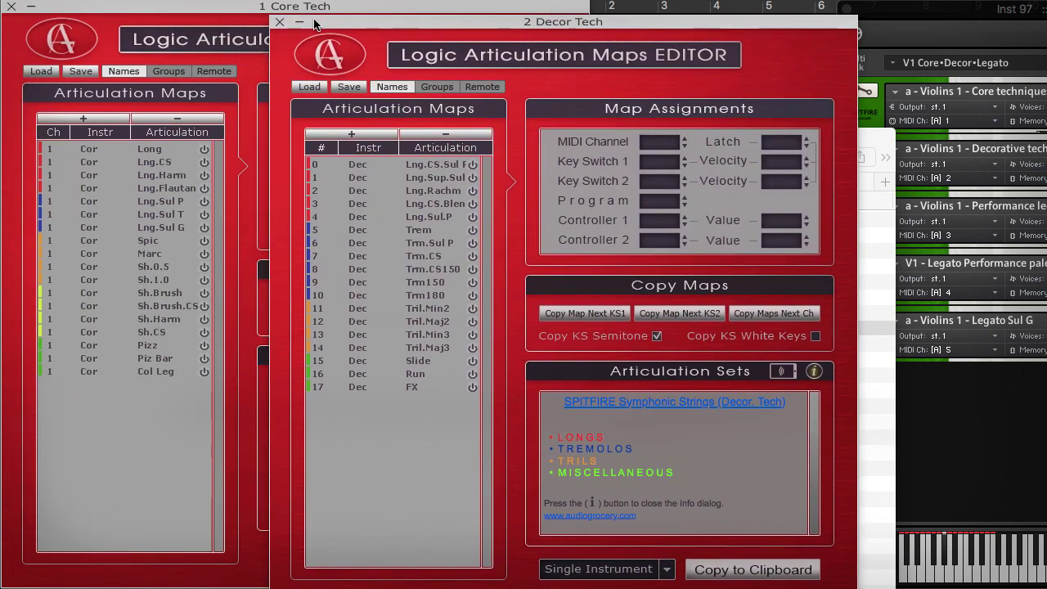
- Try copying the Decor Tech maps Lng.Sup.Sul, Trm.Sul P and Tril.Maj2 after Lng.Sul G in Core Tech on channel 2, and delete the copies
left_click(353, 180)
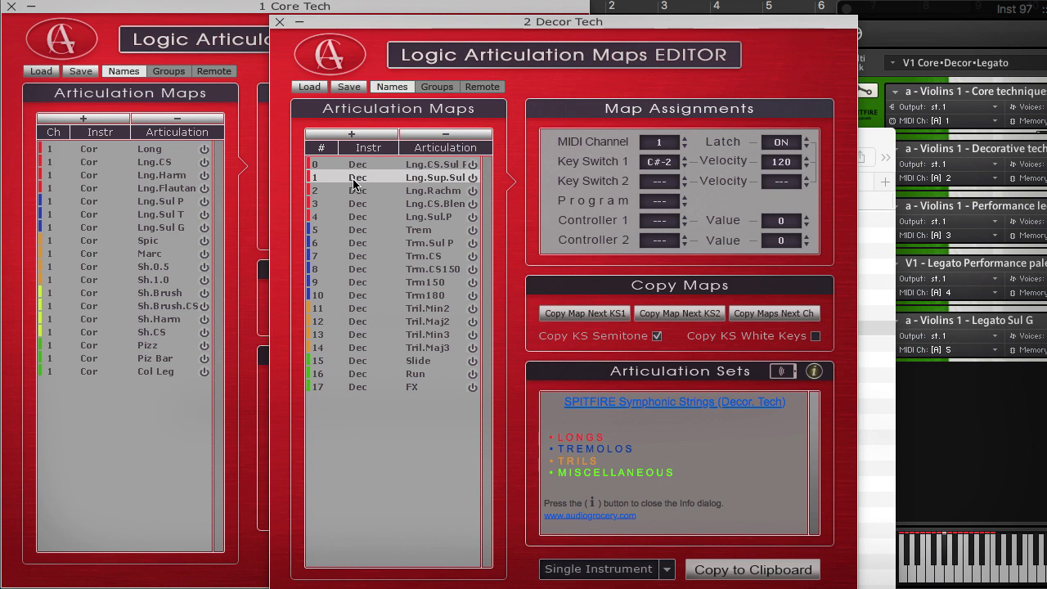
left_click(368, 242, "super")
left_click(364, 323, "super")
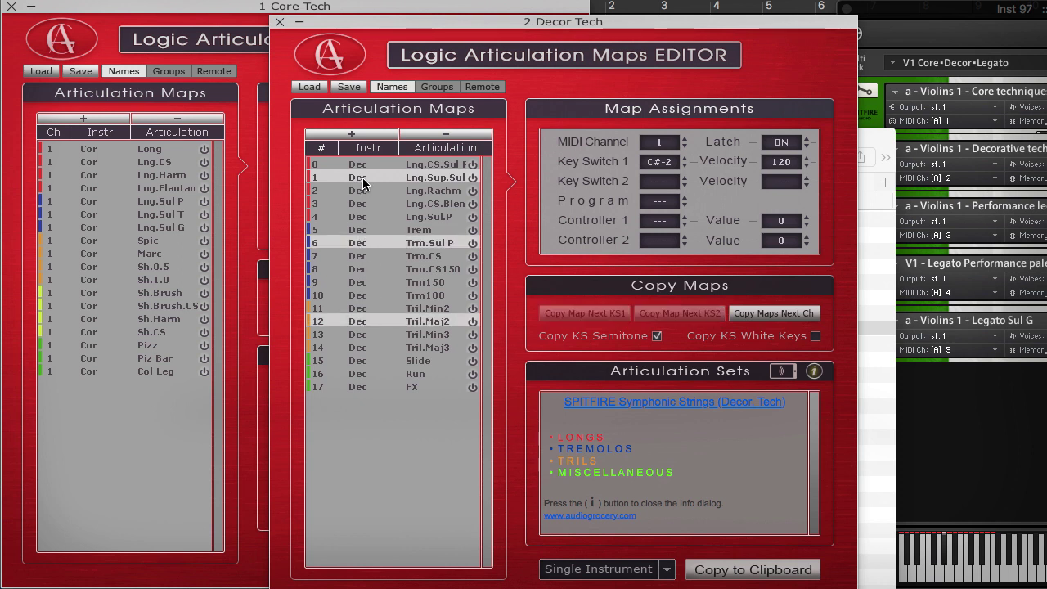
left_click_drag(136, 234, 74, 232)
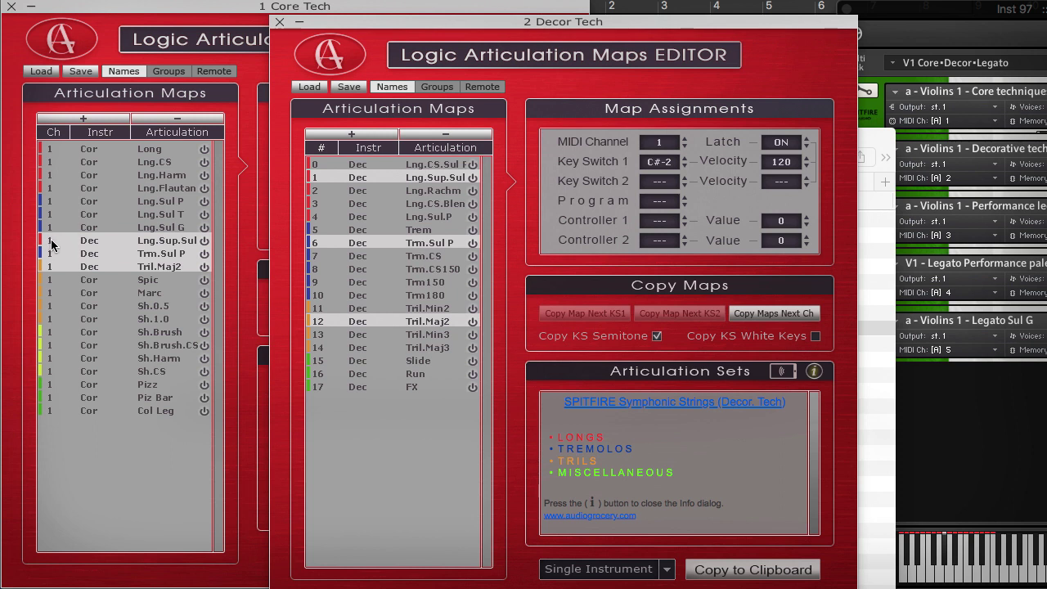
left_click(52, 240)
left_click(174, 120)
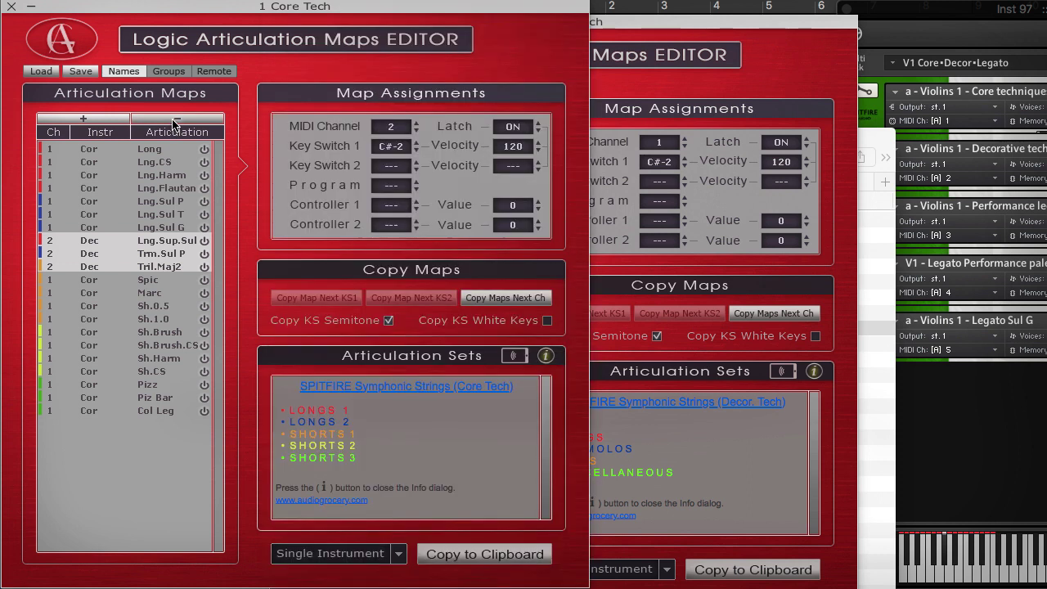
- Copy all the Decor Tech maps to the end of the Core Tech list, after Col Leg, on MIDI channel 2
left_click(645, 76)
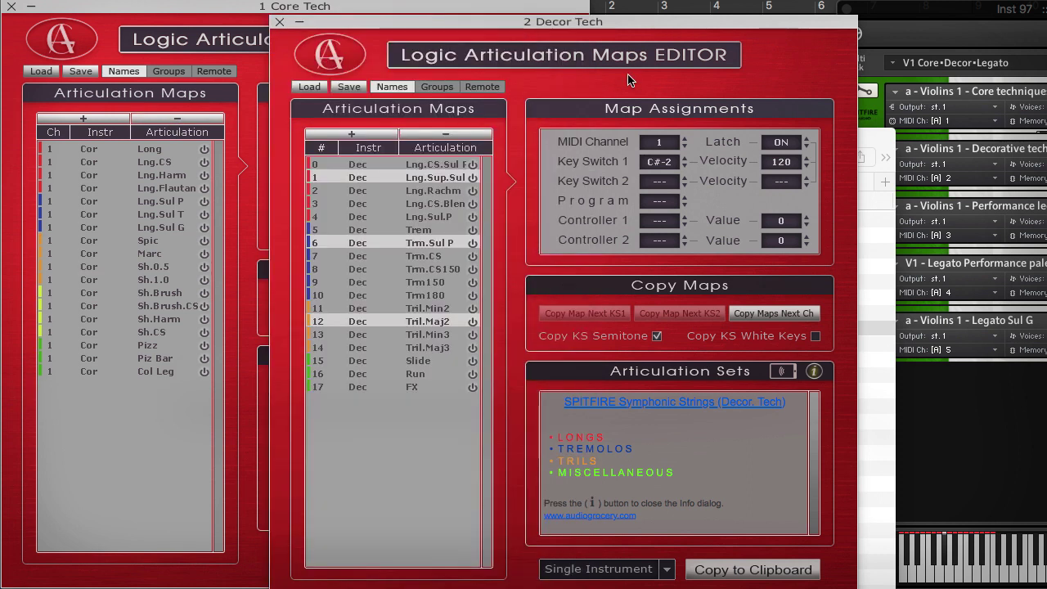
key("super+a")
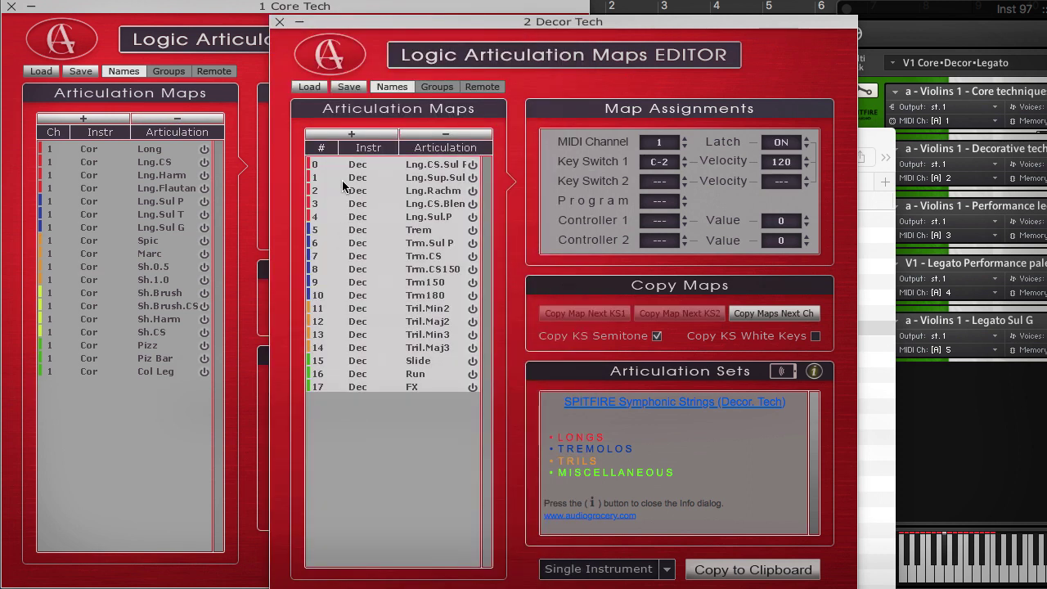
left_click_drag(342, 179, 90, 392)
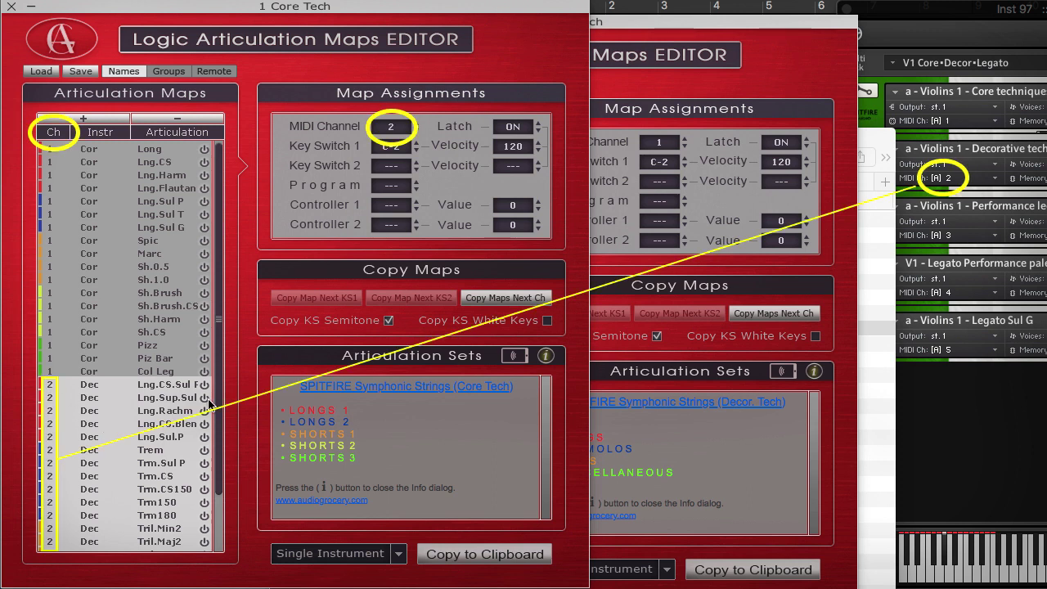
left_click_drag(220, 399, 223, 474)
left_click(247, 513)
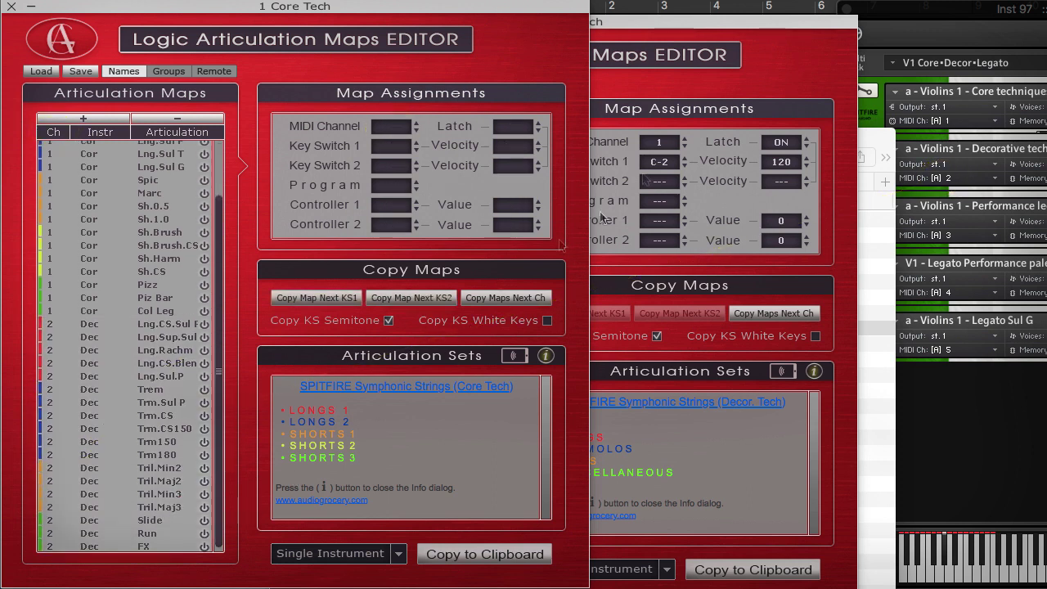
- Close the 2 Decor Tech preset and open Legato Techniques.arm while keeping the 1 Core Tech preset open
left_click(683, 96)
left_click(280, 22)
left_click(678, 138)
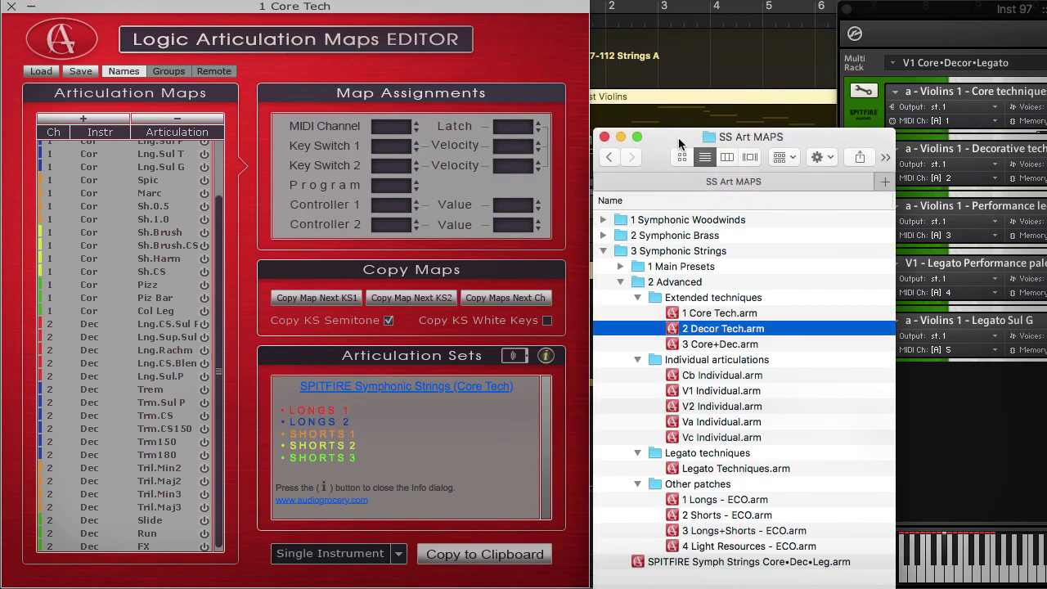
left_click(701, 470)
double_click(701, 471)
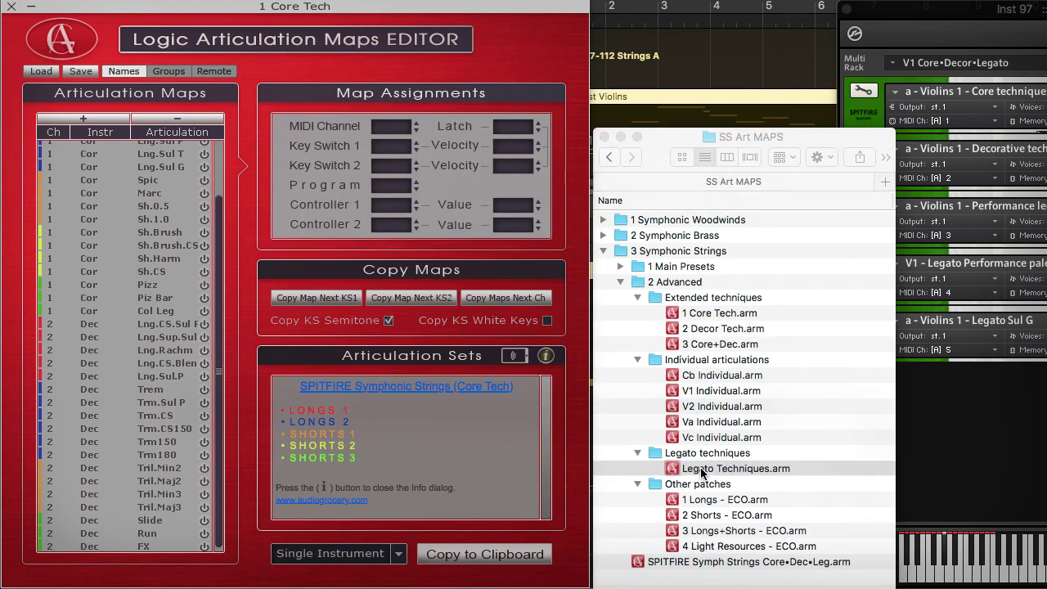
left_click(468, 161)
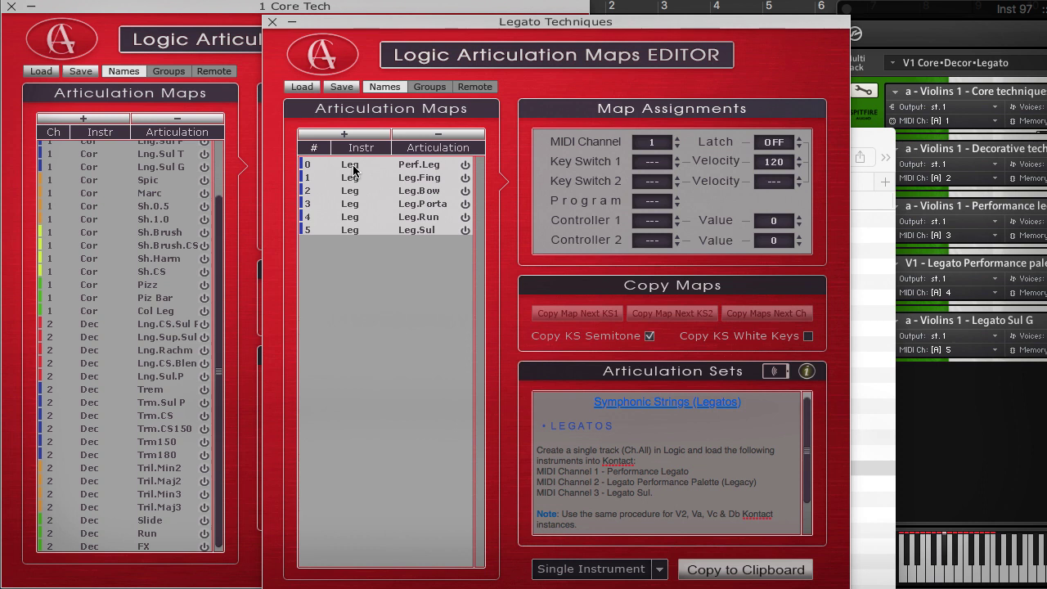
- Append the legato maps after FX with Perf.Leg on channel 3, Leg.Fing to Leg.Run on 4 and Leg.Sul on 5, and clear all group colors
left_click_drag(354, 172, 117, 532)
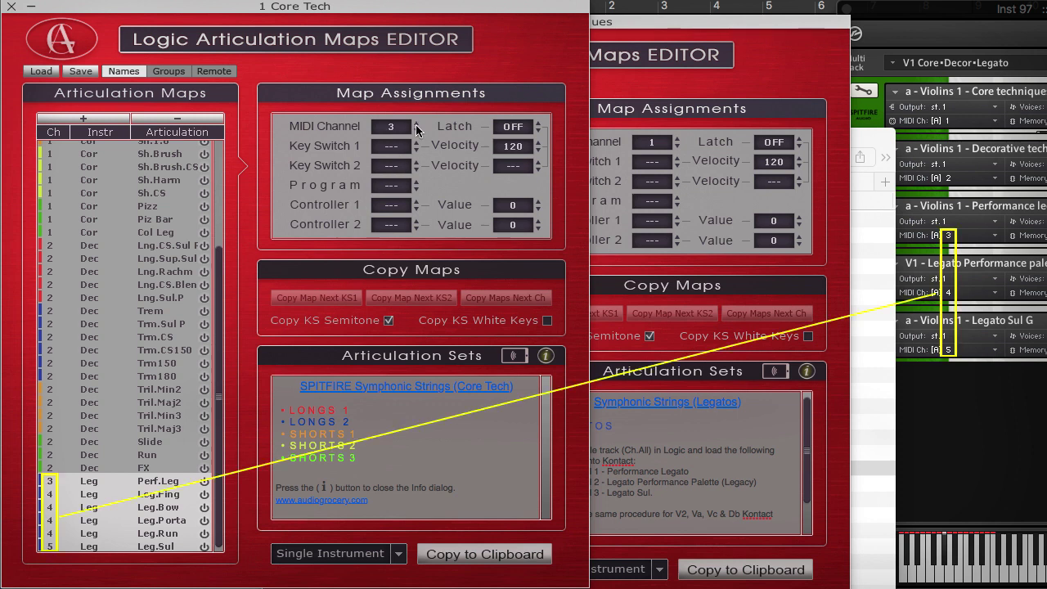
key("super+a")
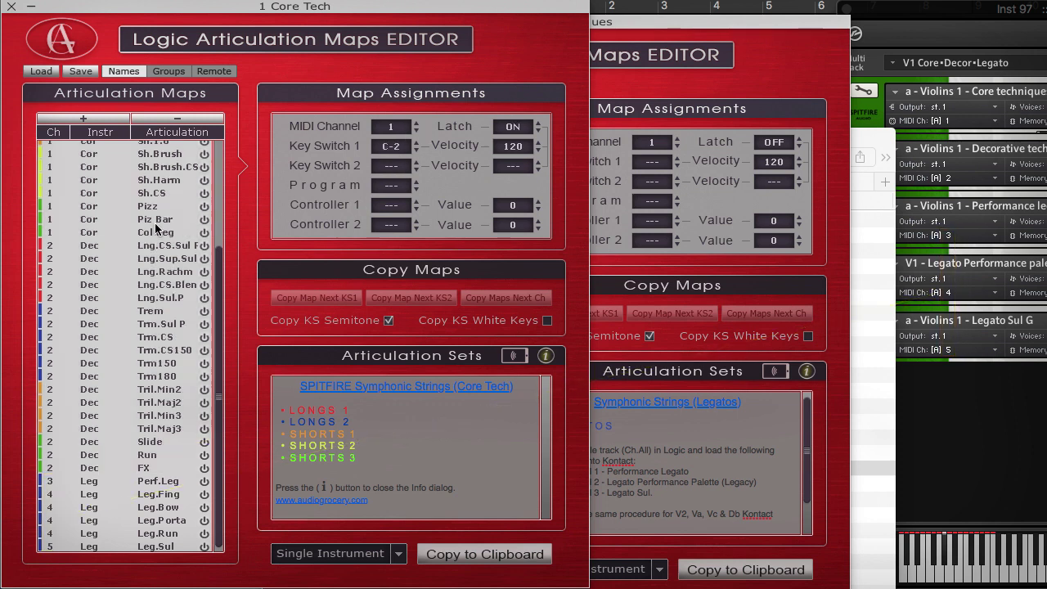
right_click(155, 222)
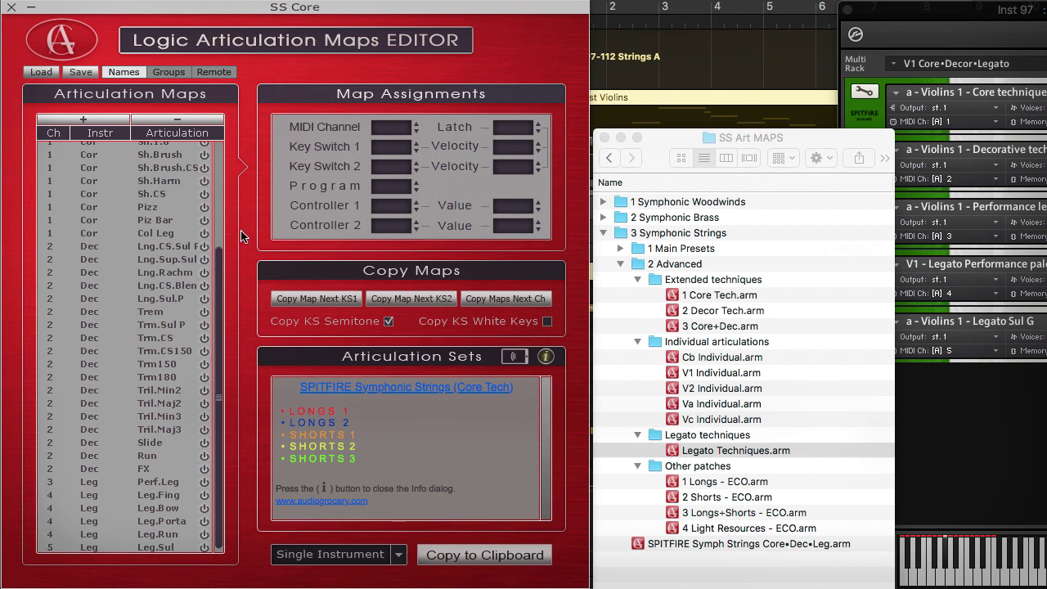
- Assign red to the long maps Long to Lng.Sul G and Lng.CS.Sul P to Lng.Sul.P, and group them by color
left_click_drag(221, 270, 222, 144)
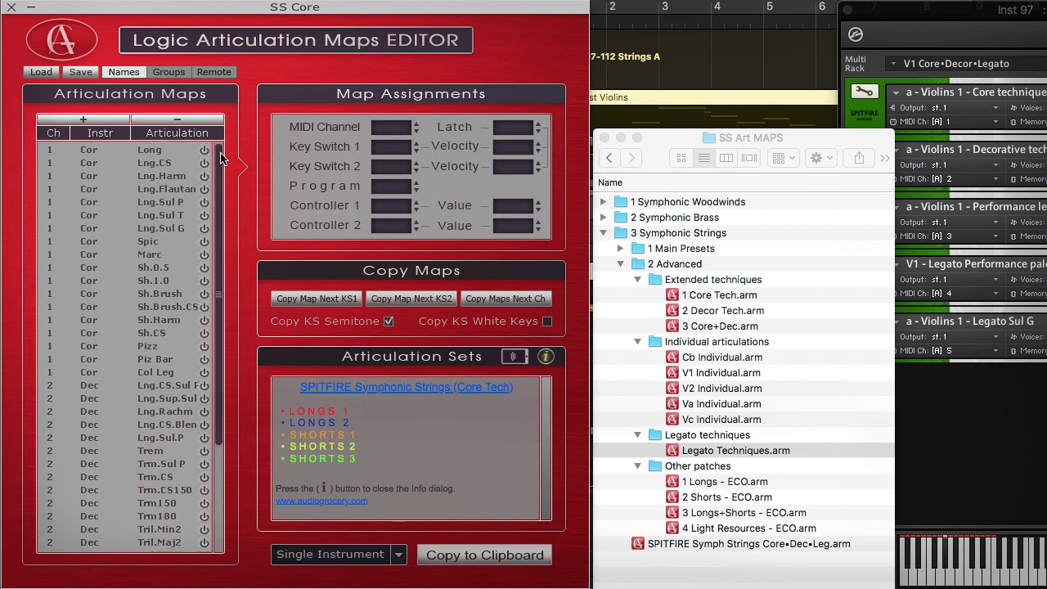
left_click(152, 152)
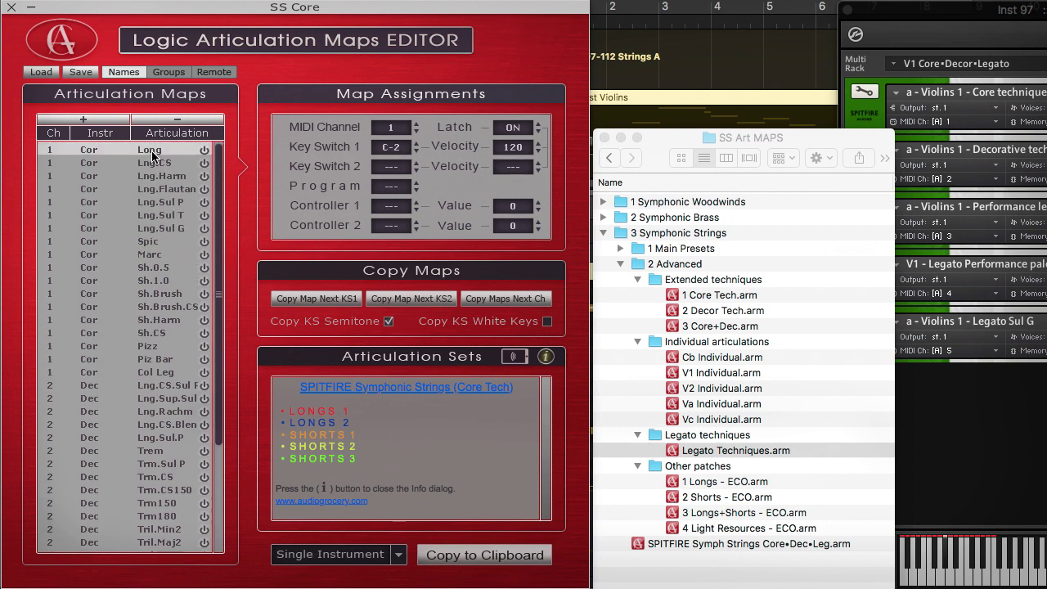
left_click(155, 229, "shift")
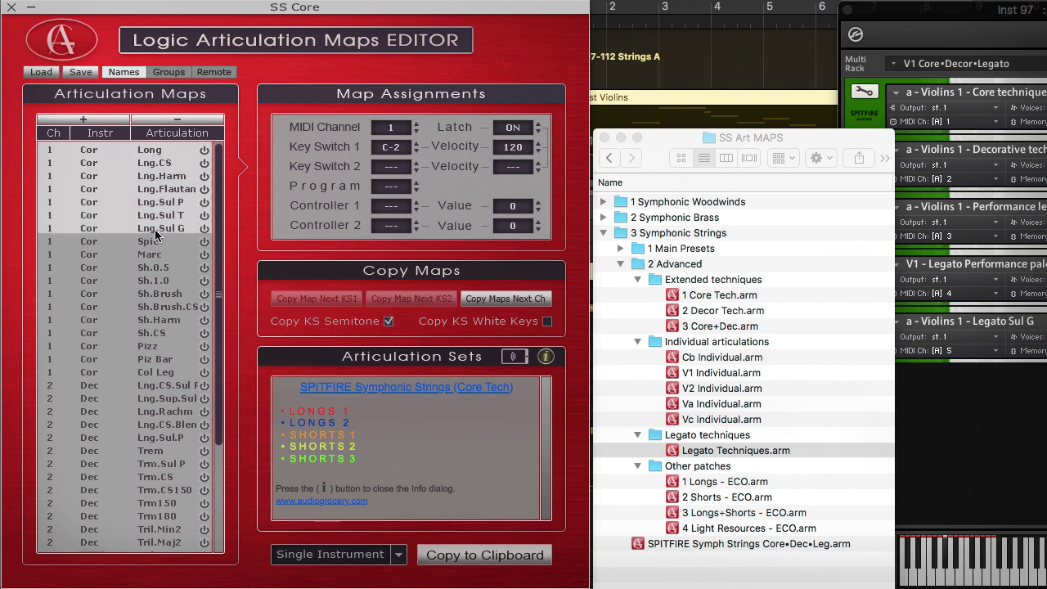
left_click(163, 386)
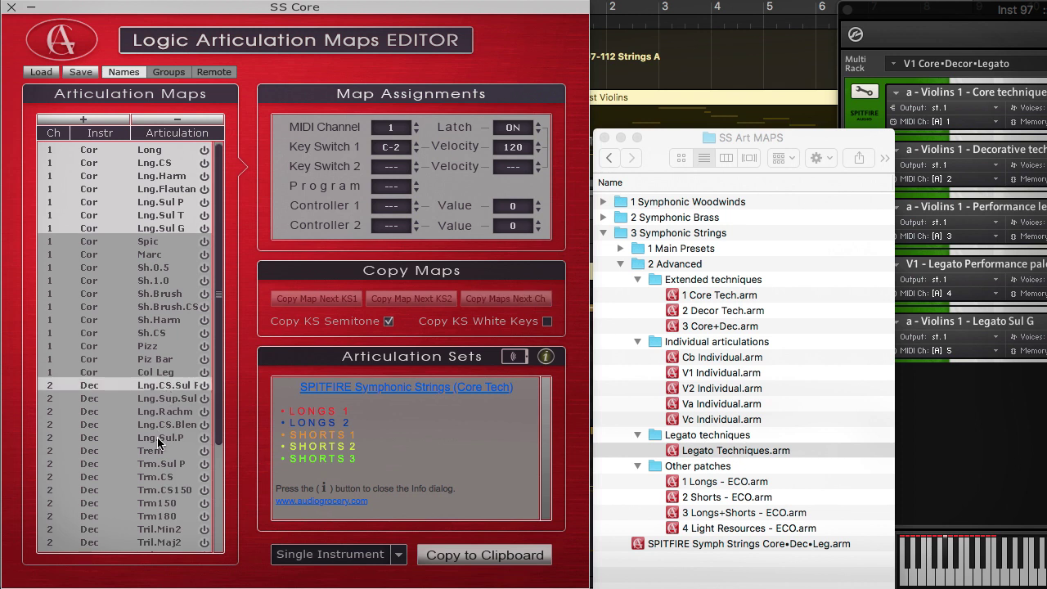
left_click(160, 438, "shift")
right_click(162, 404)
mouse_move(233, 409)
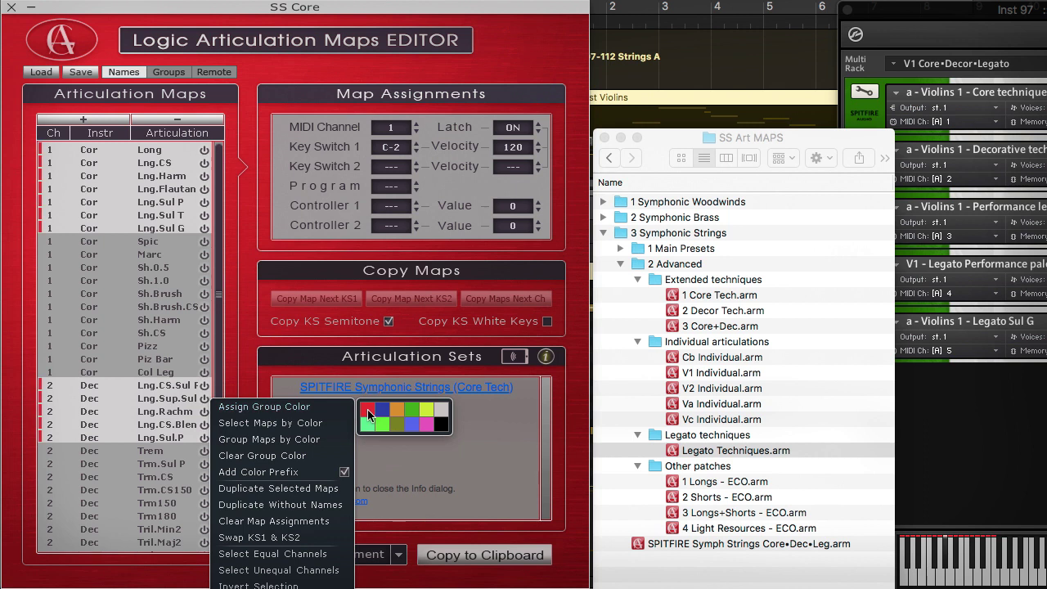
left_click(296, 441)
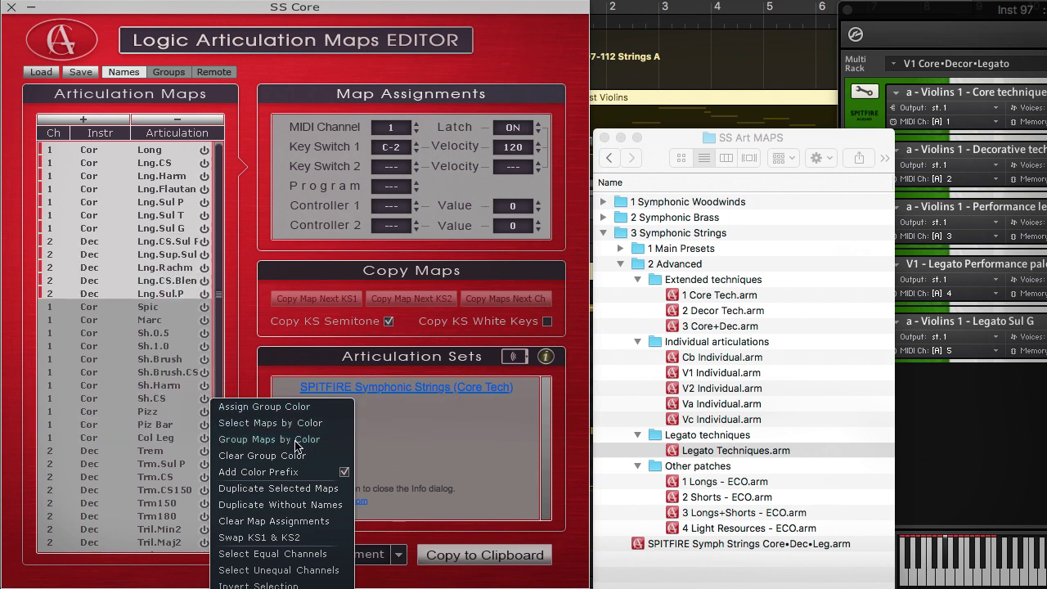
left_click(250, 210)
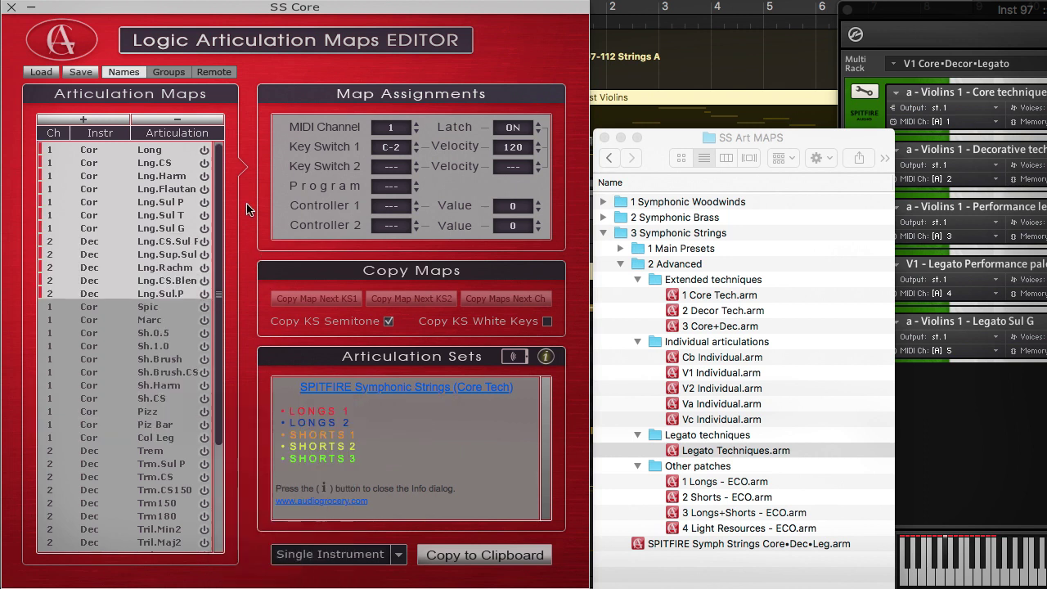
- Gather the Lng.CS.Sul P and Lng.CS.Blen maps directly below Lng.CS
left_click(162, 167)
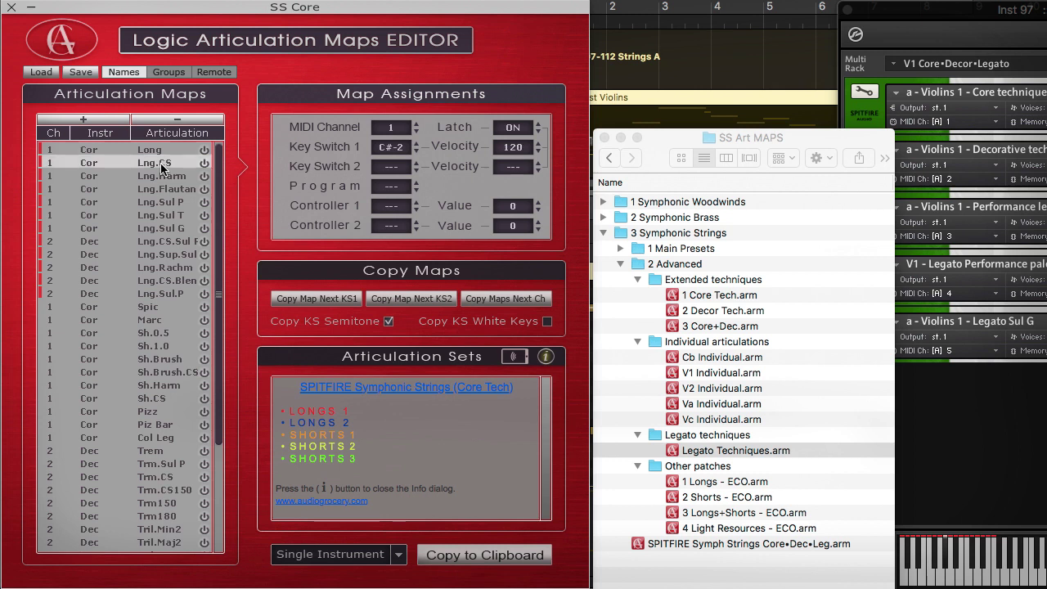
left_click(163, 242, "super")
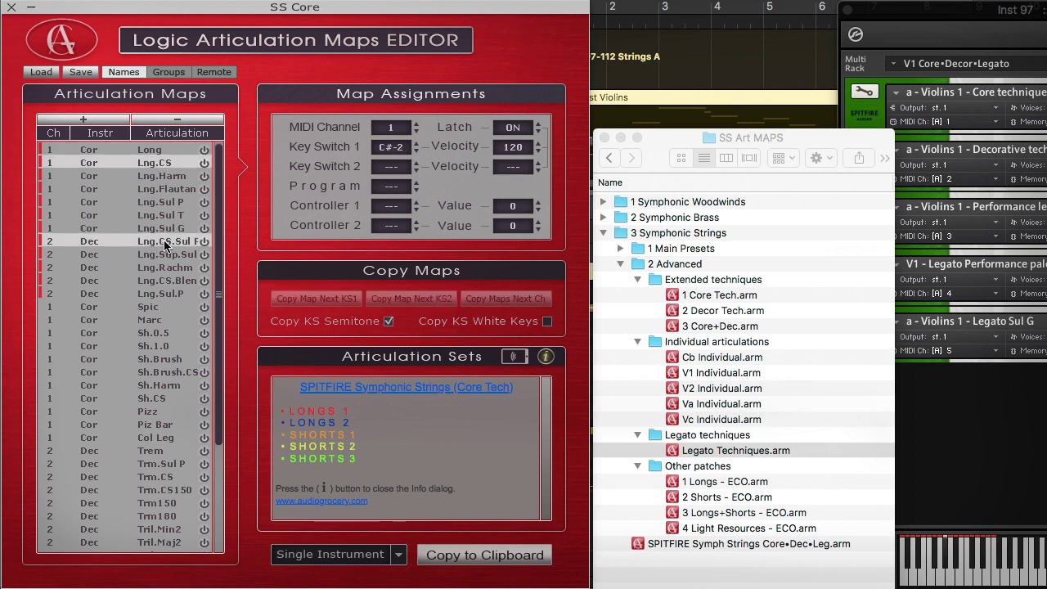
left_click(166, 282, "super")
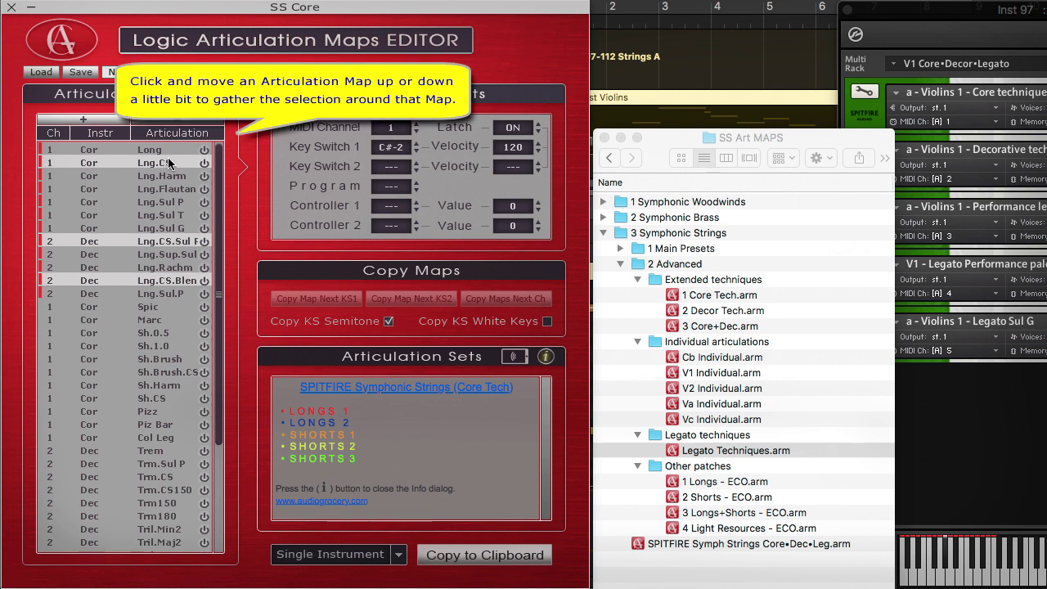
left_click_drag(168, 158, 169, 154)
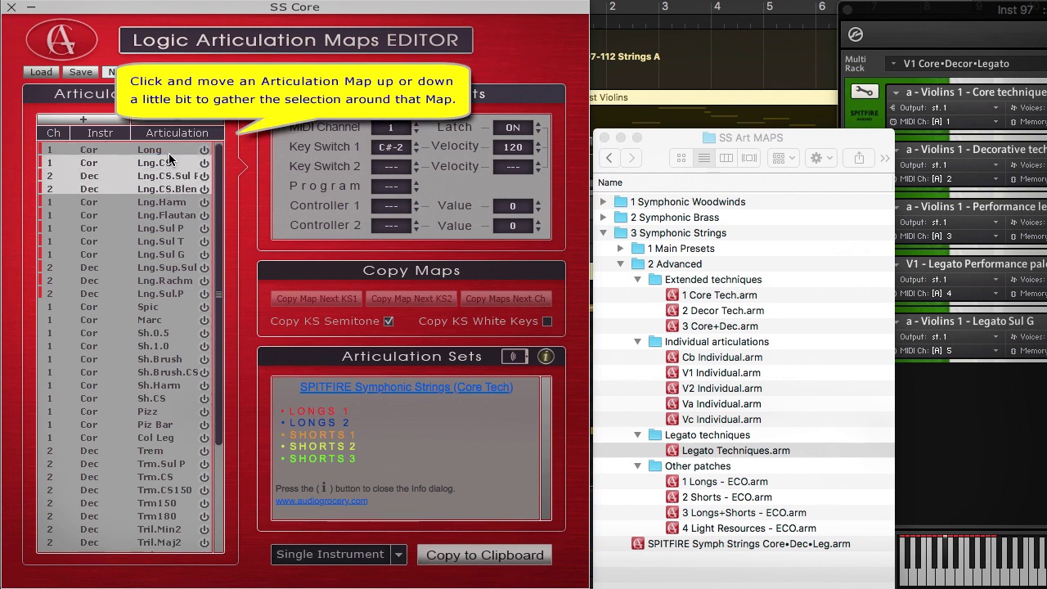
- Color the legato maps Perf.Leg to Leg.Sul blue and move them between Lng.Sul.P and Spic
scroll(218, 393, "down", 5)
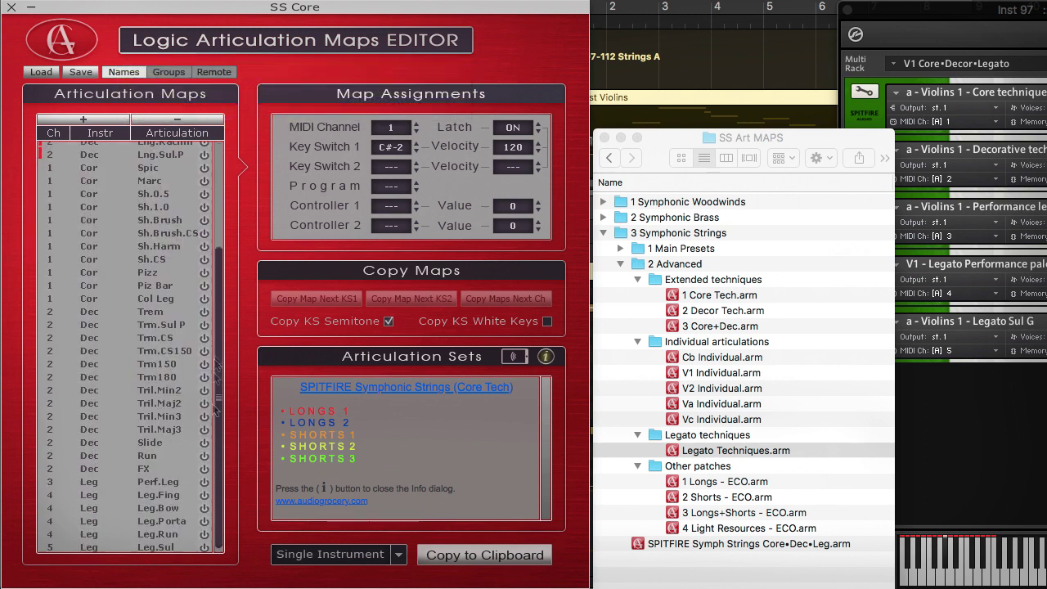
left_click_drag(156, 482, 154, 547)
right_click(154, 547)
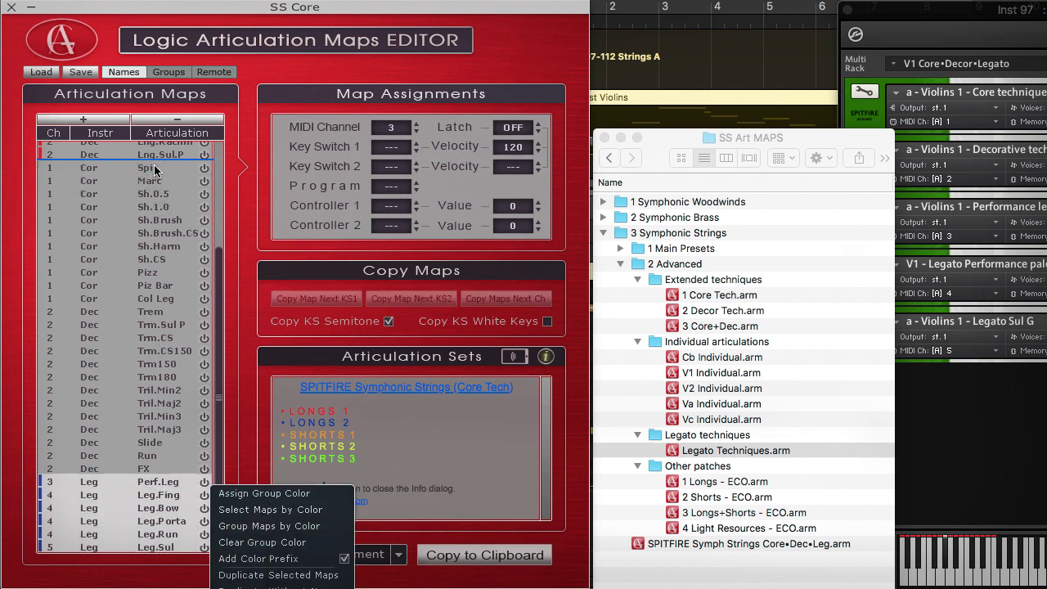
left_click_drag(155, 169, 157, 171)
- Color the tremolo maps Trem to Trm180 light grey and move them between Leg.Sul and Spic
left_click_drag(155, 391, 154, 460)
right_click(154, 460)
mouse_move(278, 412)
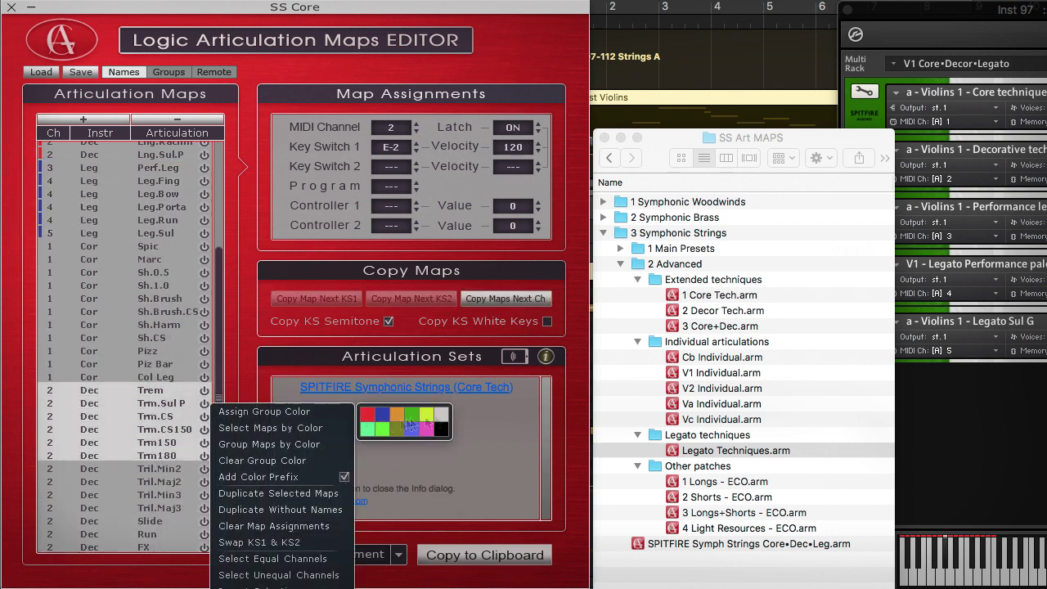
left_click_drag(154, 398, 150, 244)
- Color the short maps Spic to Sh.CS orange and the Pizz, Piz Bar and Col Leg maps yellow
left_click(147, 327)
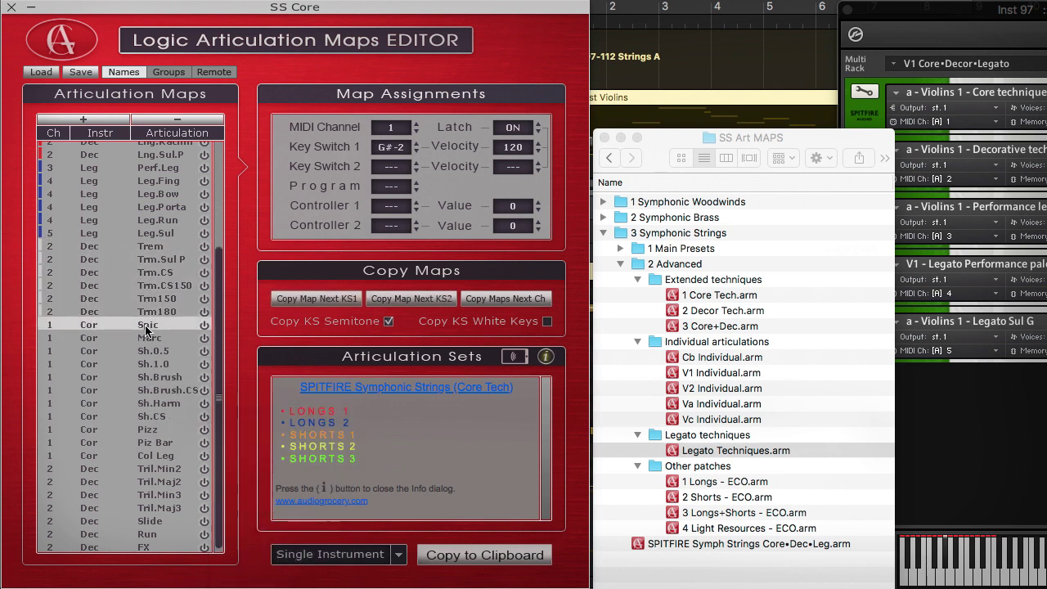
left_click_drag(147, 331, 159, 455)
right_click(156, 417)
mouse_move(261, 412)
left_click(396, 413)
right_click(188, 439)
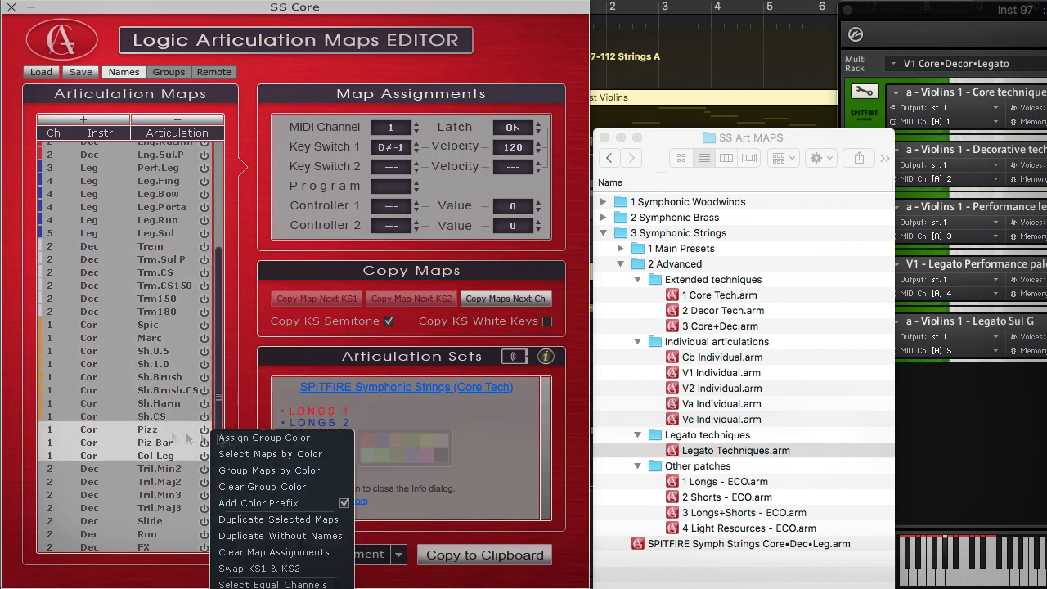
mouse_move(246, 438)
left_click(427, 442)
- Color the decorative maps Tril.Min2 to FX green
left_click_drag(155, 547, 156, 474)
right_click(156, 478)
mouse_move(261, 475)
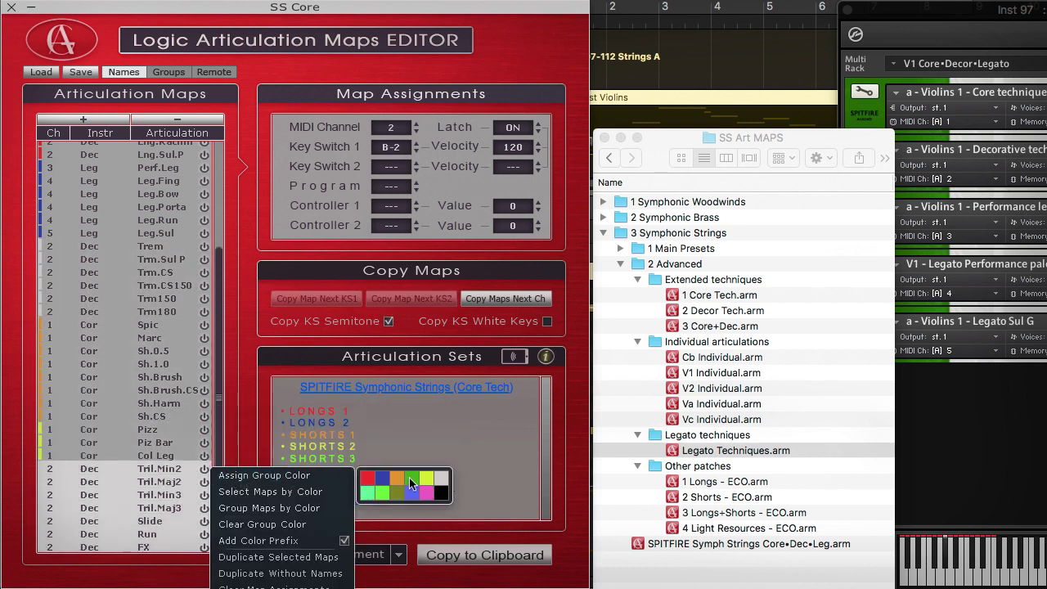
left_click(411, 480)
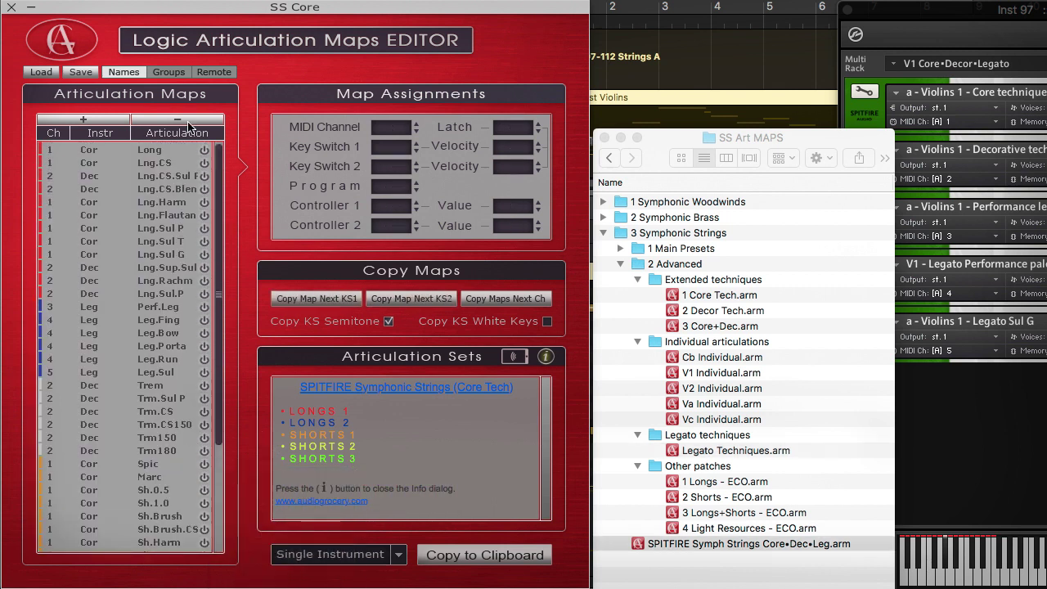
- Show the group names in the articulation list and move the Lng.Rachm map directly below Long
left_click(171, 72)
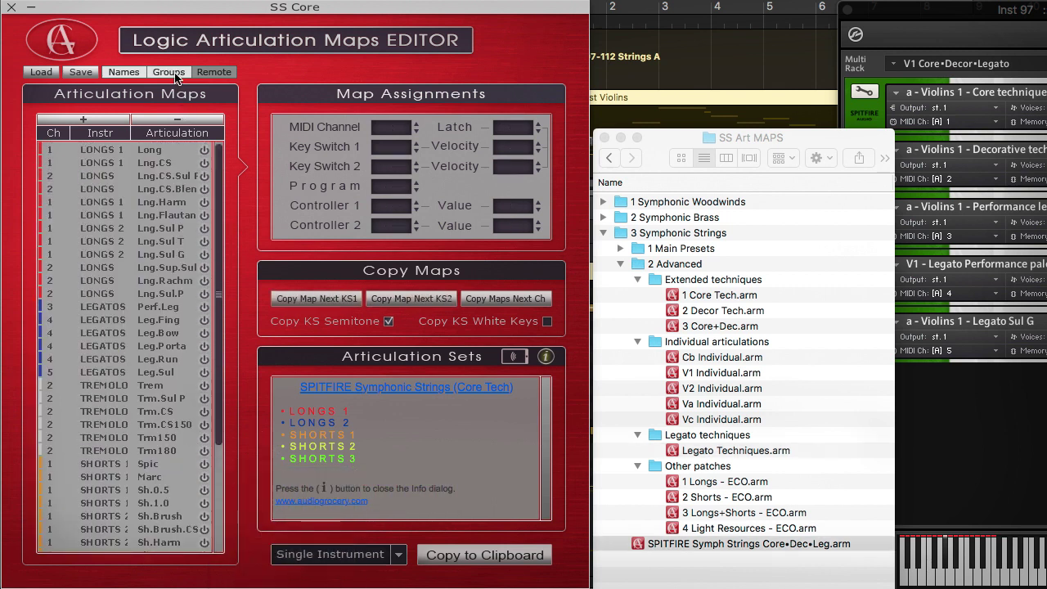
left_click(169, 282)
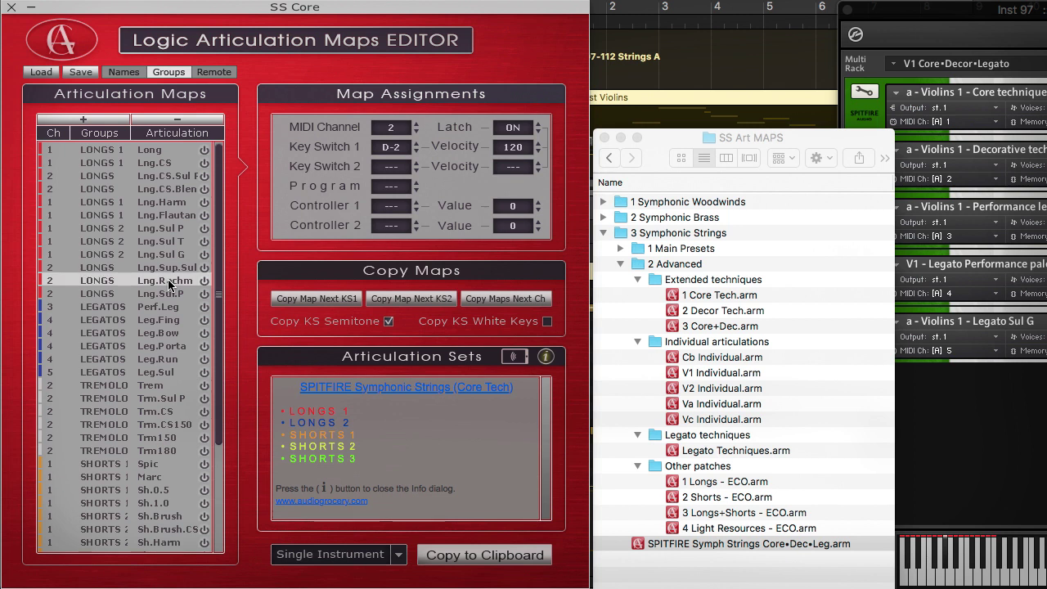
left_click_drag(169, 161, 166, 162)
- Name the group of maps Long to Lng.Flautan LONGS and the group of Lng.Sul P to Lng.Sul.P LONGS SL
left_click(166, 151)
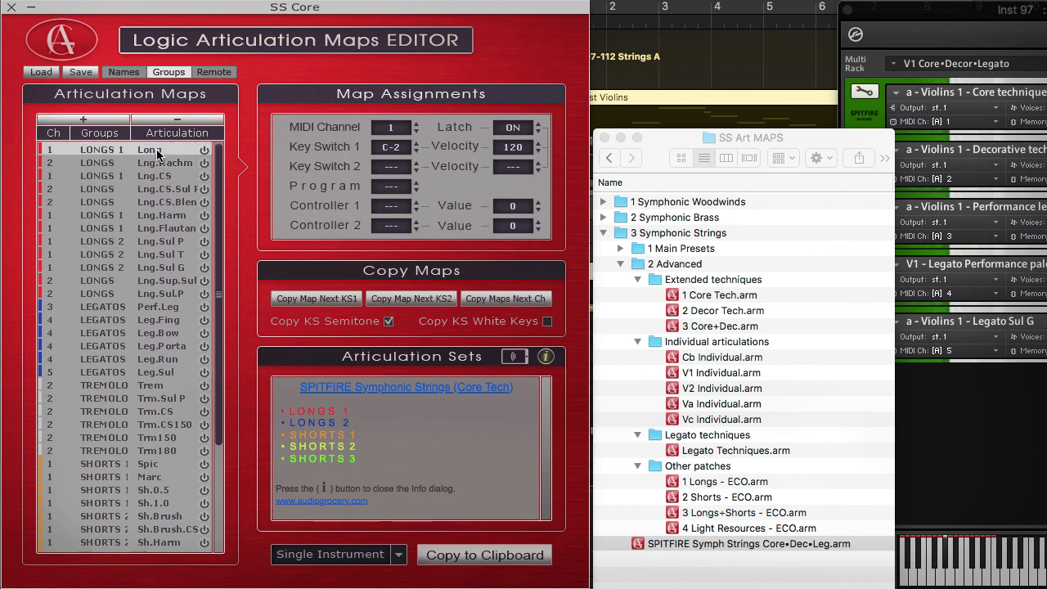
left_click(160, 230, "shift")
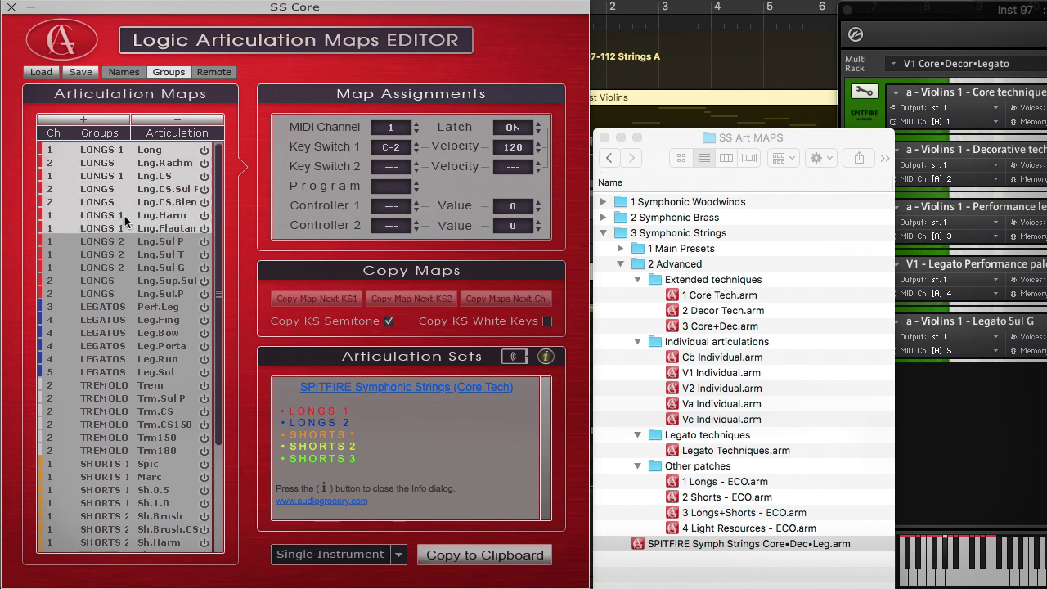
double_click(125, 215)
left_click(123, 242)
left_click(115, 293, "shift")
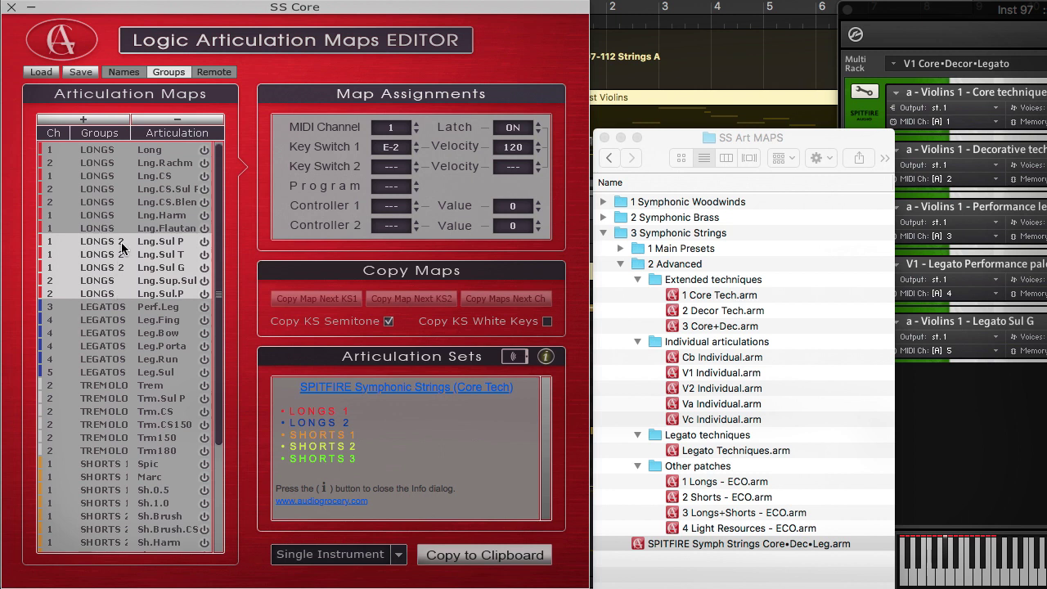
double_click(124, 241)
type("SL")
- Name the group of the green maps Tril.Min2 to FX DECORE
left_click_drag(219, 275, 224, 425)
left_click(114, 472)
left_click(92, 548, "shift")
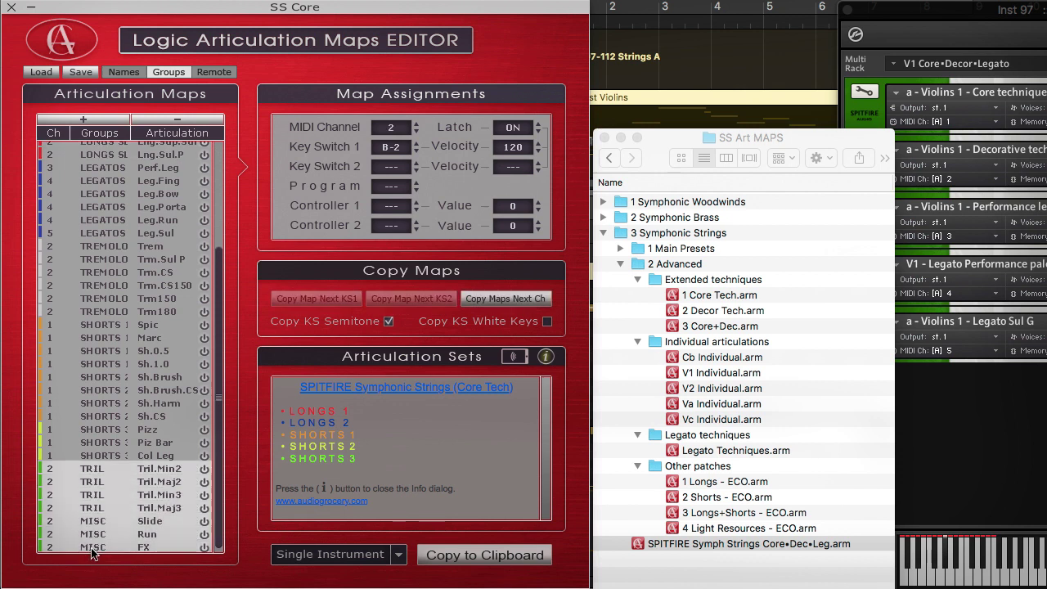
double_click(103, 468)
type("DECORE")
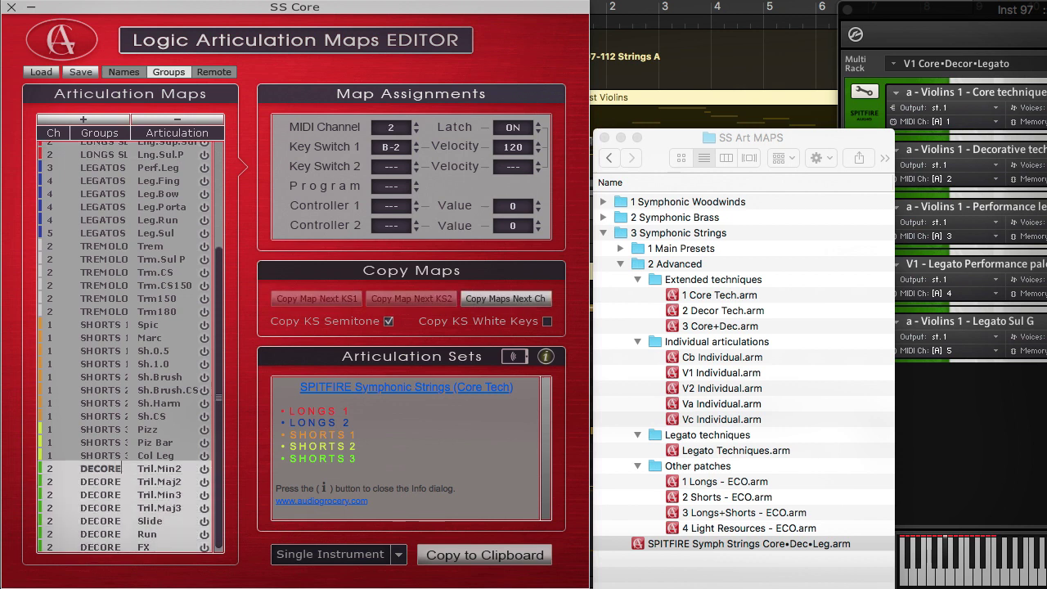
key("Return")
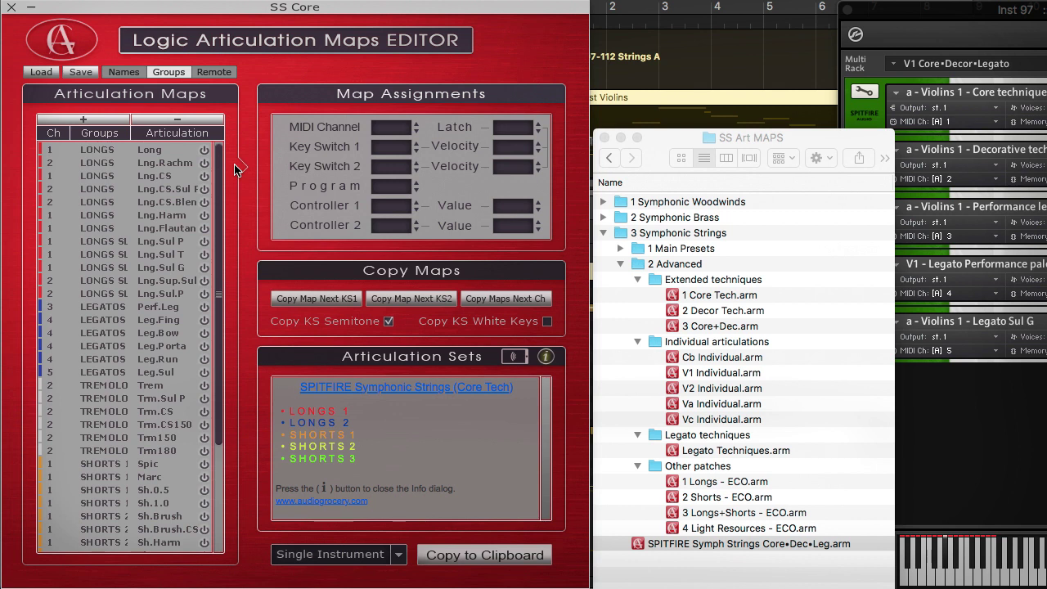
- Close the info notes and rename the SS Core articulation set to SS Core+Dec+Leg
left_click(545, 356)
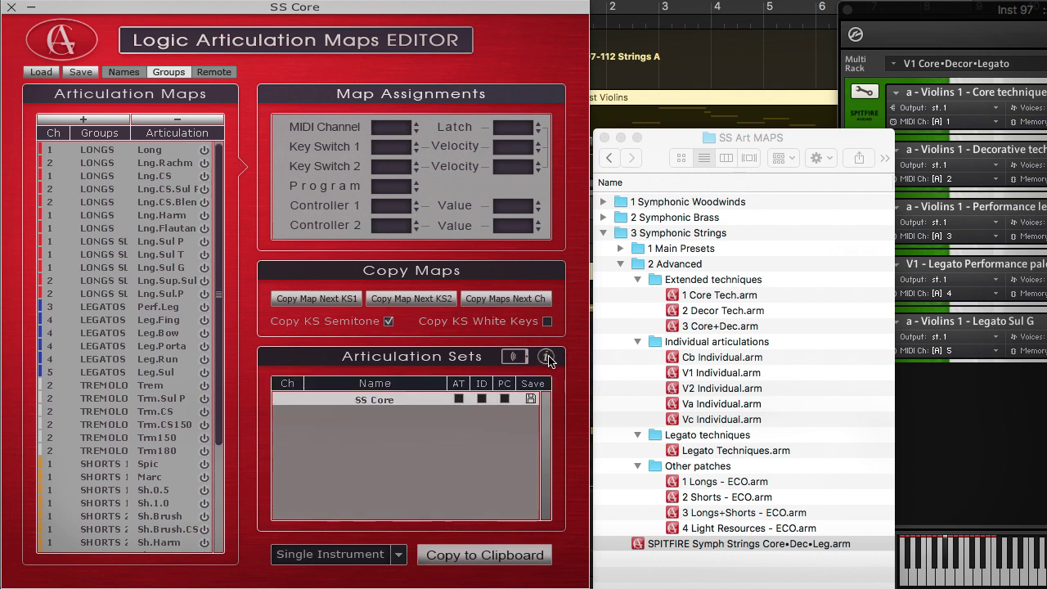
double_click(398, 398)
key("Right")
type("+Dec")
key("Return")
type("+Leg")
key("Return")
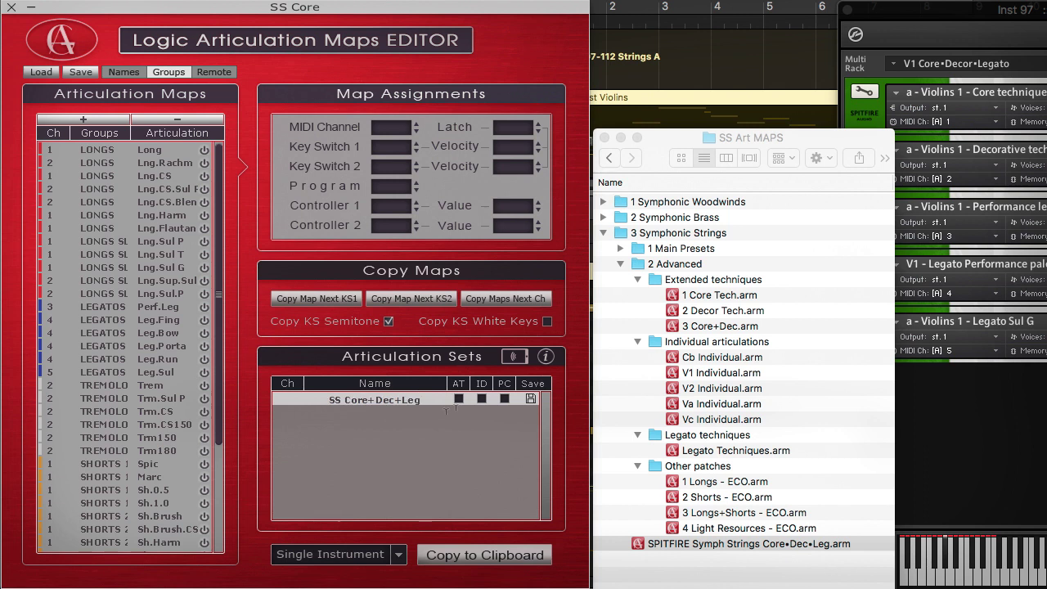
- Enable the AT and ID options for the articulation set and reopen its info notes for editing
left_click(459, 399)
left_click(481, 398)
left_click(545, 356)
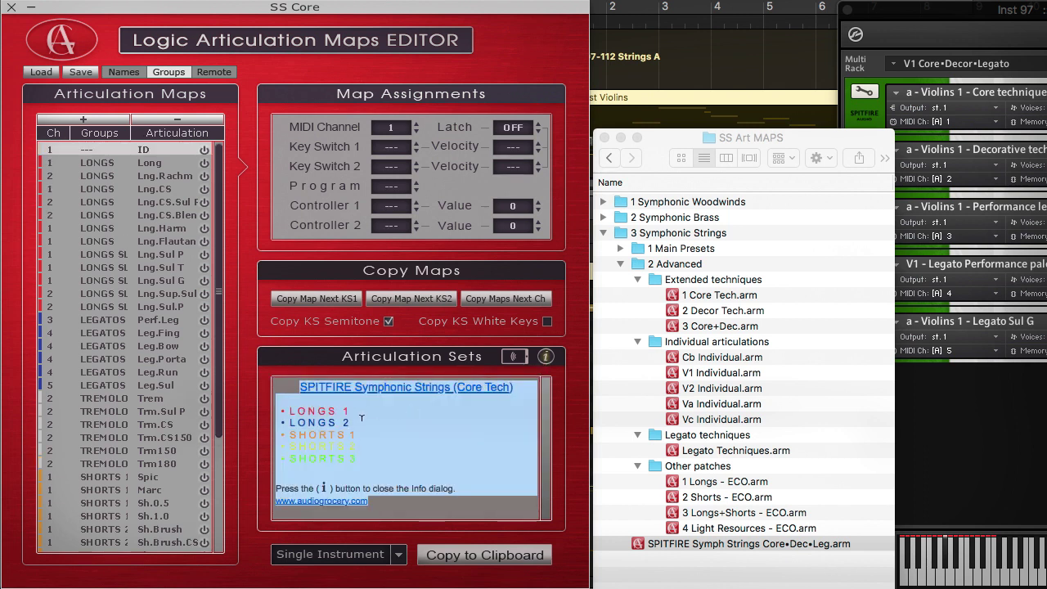
right_click(361, 418)
left_click(393, 409)
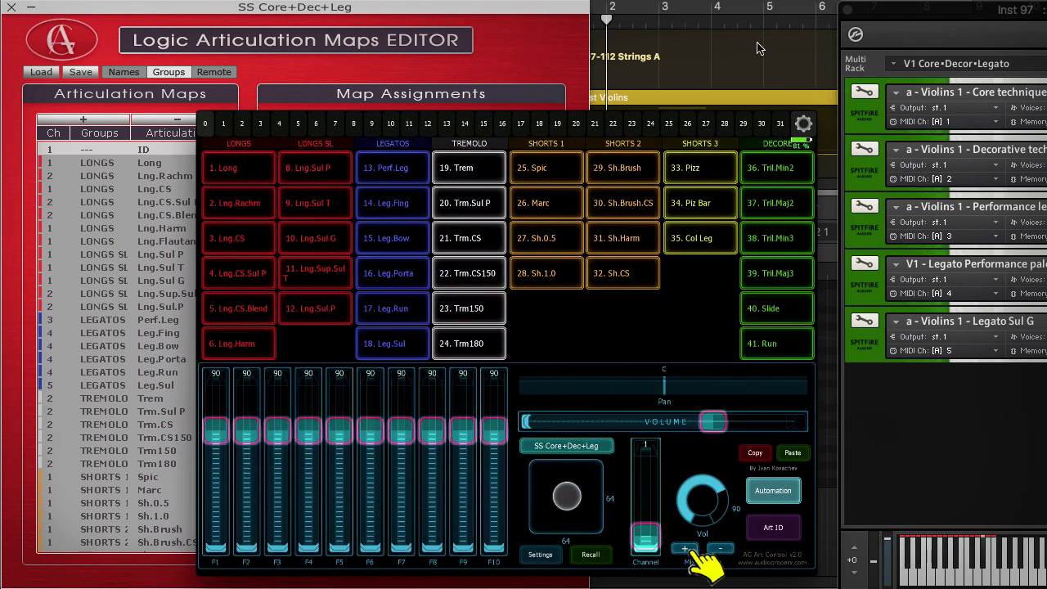
- Enlarge the mixer area of the AG Art Control touch layout and reduce it again
left_click(692, 551)
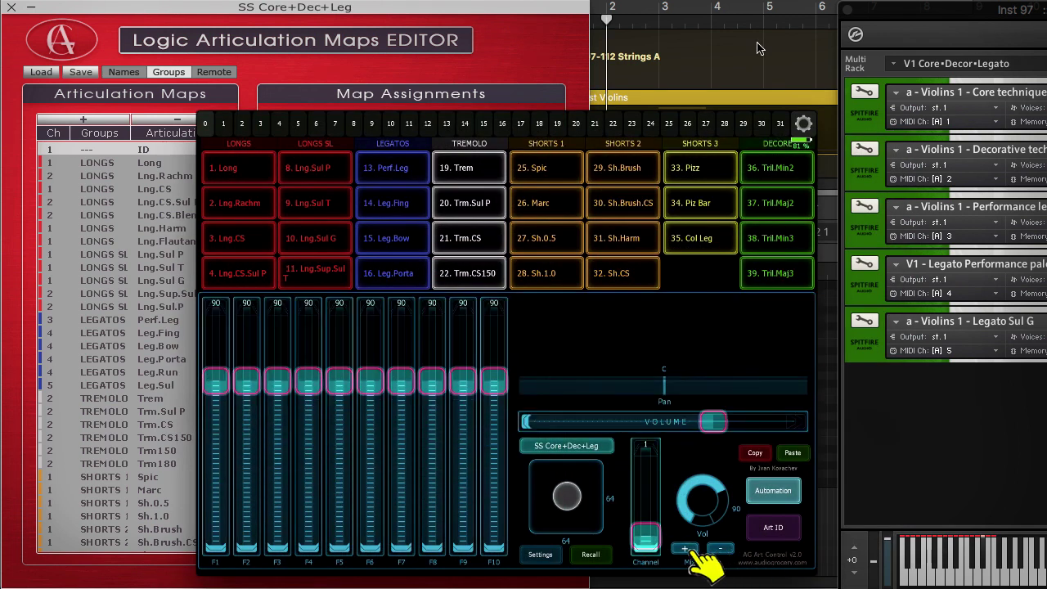
left_click(720, 549)
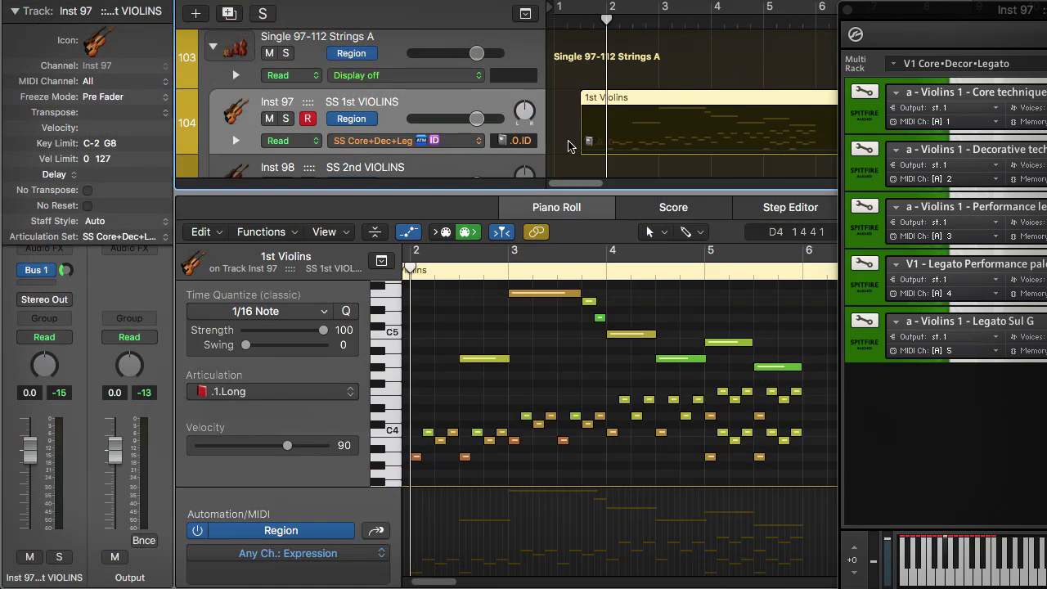
- Look through the color-coded articulation lists of the SS 1st VIOLINS track and the Piano Roll in Logic Pro
left_click(520, 141)
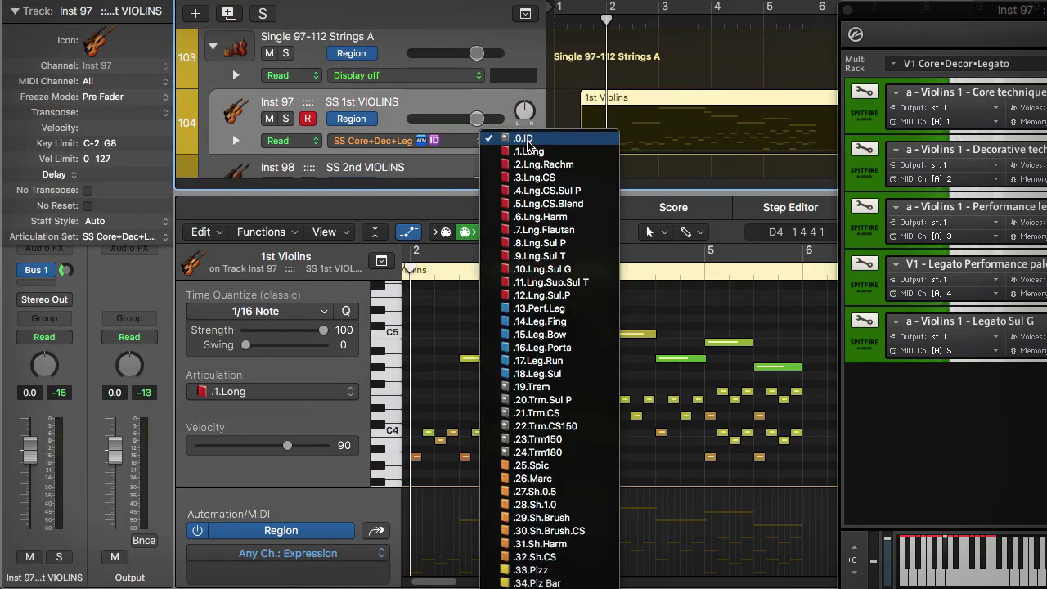
mouse_move(548, 585)
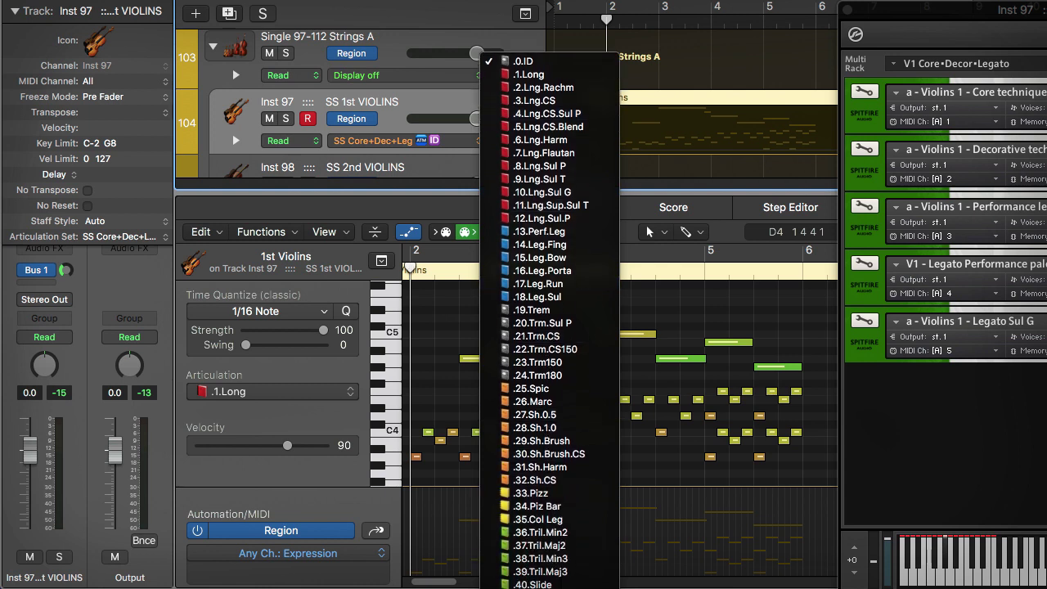
key("Escape")
left_click(254, 391)
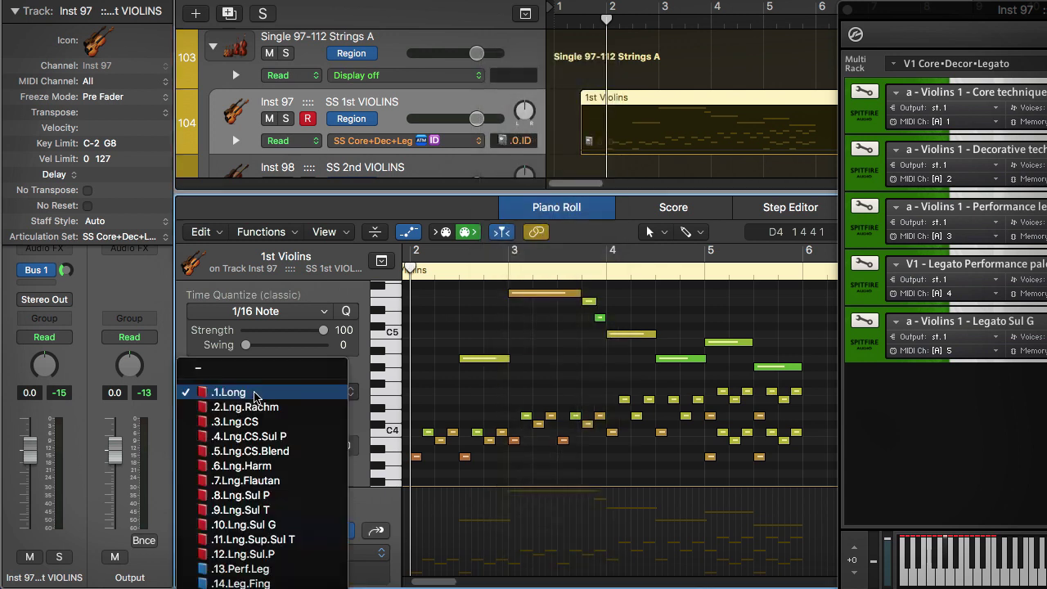
mouse_move(245, 585)
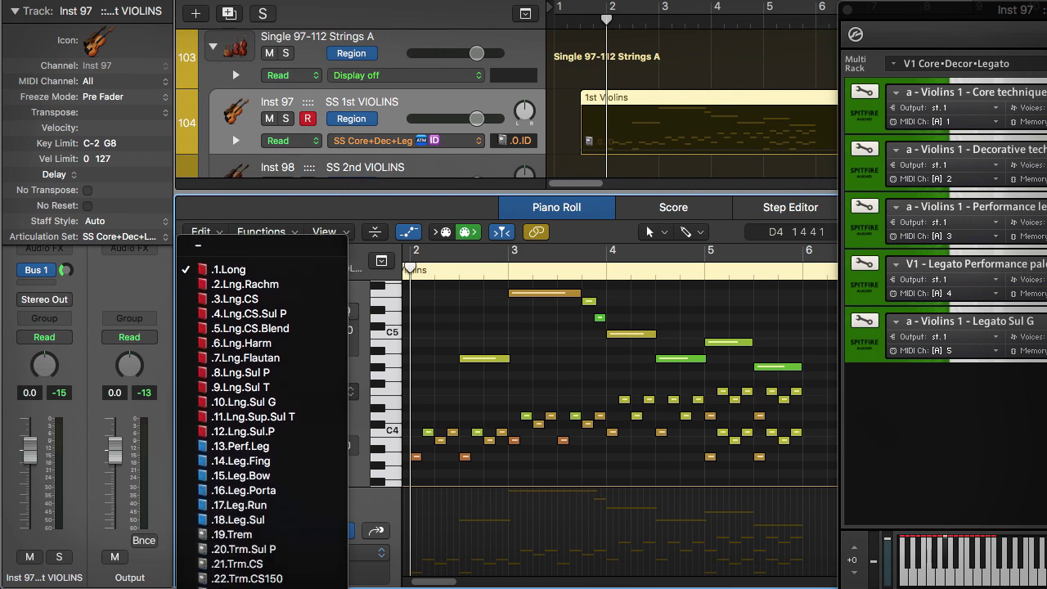
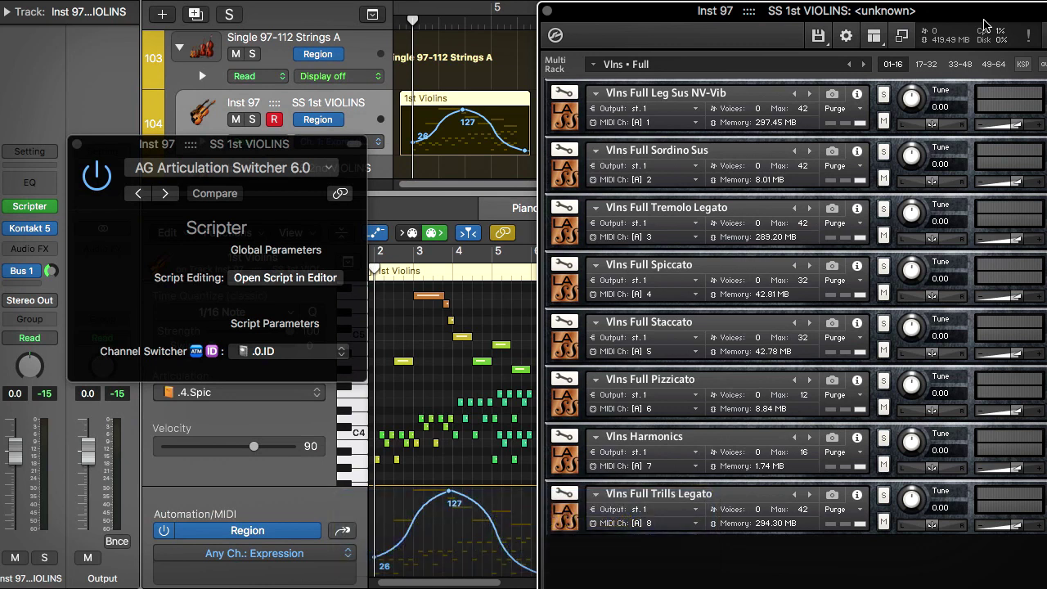
- Check Kontakt's multi script slots, then close the Scripter window and play the 1st Violins region
left_click(1023, 64)
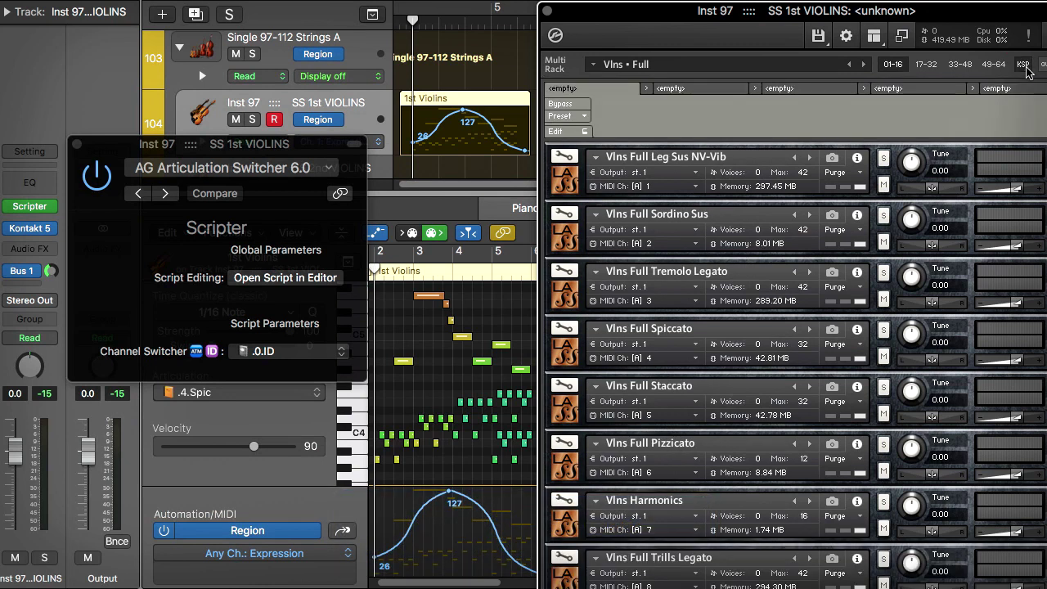
left_click(1026, 68)
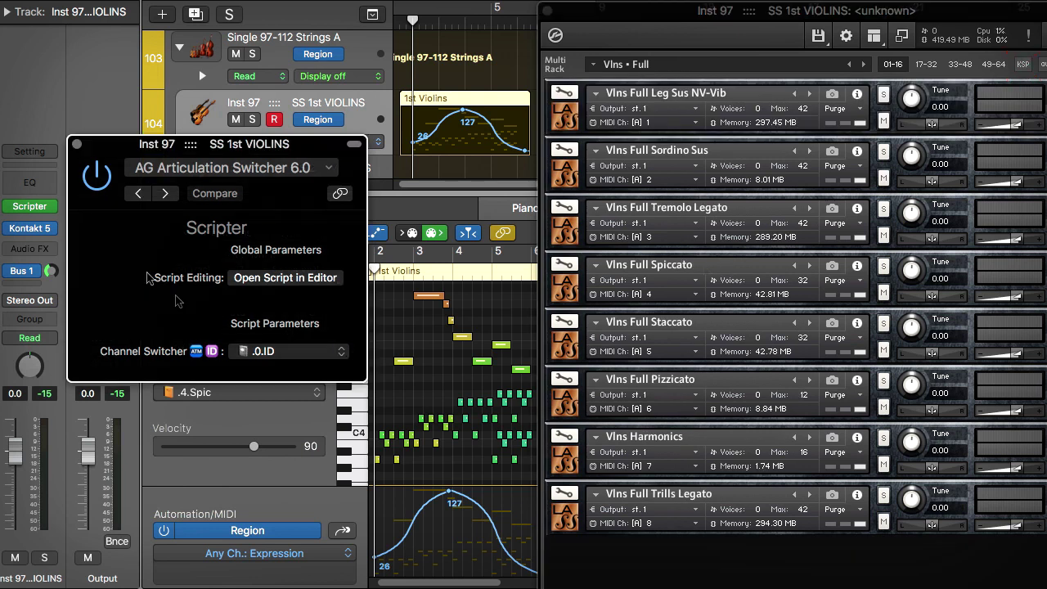
left_click(77, 145)
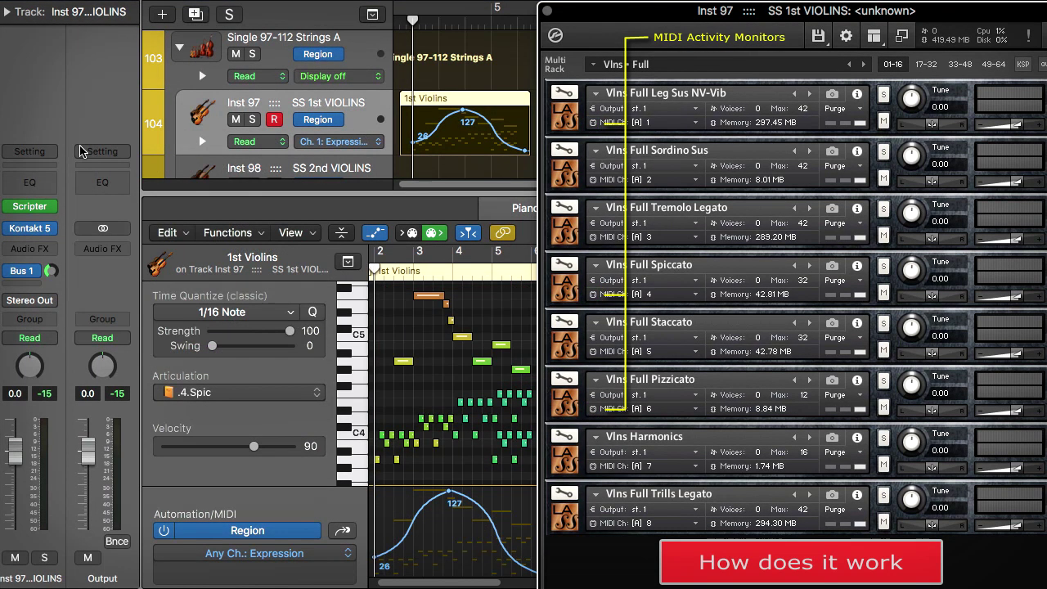
key("space")
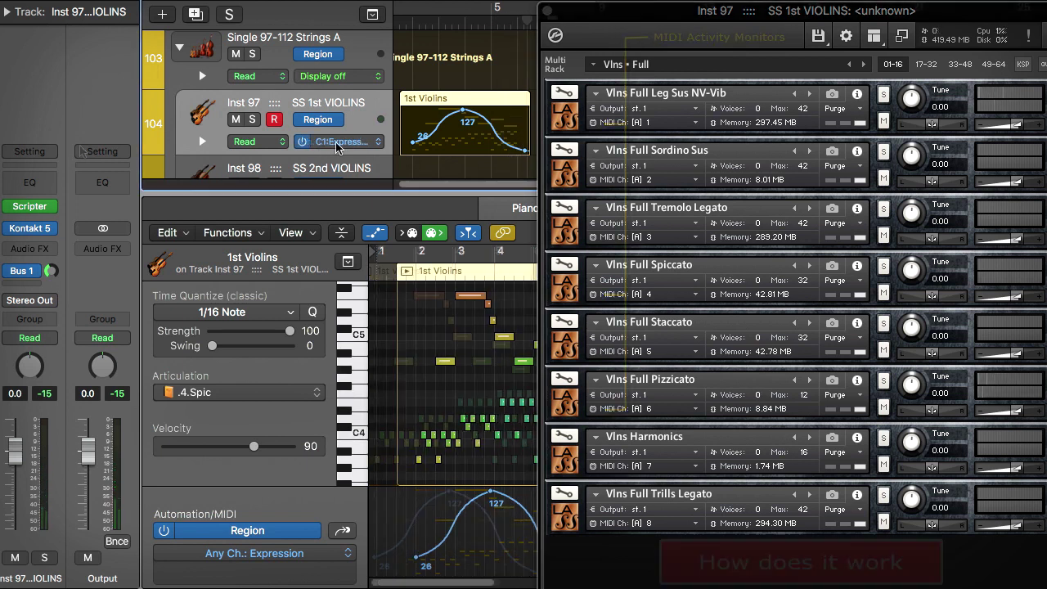
- Convert the 1st Violins region's Expression automation to channel 1 MIDI Volume and play the region
left_click(339, 141)
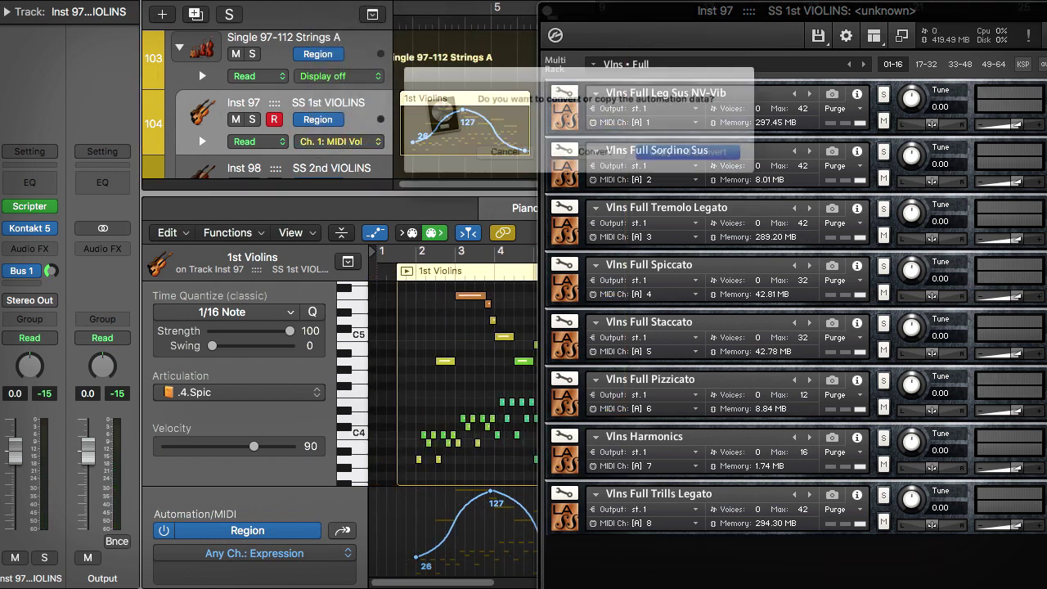
left_click(610, 143)
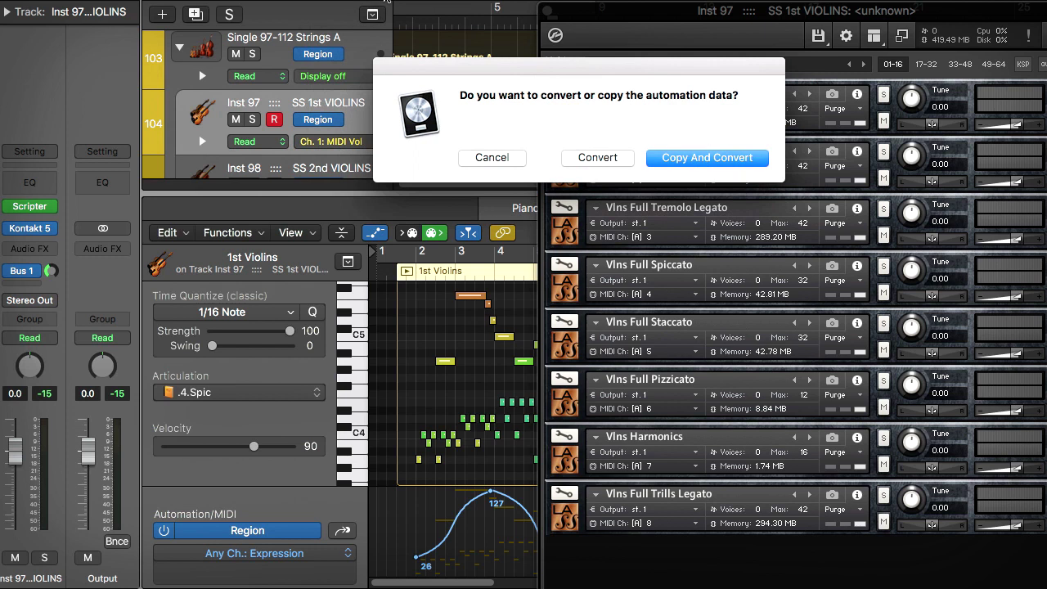
left_click(612, 162)
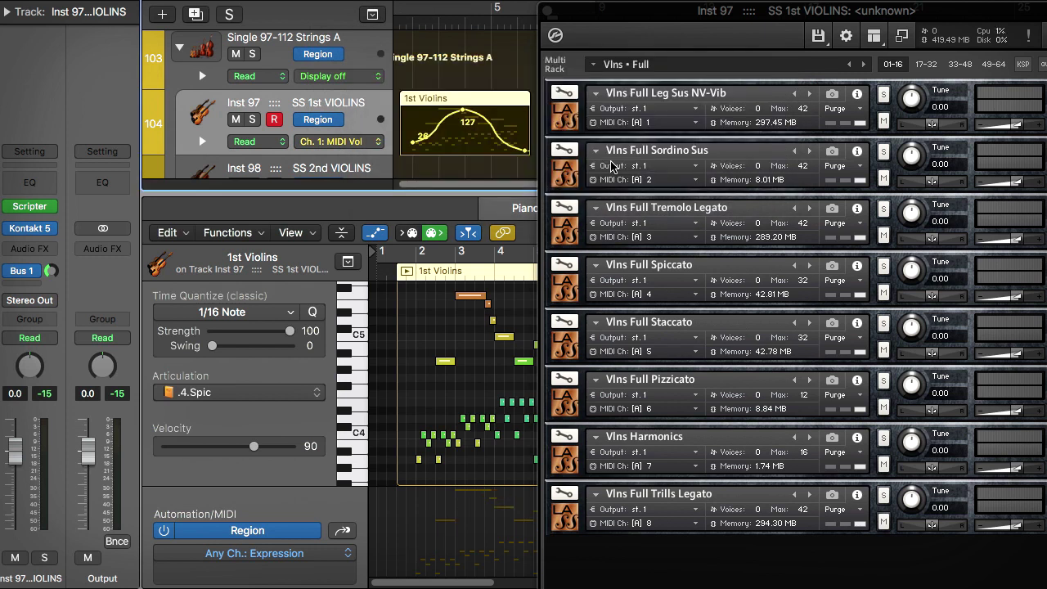
key("space")
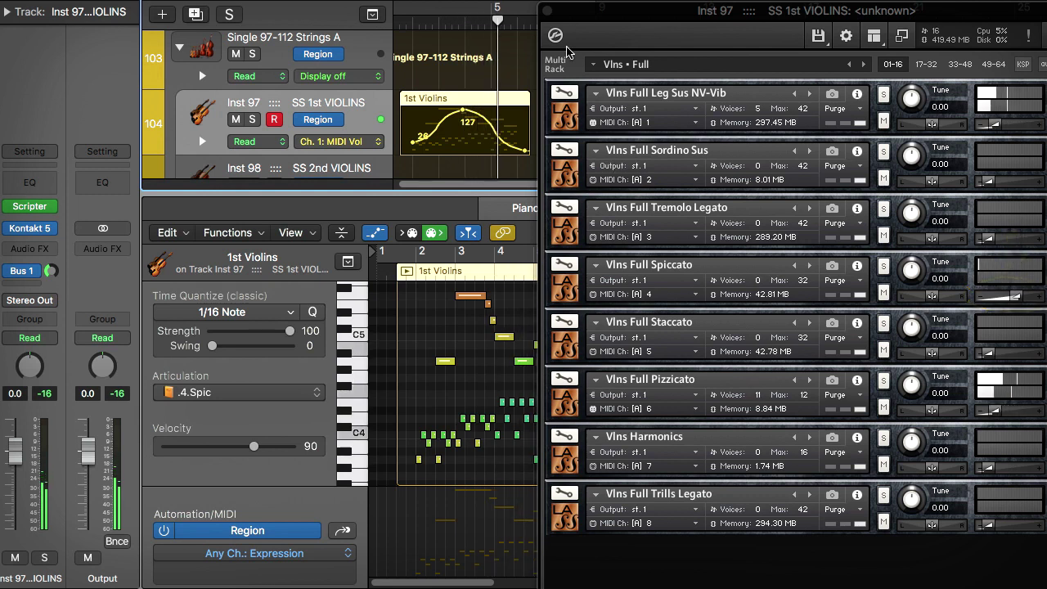
- Close the Kontakt window and replay the 1st Violins region from several earlier positions
left_click(547, 10)
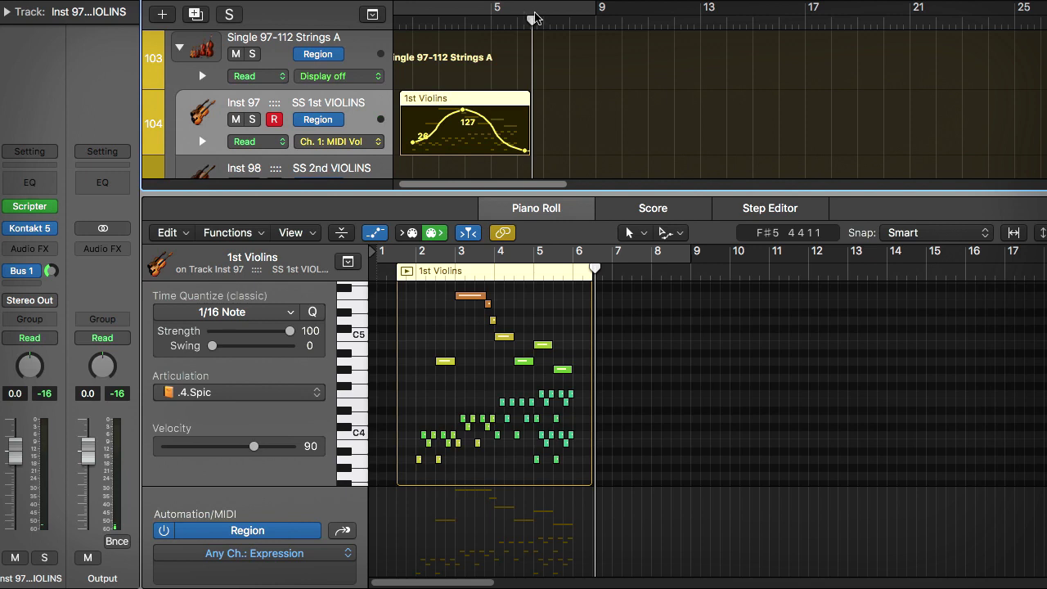
left_click(490, 27)
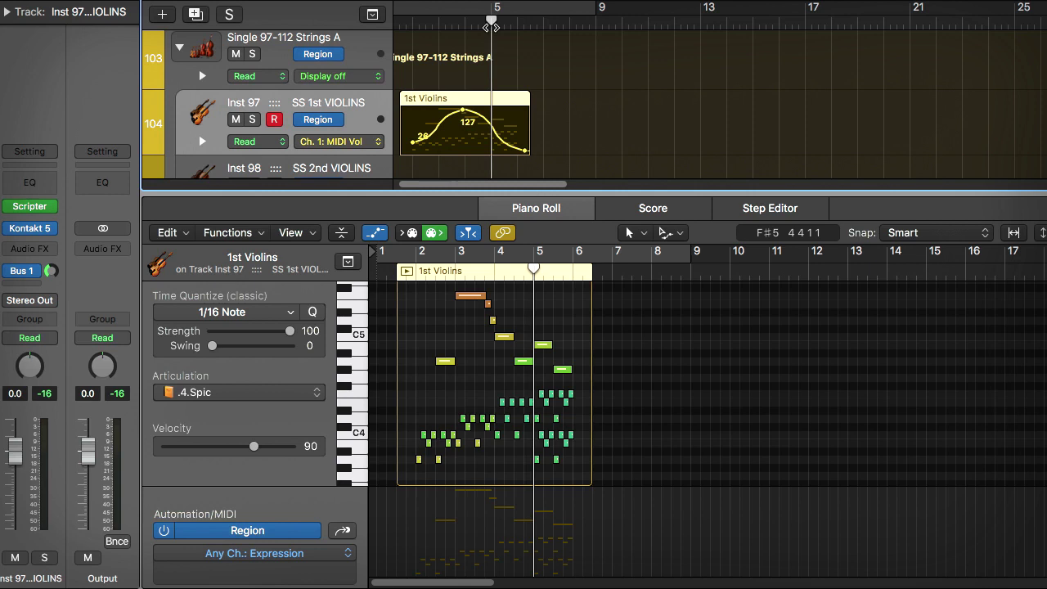
left_click(464, 26)
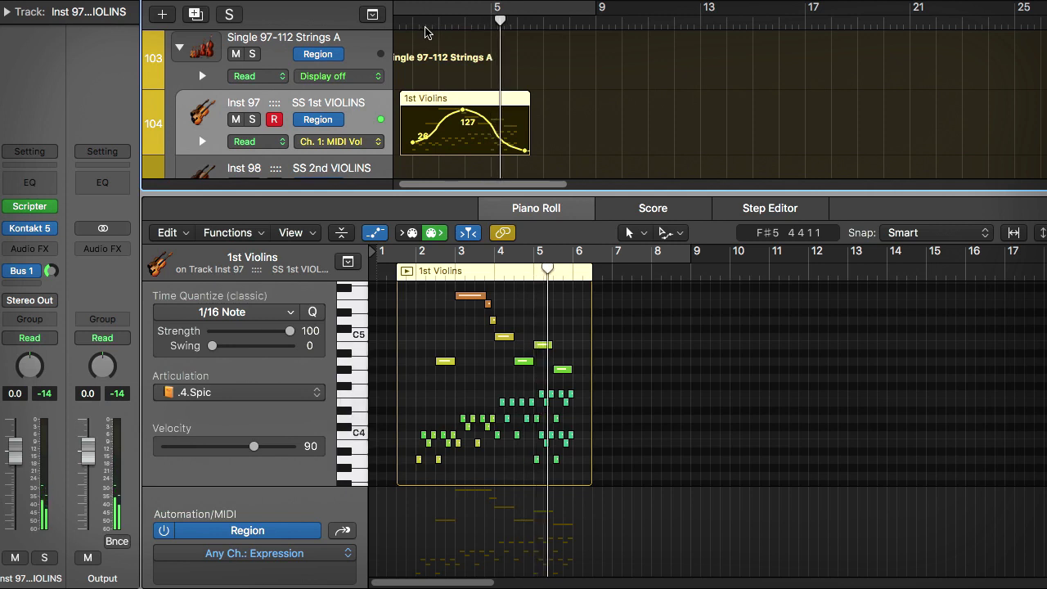
left_click(425, 28)
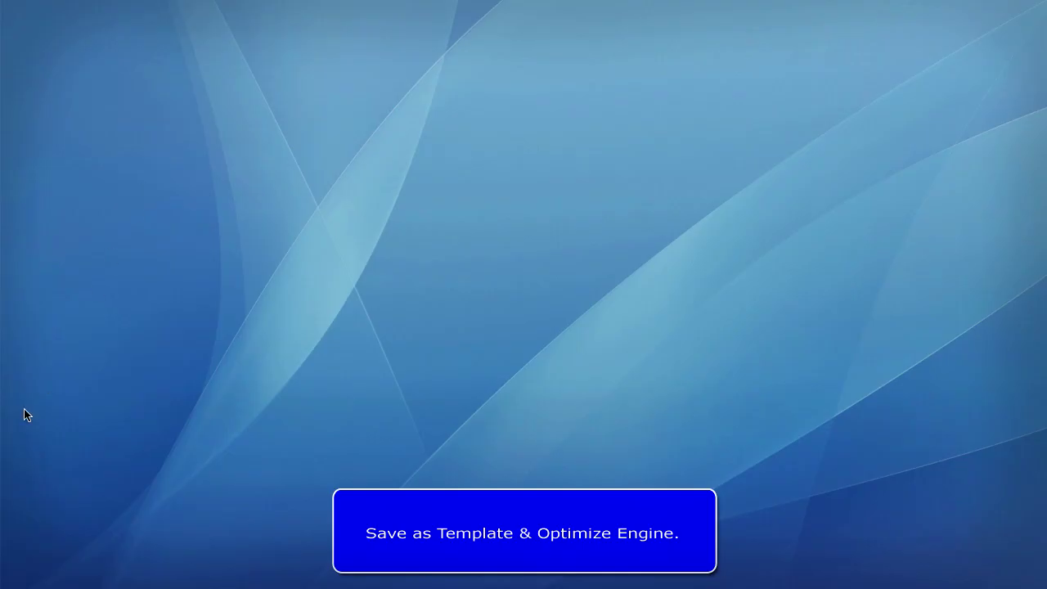
- Open the 6 EMPTY 128 Maps set from 1 Factory Art Sets in AG Logic Articulation Editor and save it as a template
mouse_move(5, 528)
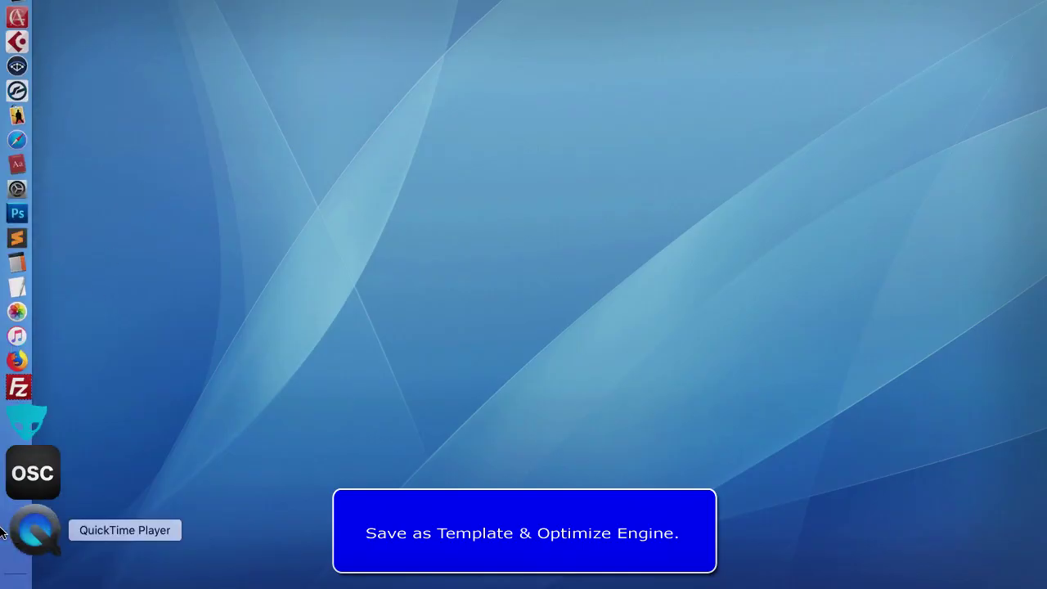
left_click(31, 565)
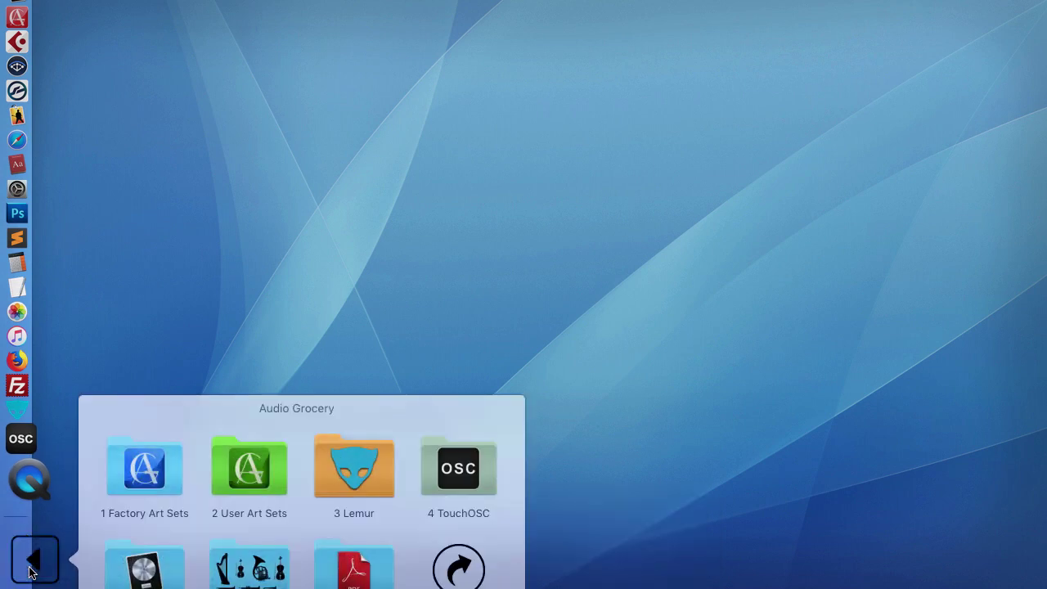
left_click(138, 483)
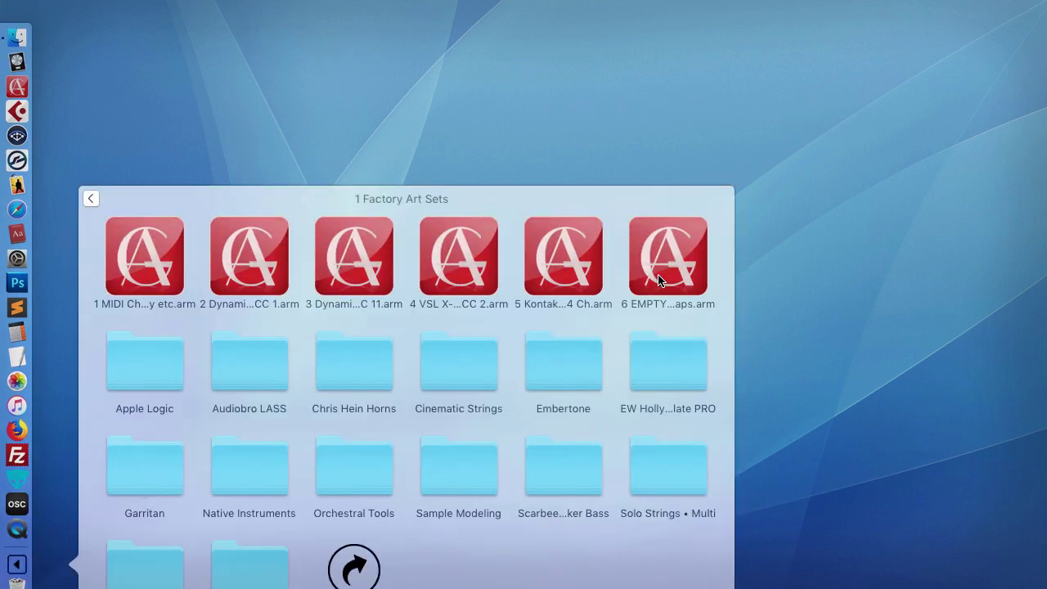
left_click(659, 280)
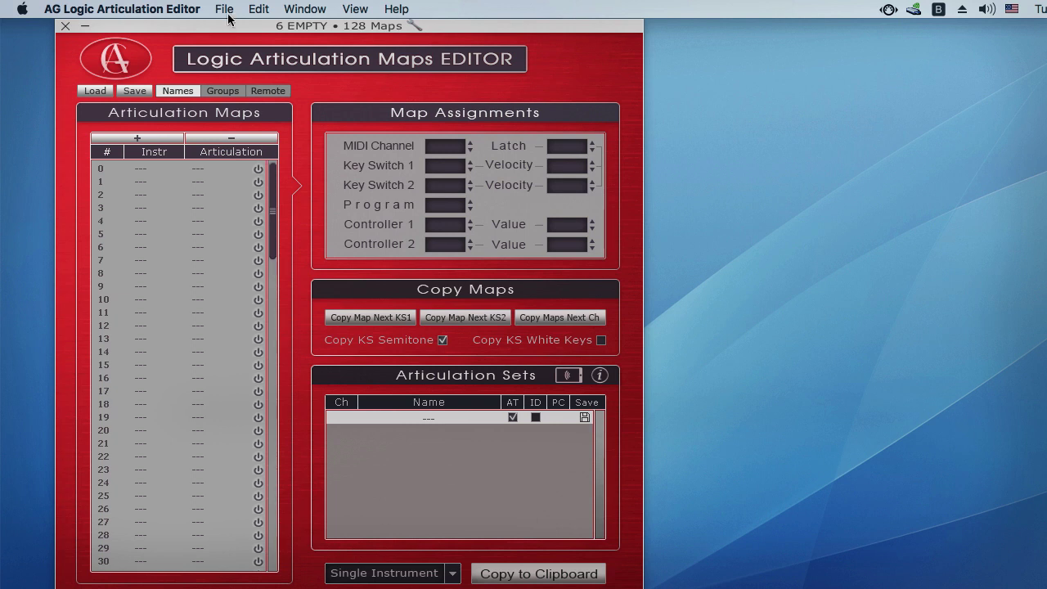
left_click(225, 11)
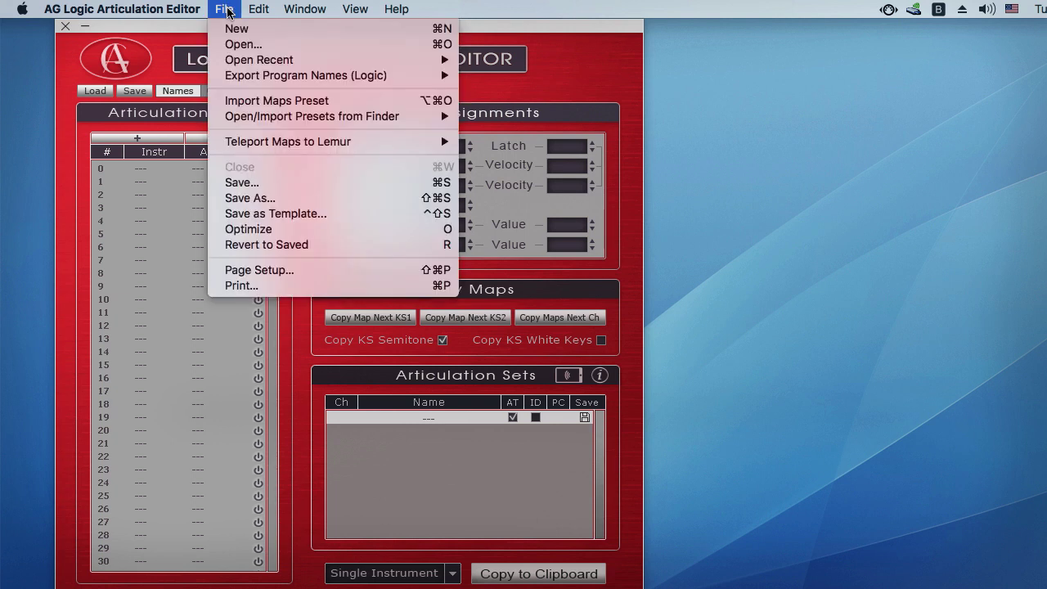
left_click(260, 214)
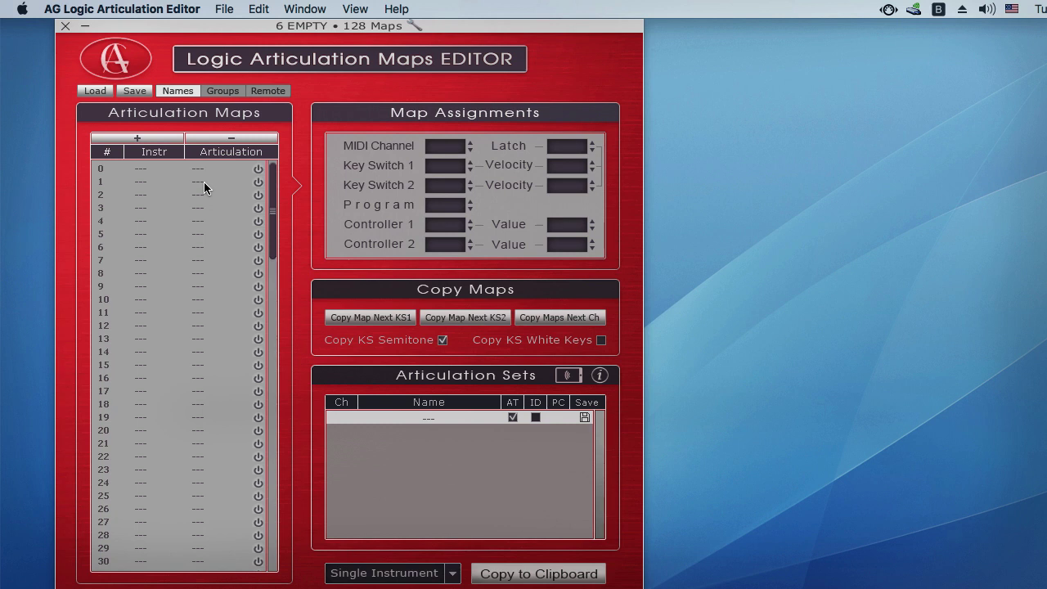
- Assign the red group color to maps 0, 3, 8 and 13, and optimize the set
left_click(198, 209)
left_click(199, 169, "super")
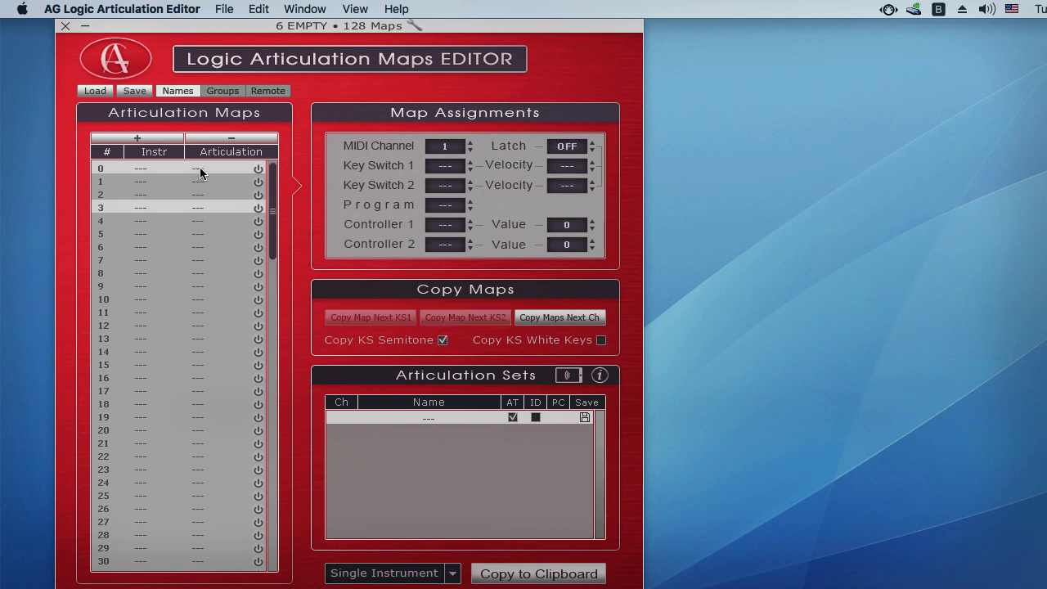
left_click(197, 274, "super")
left_click(196, 338, "super")
right_click(197, 338)
mouse_move(312, 341)
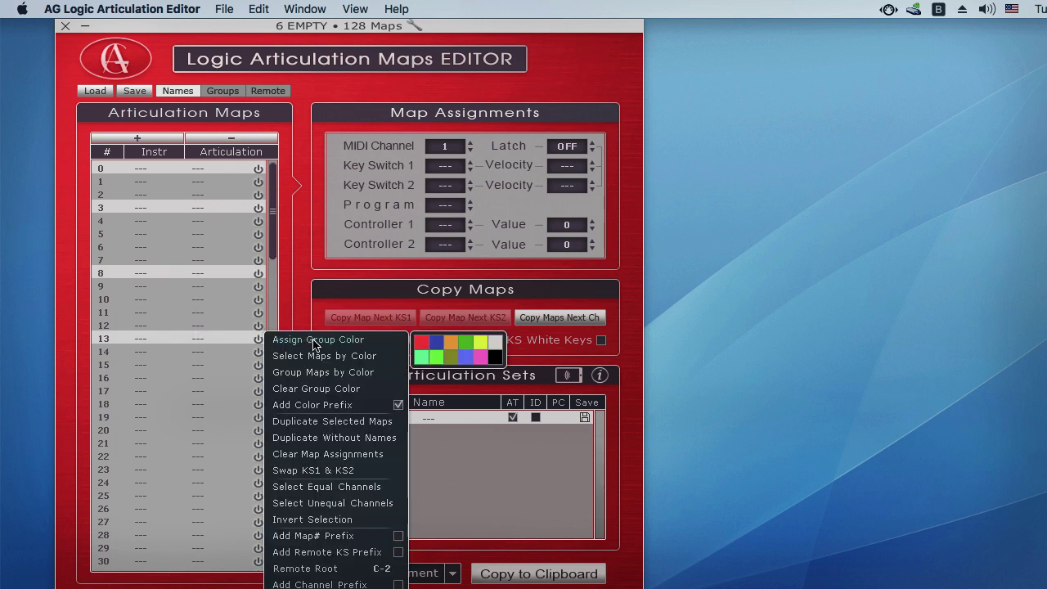
left_click(424, 343)
left_click(225, 9)
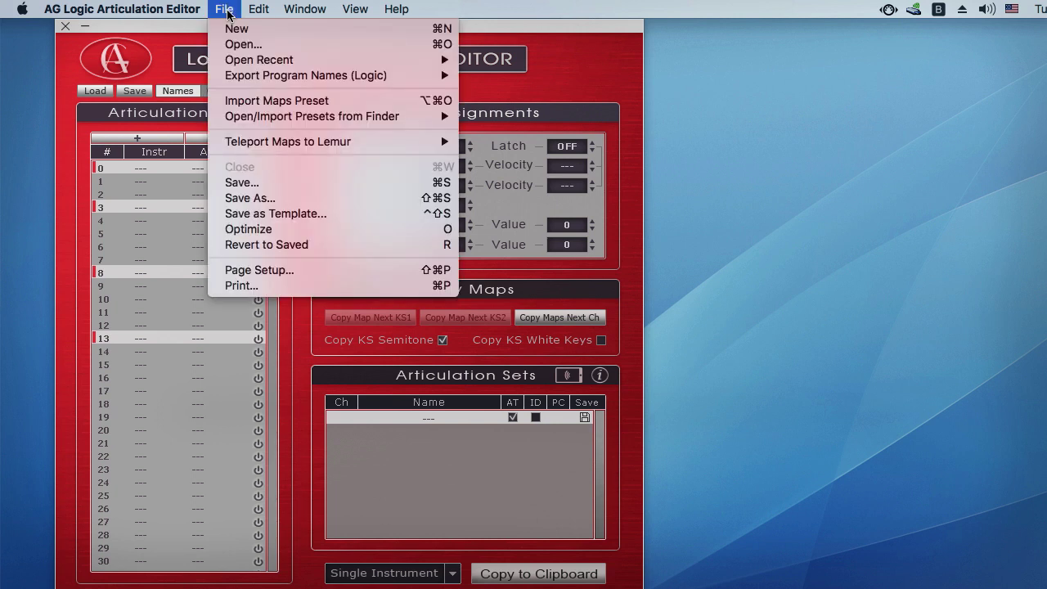
left_click(232, 230)
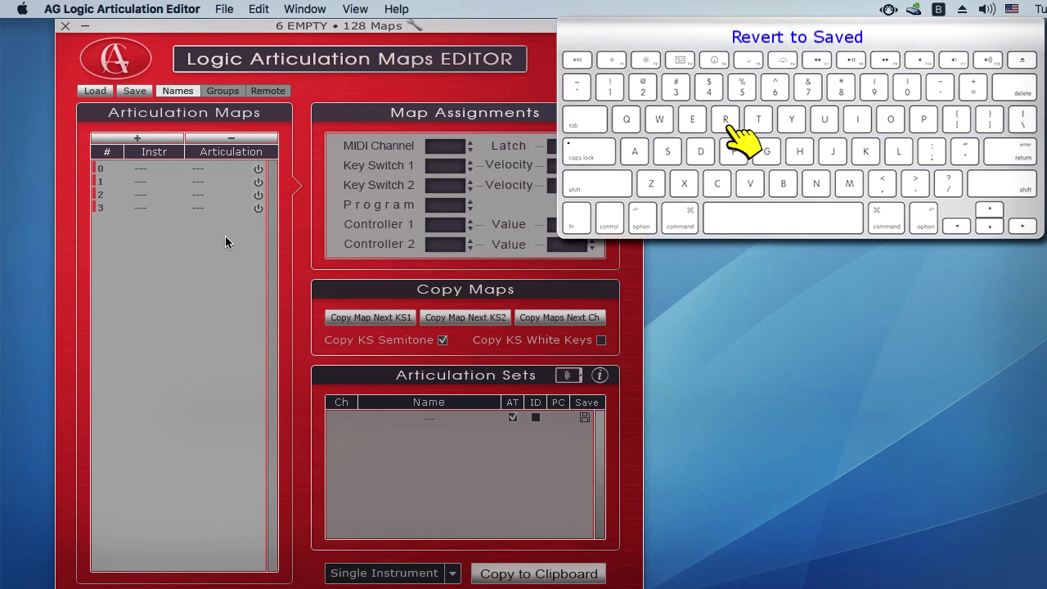
- Revert the set to its saved state and give maps 0 to 12 incrementing Key Switch 1 notes starting at C-2
key("super+r")
left_click(521, 268)
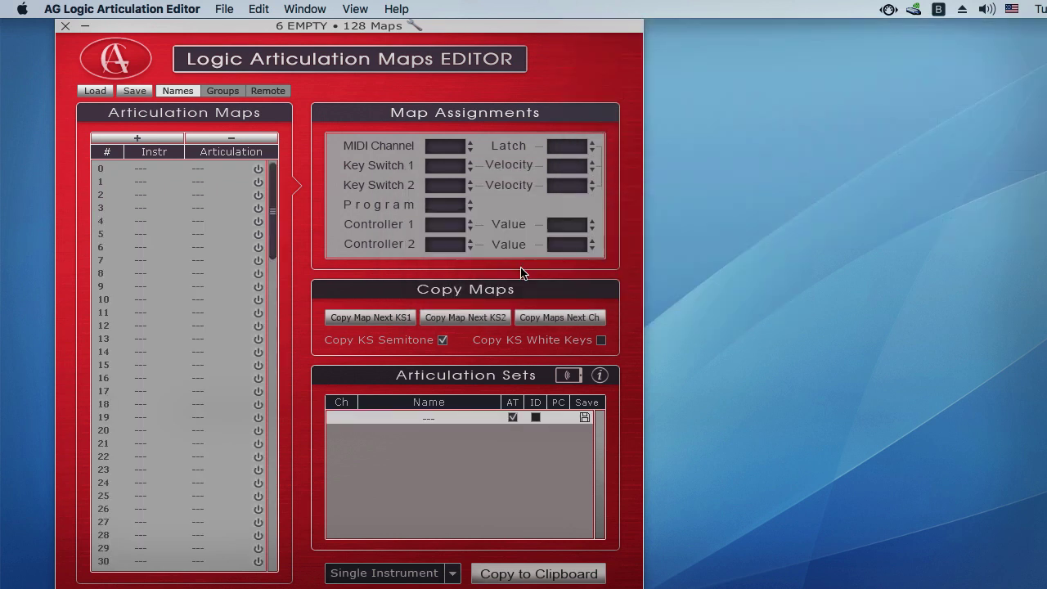
left_click(190, 171)
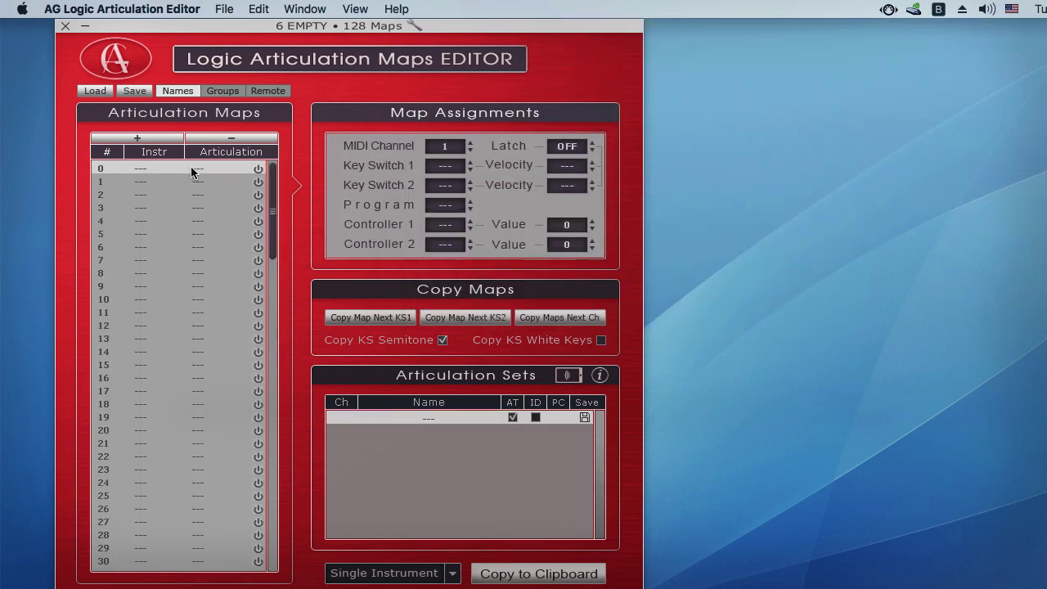
left_click(193, 330, "shift")
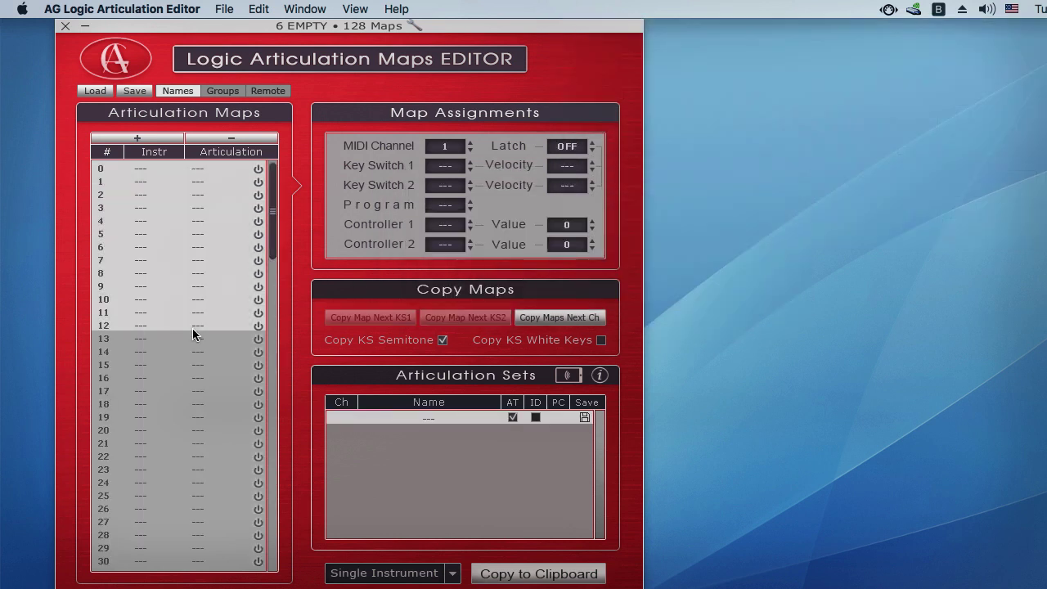
left_click(470, 163)
left_click(470, 166, "alt")
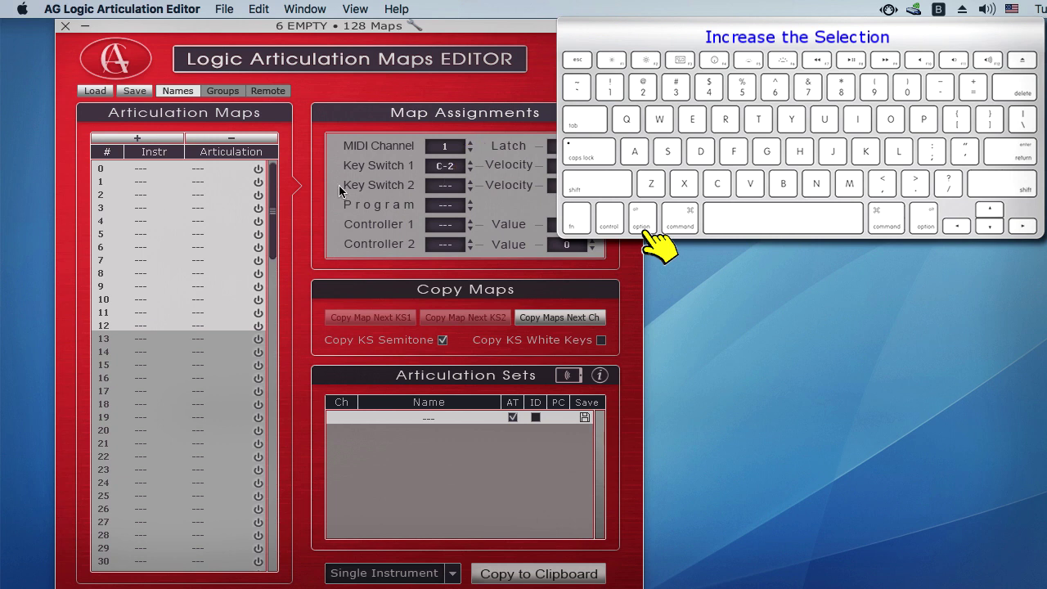
- Step through maps 0 to 7 to check their Key Switch 1 notes, and optimize the set
left_click(200, 169)
key("Down")
key("Down")
key("Down")
key("Down")
key("Down")
key("Down")
key("Down")
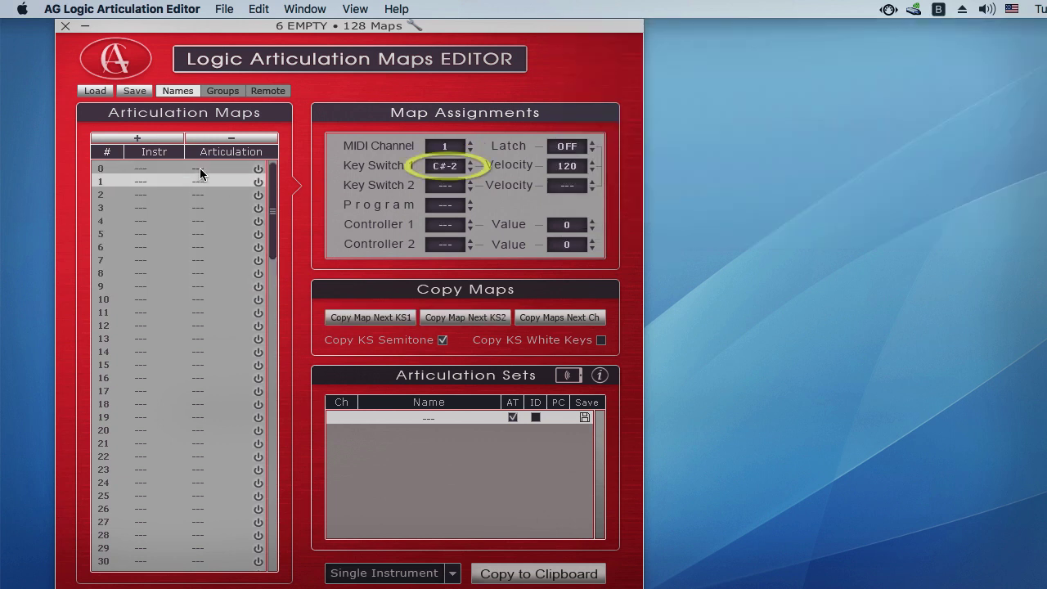
left_click(222, 15)
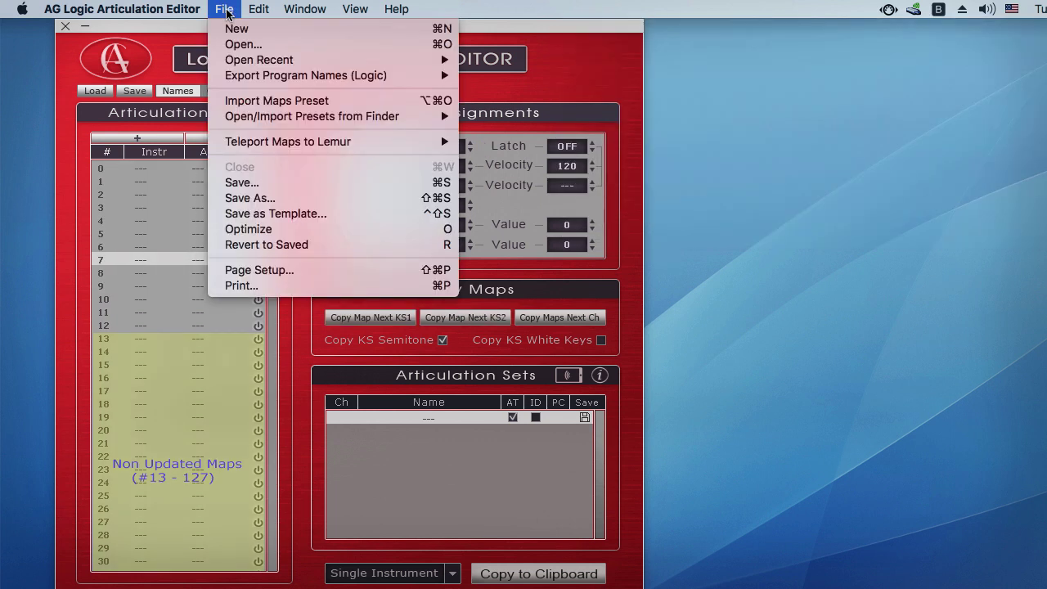
left_click(248, 227)
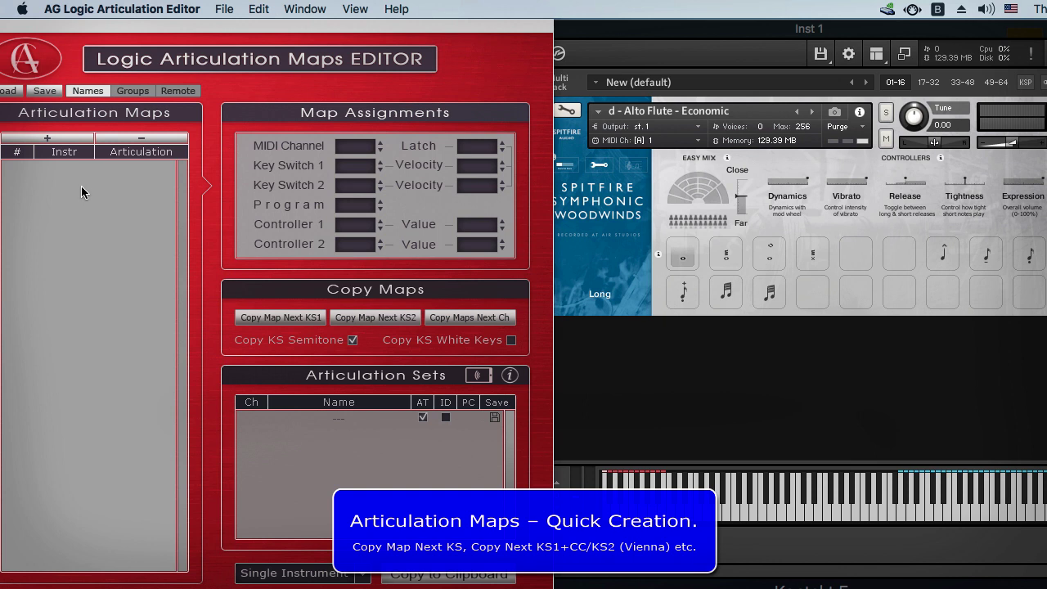
- Add a Long map with a Key Switch 1 note and copy it to the next KS1 as Long.Flutt
left_click(69, 139)
type("Long")
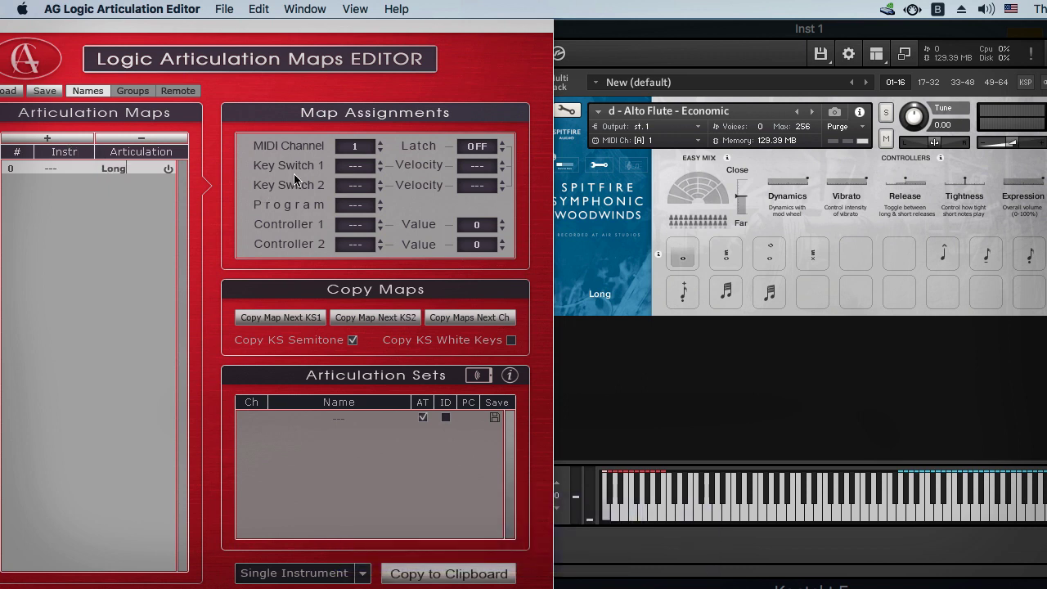
left_click(345, 169)
left_click(276, 321)
type("Long.Flutt")
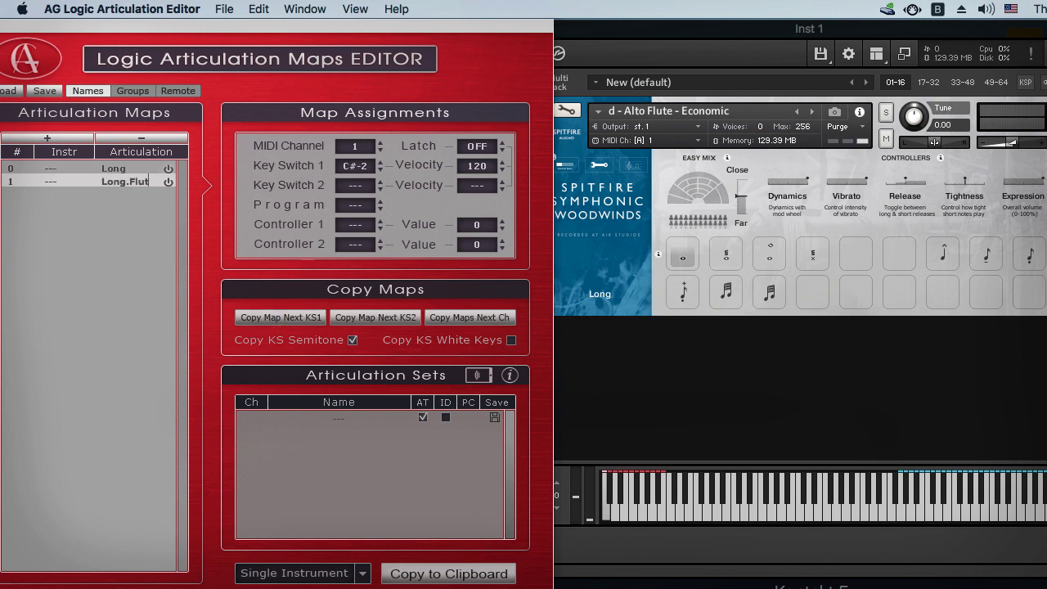
- Copy the Long.Flutt map to the next KS1 repeatedly to create maps 2 to 11, ending at B-2
left_click(282, 321)
left_click(282, 321)
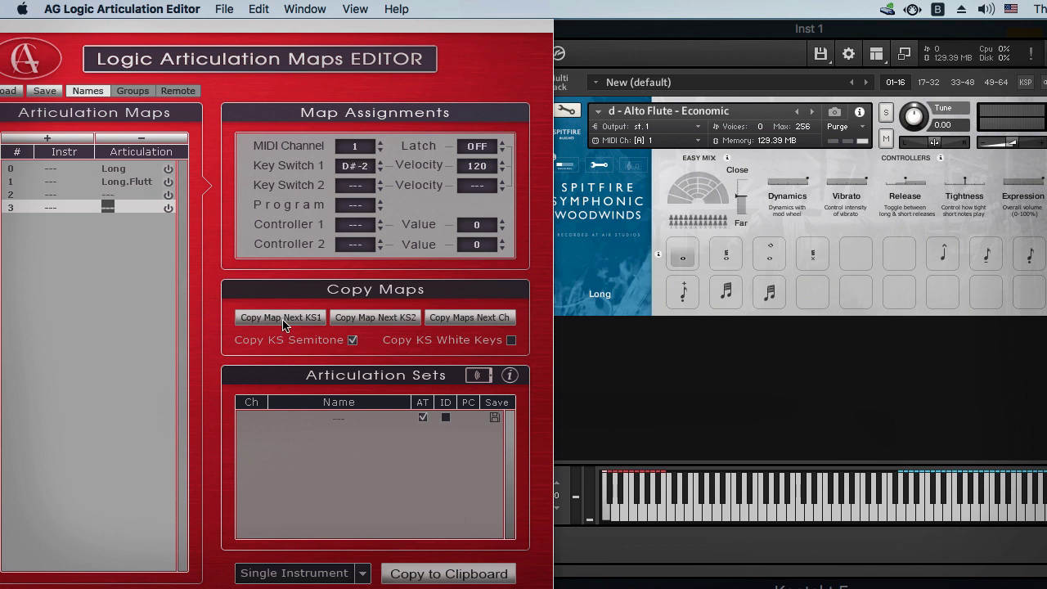
left_click(282, 321)
left_click(282, 321)
left_click(282, 321)
left_click(282, 321)
left_click(282, 320)
left_click(282, 321)
left_click(282, 321)
left_click(282, 320)
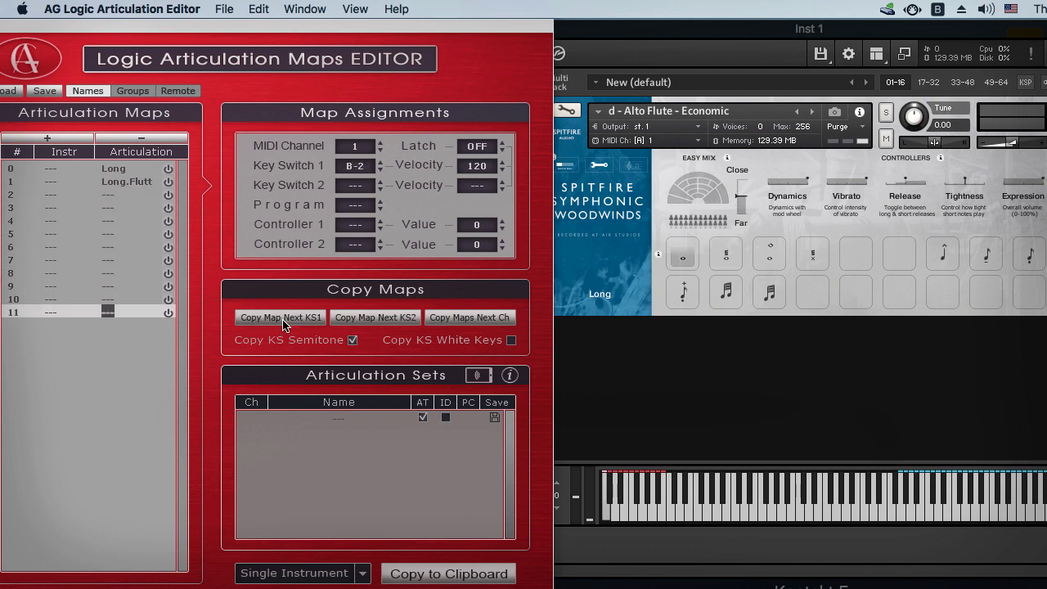
- Check the Alto Flute's Long Flutter, Long Harmonics and Long Overblown slots in Kontakt, and optimize the articulation set
left_click(723, 260)
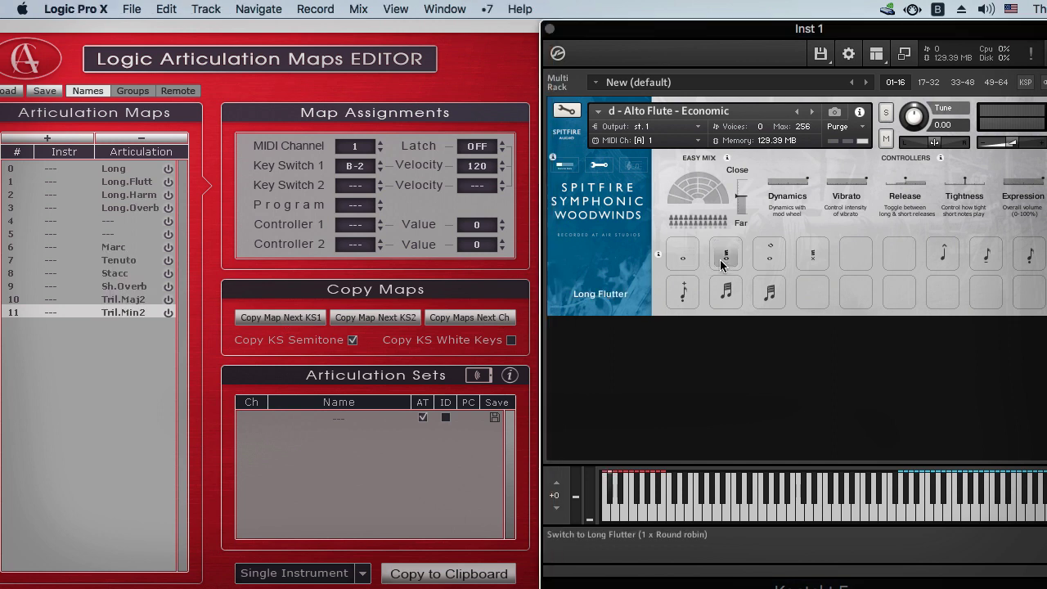
left_click(769, 255)
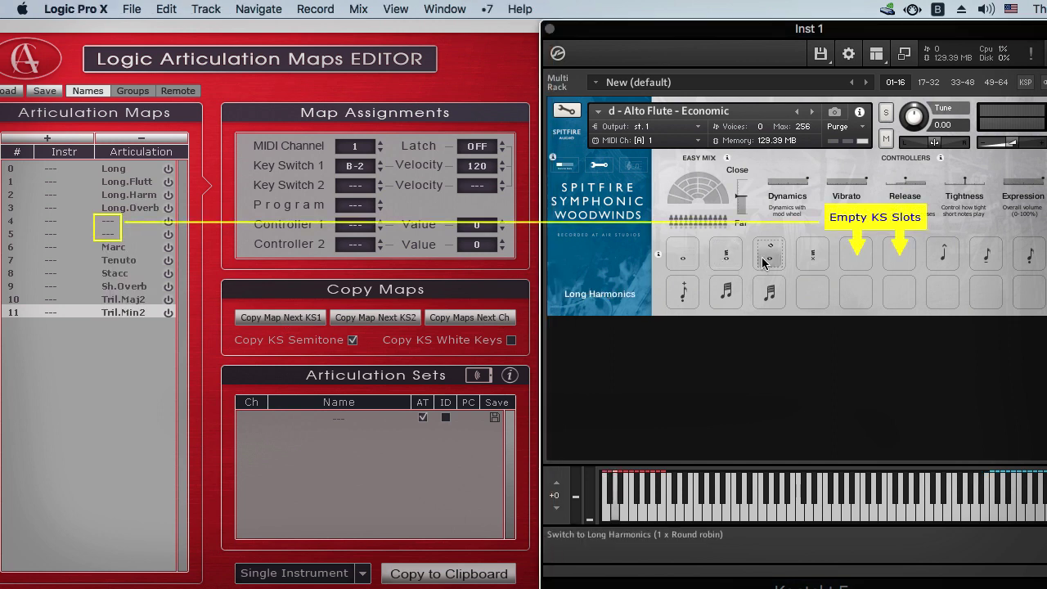
left_click(809, 257)
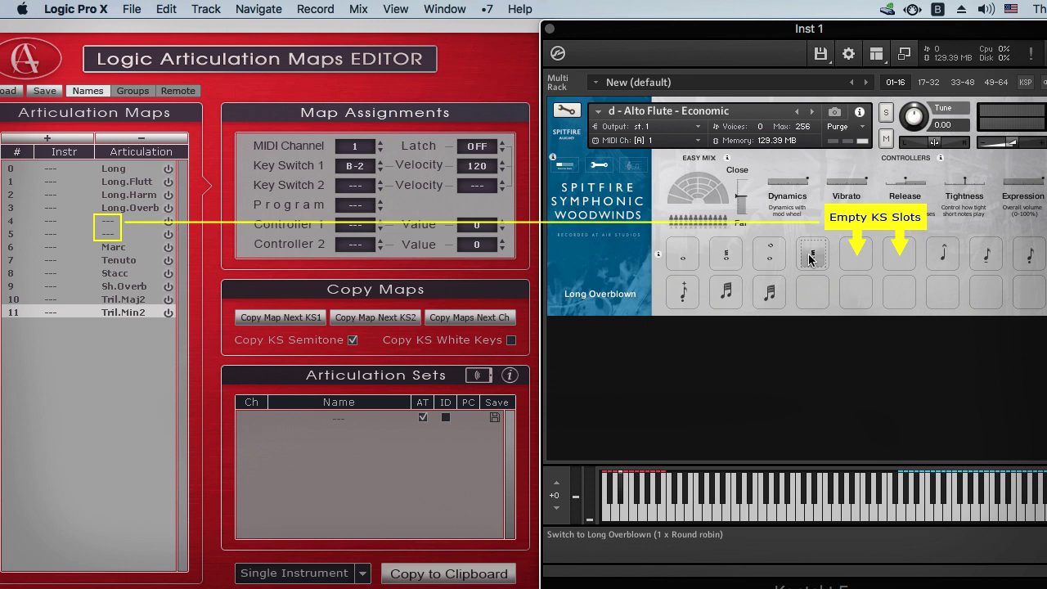
left_click(225, 83)
left_click(223, 10)
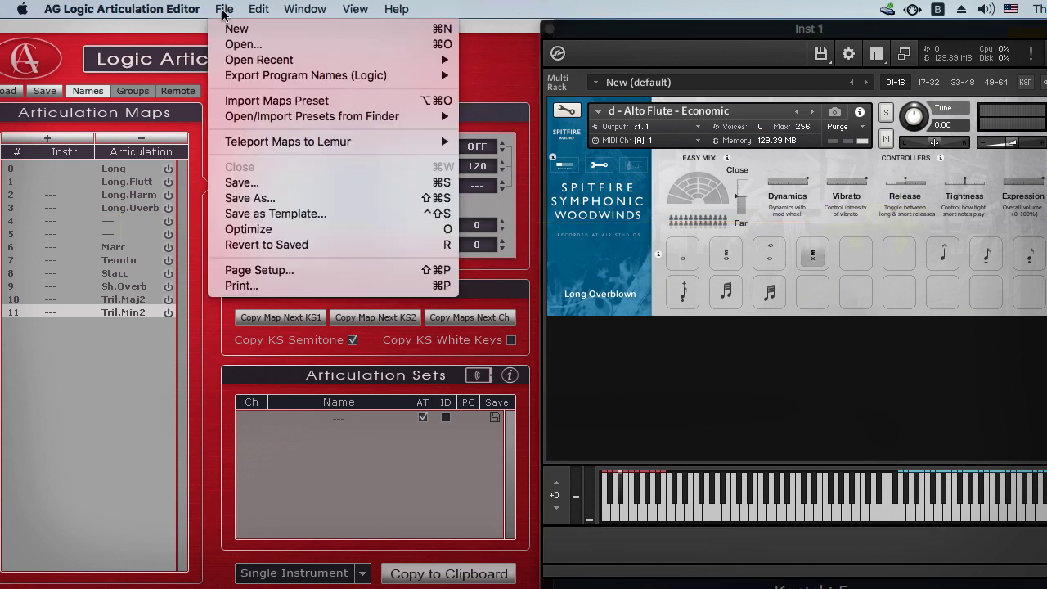
left_click(250, 230)
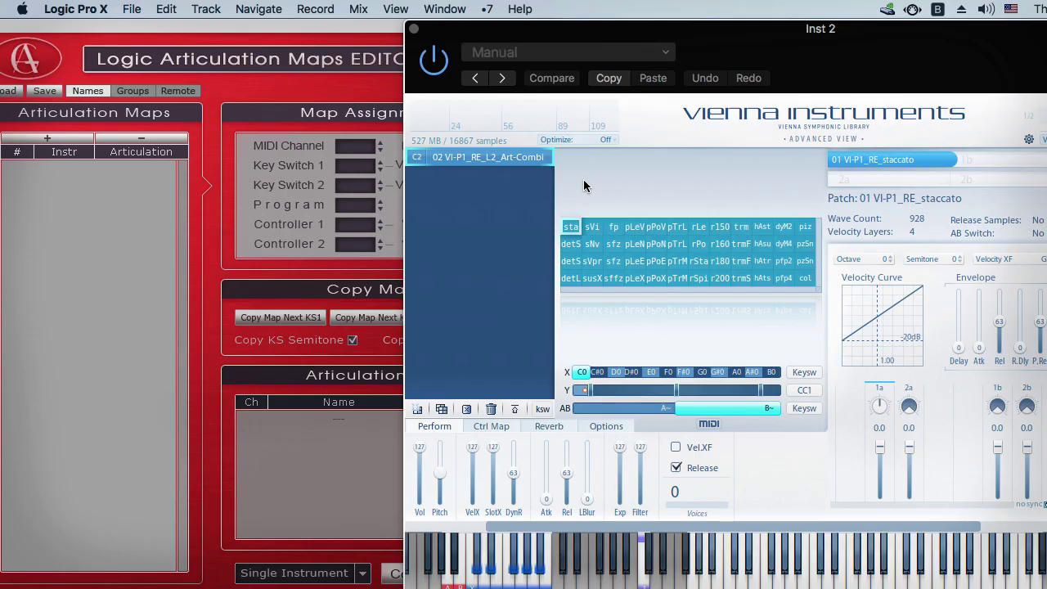
- Inspect the Vienna Instruments matrix cells, and add a Sta map with Key Switch 1 at C0 and Controller 1 at 1
left_click(591, 227)
left_click(615, 227)
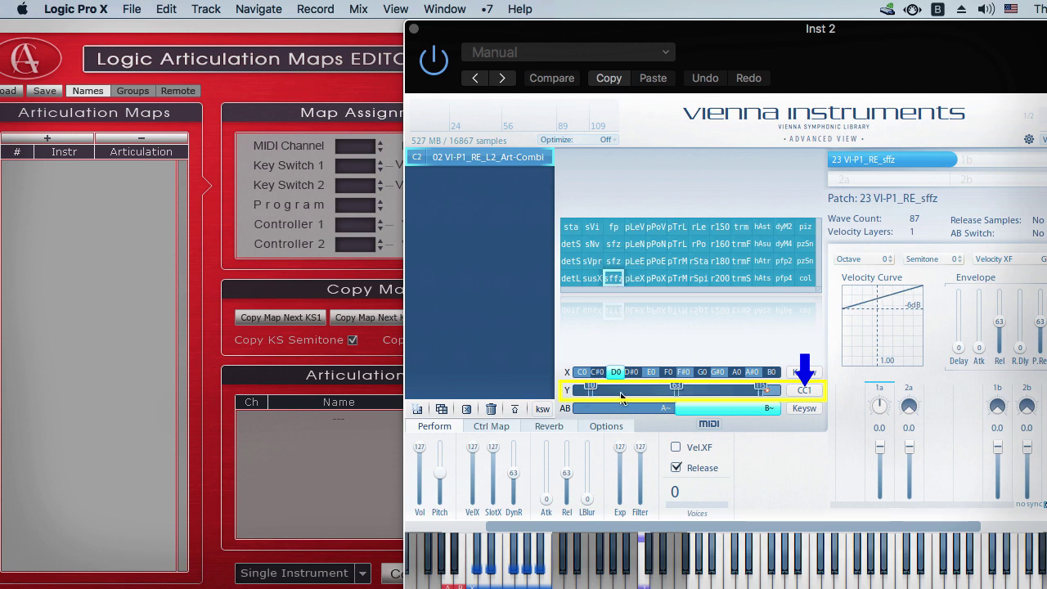
left_click(211, 176)
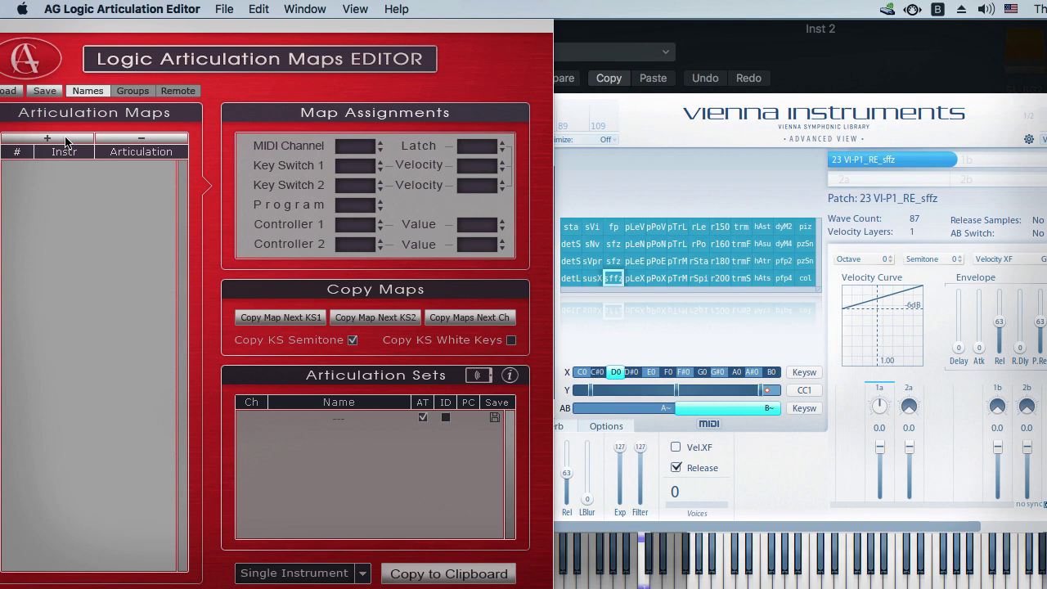
left_click(68, 141)
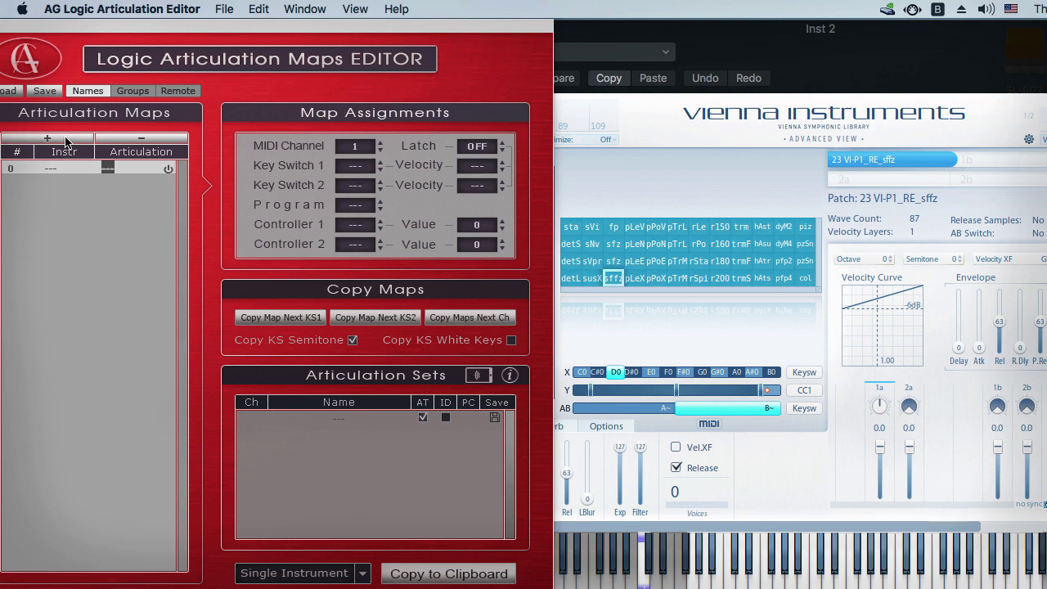
left_click(357, 166)
type("C0")
key("Return")
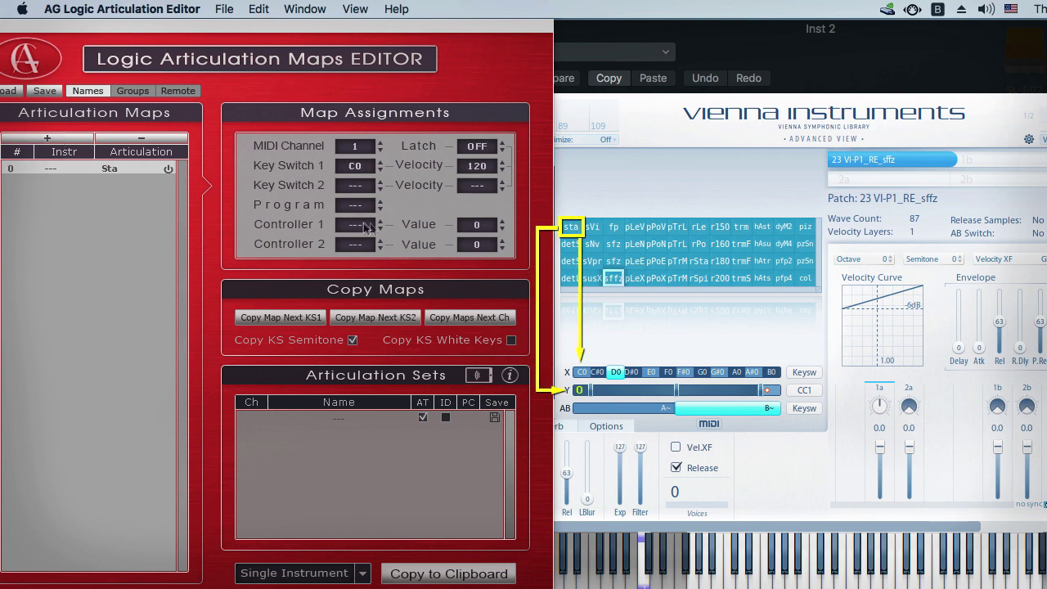
left_click(380, 220)
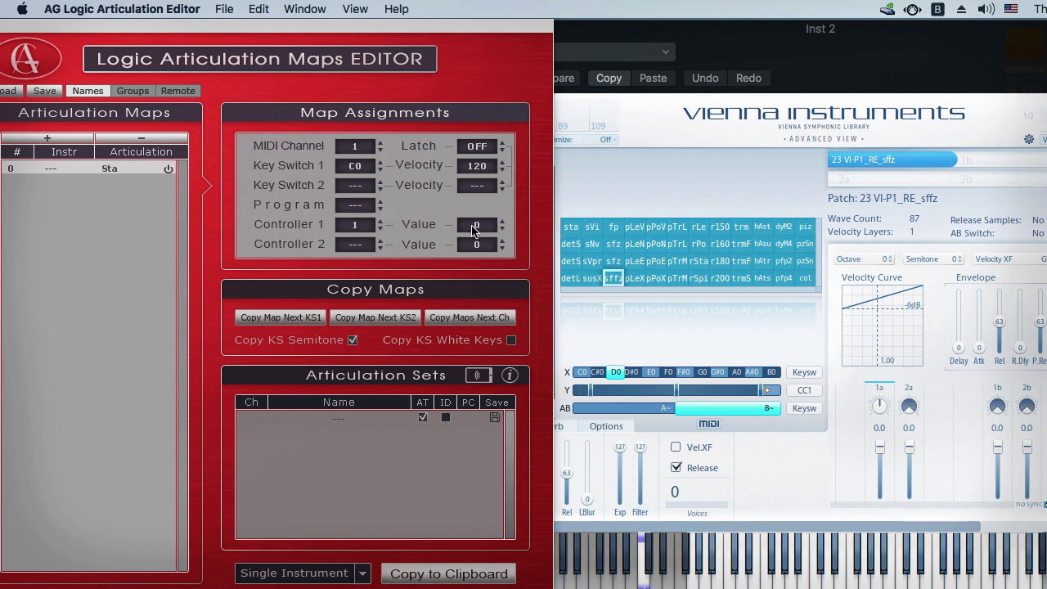
- Copy the Sta map to the next KS1 repeatedly to create maps 1 to 11, ending at B0
left_click(278, 318)
left_click(276, 318)
left_click(277, 318)
left_click(276, 318)
left_click(276, 319)
left_click(276, 318)
left_click(276, 318)
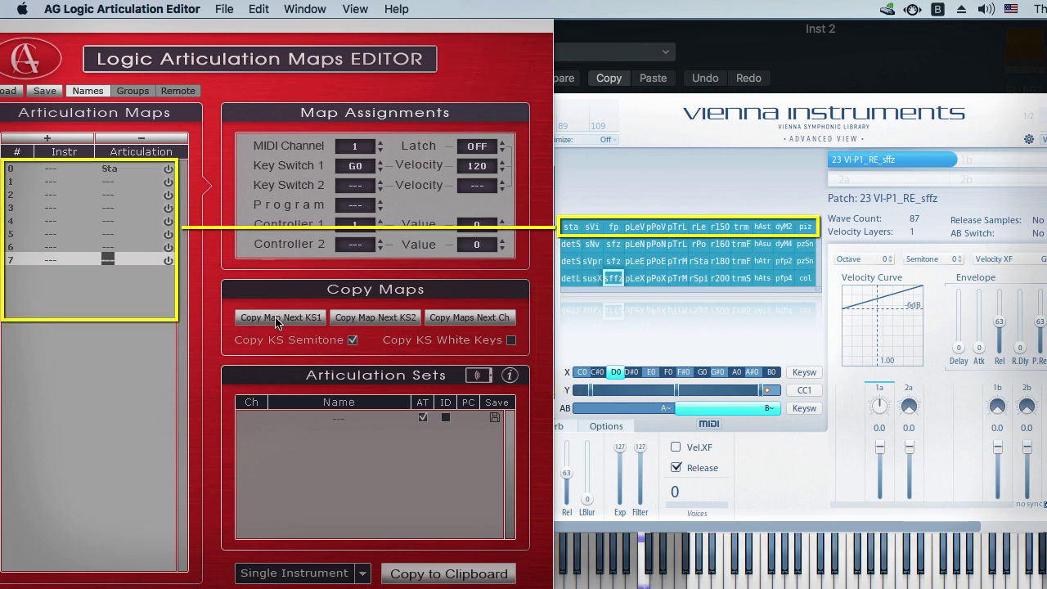
left_click(276, 318)
left_click(277, 318)
left_click(276, 319)
left_click(276, 318)
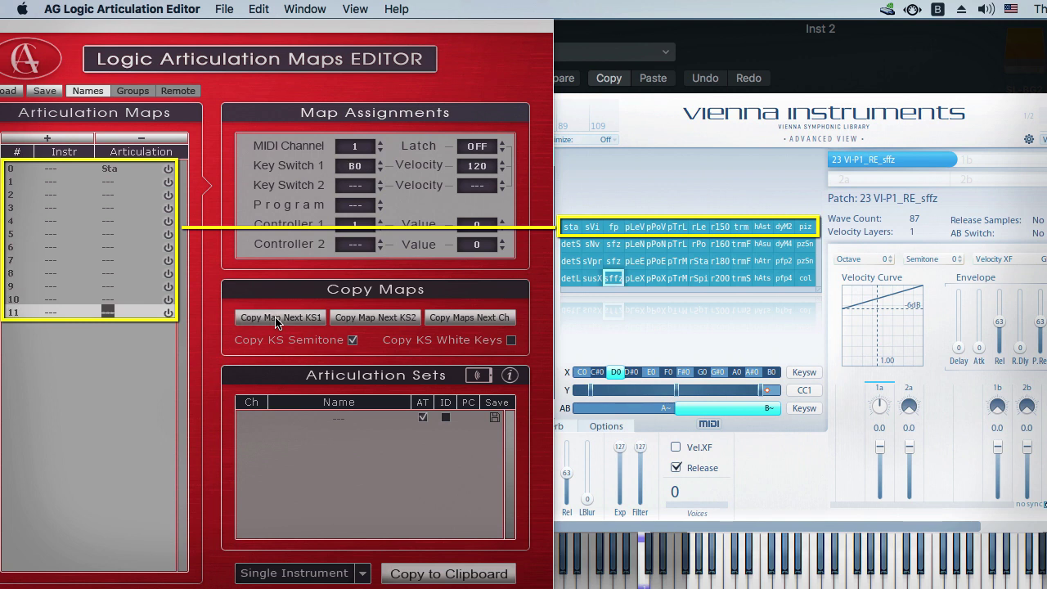
- Duplicate maps 0 to 11 and set the Controller 1 value of the copies to 40
left_click(111, 168)
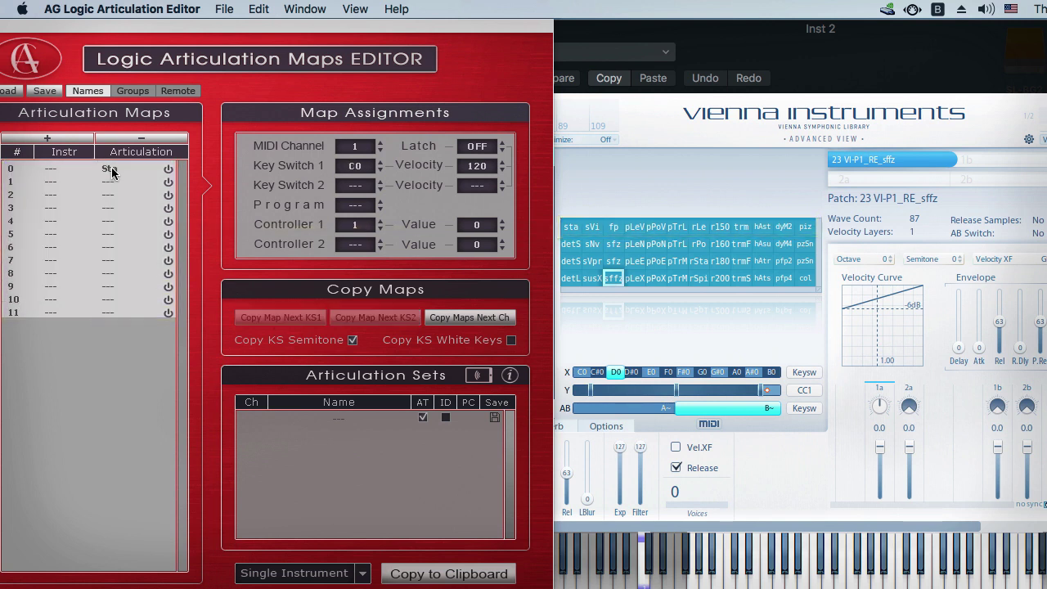
right_click(111, 167)
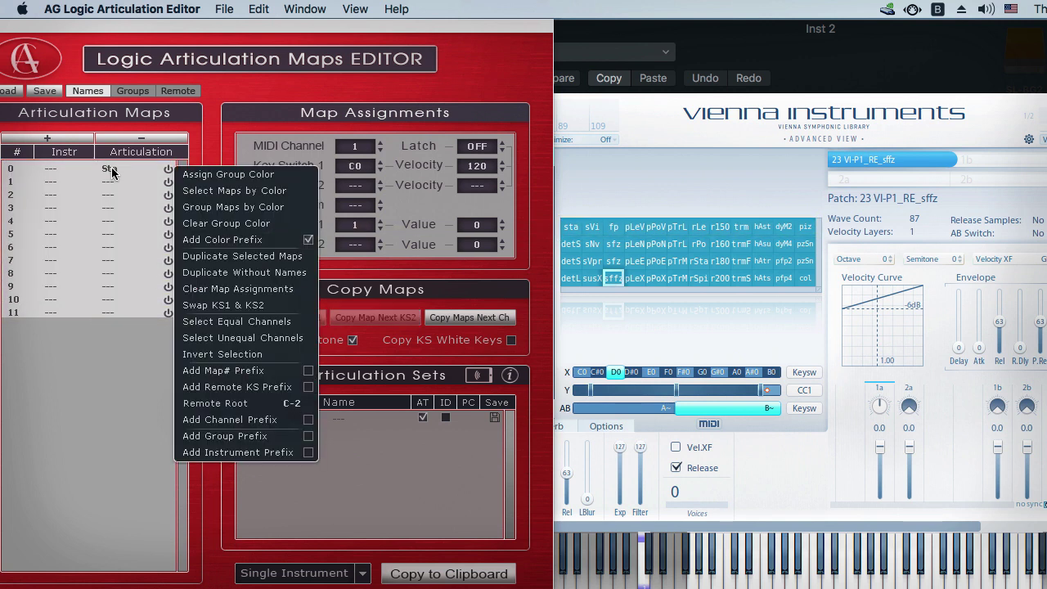
left_click(197, 260)
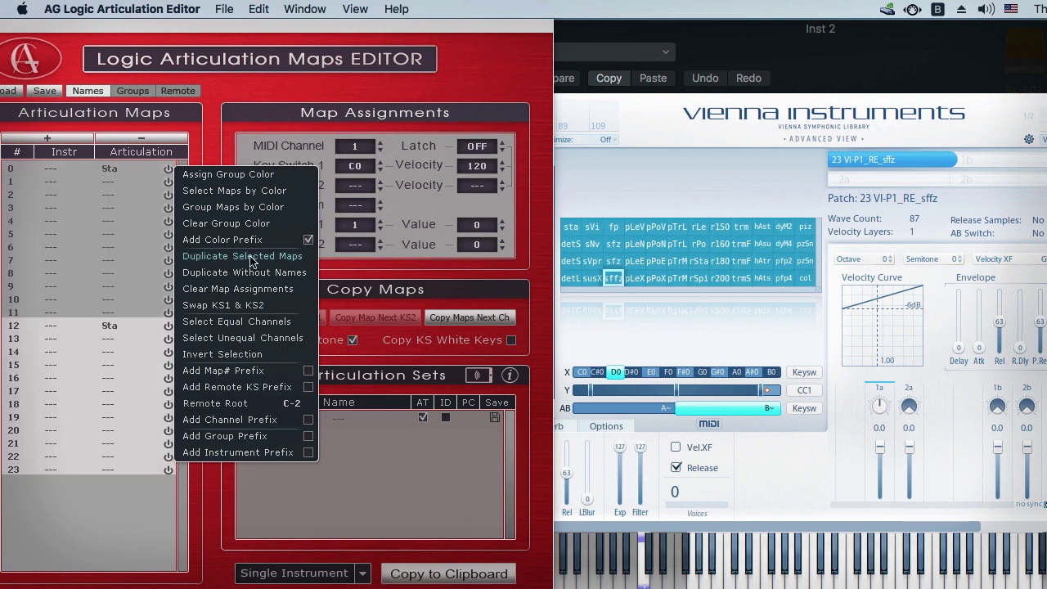
left_click(479, 232)
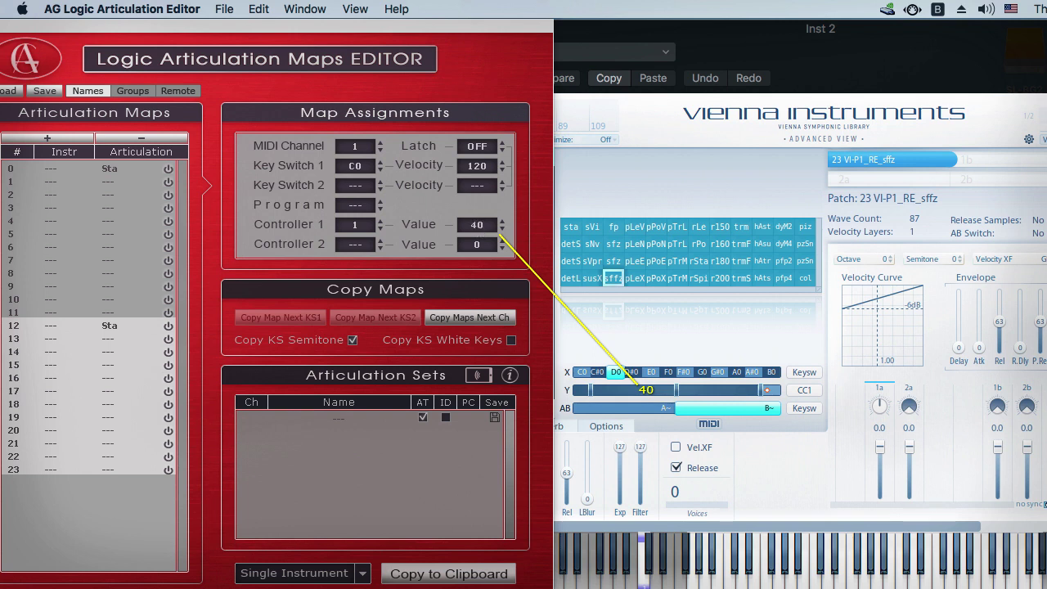
- Duplicate the selected block of twelve maps twice more, setting the Controller 1 value to 70 for one copy and 120 for the other
key("super+d")
double_click(480, 226)
type("7")
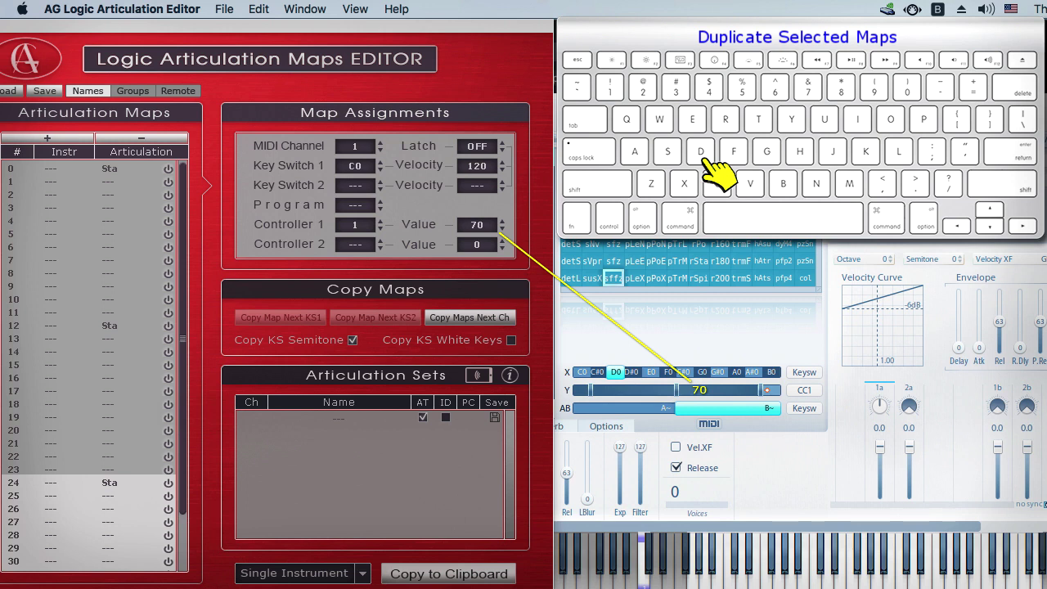
key("super+d")
double_click(479, 225)
type("120")
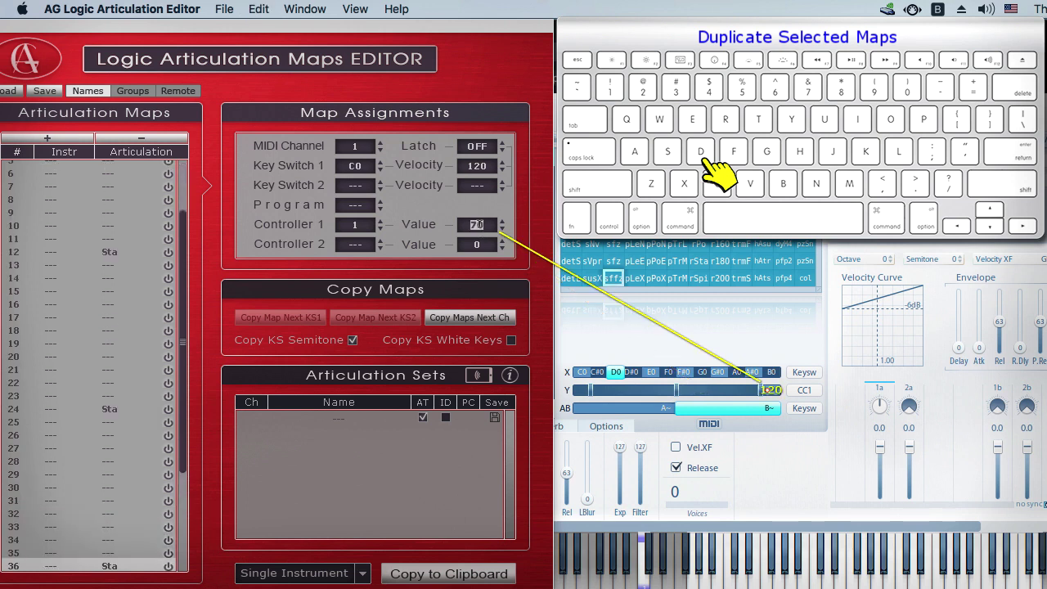
key("Return")
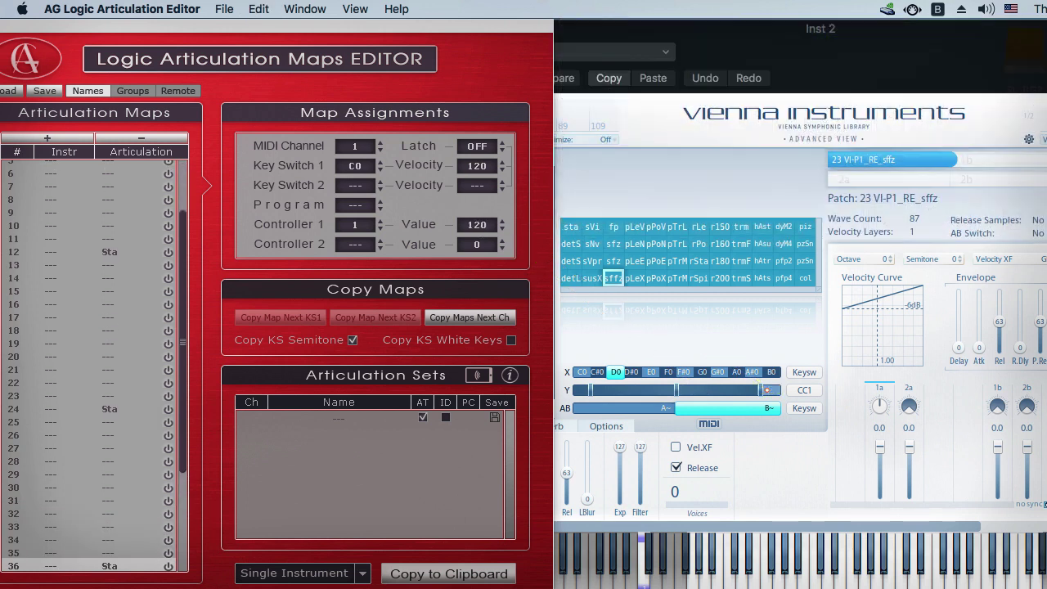
- Go through maps 0 to 47 one by one, checking their Key Switch 1 notes and Controller 1 values
scroll(170, 256, "up", 3)
left_click(118, 167)
key("Down")
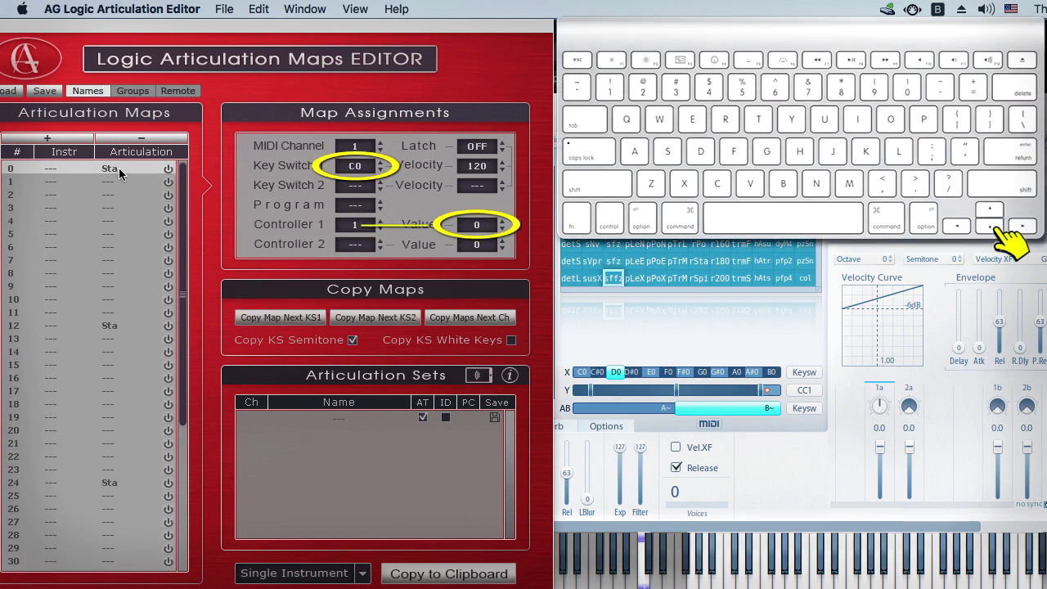
key("Down")
key("Down")
key("Down")
key("Down")
key("Down")
key("Down")
key("Down")
key("Down")
key("Down")
key("Down")
key("Down")
key("Down")
key("Down")
key("Down")
key("Down")
key("Down")
key("Down")
key("Down")
key("Down")
key("Down")
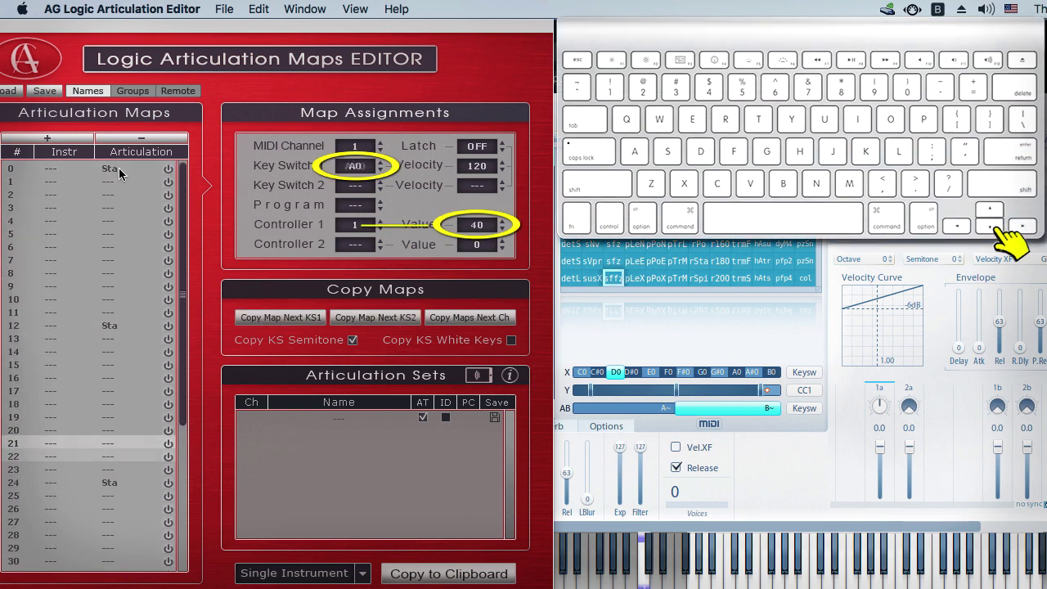
key("Down")
key("Down")
key("Down")
key("Down")
key("Down")
key("Down")
key("Down")
key("Down")
key("Down")
key("Down")
key("Down")
key("Down")
key("Down")
key("Down")
key("Down")
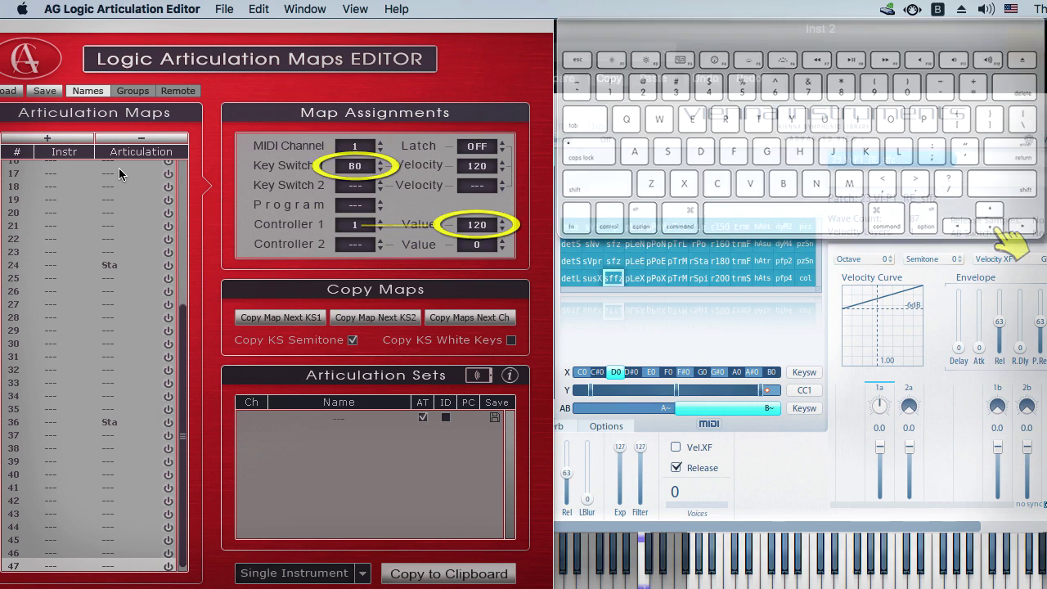
scroll(114, 176, "up", 10)
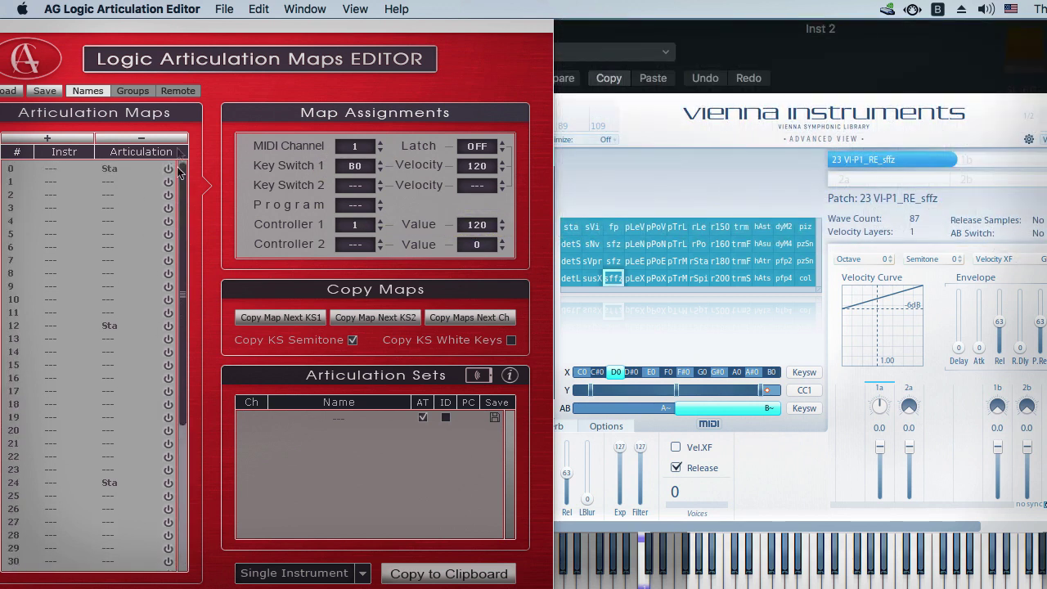
- Name the articulation of map 1 sVi
left_click(107, 181)
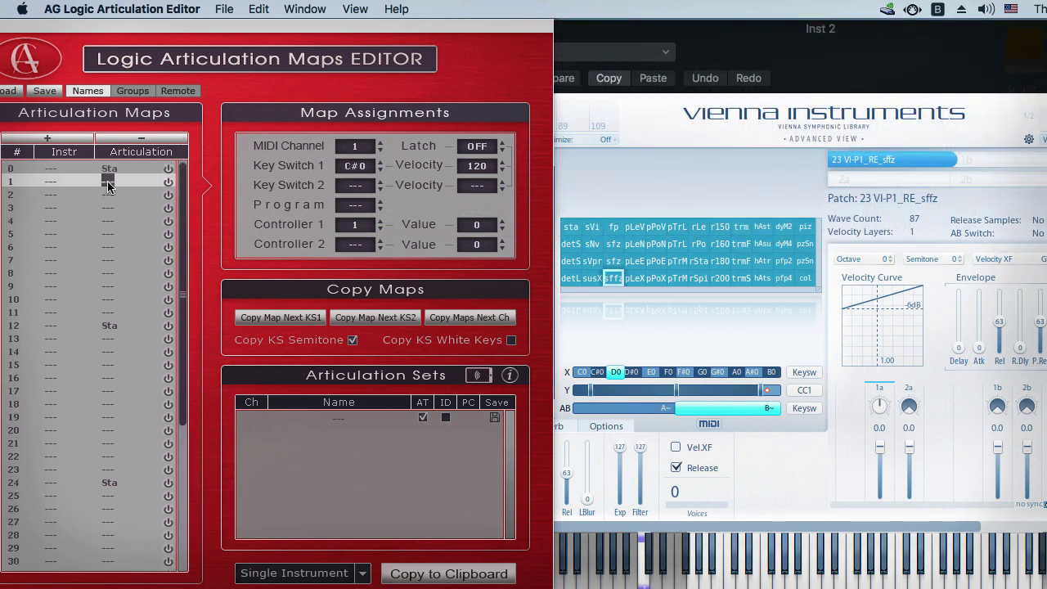
type("sVi")
left_click(109, 195)
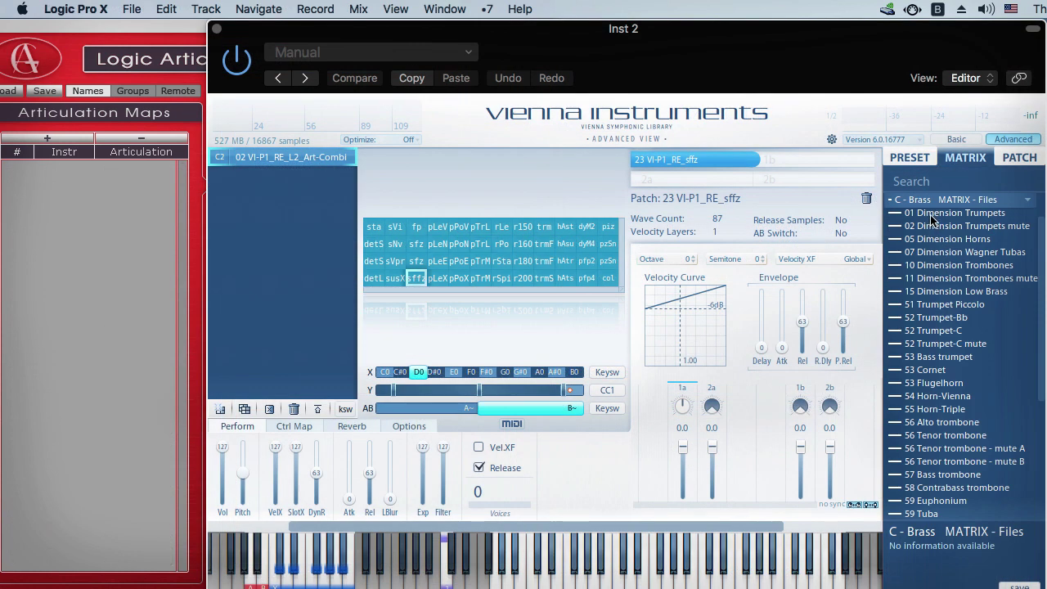
- Load the 21 Tr-P1 enhanced matrix from 01 Dimension Trumpets in Vienna Instruments
left_click(932, 214)
left_click(935, 227)
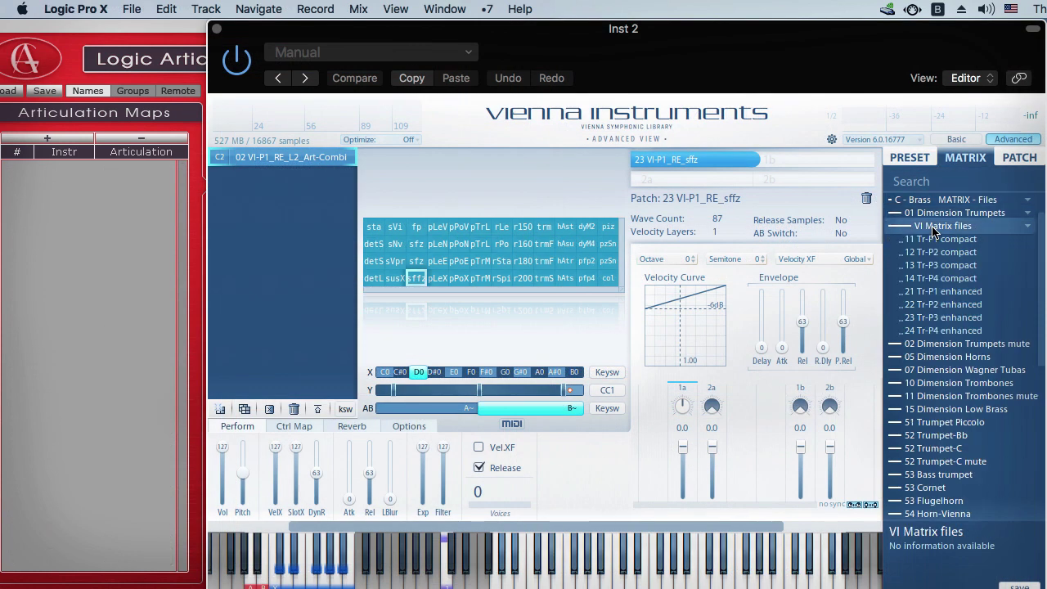
double_click(941, 292)
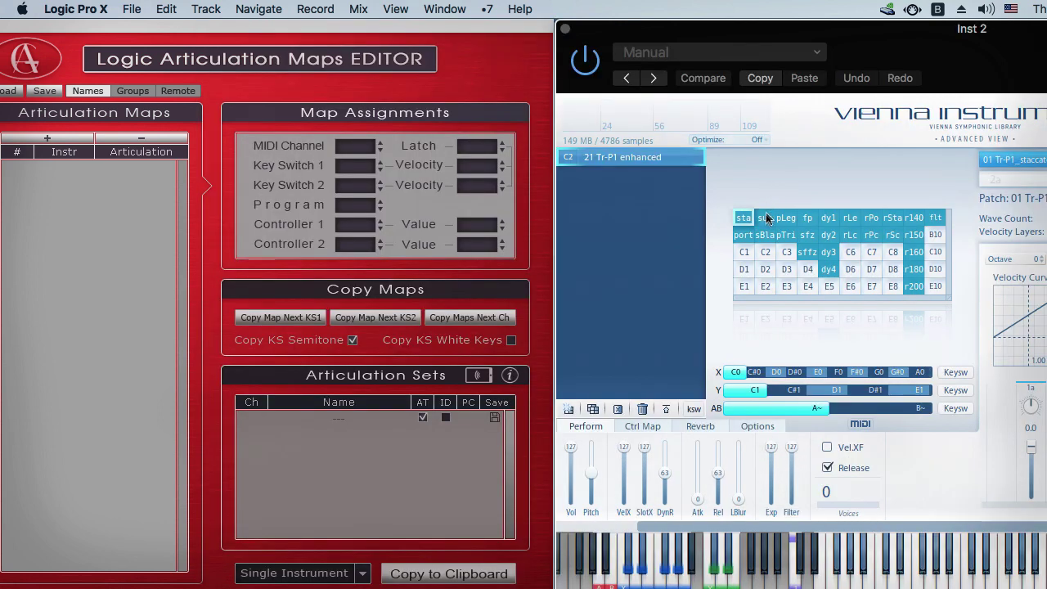
- Check which X and Y key switches select the sus, pLeg, fp and dy1 to dy4 matrix cells
left_click(765, 218)
left_click(785, 218)
left_click(807, 218)
left_click(829, 218)
left_click(828, 235)
left_click(829, 252)
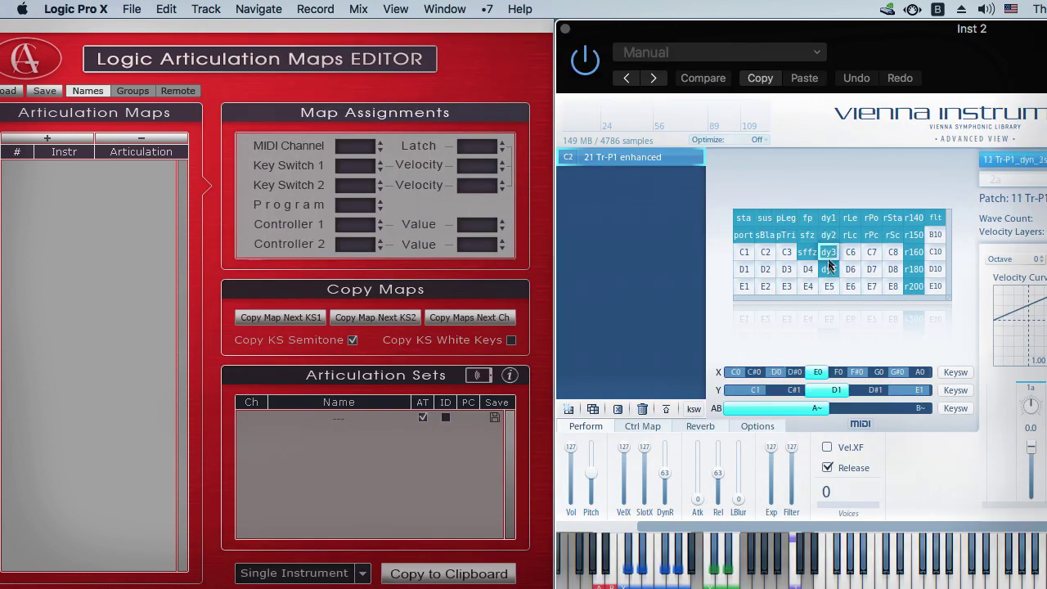
left_click(829, 269)
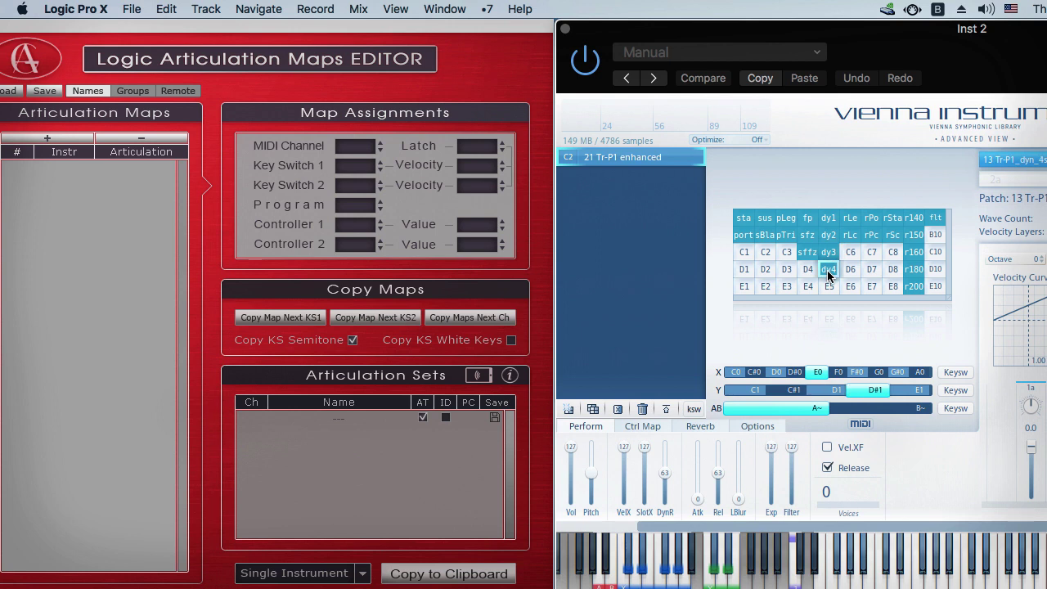
- Add a map named sta in the articulation editor with Key Switch 1 at C0 and Key Switch 2 at C1
left_click(87, 192)
left_click(70, 139)
left_click(108, 168)
type("sta")
key("Return")
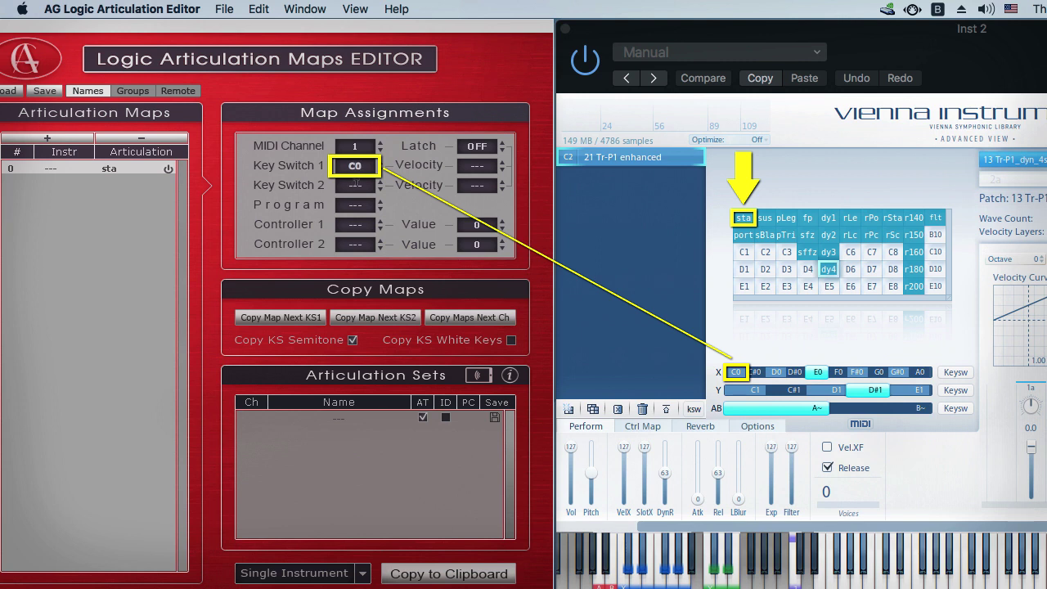
left_click(355, 185)
key("Return")
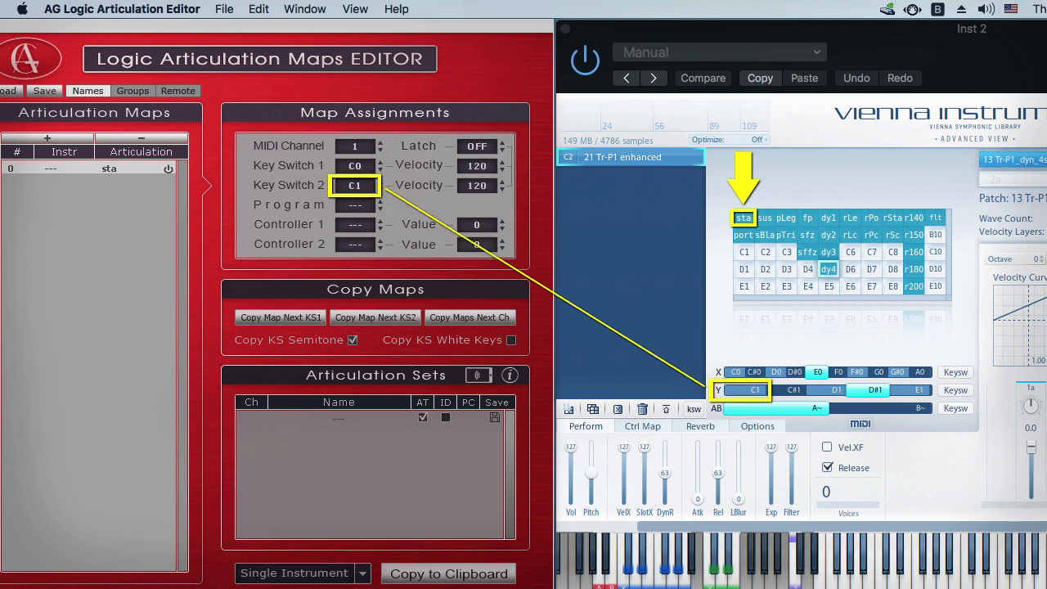
- Copy the sta map to the next KS1 repeatedly to create maps 1 to 9, ending at A0
left_click(291, 318)
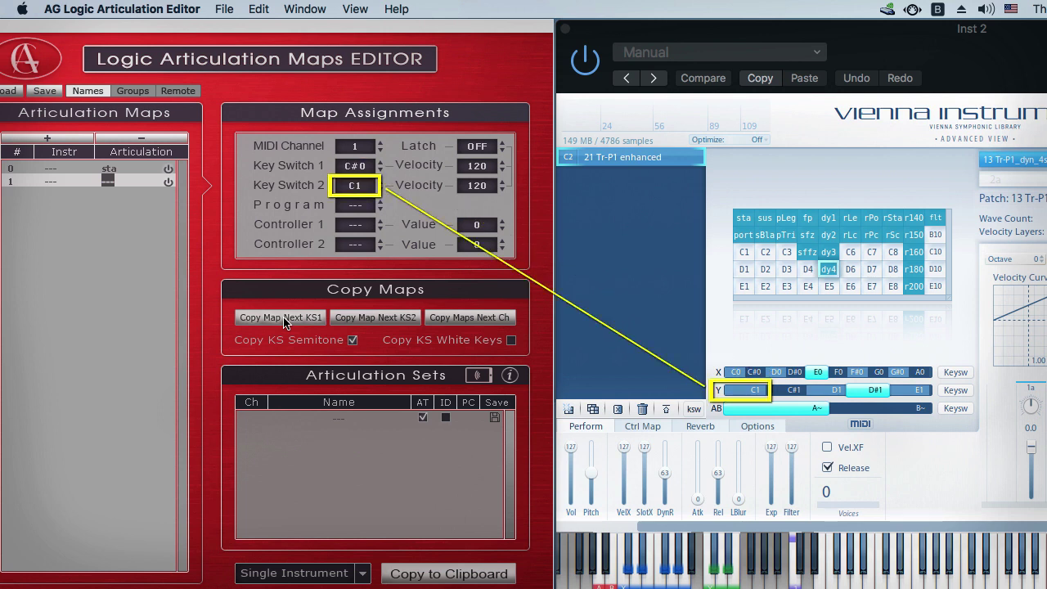
left_click(283, 317)
left_click(283, 317)
left_click(283, 317)
left_click(283, 317)
left_click(283, 318)
left_click(284, 317)
left_click(283, 317)
left_click(283, 317)
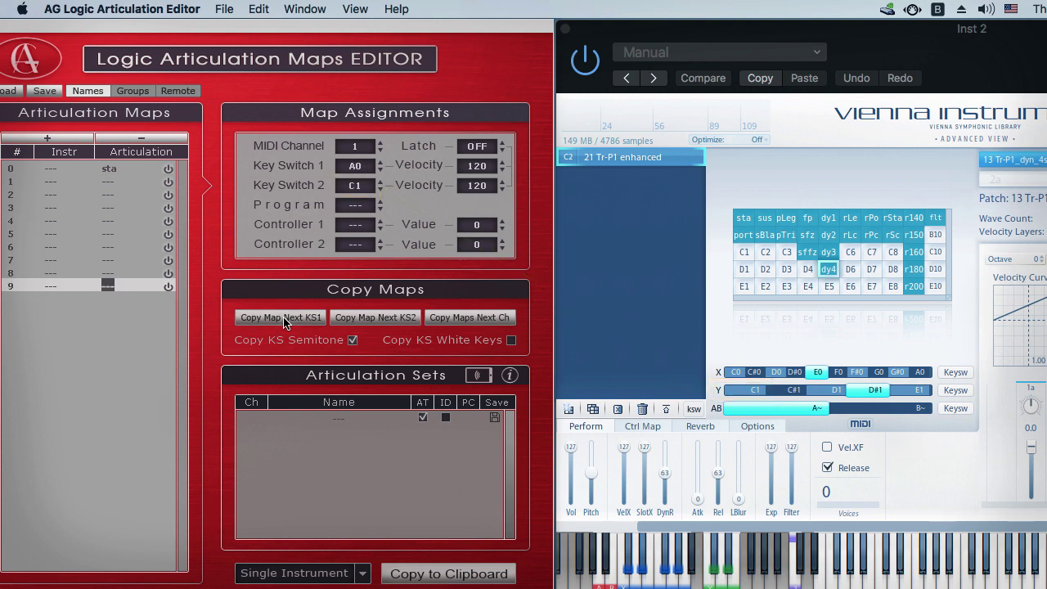
- Duplicate the block of maps 0 to 9 four times, raising Key Switch 2 one semitone for each copied row
left_click(114, 171, "shift")
key("d")
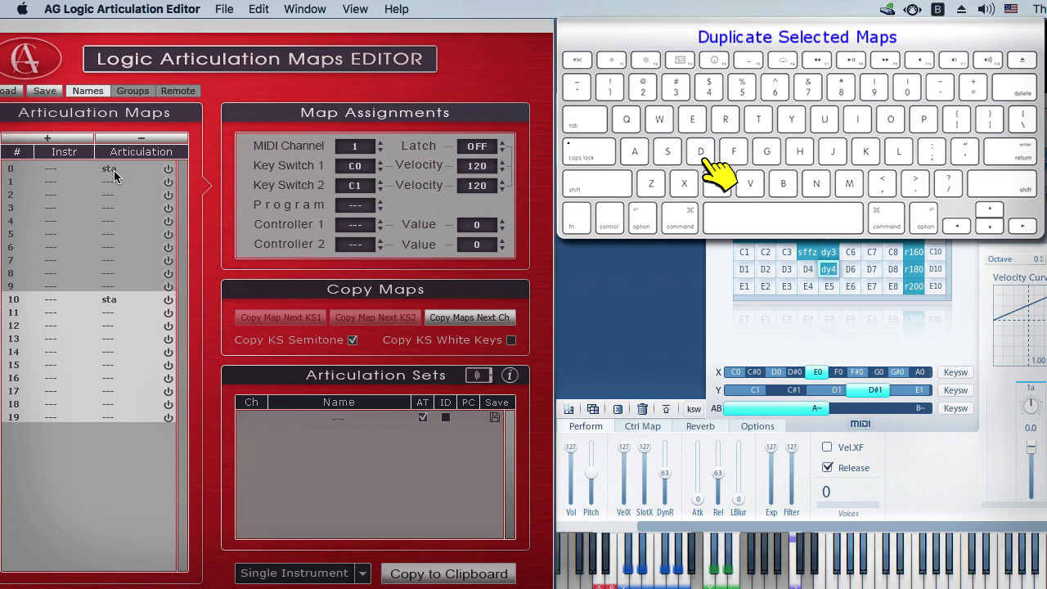
key("d")
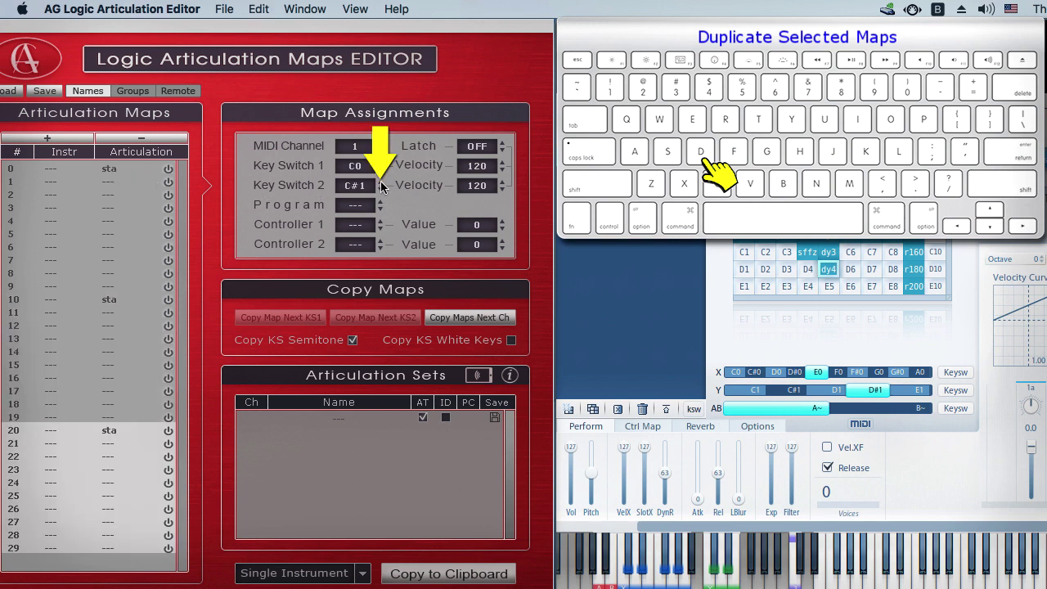
key("d")
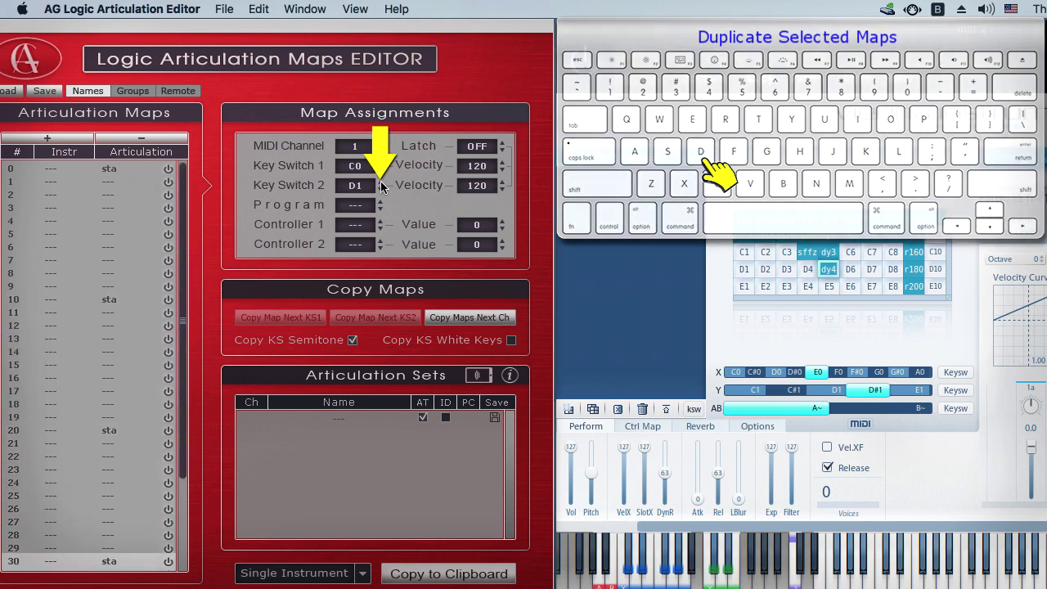
key("d")
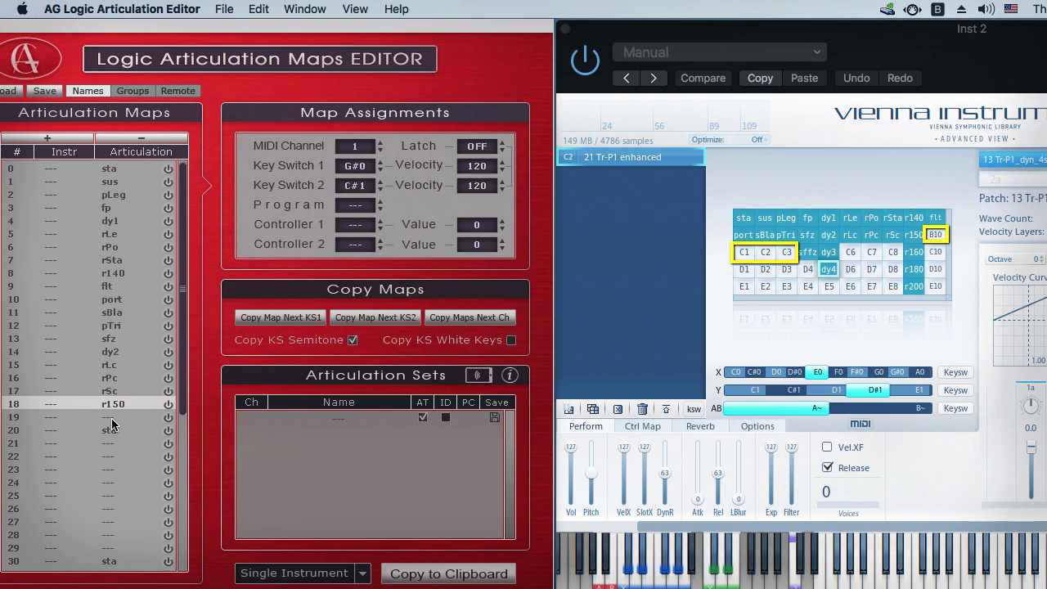
- Delete maps 19 to 22, which match empty matrix cells, and name the maps at 19 and 20 sffz and dy3
left_click_drag(112, 434, 112, 460)
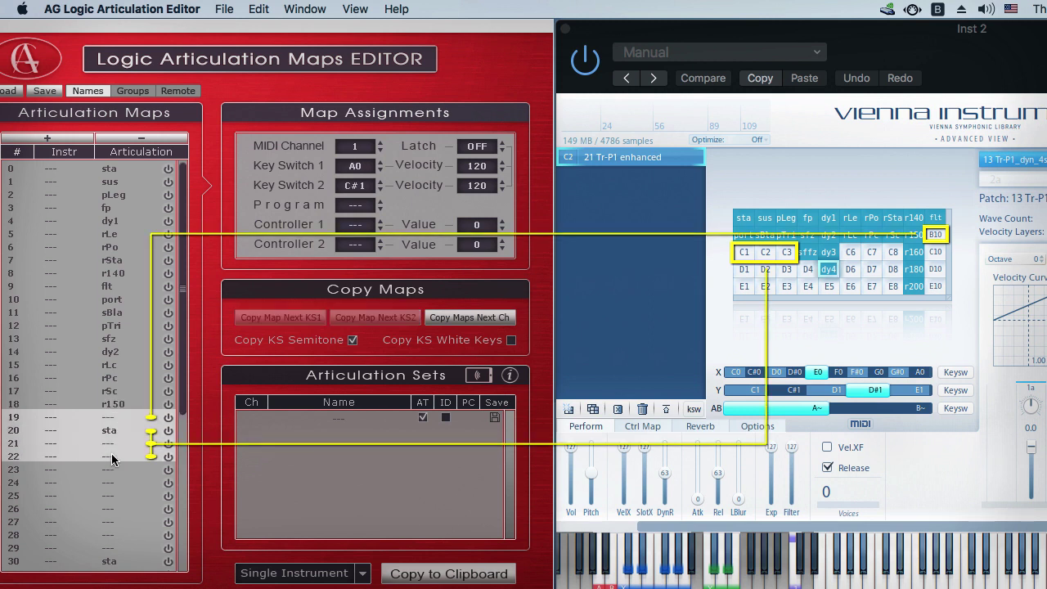
key("BackSpace")
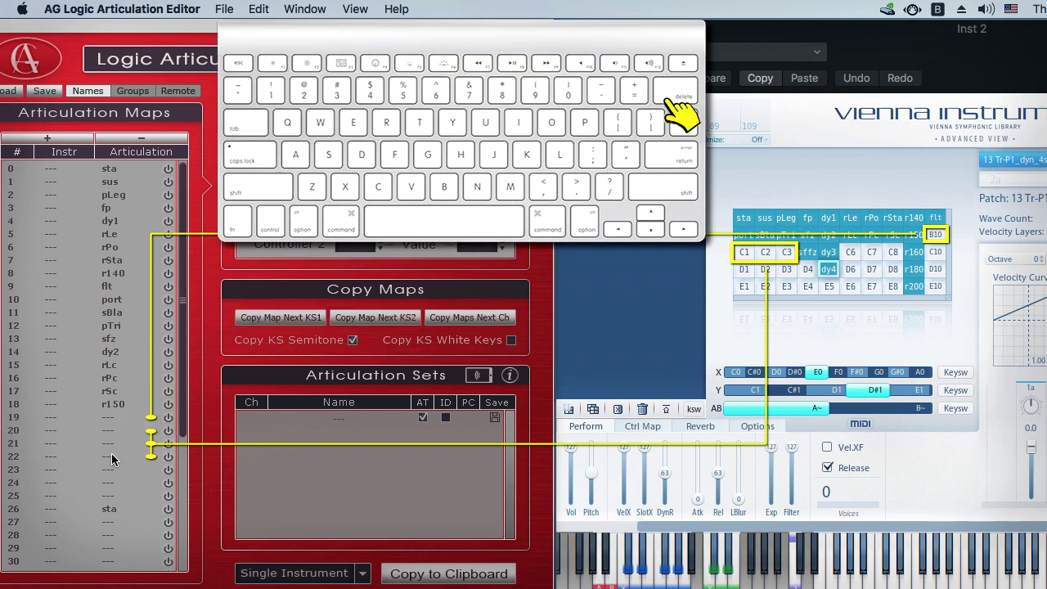
left_click(107, 416)
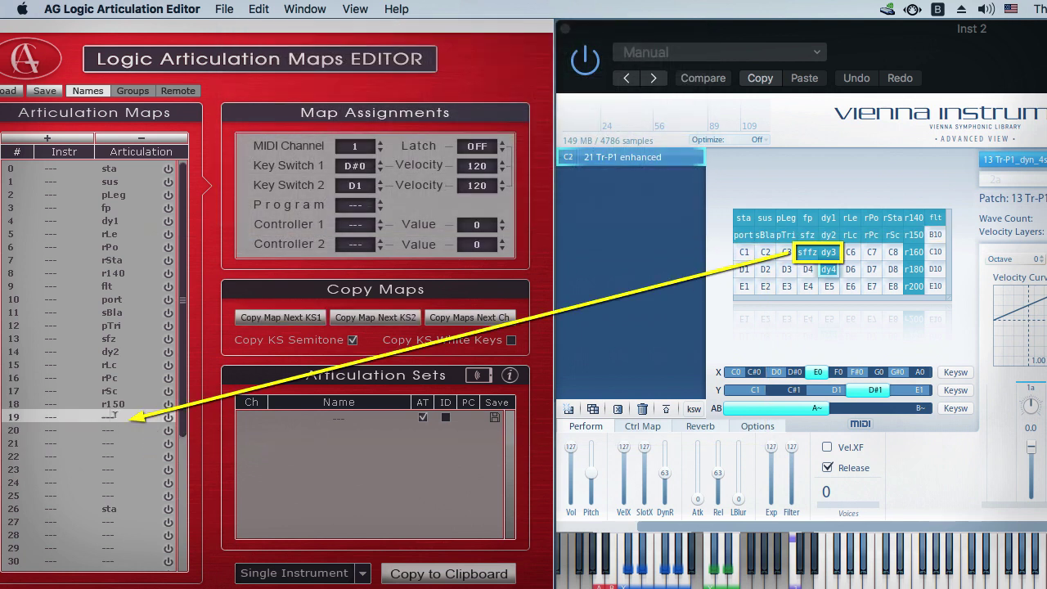
type("sffz")
left_click(108, 426)
type("dy3")
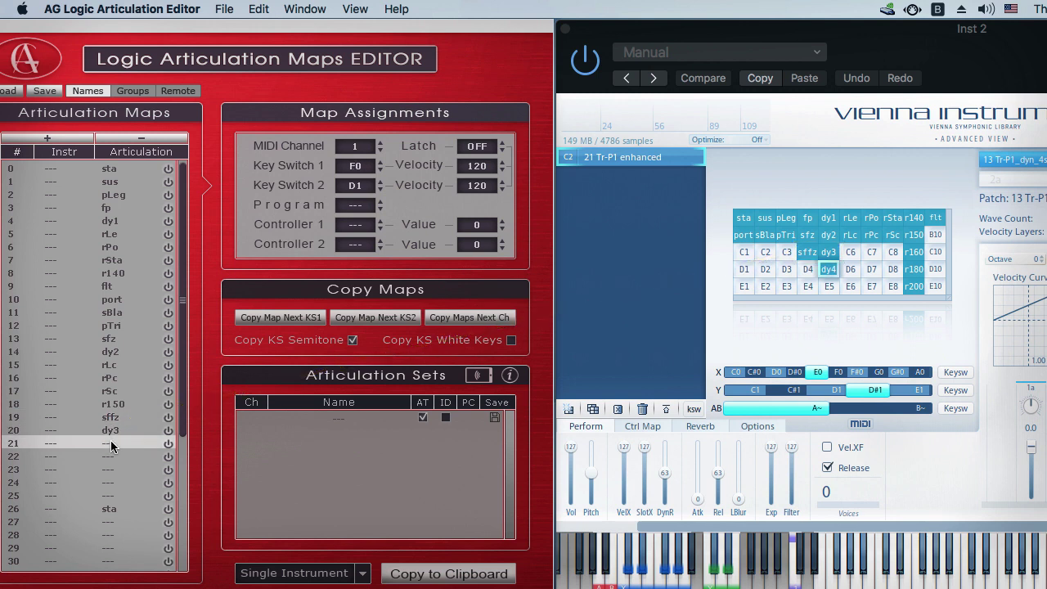
left_click(110, 469)
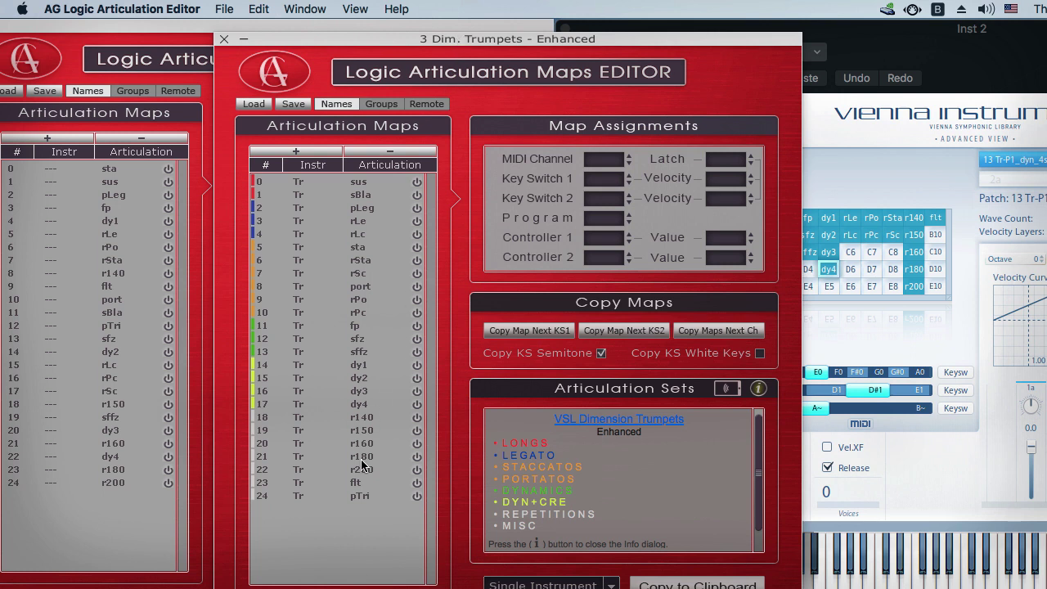
- View the groups of the 3 Dim. Trumpets - Enhanced set and the articulation list of the TRUMPET P1 Enh track in Logic Pro
left_click(385, 107)
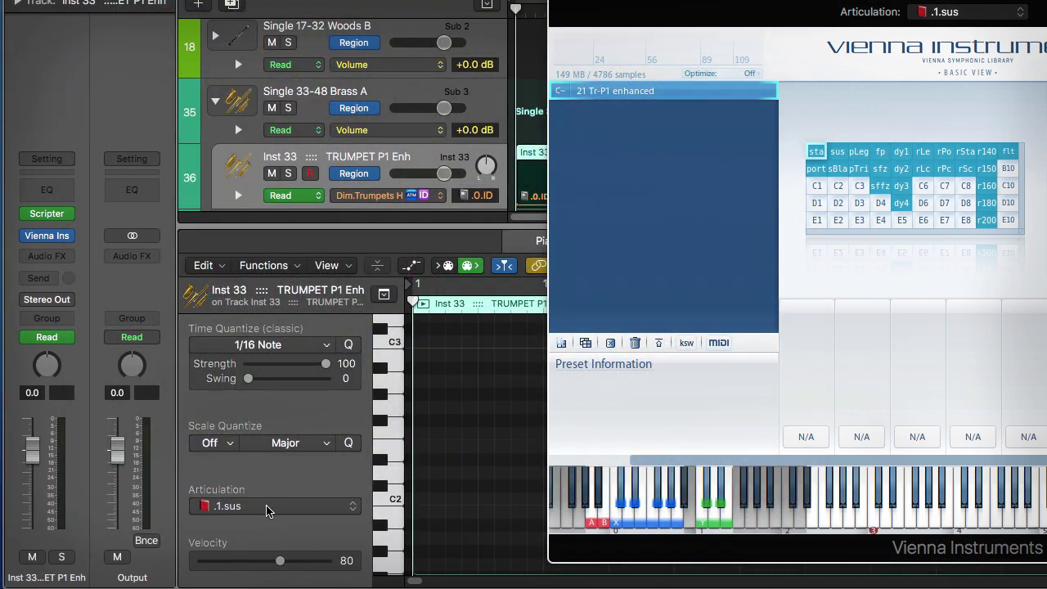
left_click(274, 503)
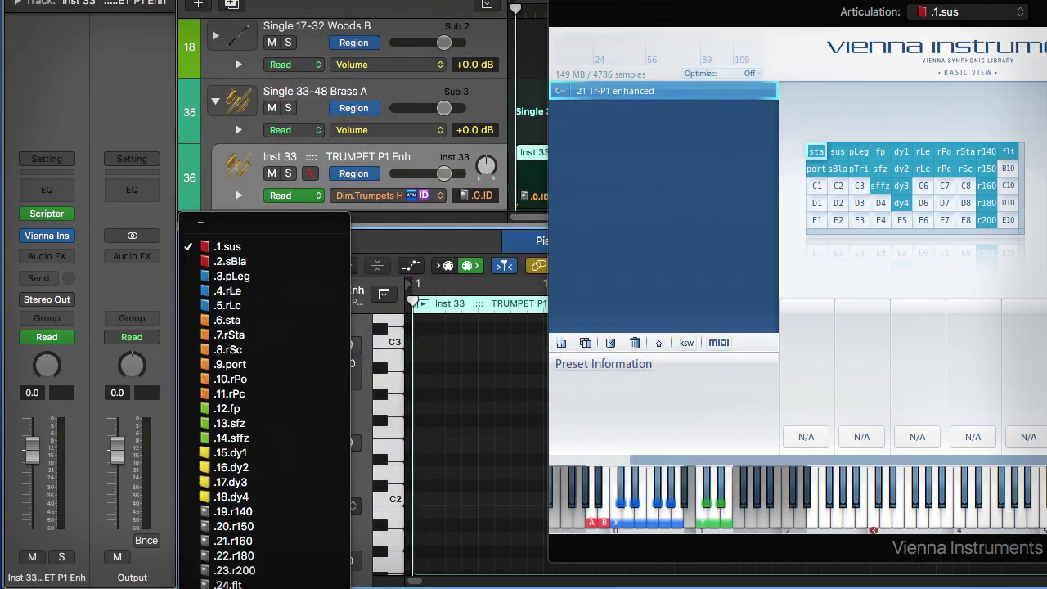
left_click(474, 339)
left_click(482, 197)
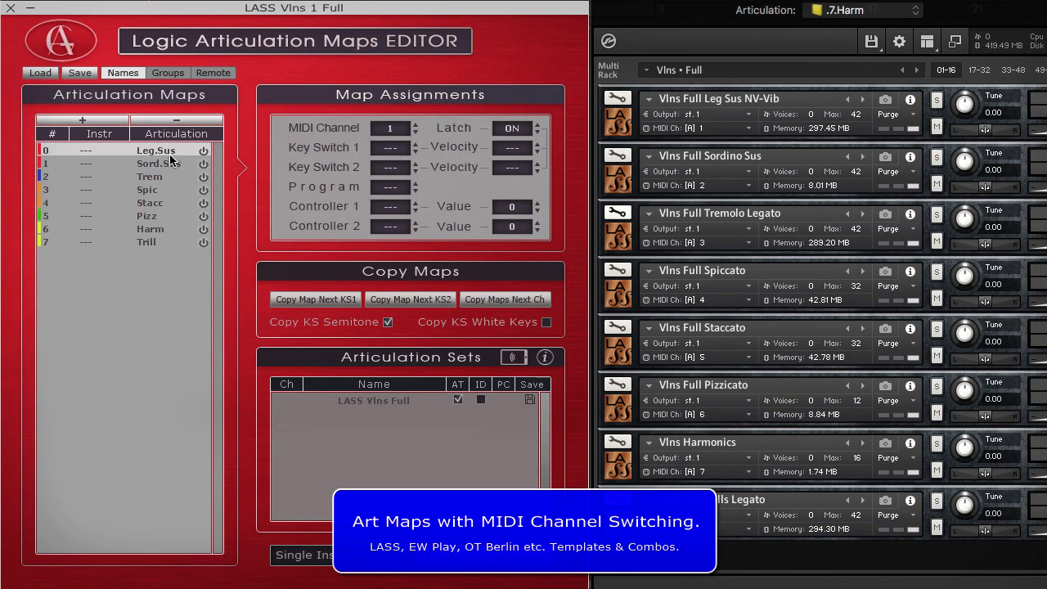
- Open the map options for the Leg.Sus map in the LASS Vlns 1 Full set
right_click(167, 155)
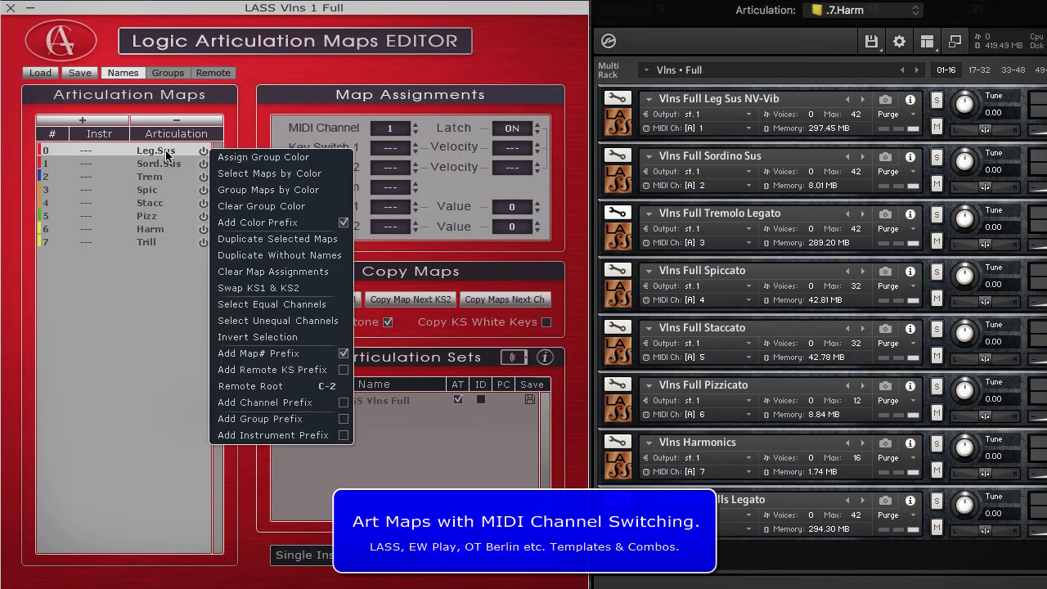
- Turn on the channel prefix in the map list and step through the maps from Trem to Trill to review their MIDI channels
left_click(242, 404)
left_click(187, 403)
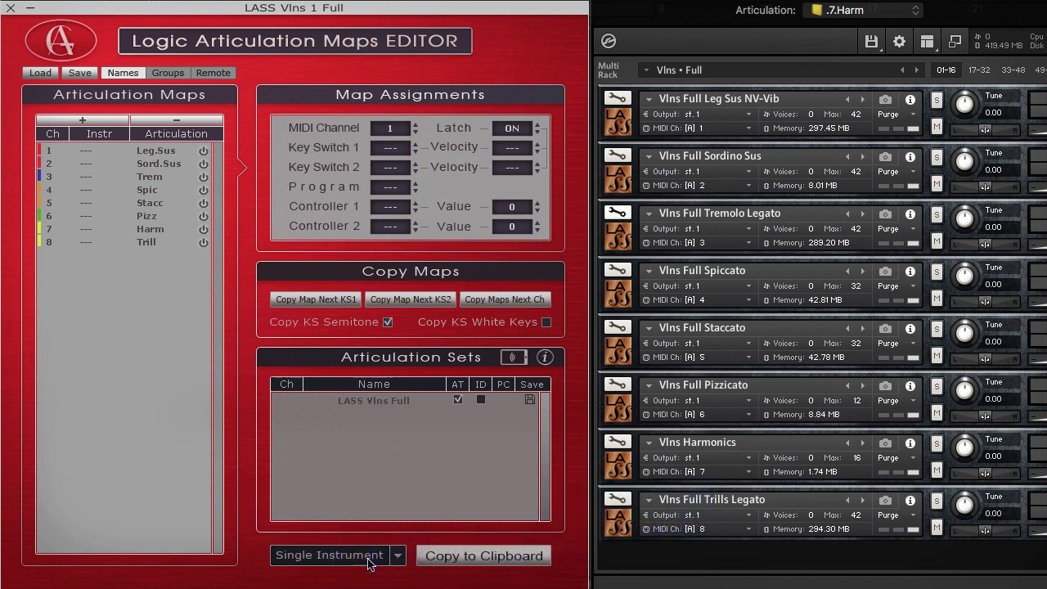
left_click(172, 177)
key("Down")
key("Down")
key("Down")
key("Down")
key("Down")
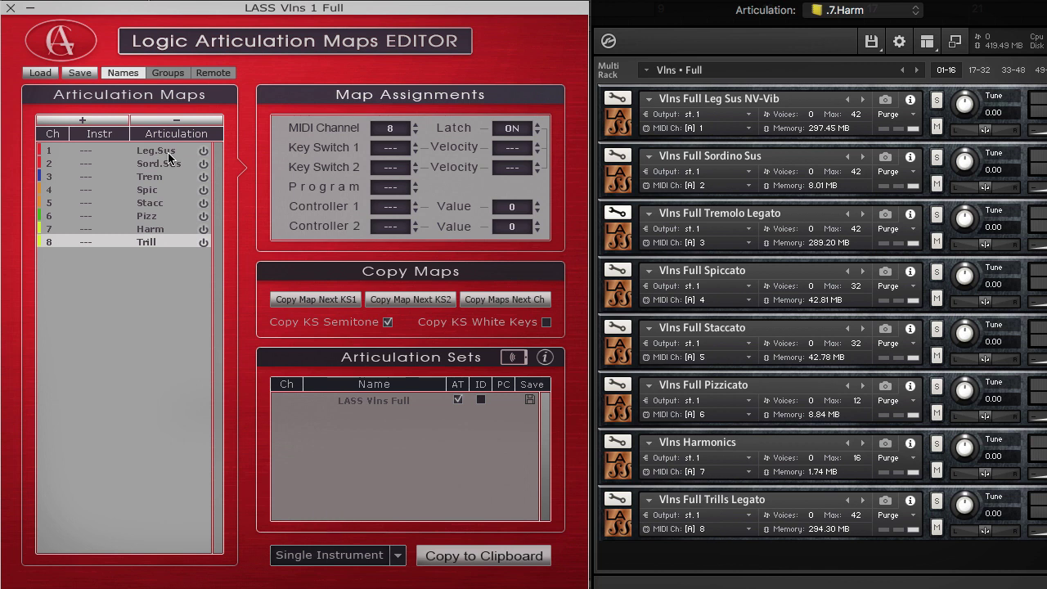
- Close the open set and start a new one with a Leg map on channel 1 and a Sord map on channel 2
left_click(10, 7)
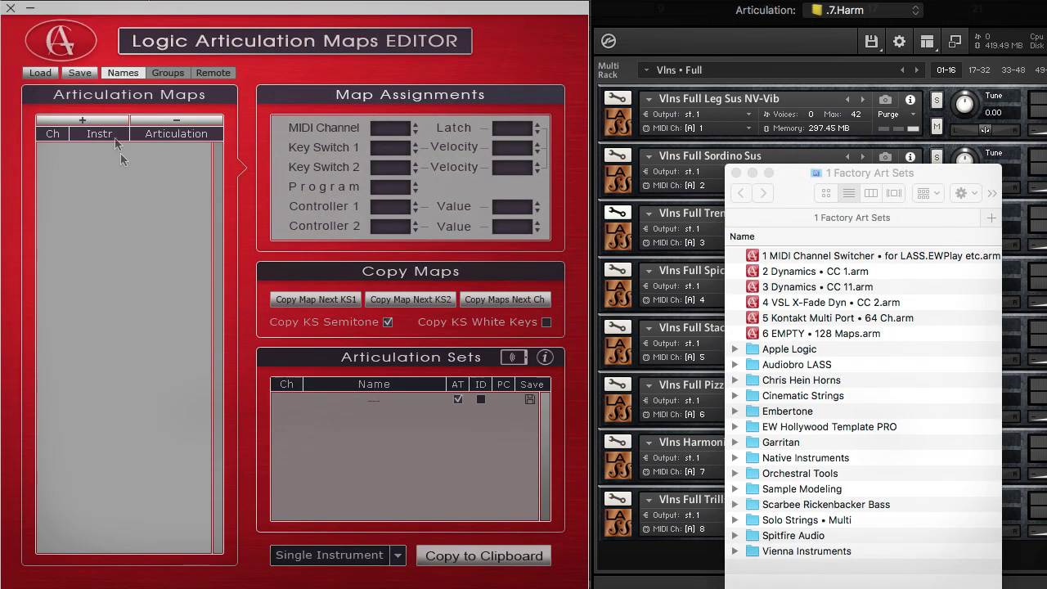
left_click(81, 120)
type("Leg")
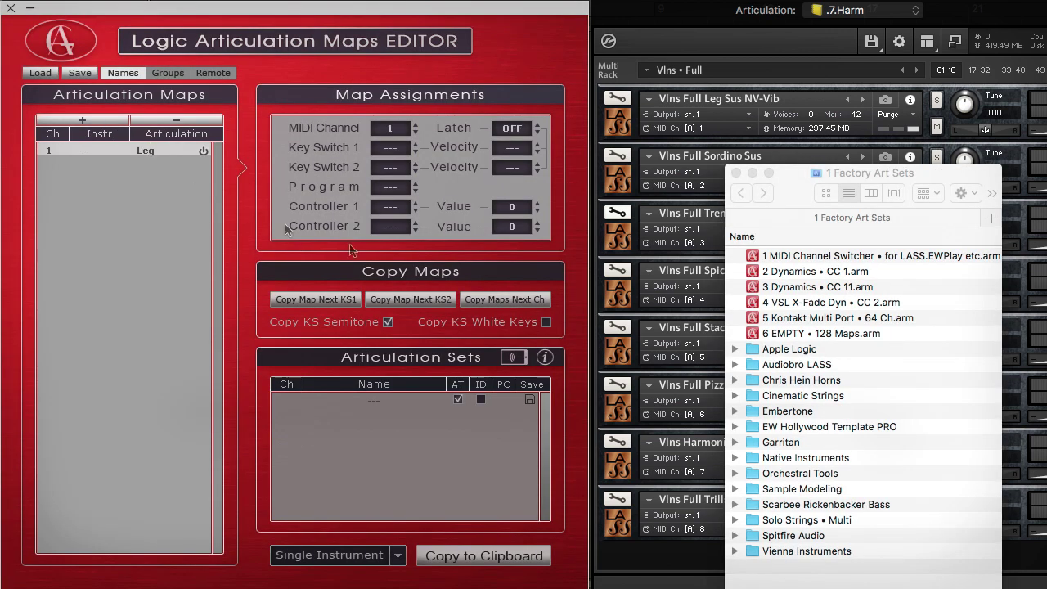
left_click(481, 299)
type("Sord")
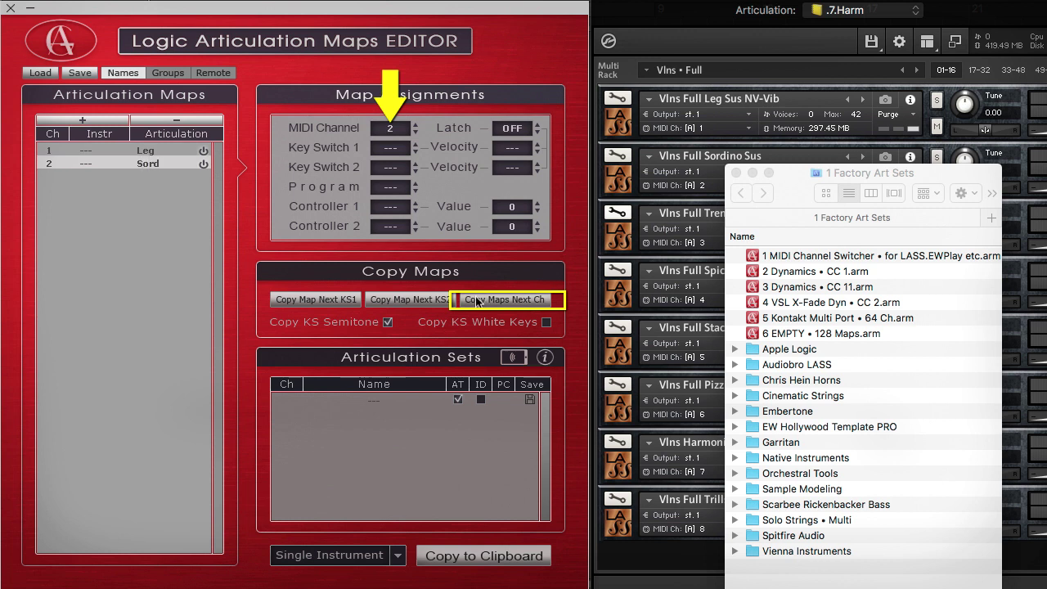
- Copy the Sord map to successive MIDI channels, adding six unnamed maps for channels 3 to 8
left_click(476, 301)
left_click(476, 301)
left_click(476, 301)
left_click(476, 301)
left_click(476, 301)
left_click(476, 301)
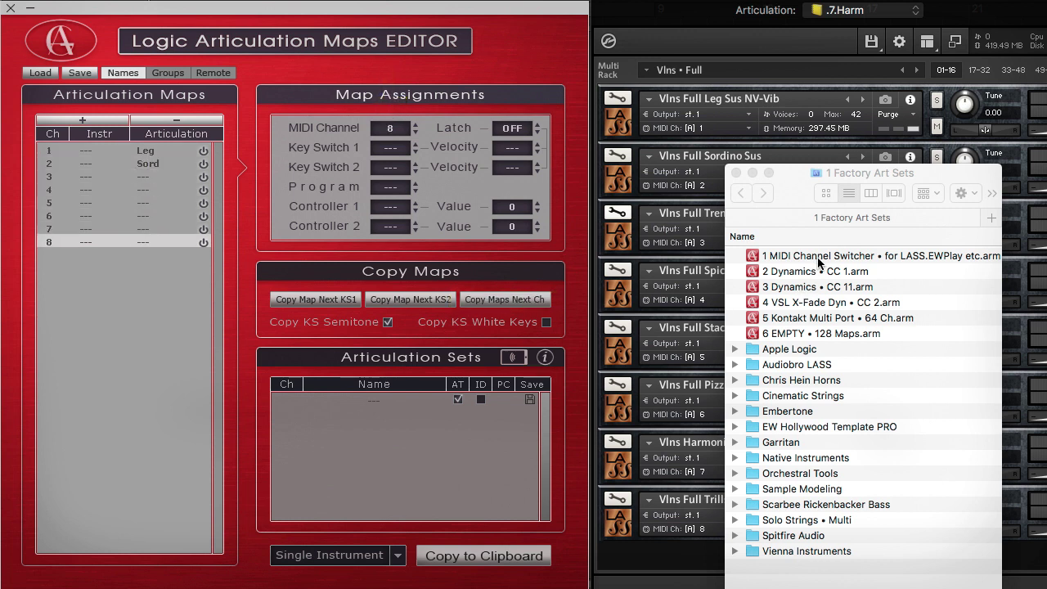
- Load the factory set 1 MIDI Channel Switcher • for LASS.EWPlay etc into the editor
double_click(817, 257)
left_click(713, 168)
left_click(536, 161)
- Name the maps on channels 1, 2 and 3 Leg, Sord and Trem
type("Le")
key("Return")
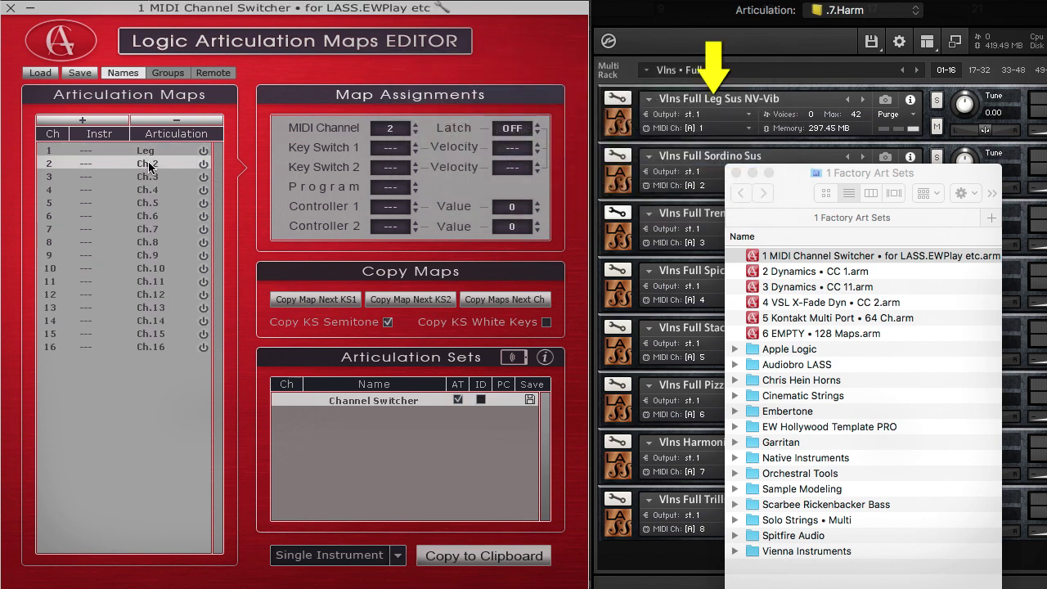
type("Sord")
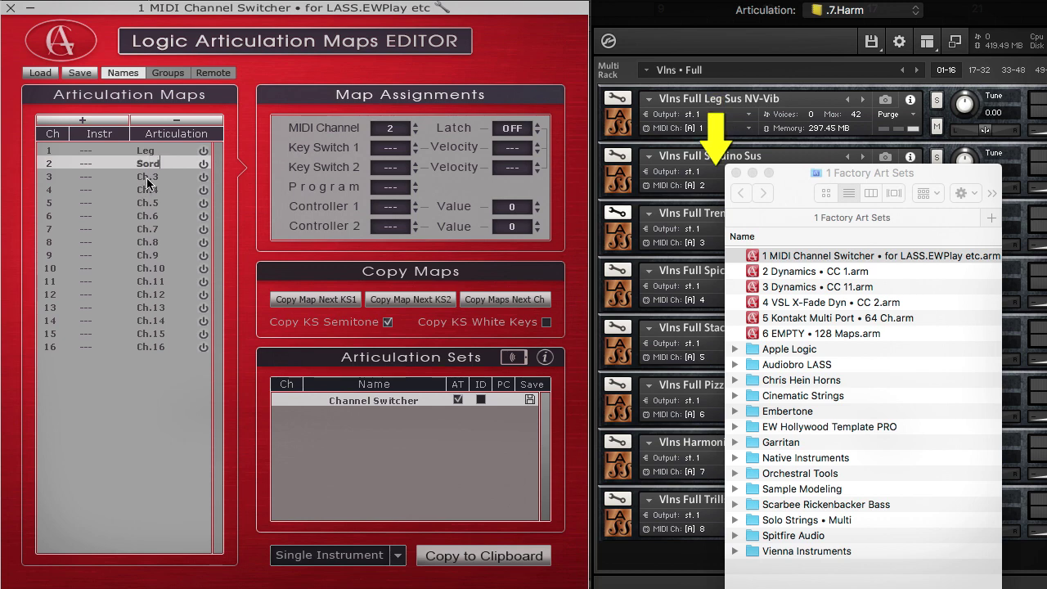
key("Return")
type("Trem")
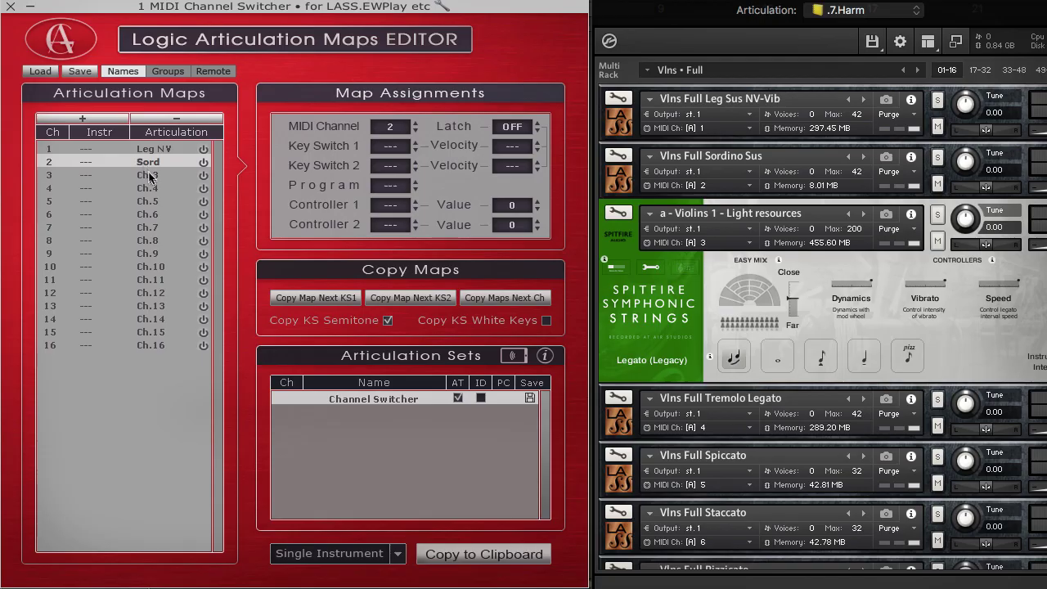
- Rename the channel 3 map Leg and set its Key Switch 1 to C-2
left_click(150, 177)
type("L")
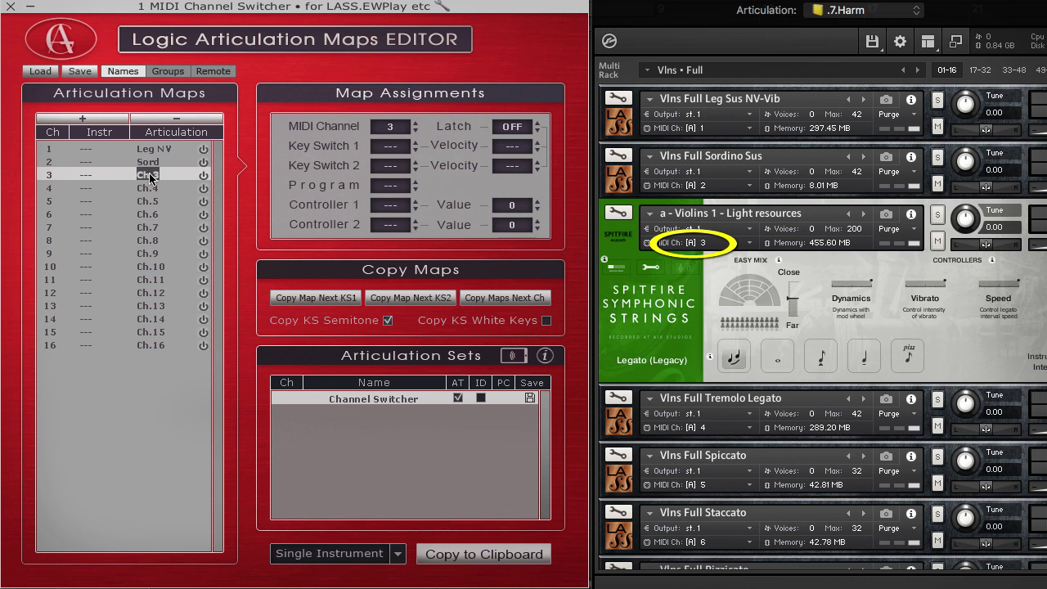
left_click(415, 143)
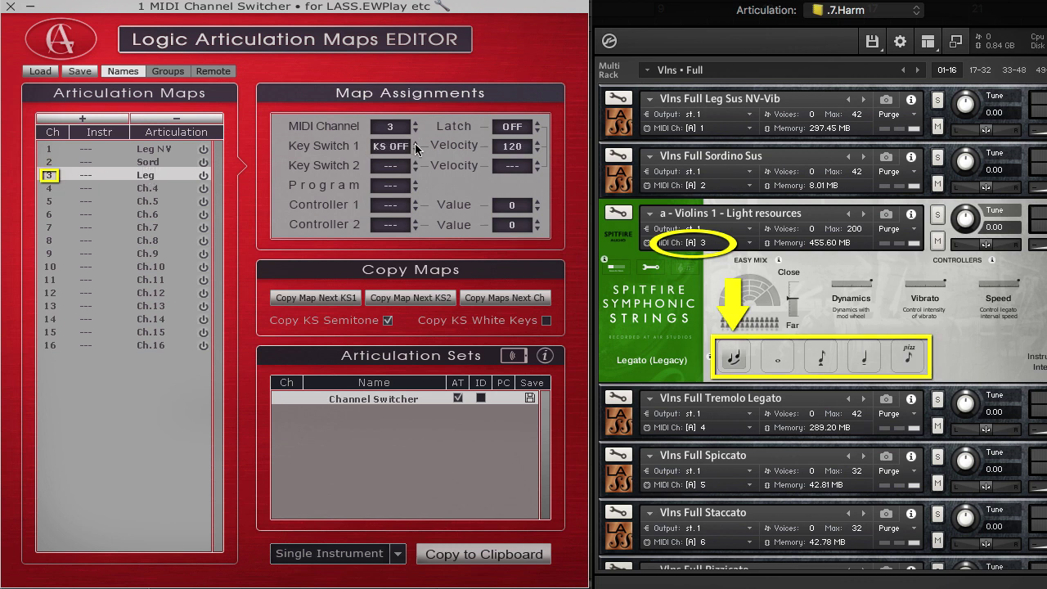
- Copy the channel 3 Leg map to the next key switches C#-2 through E-2, naming the copies Long, Spicc, Short and Pizz
left_click(321, 302)
type("Long")
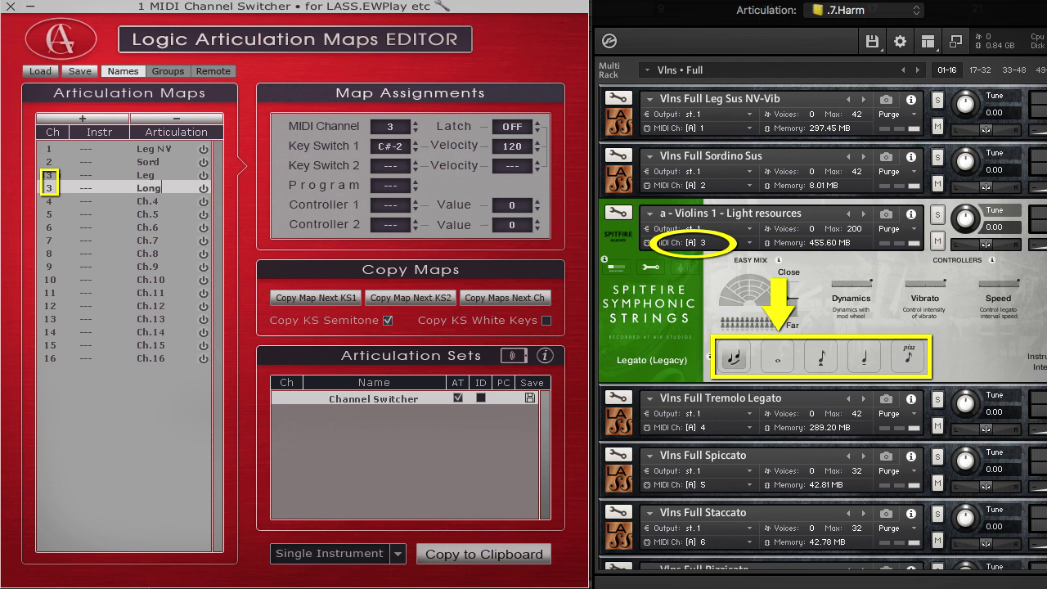
left_click(288, 301)
type("Spicc")
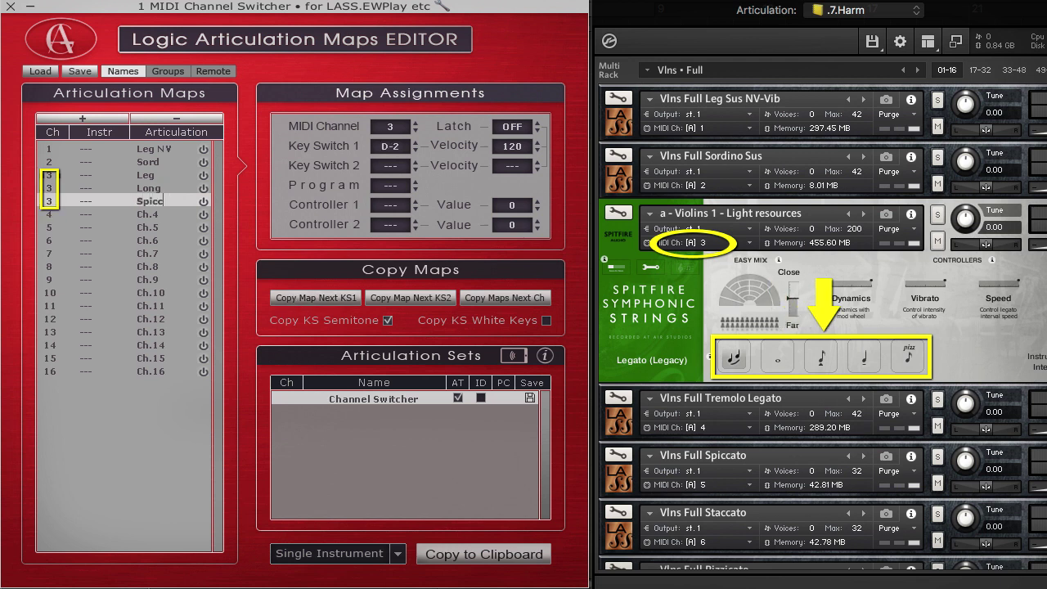
left_click(300, 301)
type("Shor")
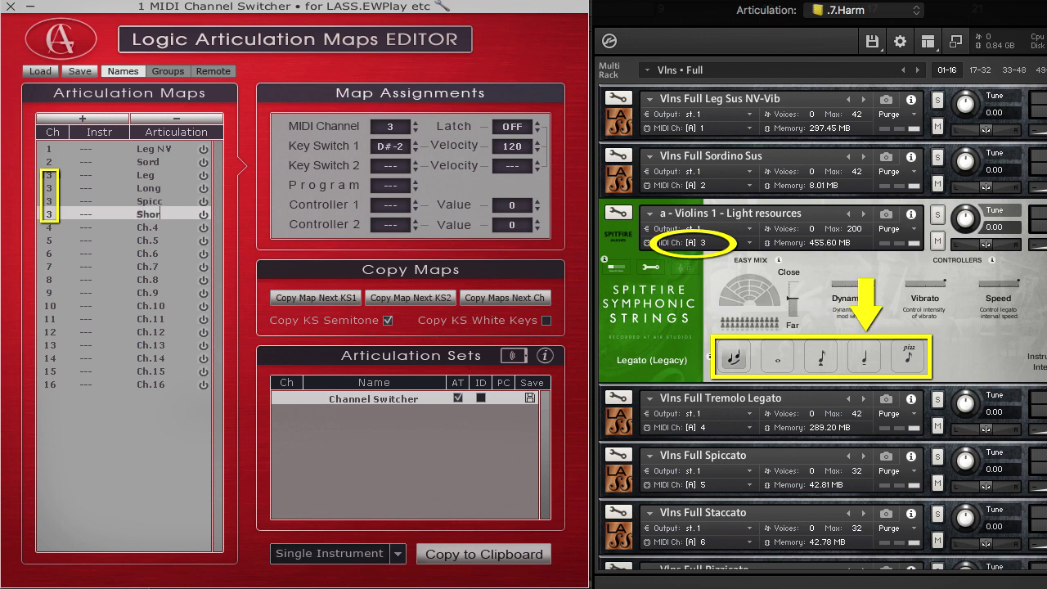
type("t")
left_click(309, 300)
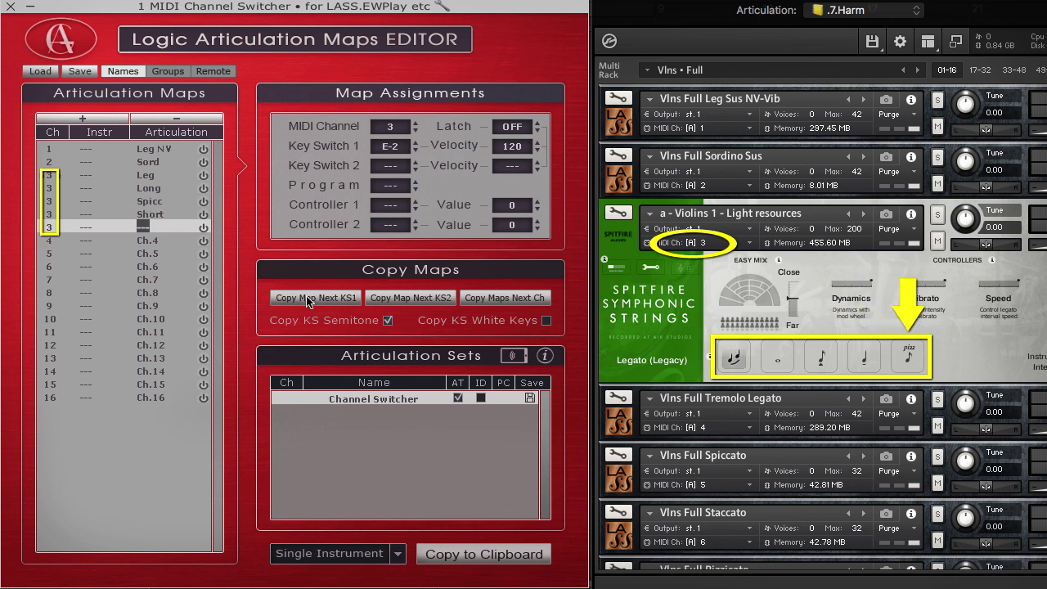
type("Pizz")
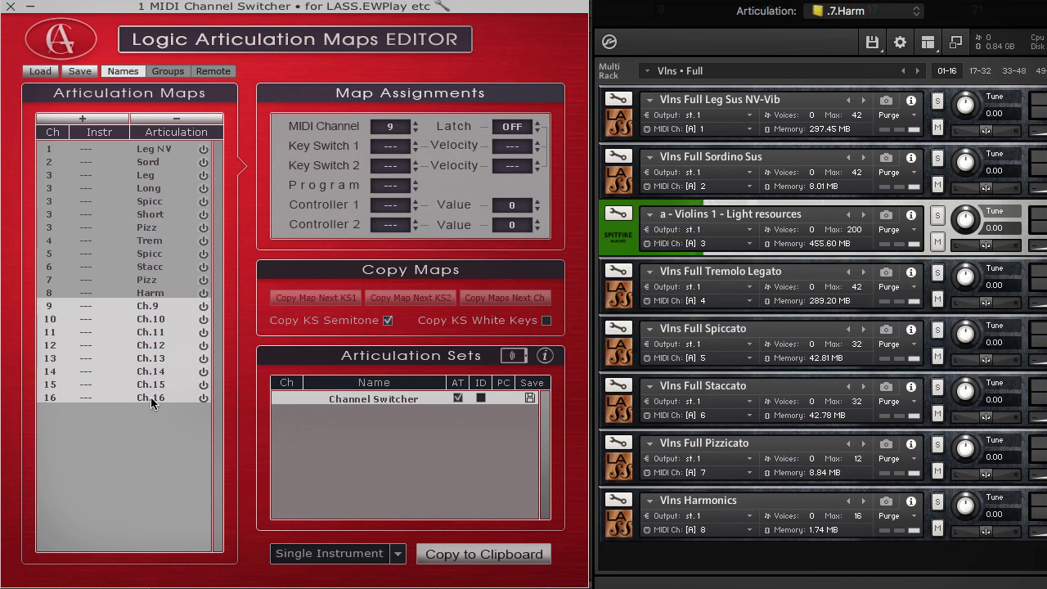
- Delete the unused maps Ch.9 to Ch.16 and assign the green group color to all maps on channel 3
key("Delete")
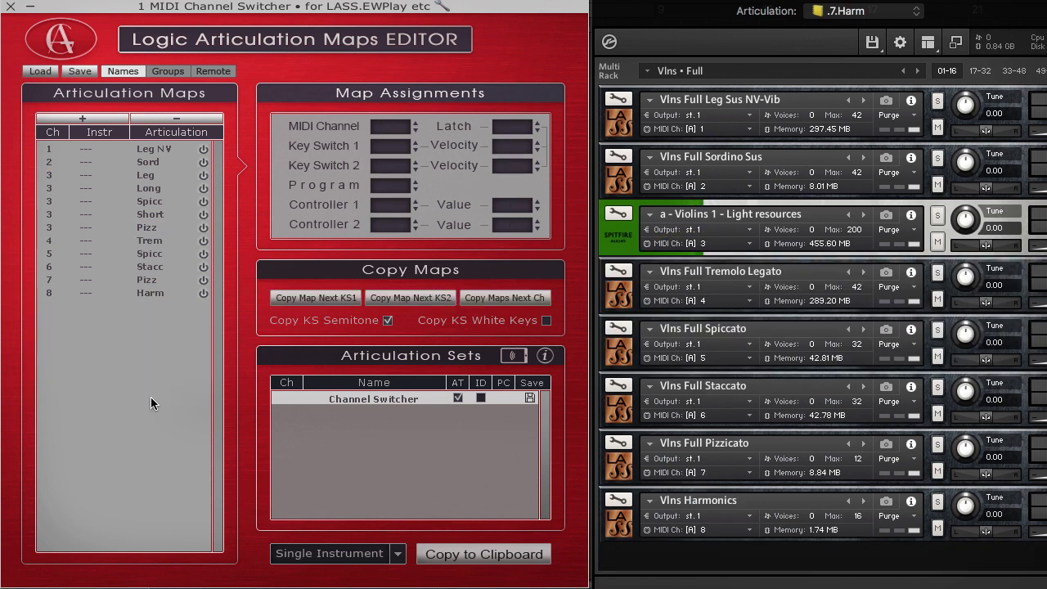
left_click(153, 180)
right_click(153, 180)
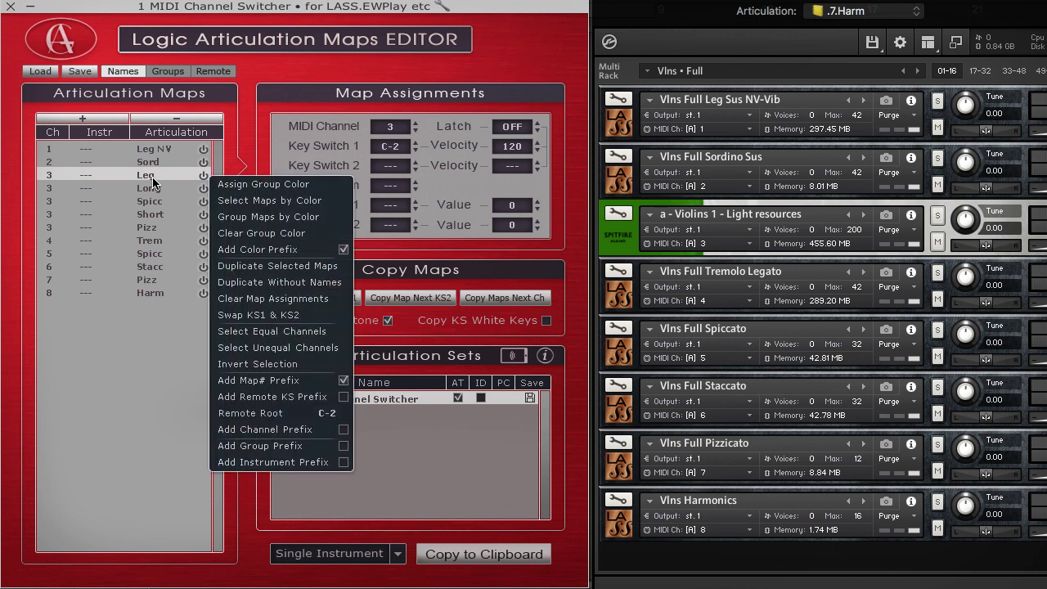
left_click(246, 332)
mouse_move(300, 186)
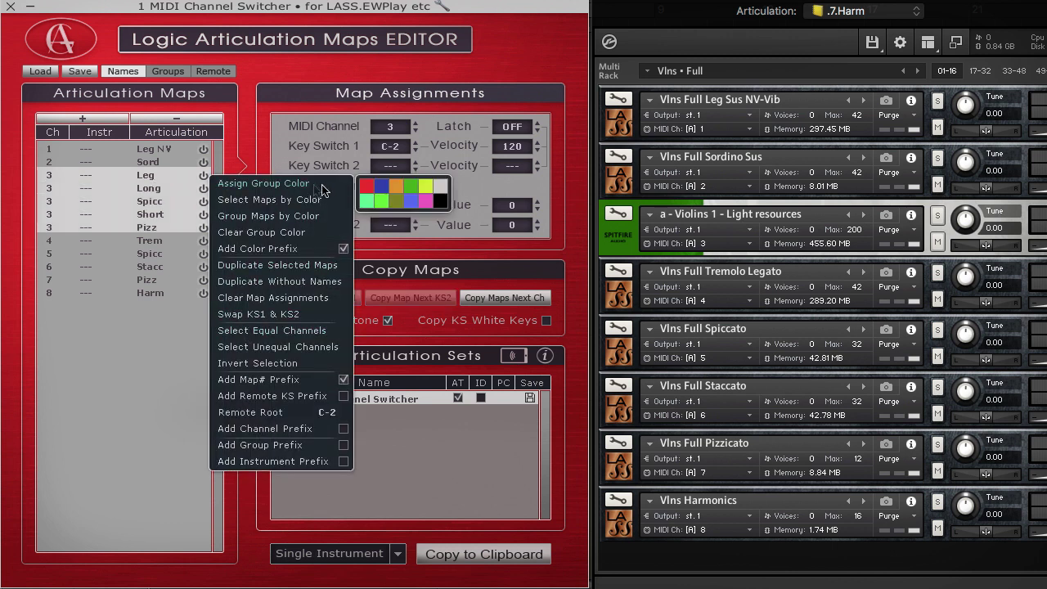
left_click(413, 191)
- Invert the selection and assign the orange group color to all maps outside channel 3
left_click(267, 365)
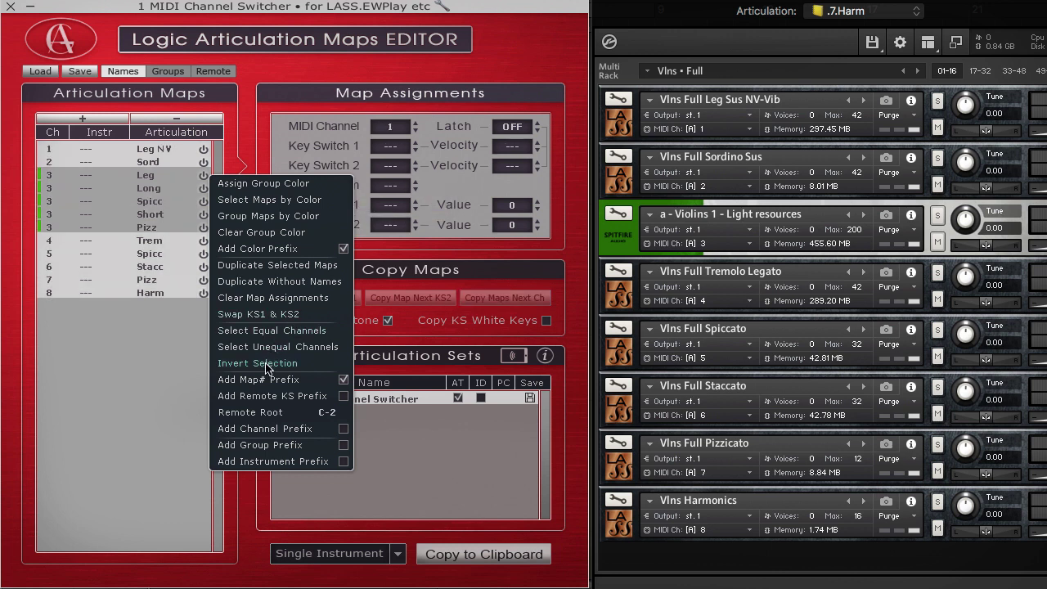
mouse_move(317, 191)
left_click(399, 190)
left_click(252, 164)
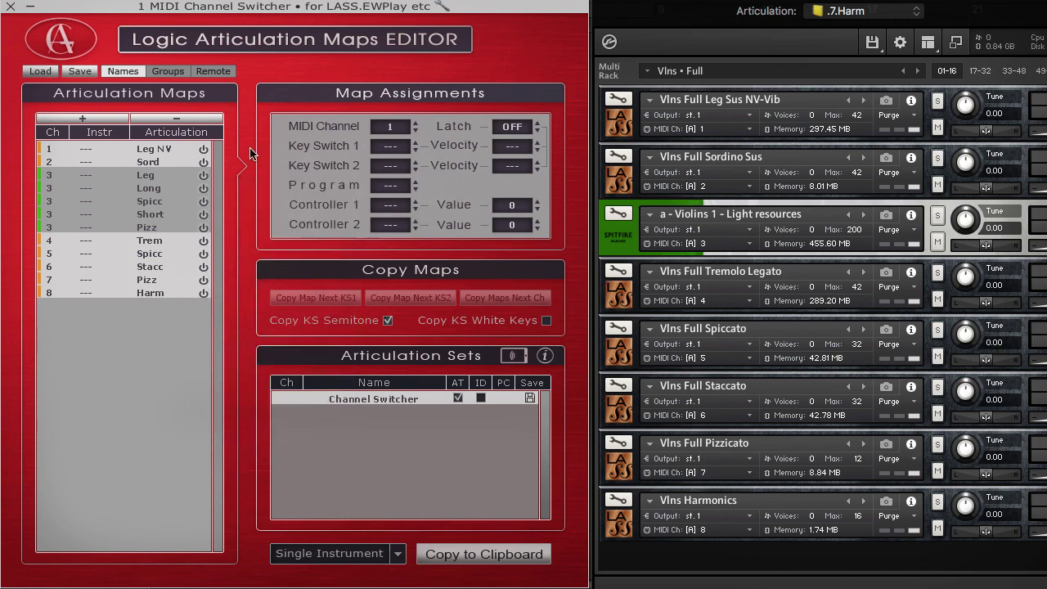
left_click(251, 165)
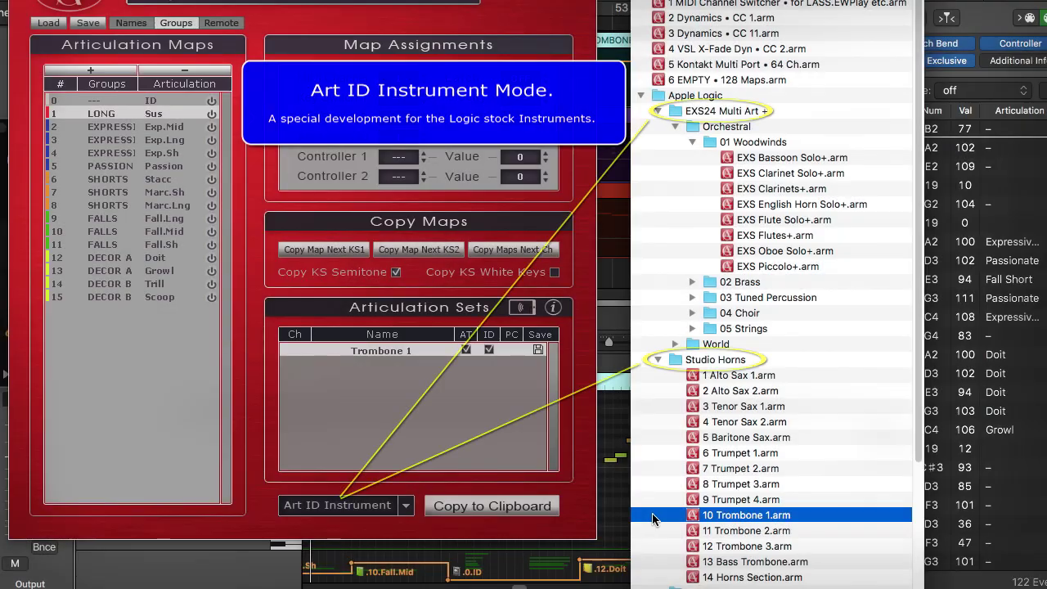
- Check the Art ID Instrument mode of the Trombone 1 set and examine the Articulation ID of the maps from Exp.Mid onward
left_click(406, 507)
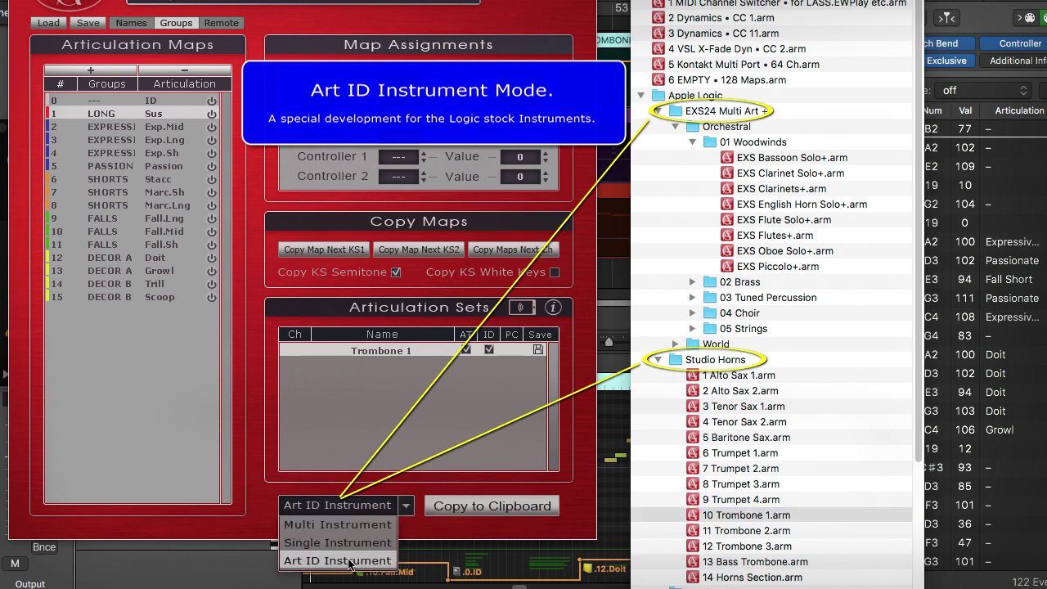
left_click(322, 417)
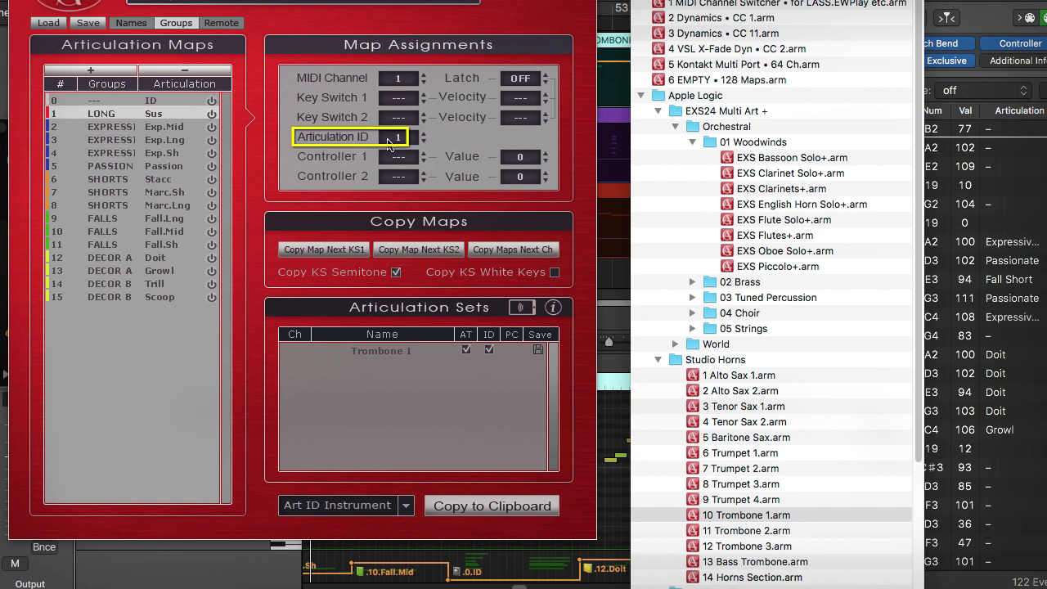
left_click(168, 128)
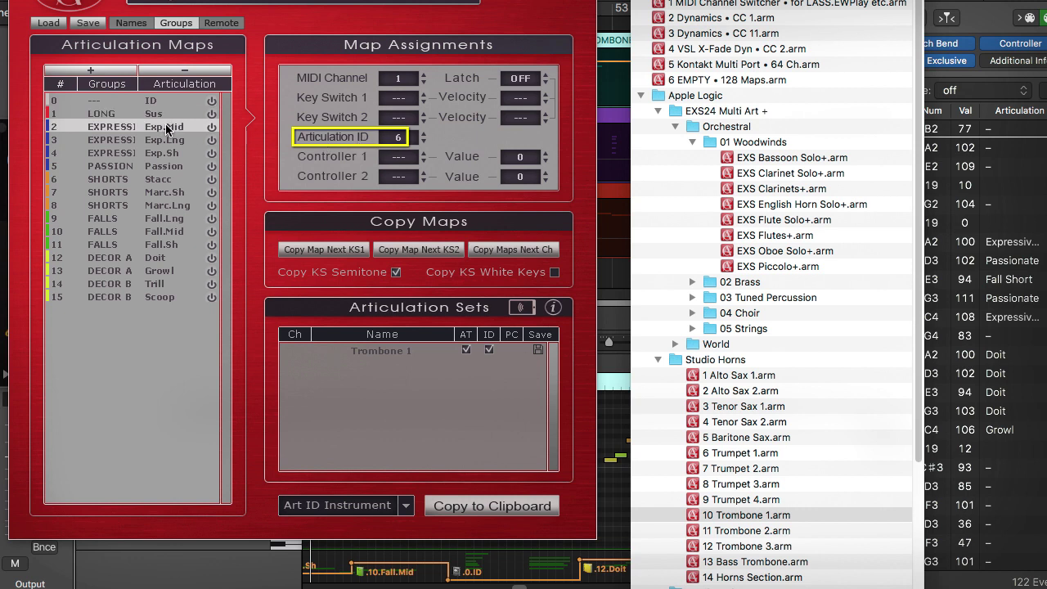
key("Down")
key("Down")
key("Down")
key("Down")
key("Down")
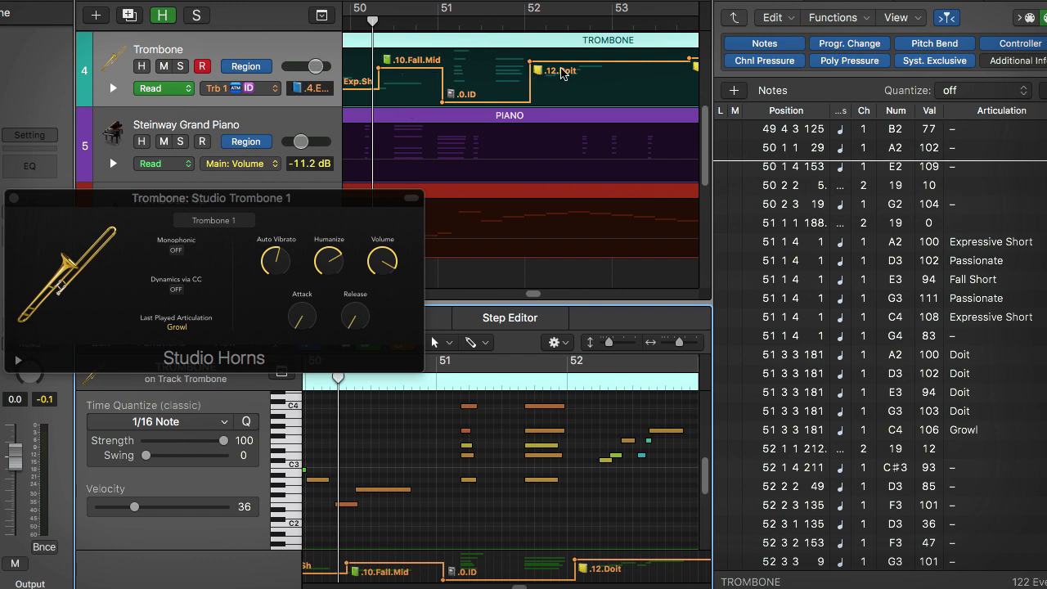
- Select the chord at the end of bar 51 and lower the Trill articulation point near bar 55 on the Trombone track after rewinding playback
left_click_drag(503, 400, 548, 492)
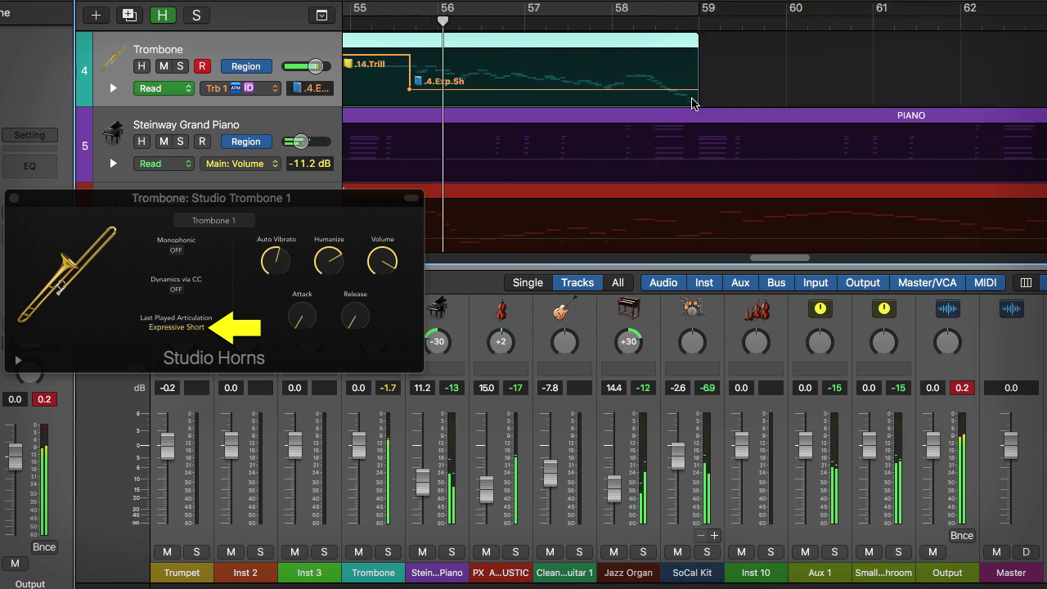
key("comma")
key("comma")
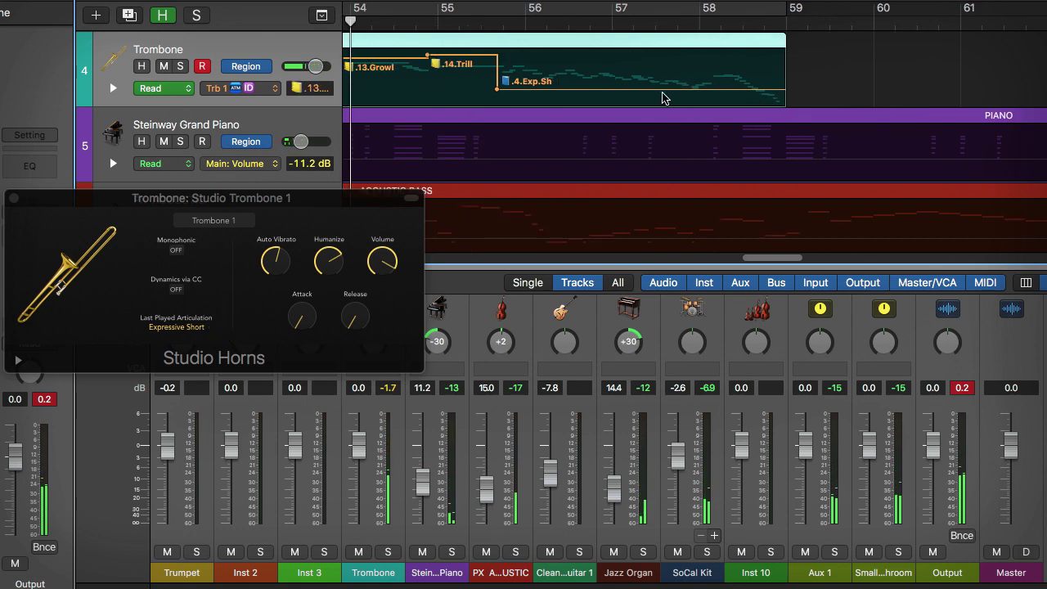
left_click_drag(428, 59, 427, 72)
key("space")
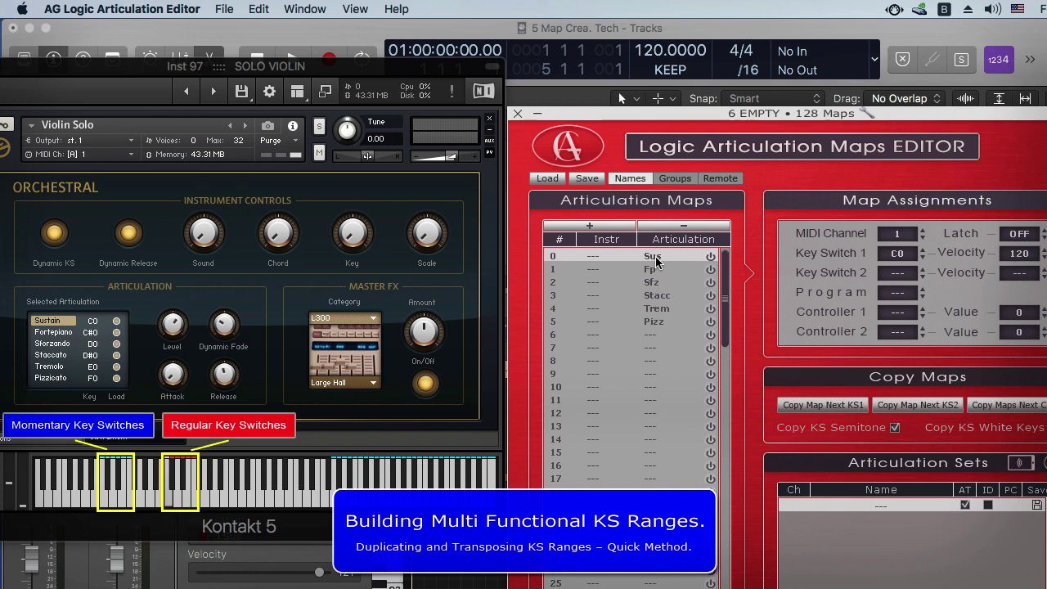
- Assign the red group color to the maps Sus through Pizz (0 to 5) and duplicate them with their names
left_click_drag(657, 260, 654, 321)
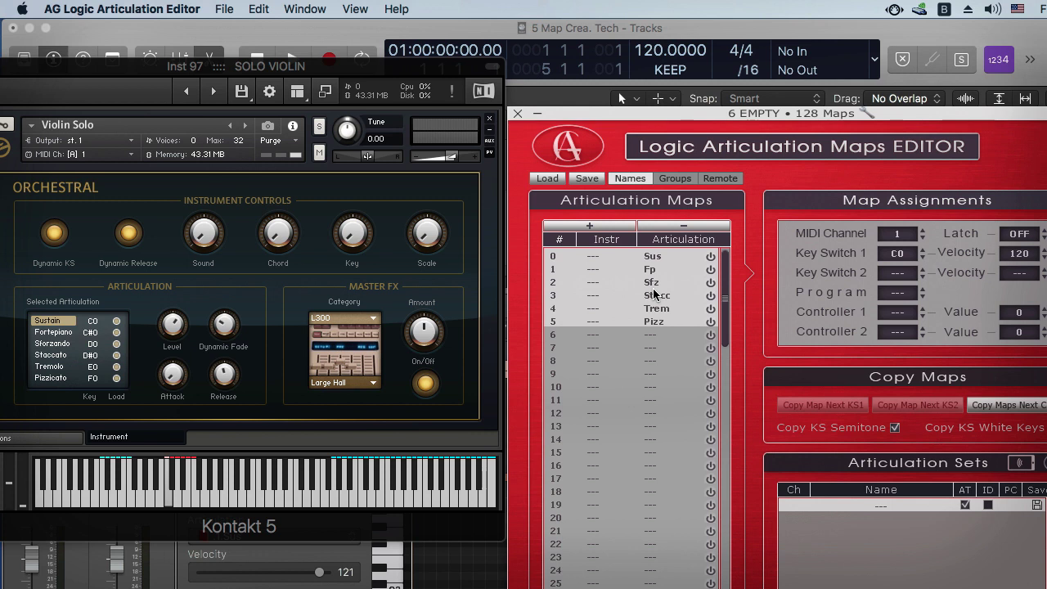
right_click(691, 297)
left_click(874, 299)
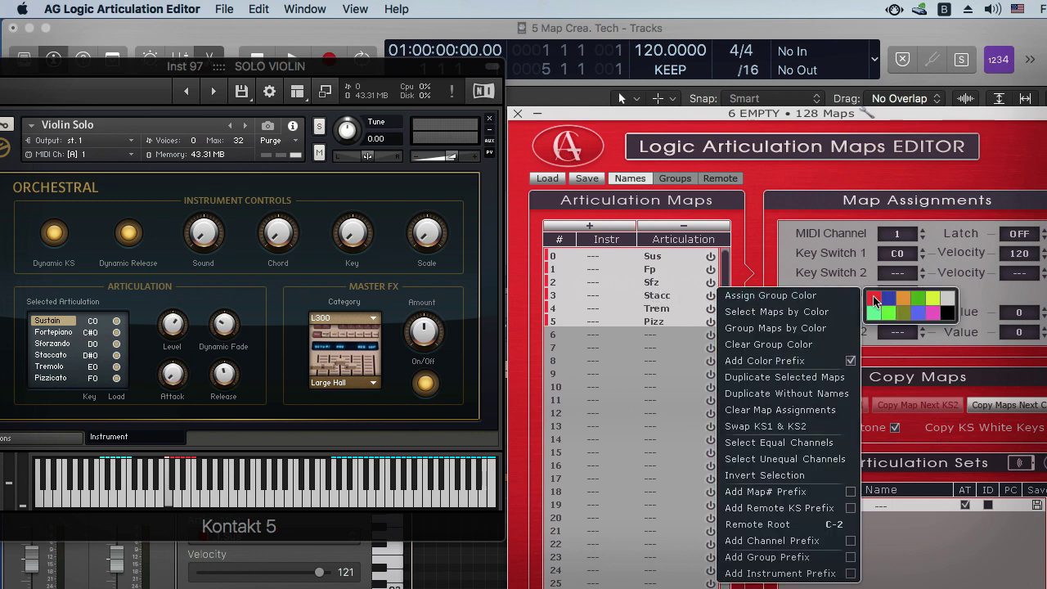
left_click(792, 383)
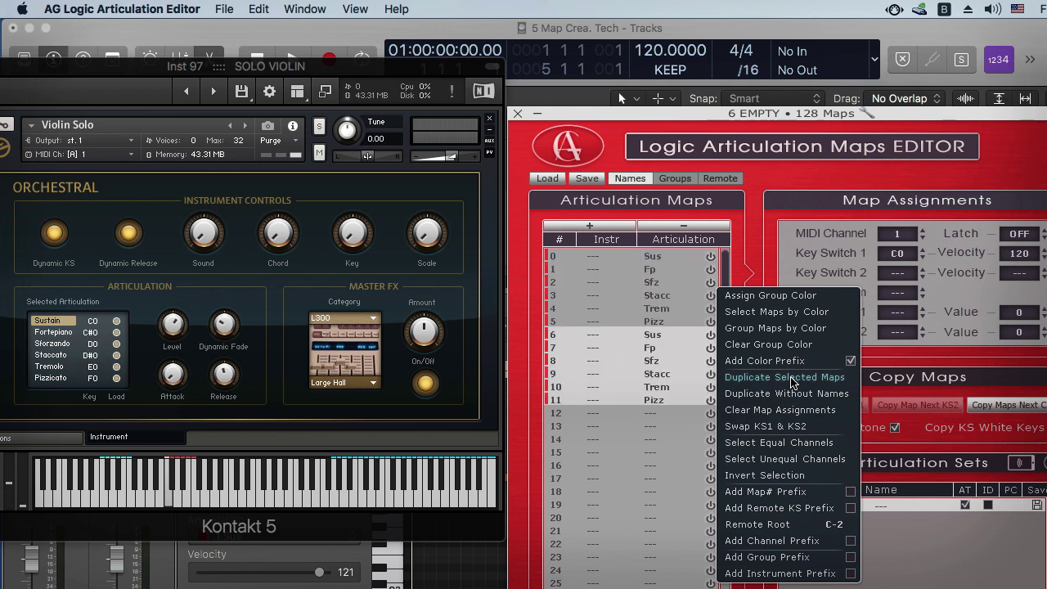
- Give the duplicated maps 6 to 11 the blue group color and transpose their Key Switch 1 range to start at C-1
mouse_move(810, 300)
left_click(887, 300)
left_click_drag(901, 259, 896, 304)
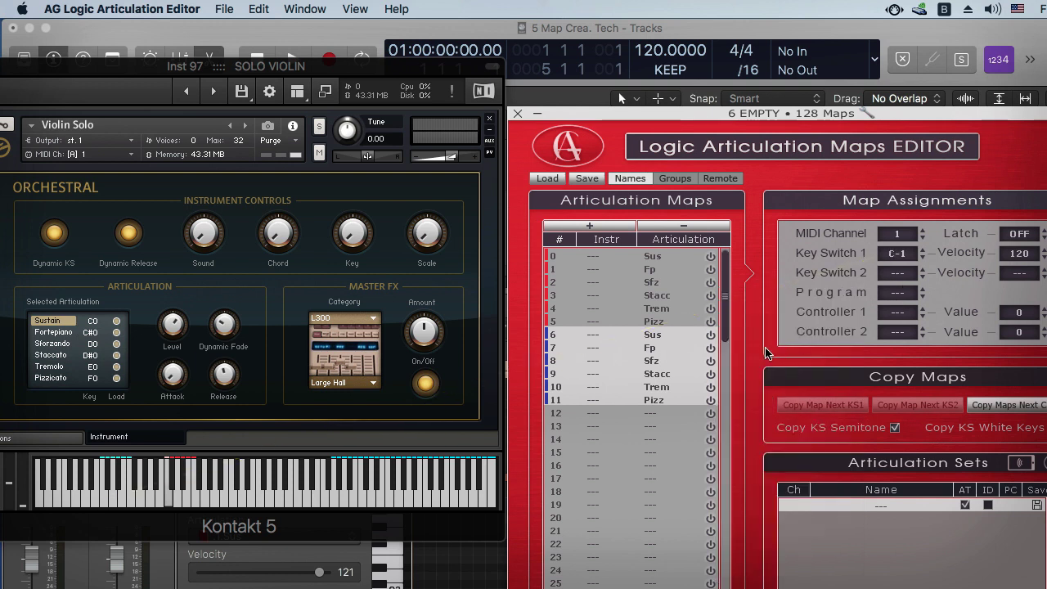
- Add the prefix Mo. to the names of the duplicated maps and extend the selection to all maps from 0 to 11
left_click(646, 335)
type("Mo.")
key("Return")
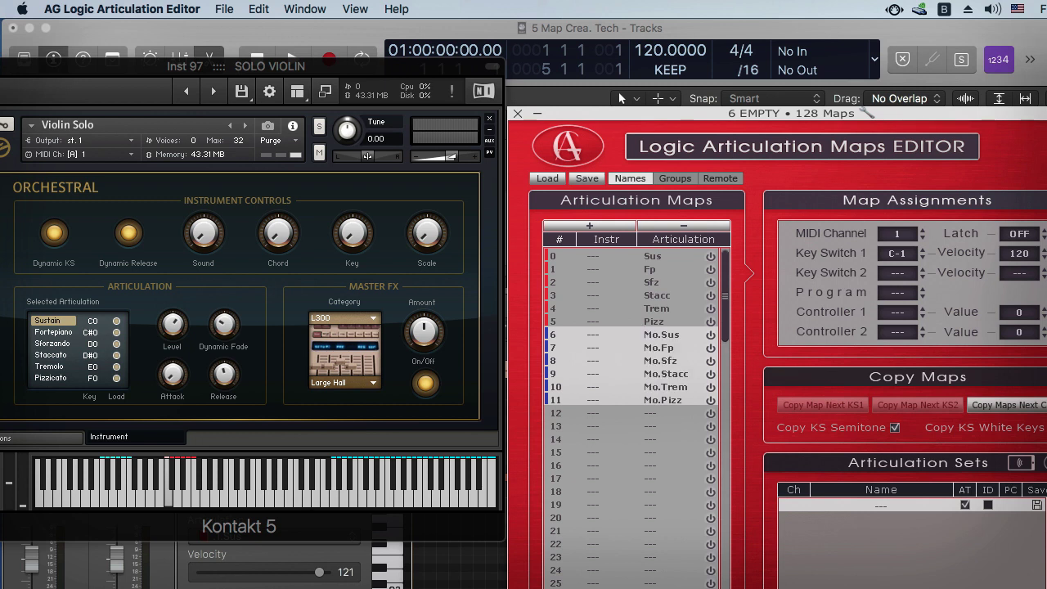
left_click(657, 258, "shift")
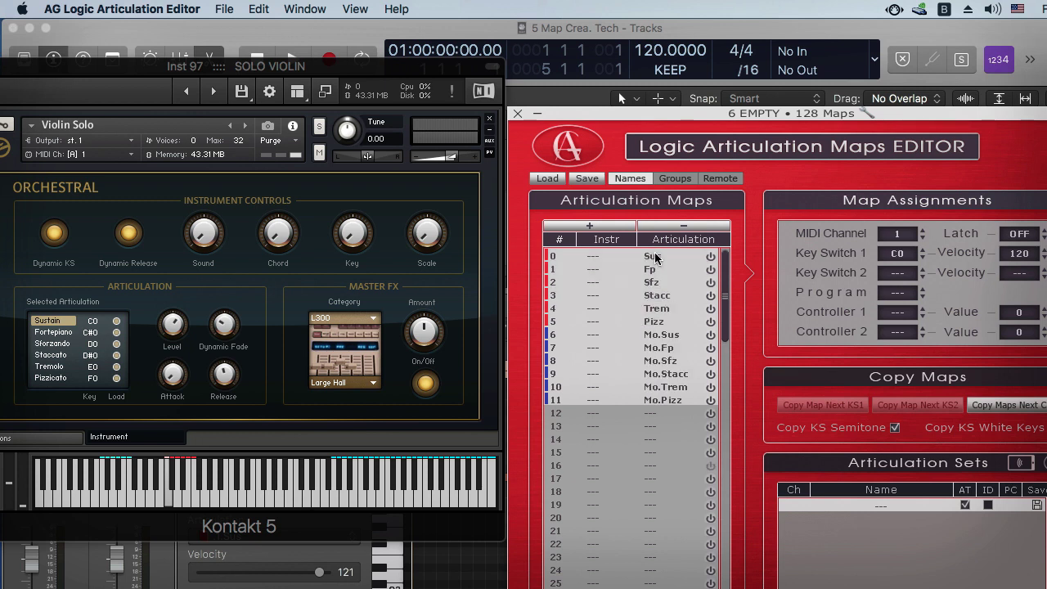
- Turn on Latch for the selected maps 0 to 11 and optimize the articulation set
left_click(1043, 233)
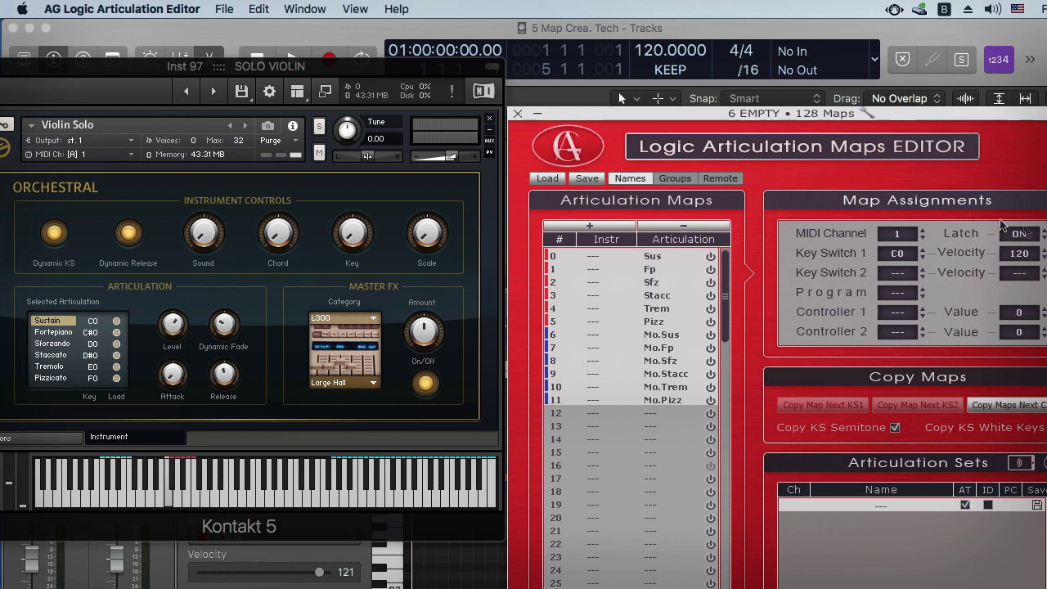
left_click(224, 9)
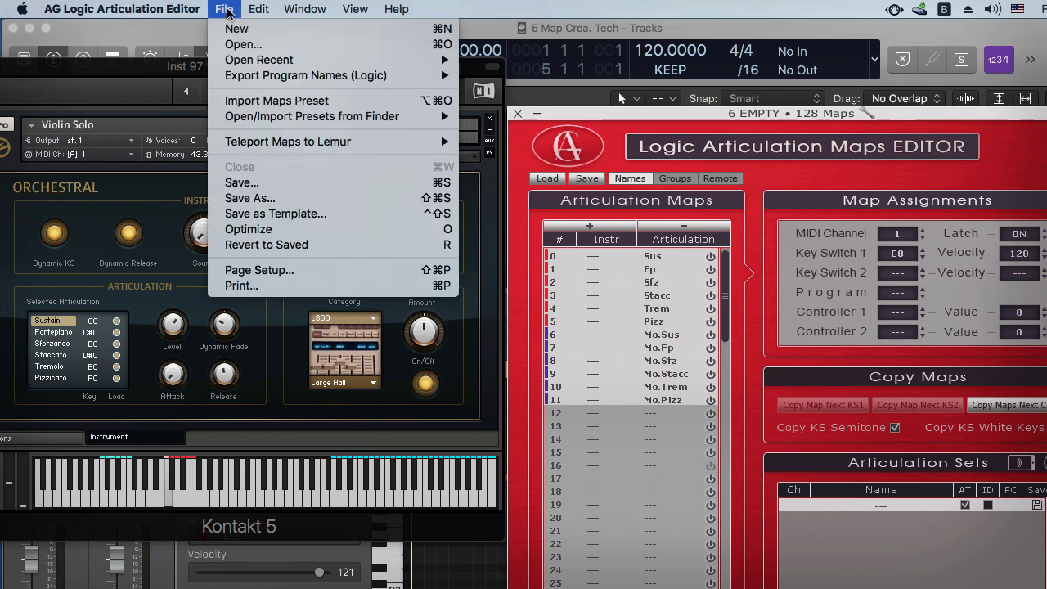
left_click(234, 230)
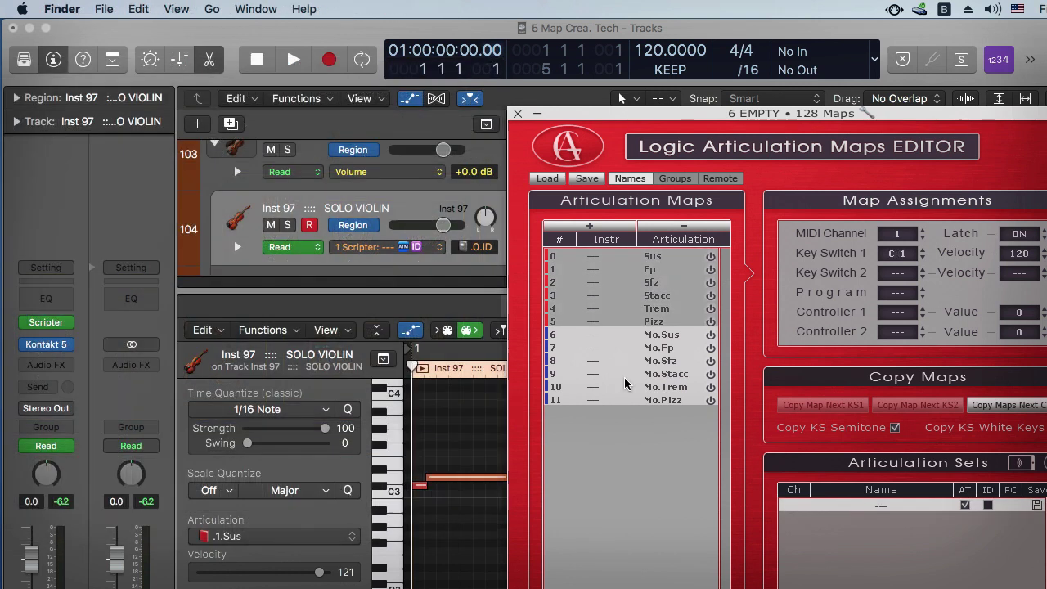
- Set the Key Switch 1 velocity of the Mo. maps 6 to 11 to 100 and play back the SOLO VIOLIN region
left_click(1016, 260)
left_click(1017, 256)
type("100")
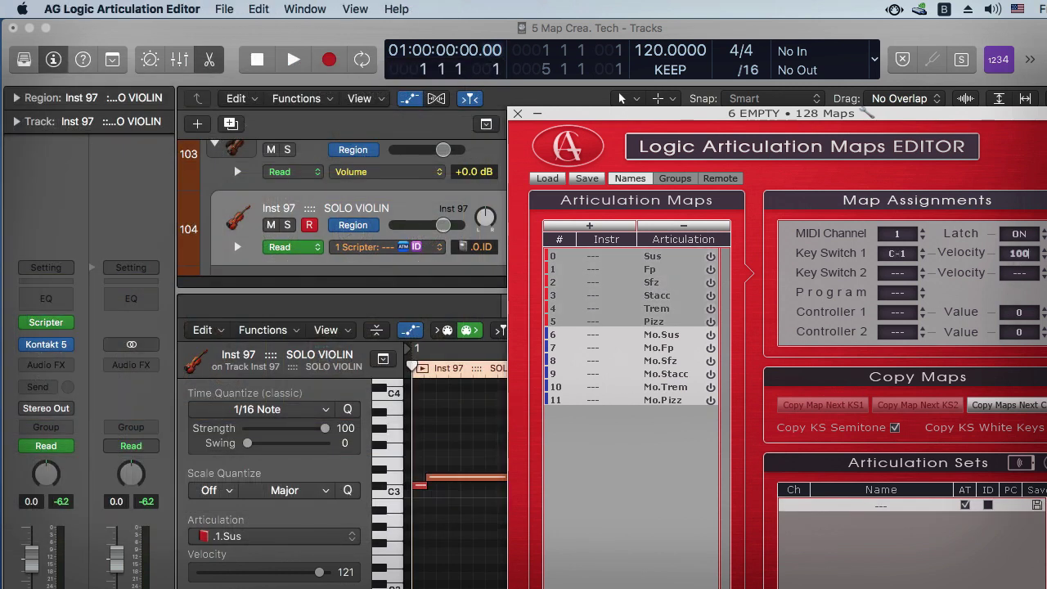
key("Return")
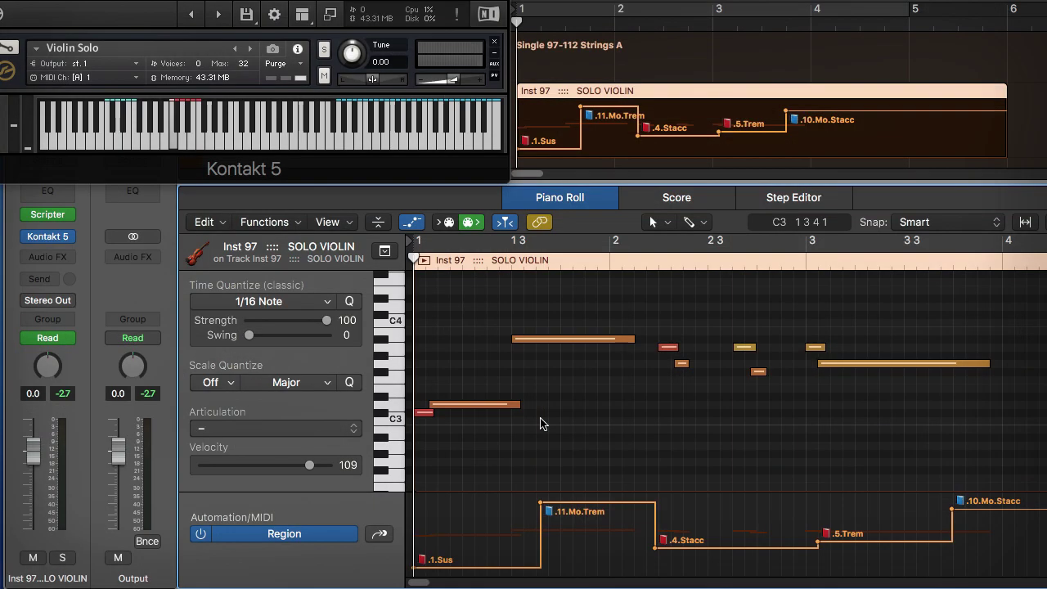
key("space")
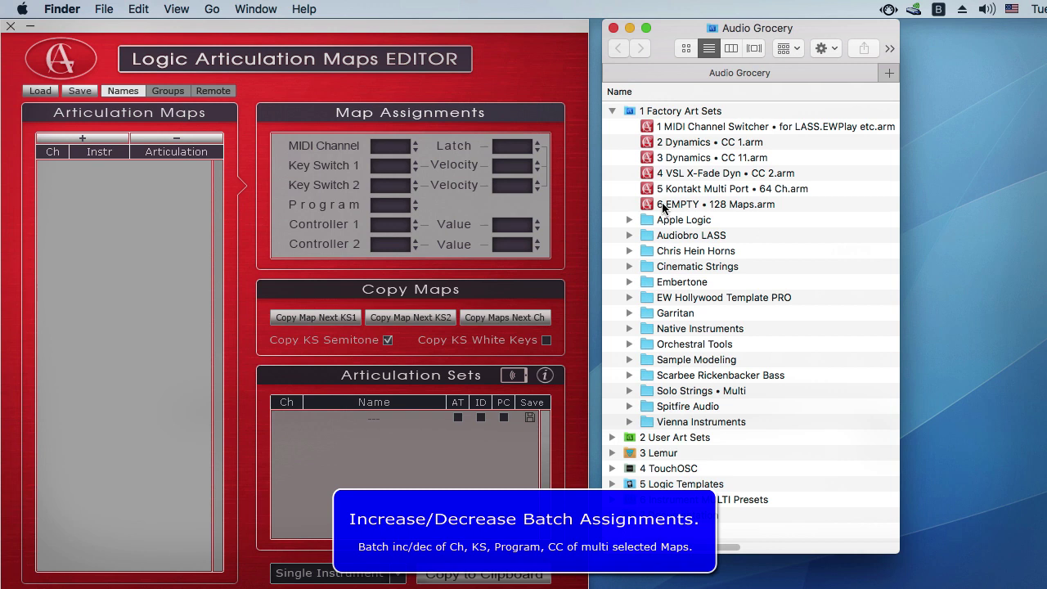
- Load the factory set 6 EMPTY • 128 Maps.arm into the editor without saving the untitled document
left_click(662, 205)
left_click_drag(663, 206, 164, 257)
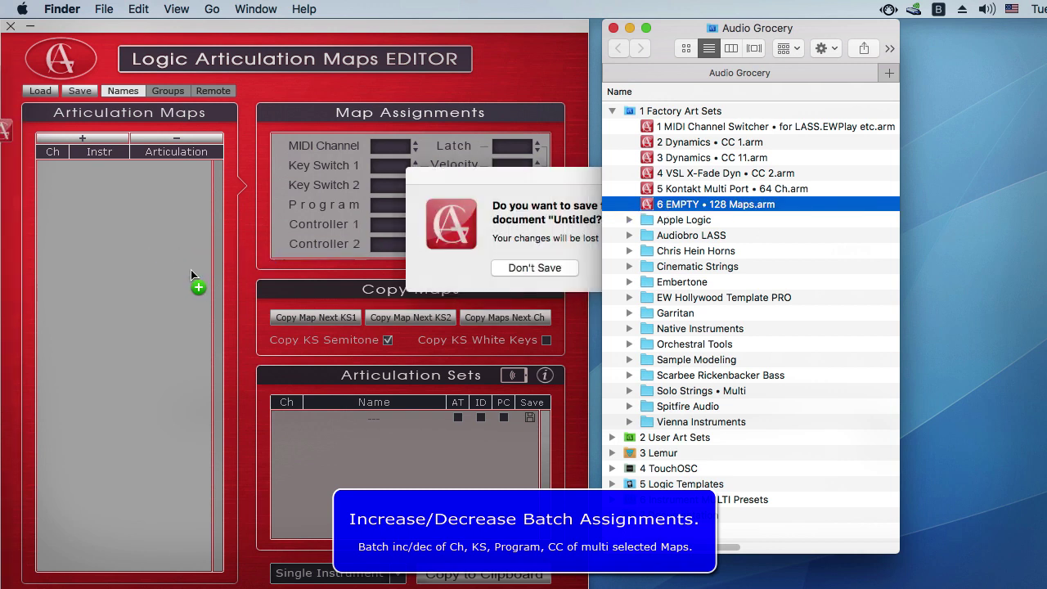
left_click(537, 267)
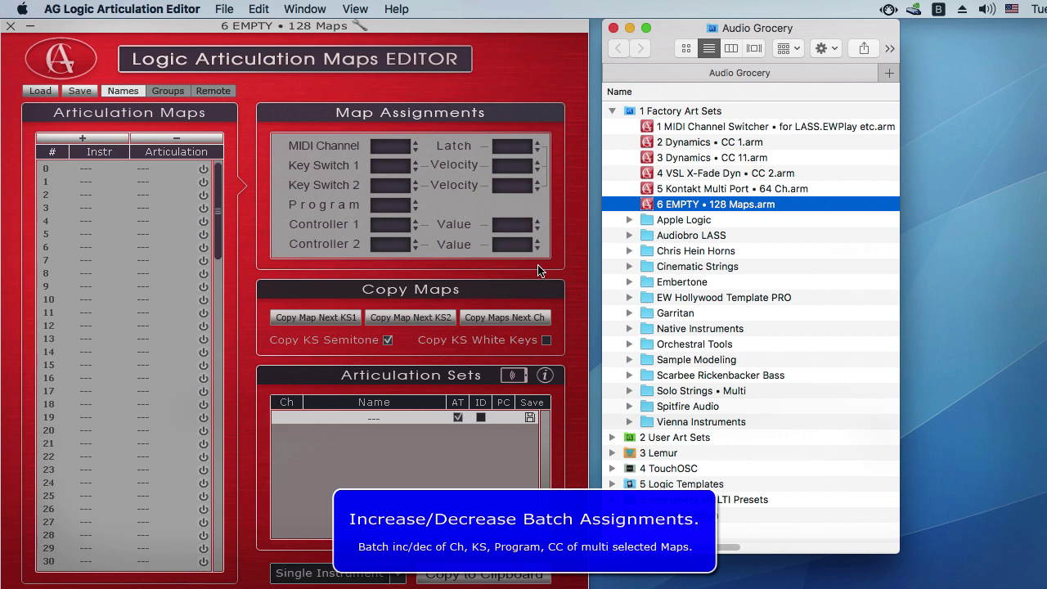
- Assign the red group color to maps 0 to 15 and turn on the channel prefix
left_click(84, 169)
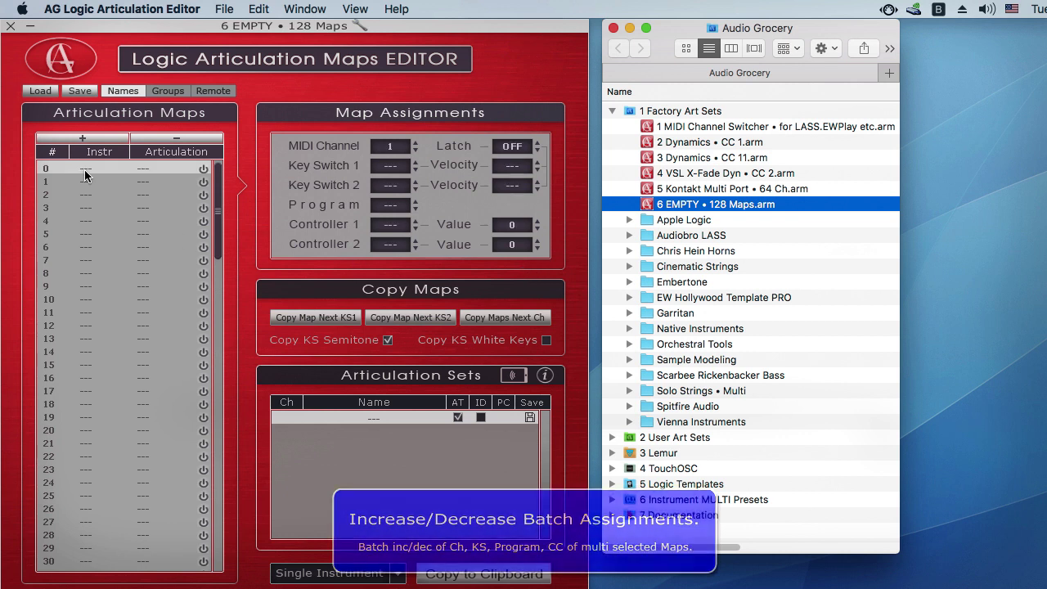
left_click(79, 364, "shift")
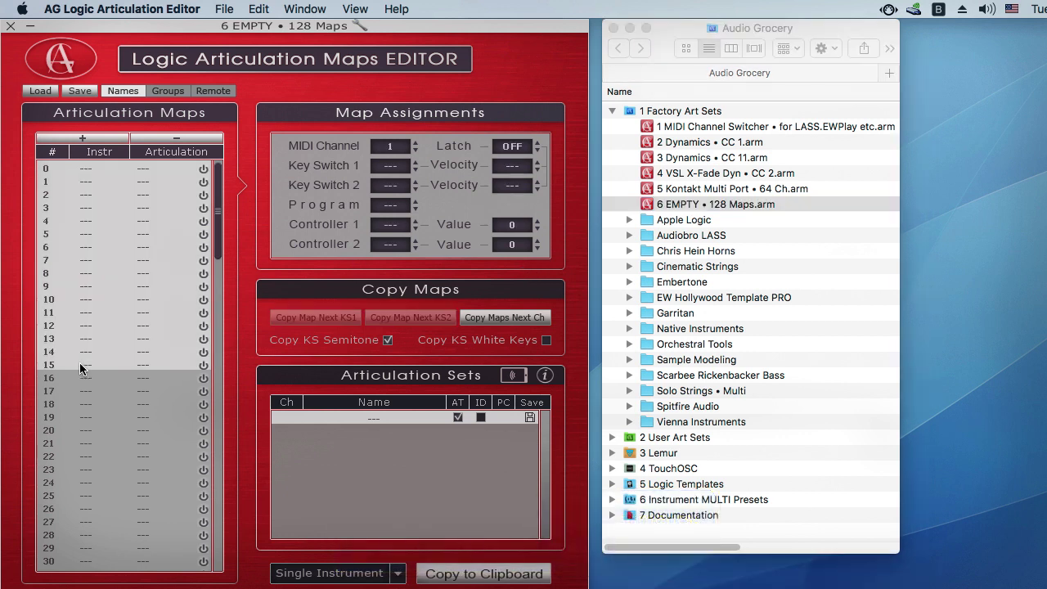
right_click(74, 170)
mouse_move(237, 175)
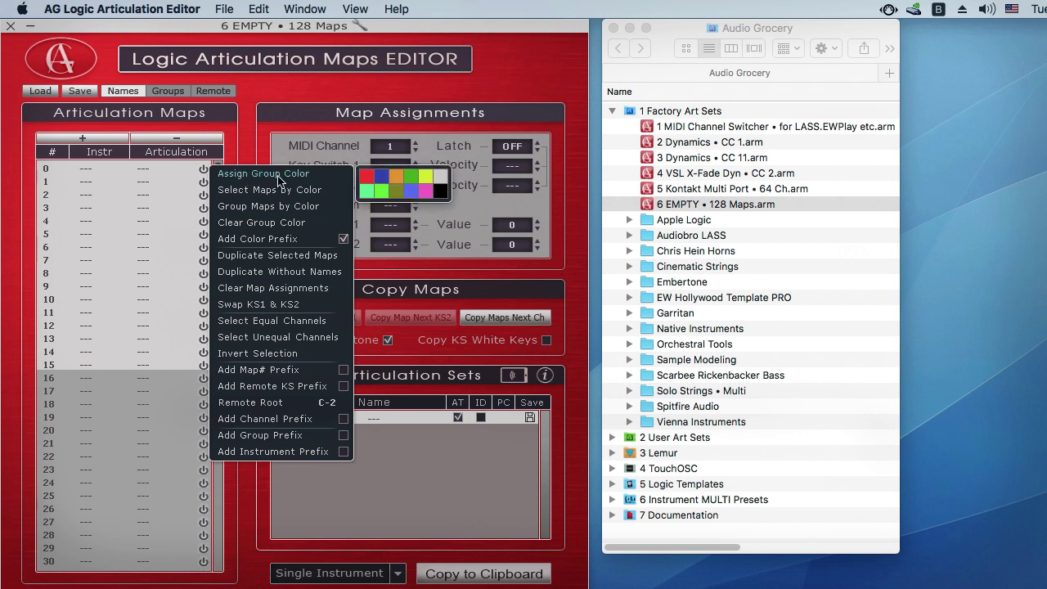
left_click(367, 176)
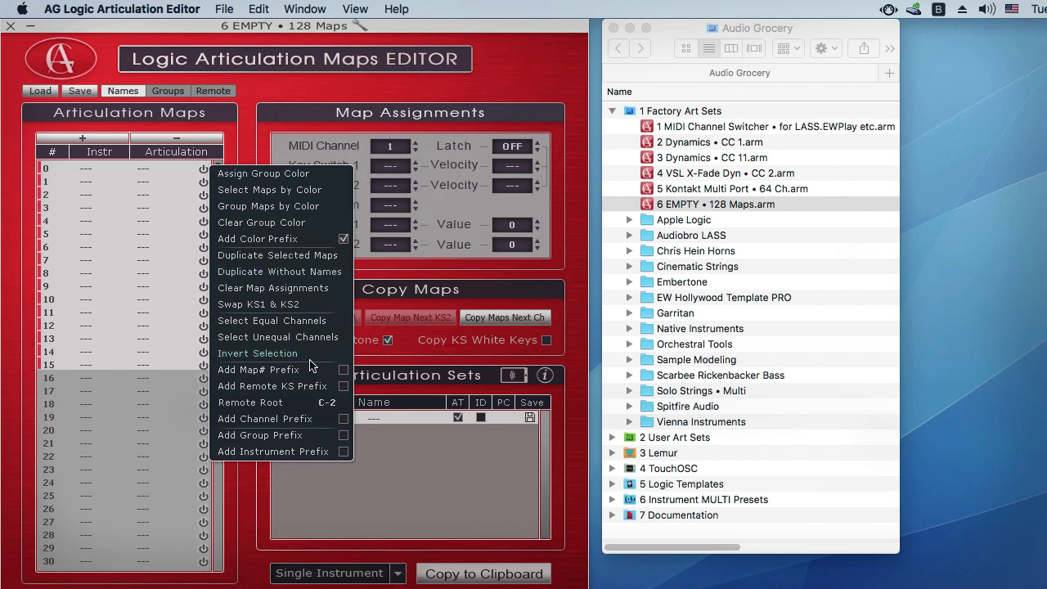
left_click(286, 418)
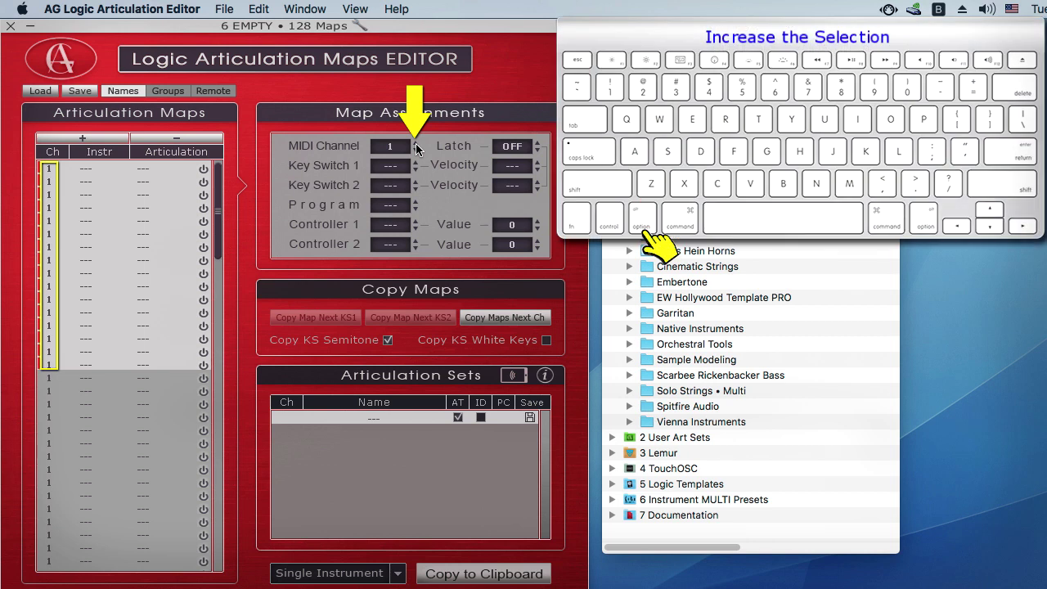
- Assign ascending MIDI channels 1 to 16 to maps 0 to 15, and descending channels 7 to 1 to maps 9 to 15
left_click(416, 143, "alt")
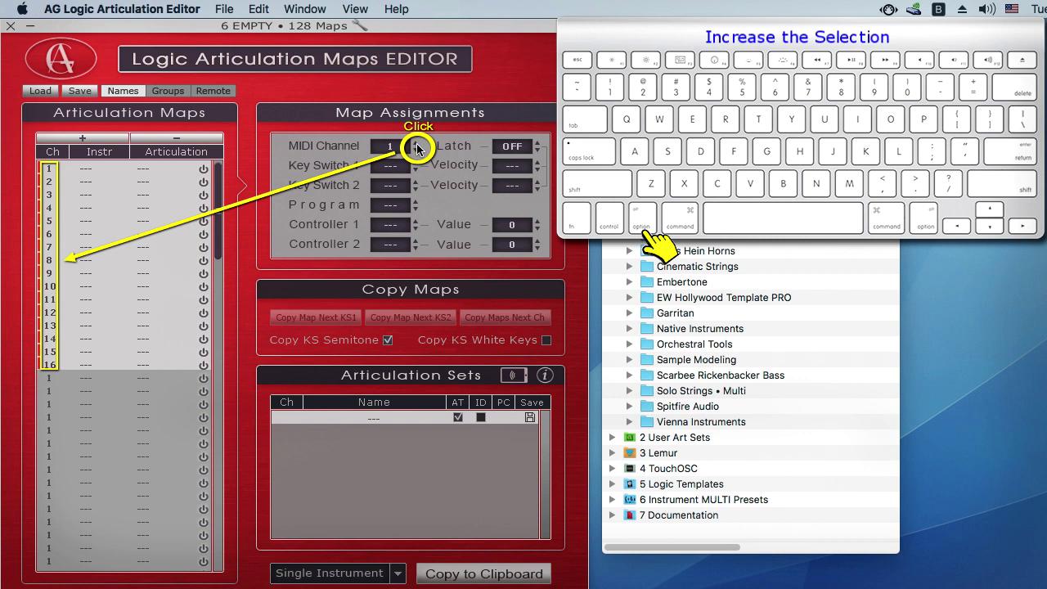
left_click(415, 153, "alt")
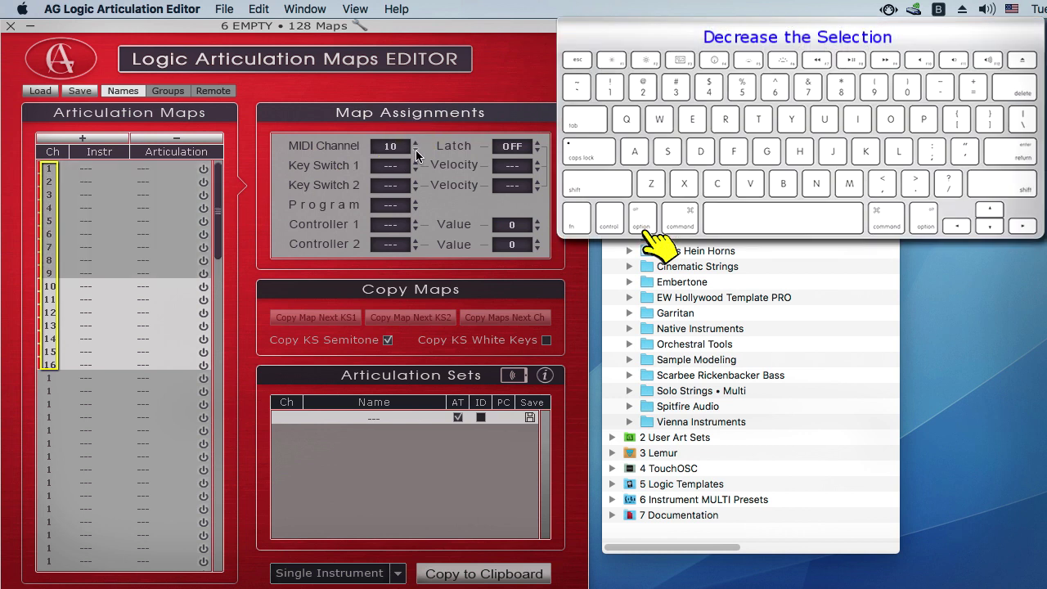
left_click(415, 153, "alt")
left_click_drag(49, 300, 48, 353)
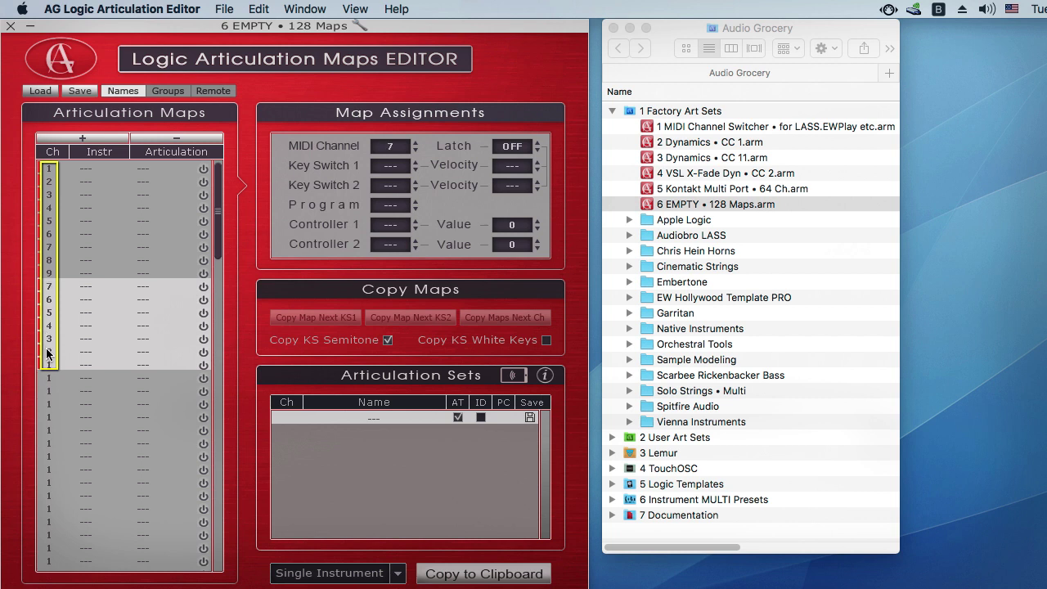
- Raise the descending MIDI channels of maps 9 to 15 to start at 13, and equalize maps 2 to 15 to channel 3
left_click_drag(388, 149, 399, 132)
left_click(91, 194, "shift")
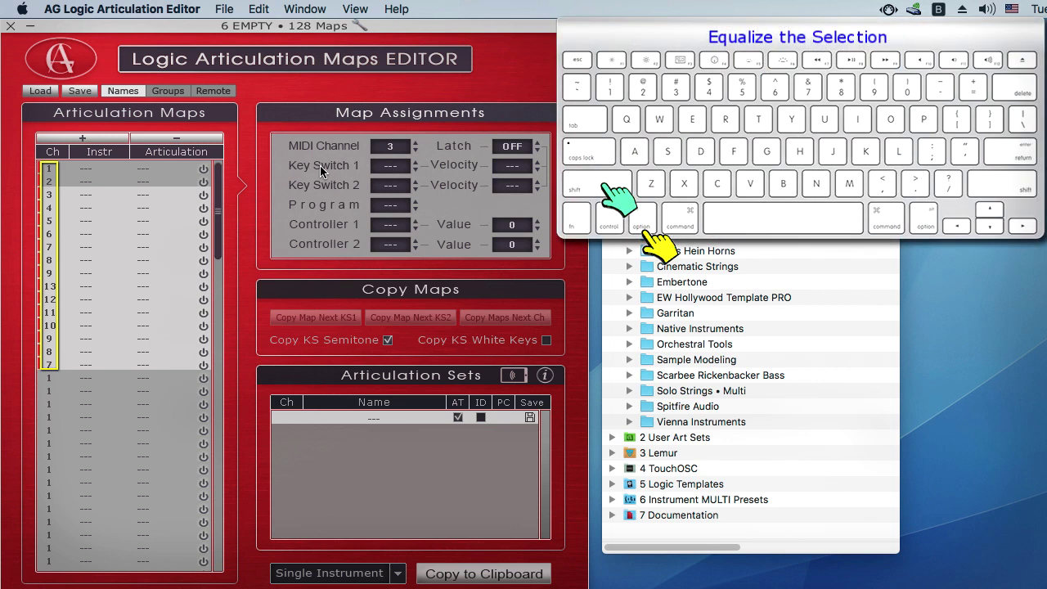
left_click(390, 151, "alt+shift")
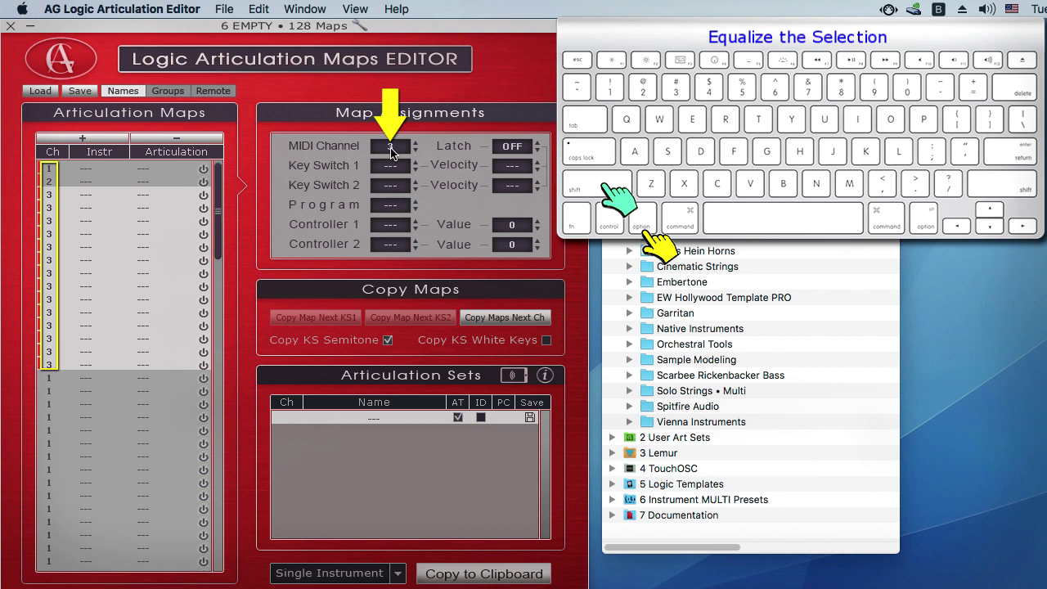
- Revert the 6 EMPTY • 128 Maps set to its saved version, discarding the channel and color changes
left_click(224, 9)
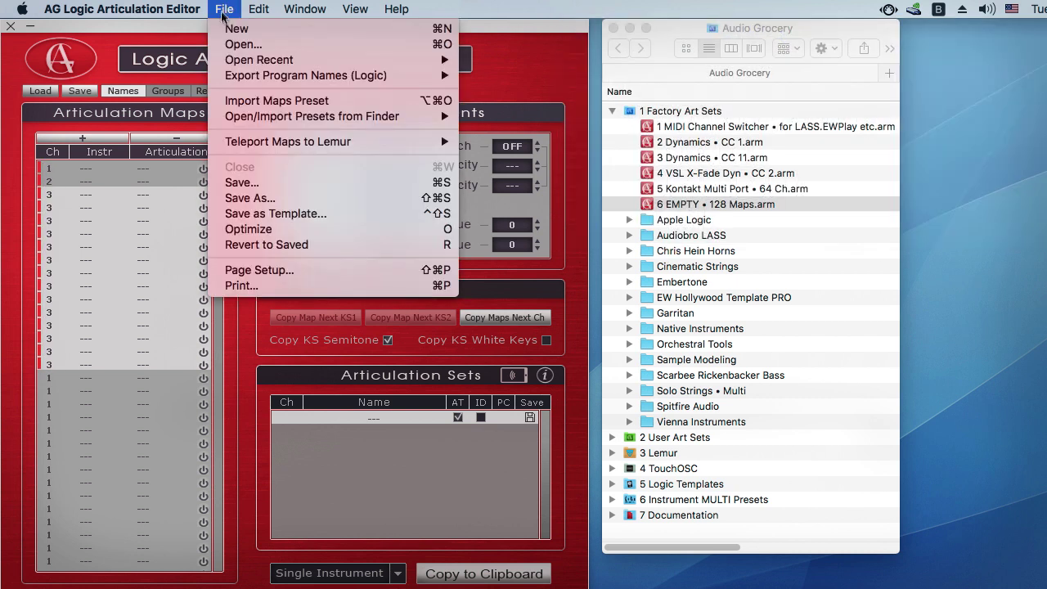
left_click(240, 245)
left_click(526, 270)
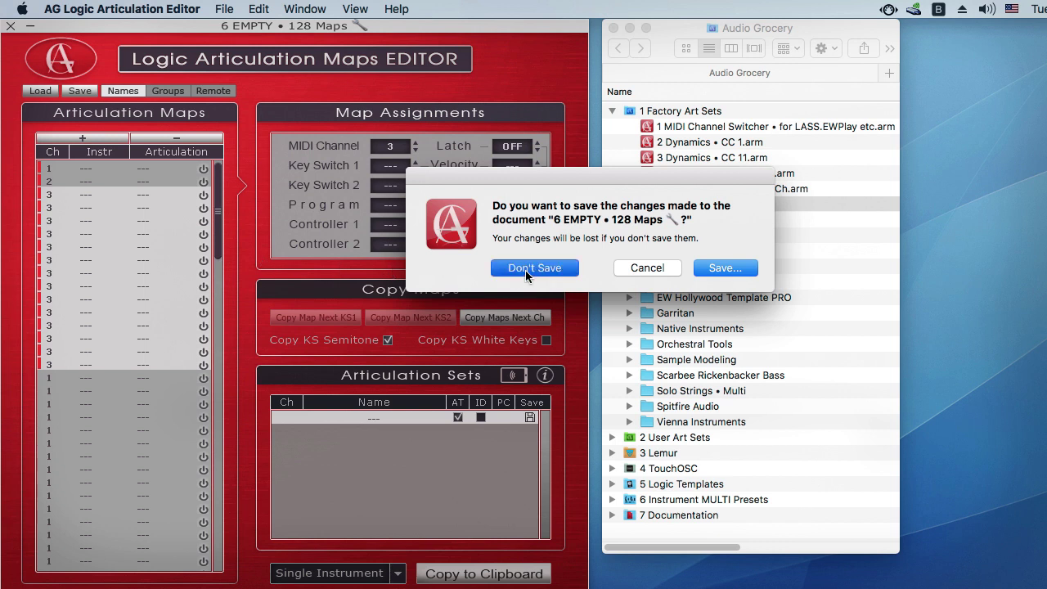
- Select maps 0 to 14 and assign them the red group color
left_click(143, 170)
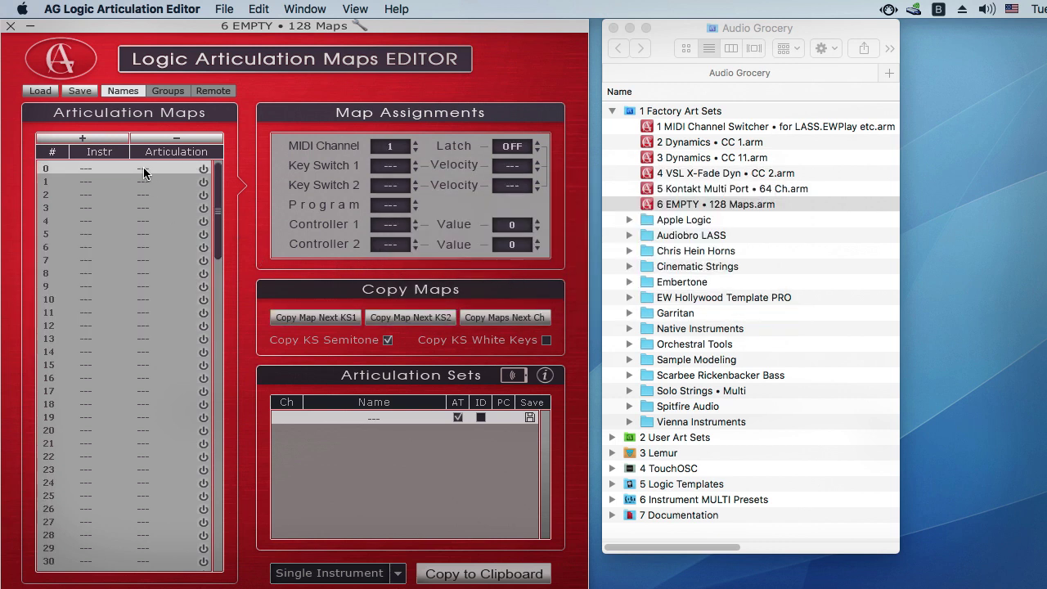
left_click(141, 353, "shift")
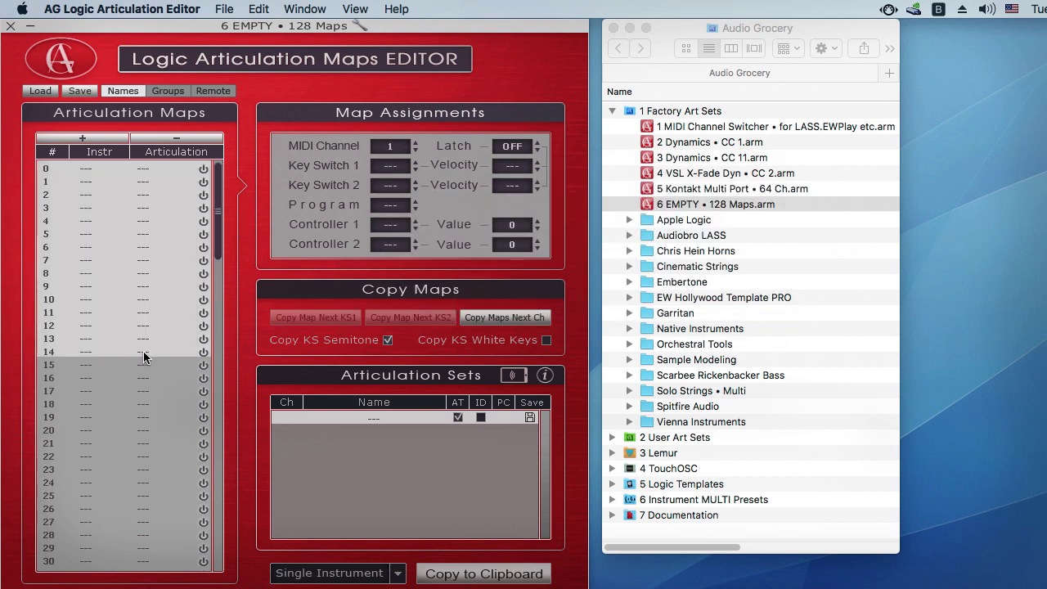
right_click(143, 221)
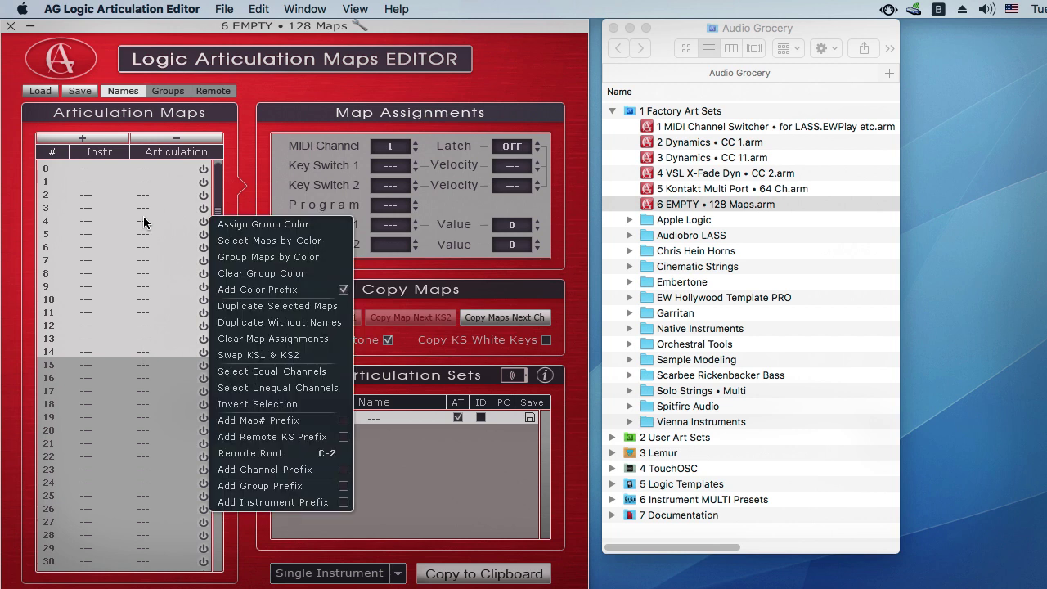
mouse_move(272, 224)
left_click(364, 231)
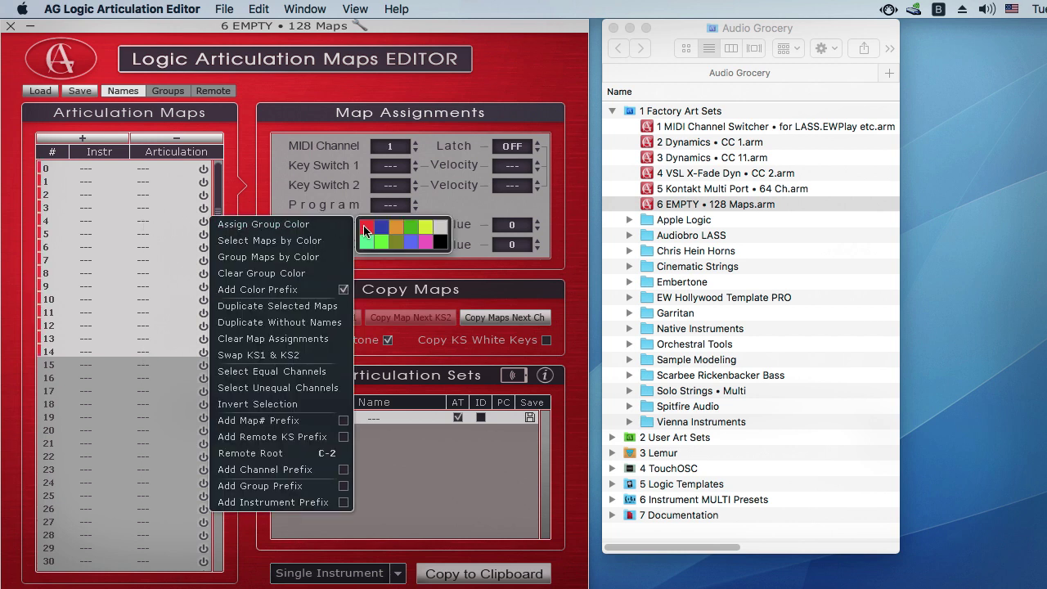
- Set Key Switch 1 of maps 0 to 14 to C0 and batch-increase it by semitones up to D1
left_click(399, 157)
left_click_drag(403, 143, 423, 115)
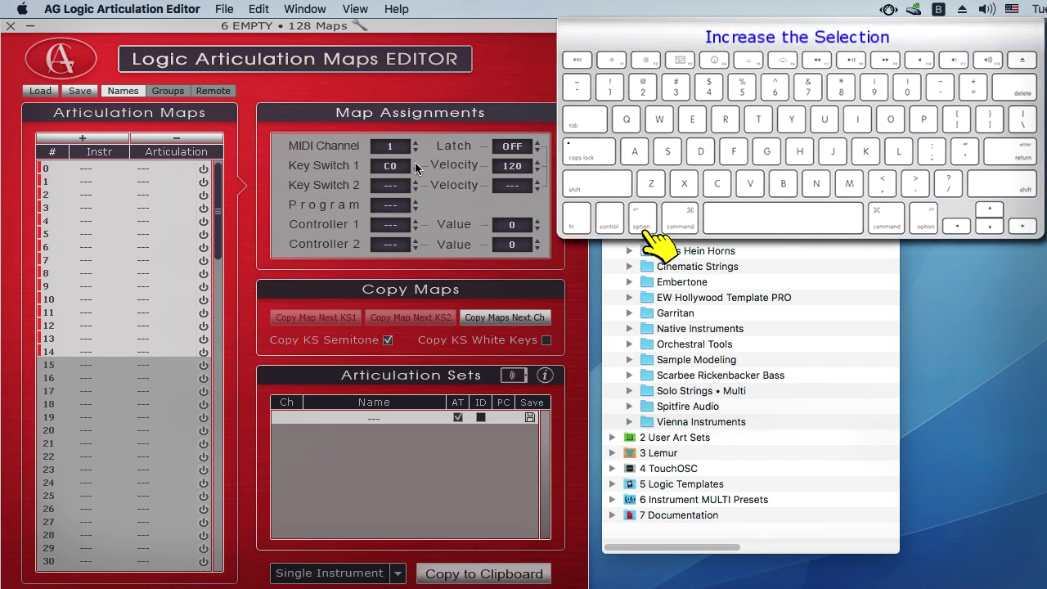
left_click(415, 166, "alt")
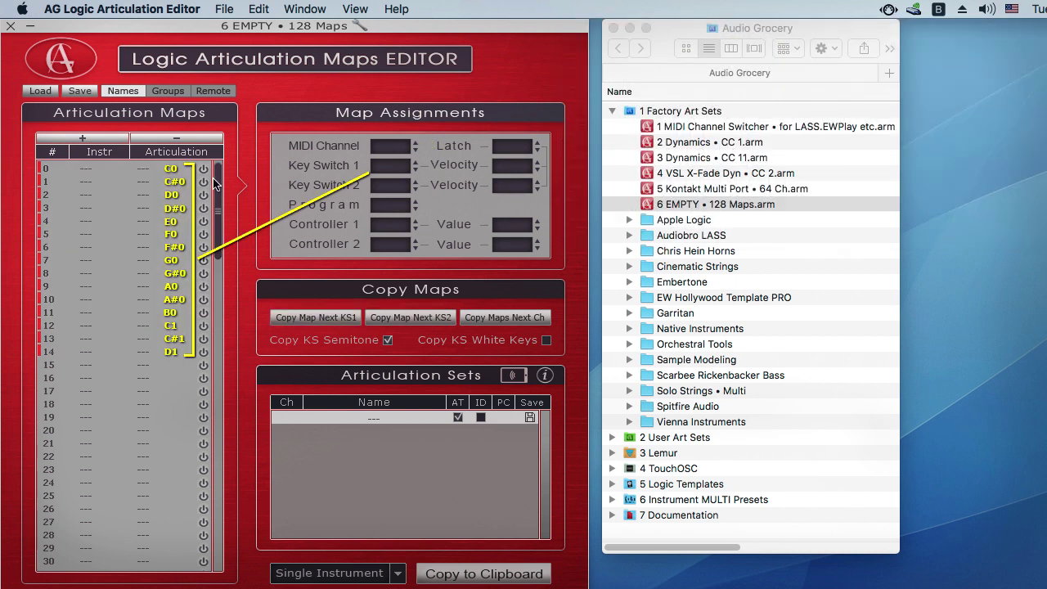
- Go through the red maps one by one from map 0 to examine their Key Switch 1 notes
left_click(144, 170)
key("Down")
key("Down")
key("Down")
key("Down")
key("Down")
key("Down")
key("Down")
key("Down")
key("Down")
key("Down")
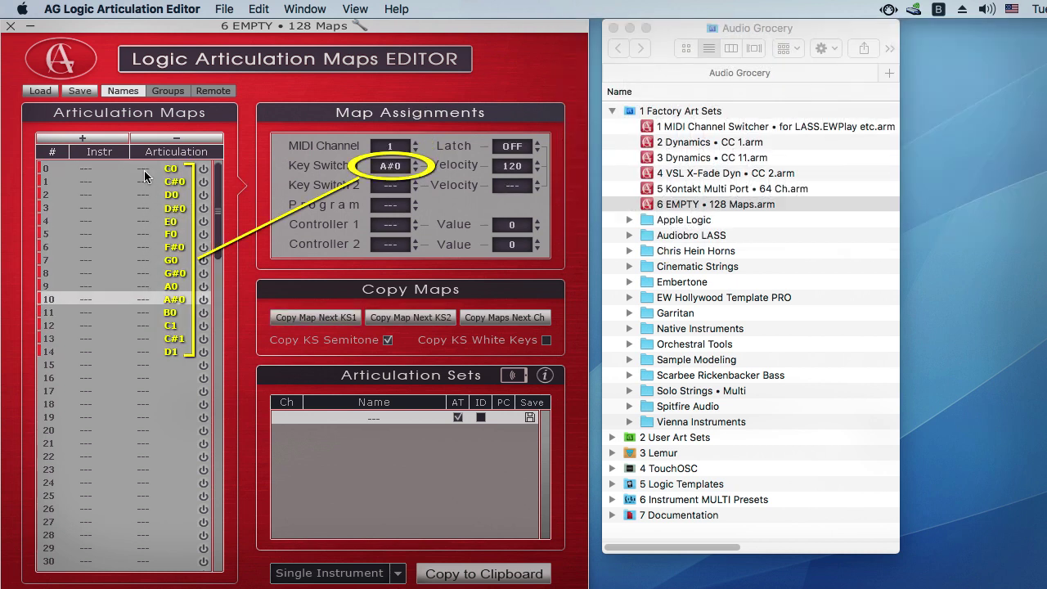
key("Down")
key("Down")
key("Down")
- Name the articulation of all maps 0 to 14 Test and optimize the set
left_click(144, 170)
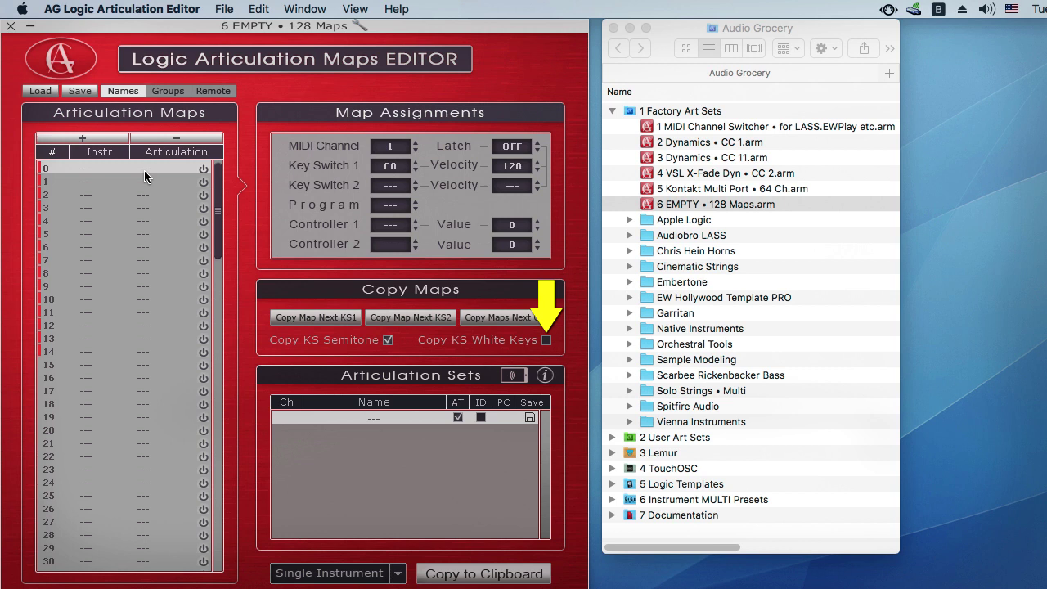
left_click(140, 354, "shift")
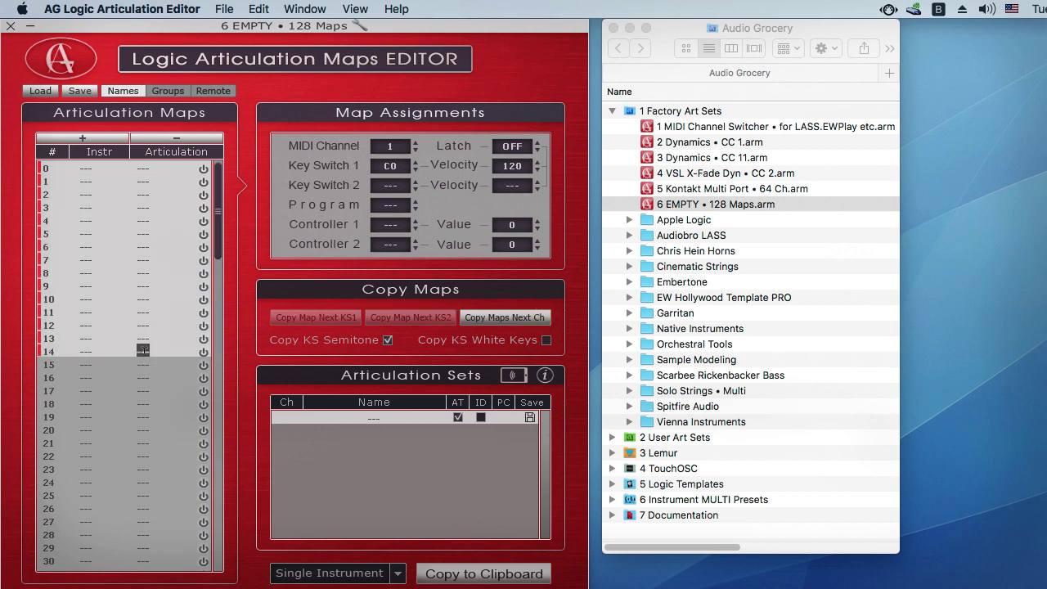
type("Test")
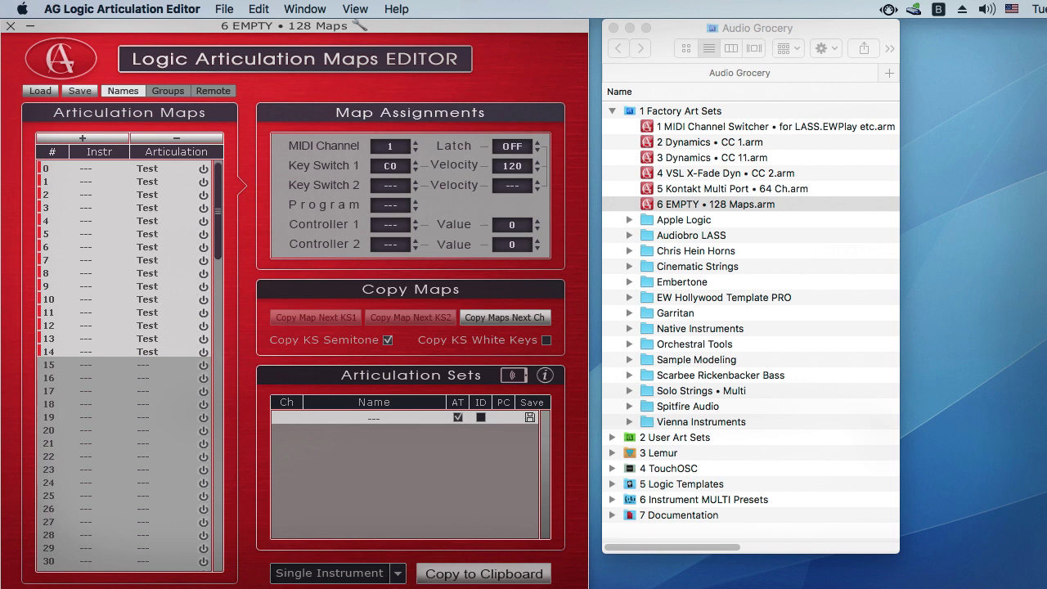
left_click(226, 10)
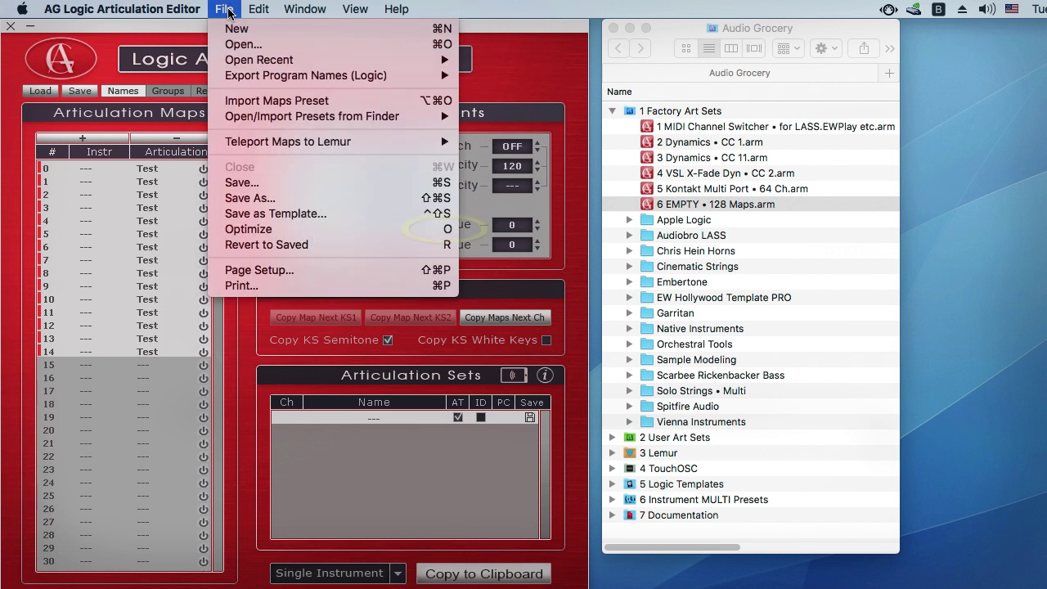
left_click(238, 231)
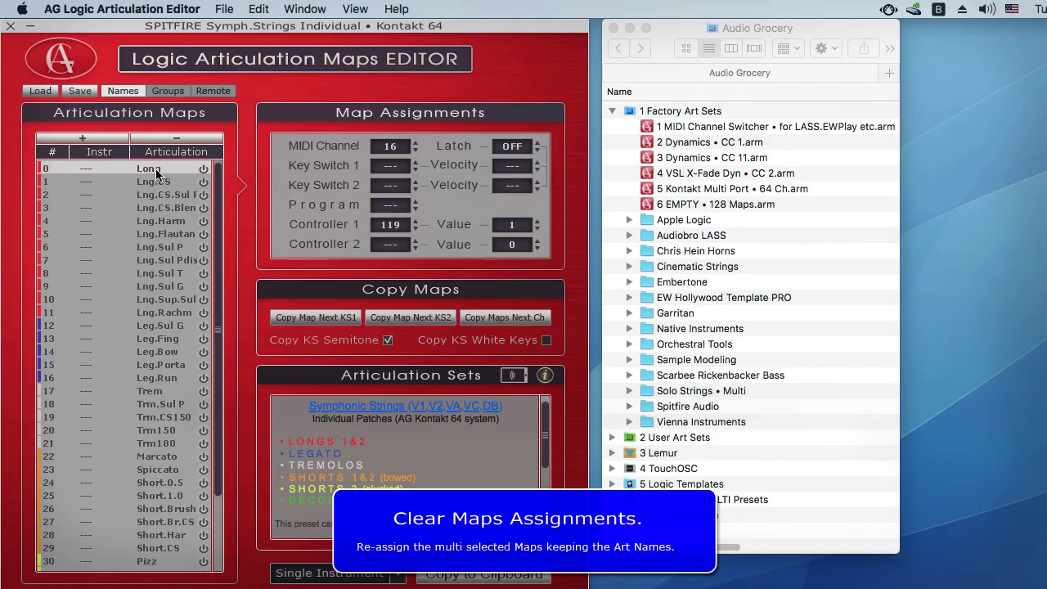
- Select all maps of the SPITFIRE Symph.Strings Individual set and clear their map assignments while keeping the articulation names
key("super+BackSpace")
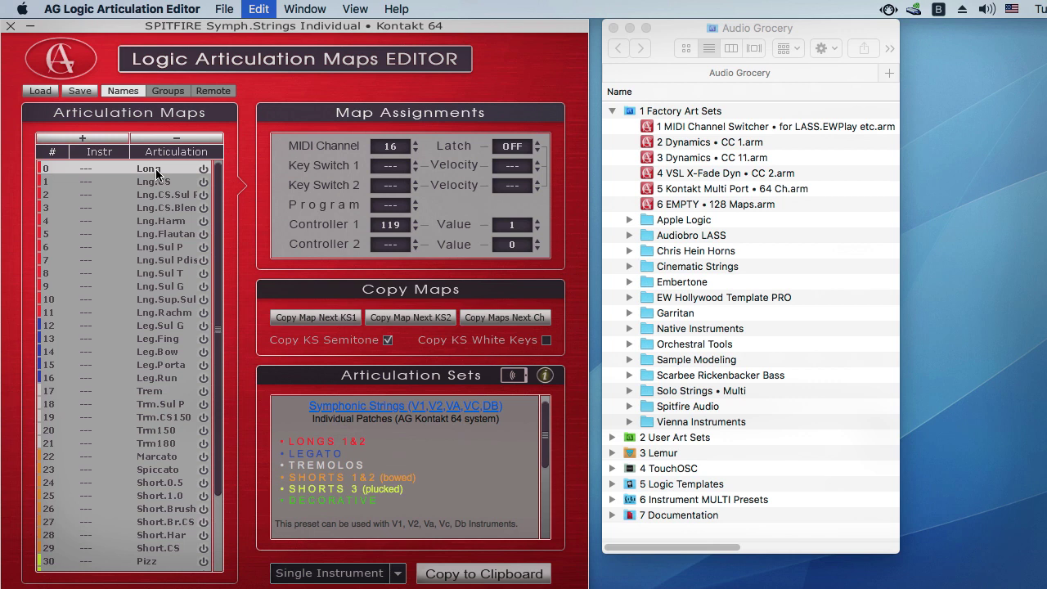
right_click(157, 173)
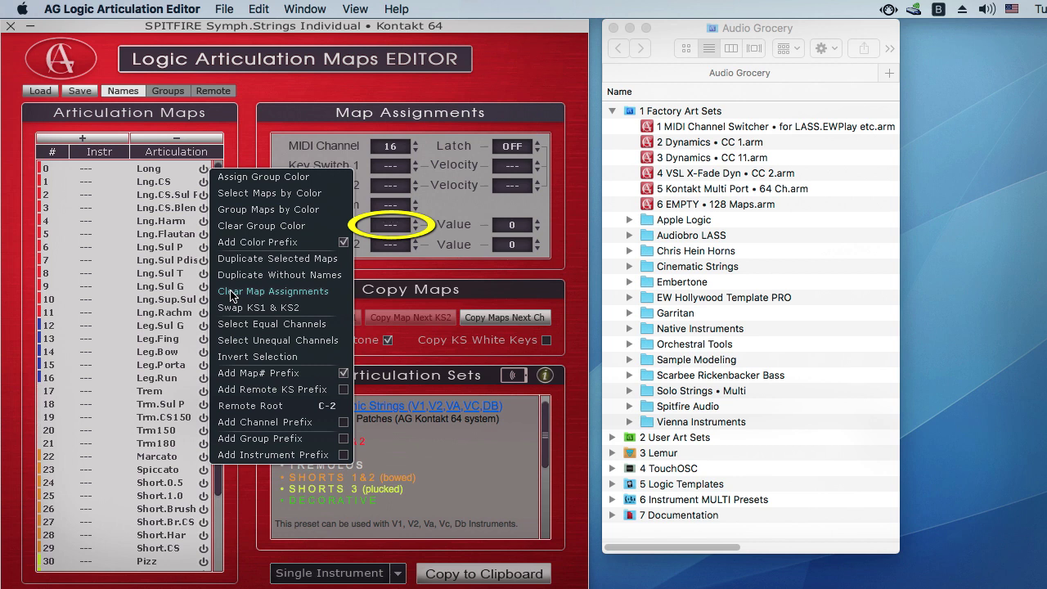
left_click(243, 155)
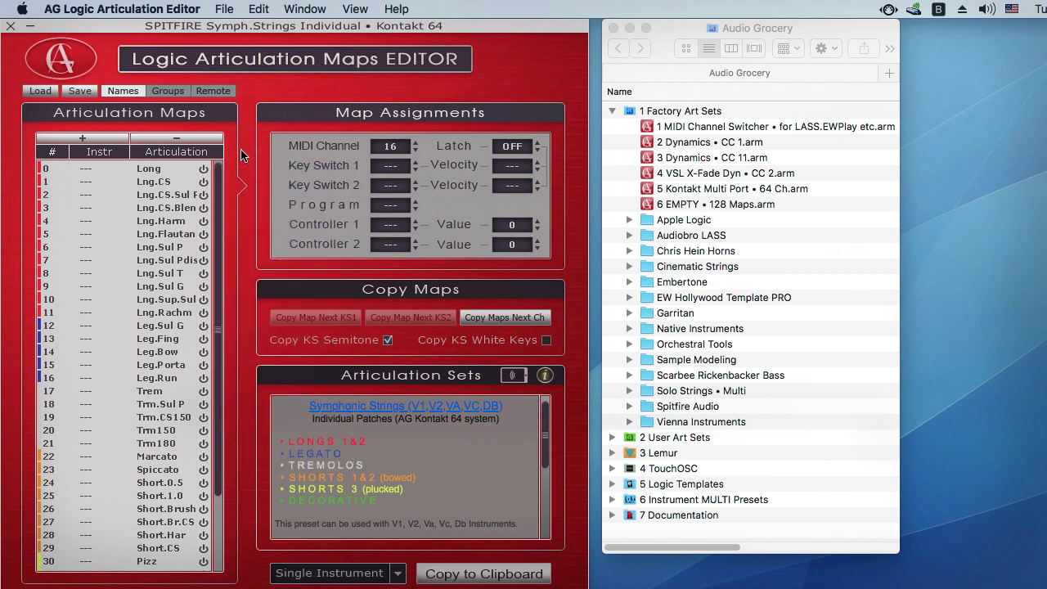
- Keep only the Long, Lng.CS, Leg.Bow, Marcato, Spiccato, Pizz, Pizz Bar and FX maps, deleting all others through an inverted selection
left_click(155, 170)
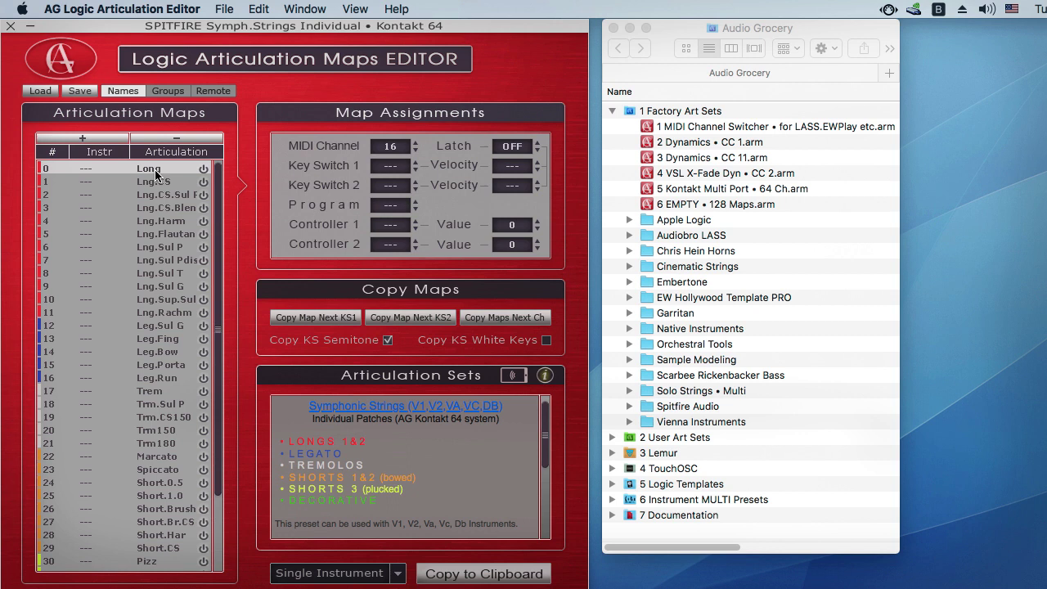
key("Down")
key("Down")
key("Down")
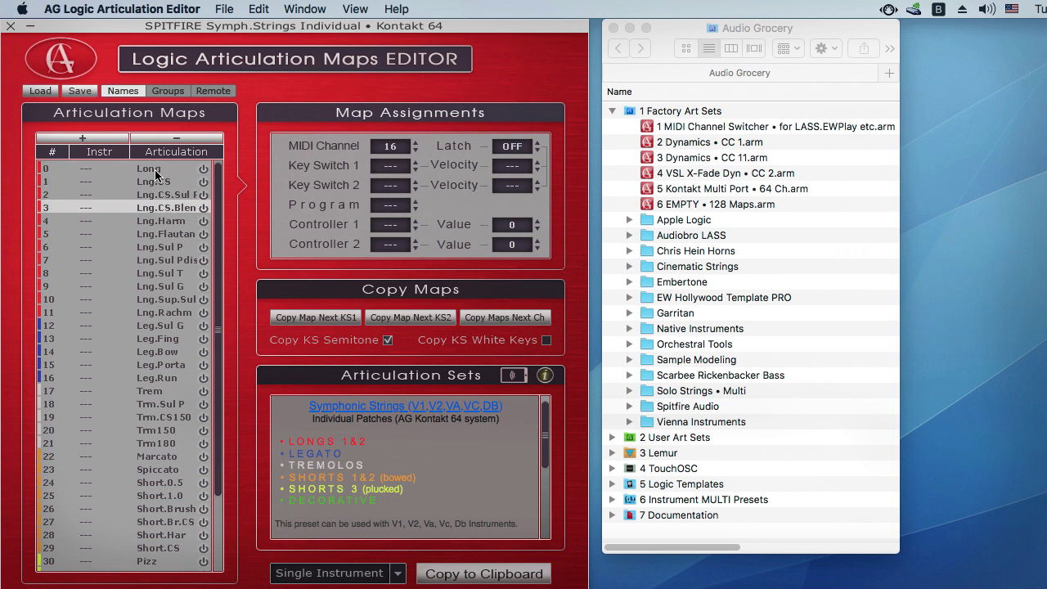
left_click(156, 170)
left_click(157, 183, "shift")
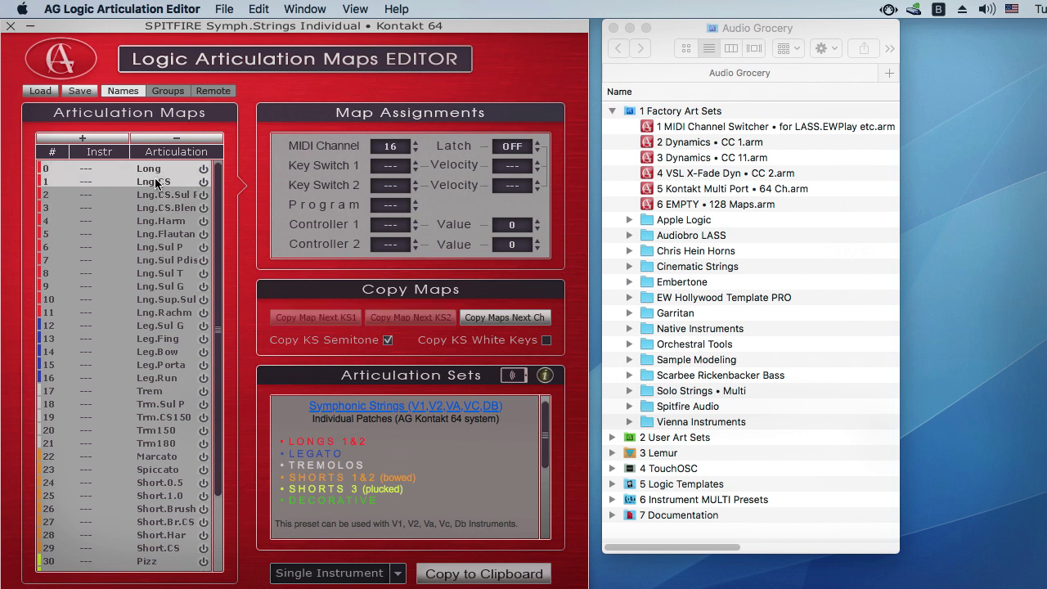
left_click(152, 352, "super")
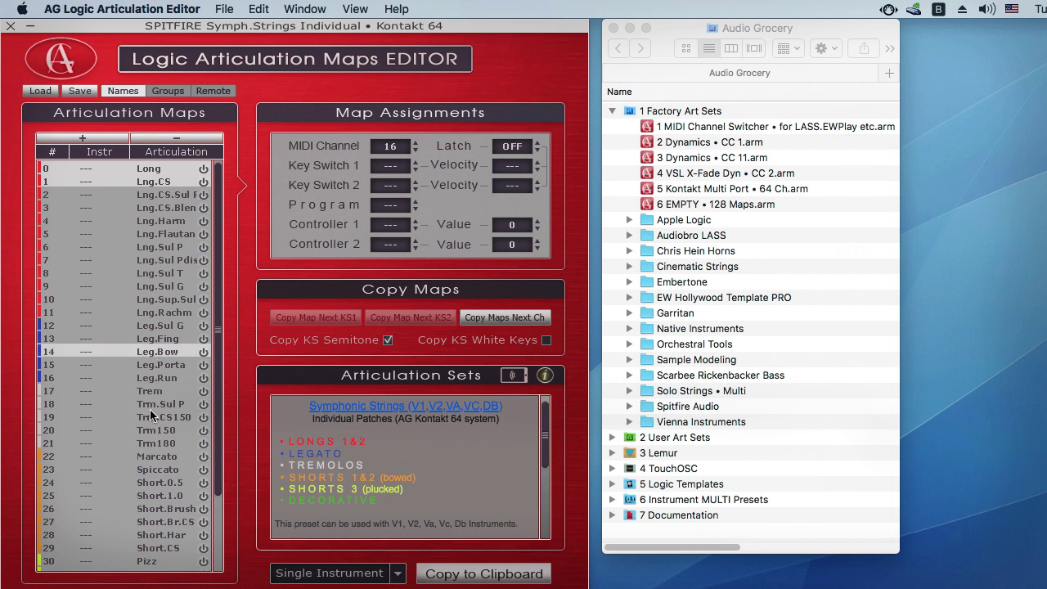
left_click(150, 455, "super")
left_click(150, 468, "super")
left_click(141, 563, "super")
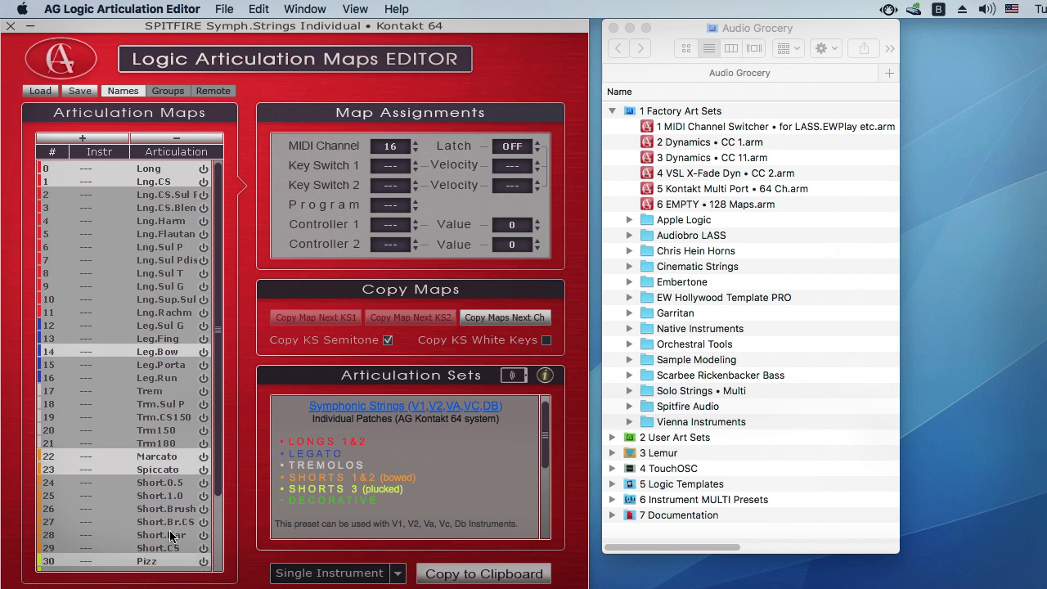
scroll(170, 530, "down", 3)
left_click(166, 490, "super")
left_click(147, 566, "super")
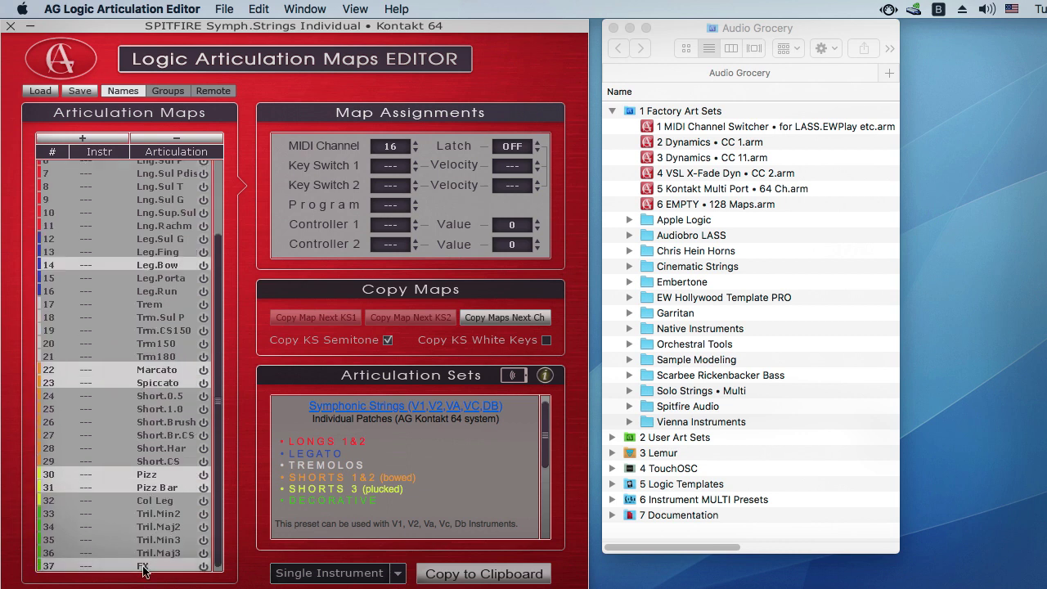
right_click(173, 267)
left_click(233, 454)
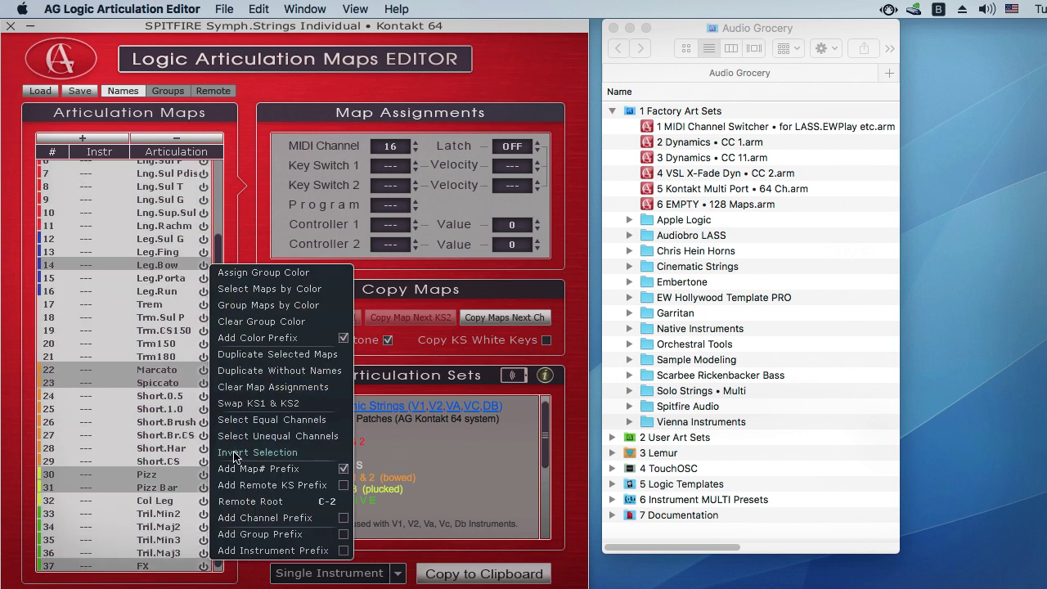
left_click(188, 141)
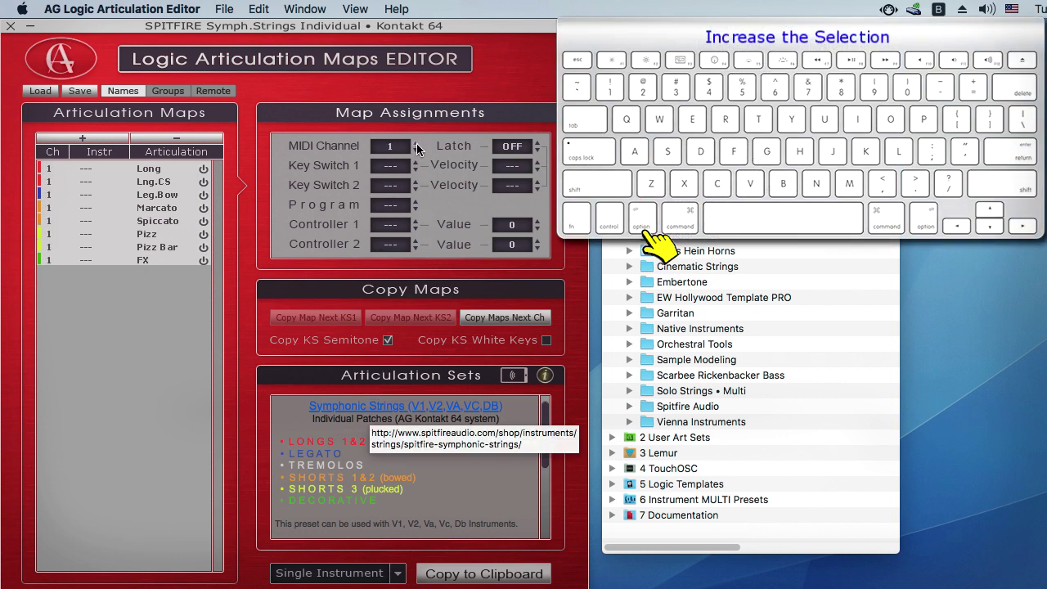
- Batch-increase the MIDI channels of the remaining maps, starting from channel 1
left_click(417, 144, "alt")
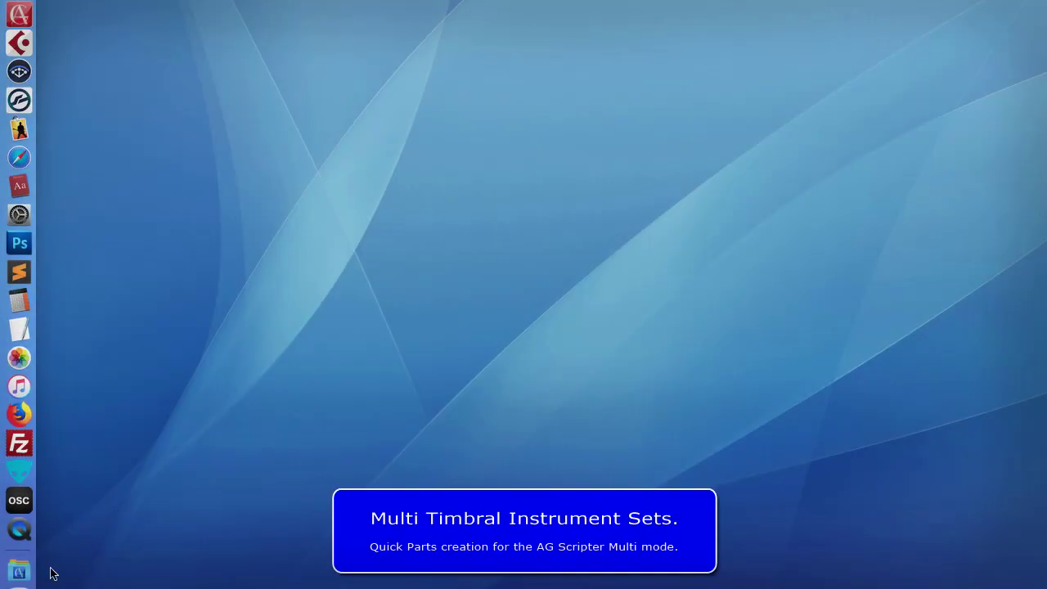
- Open the Logic project whose name begins with "b - 1200" from the Orchestral Templates folder inside 5 Logic Templates
left_click(30, 574)
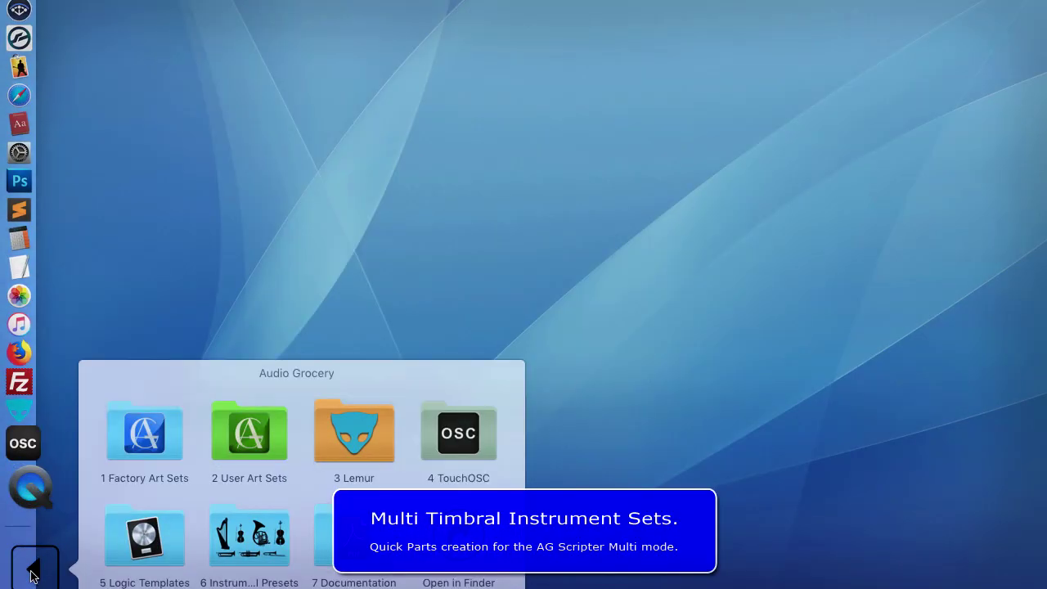
left_click(124, 554)
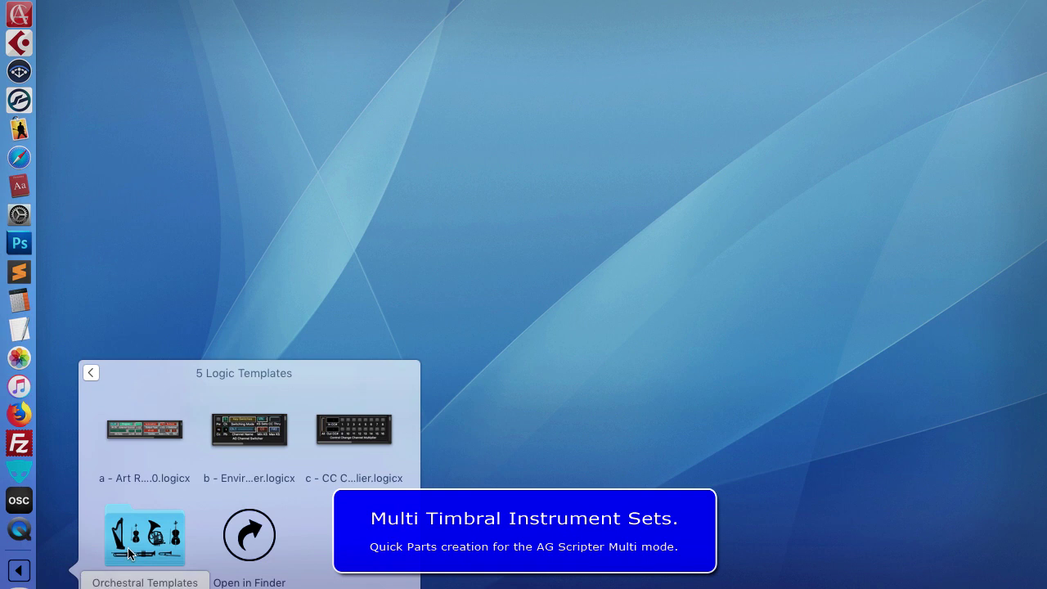
left_click(142, 549)
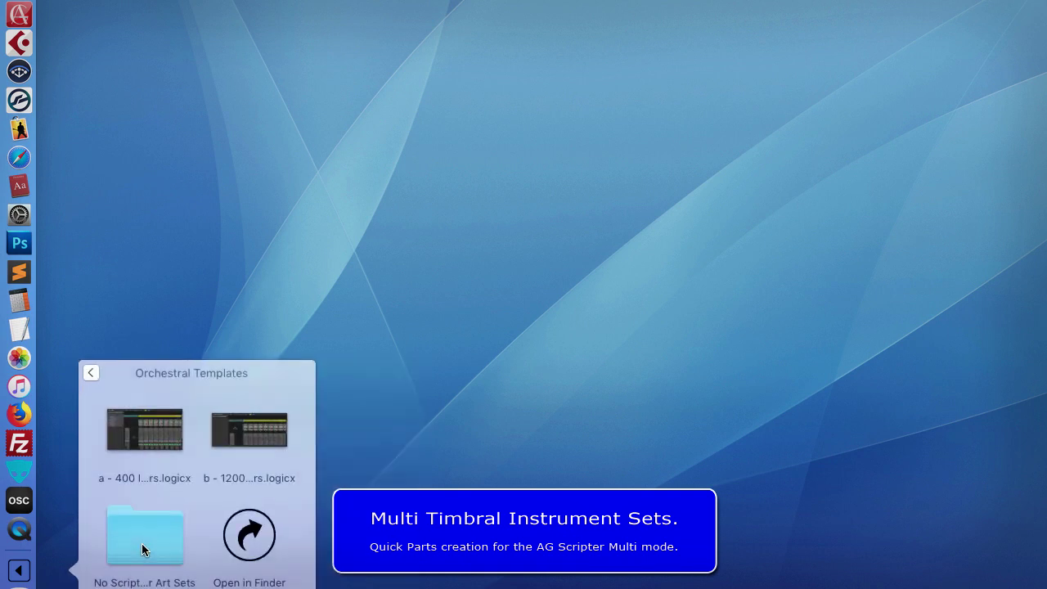
left_click(250, 442)
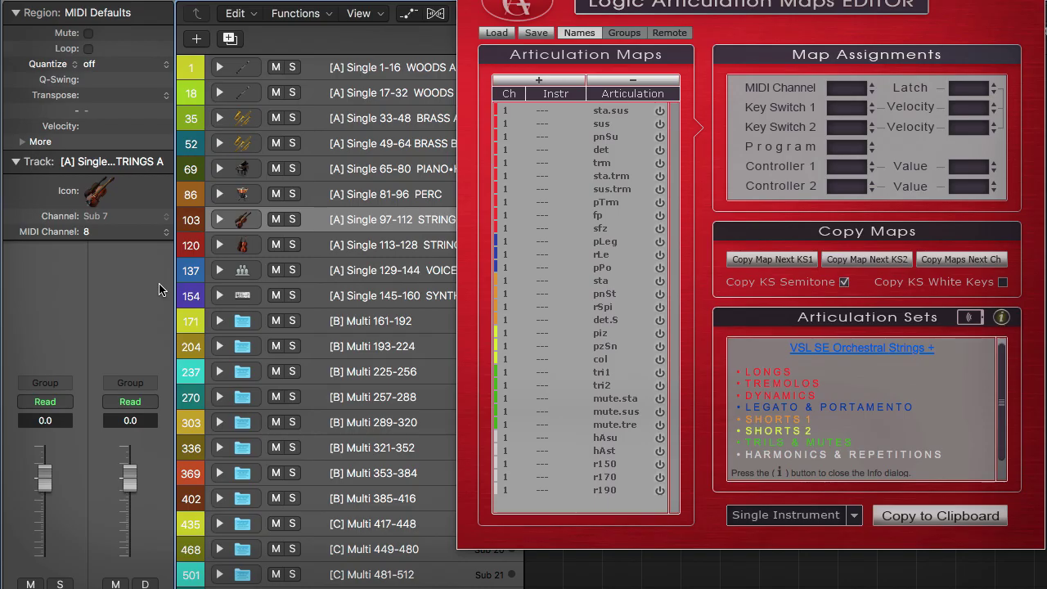
- Examine tracks Inst 97 to Inst 99 inside the [A] Single 97-112 strings stack and collapse the stack again
left_click(219, 219)
left_click(343, 253)
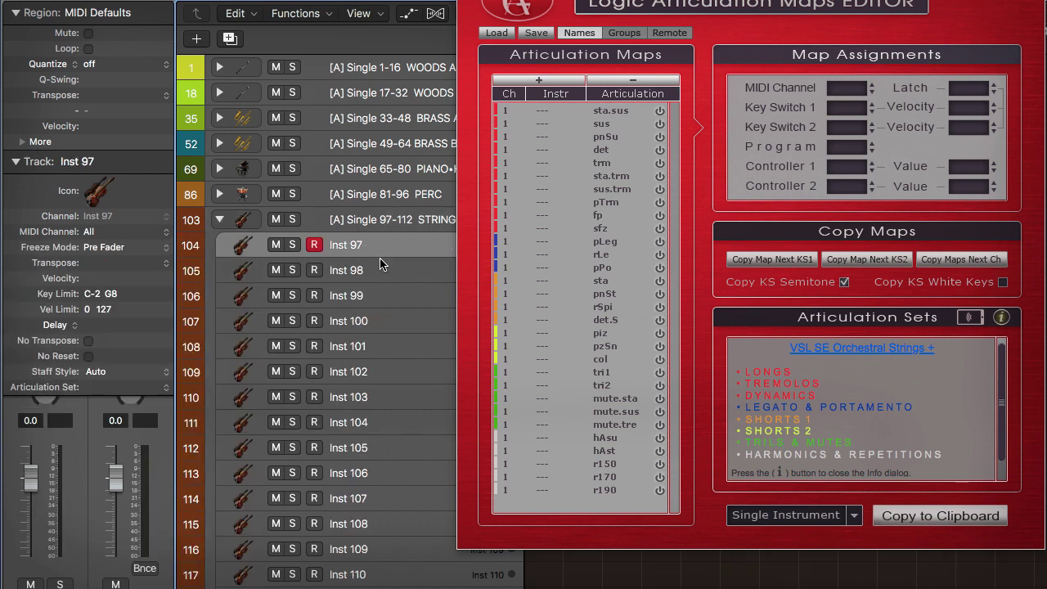
left_click(383, 272)
left_click(378, 300)
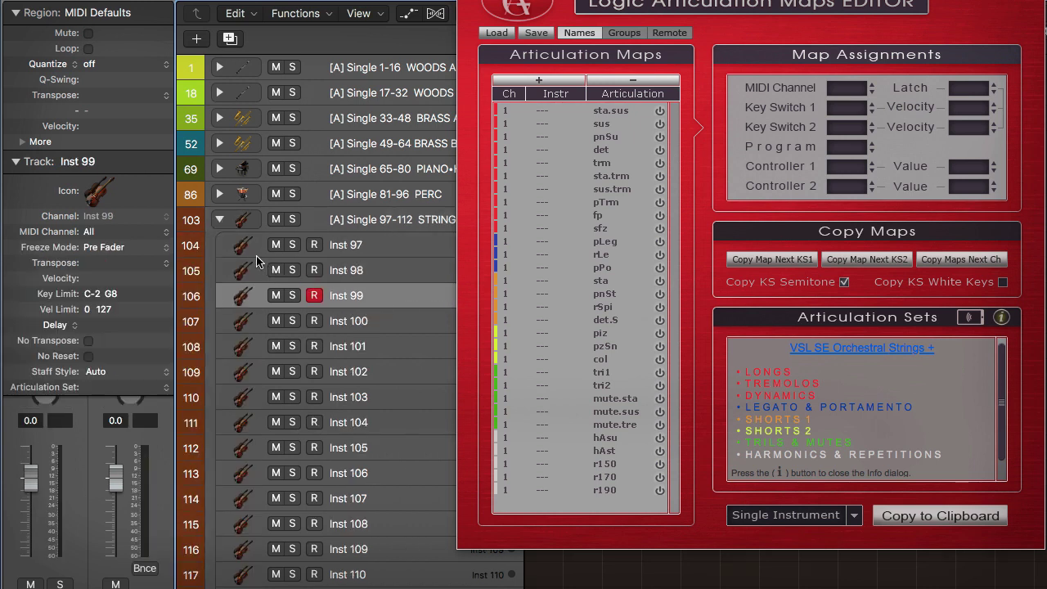
left_click(220, 221)
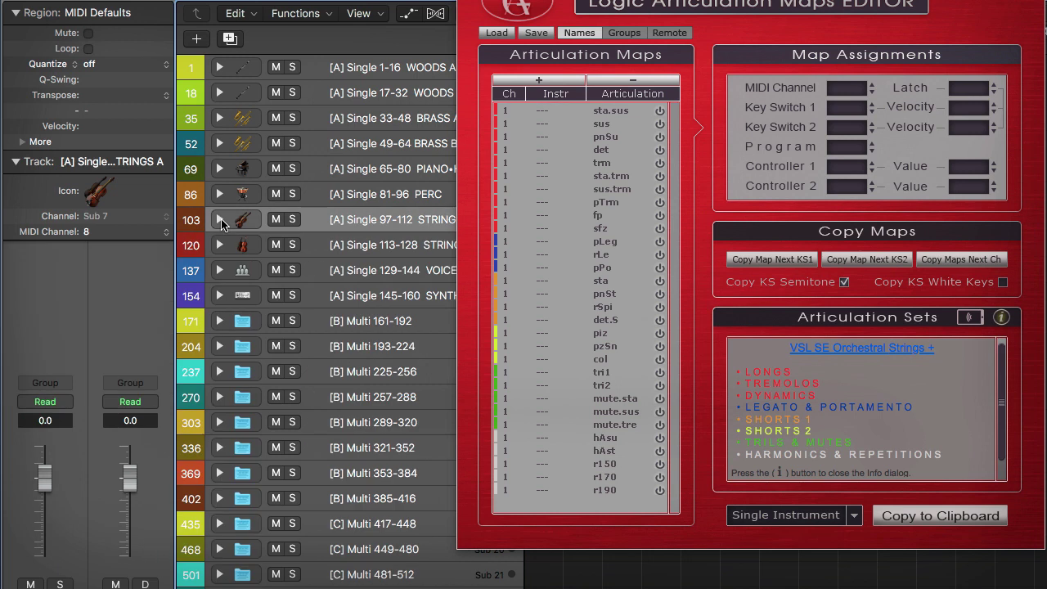
- Expand the [B] Multi 161-192 stack, look through the first Inst 161 channel tracks and select the Ch1 track
left_click(319, 323)
left_click(221, 321)
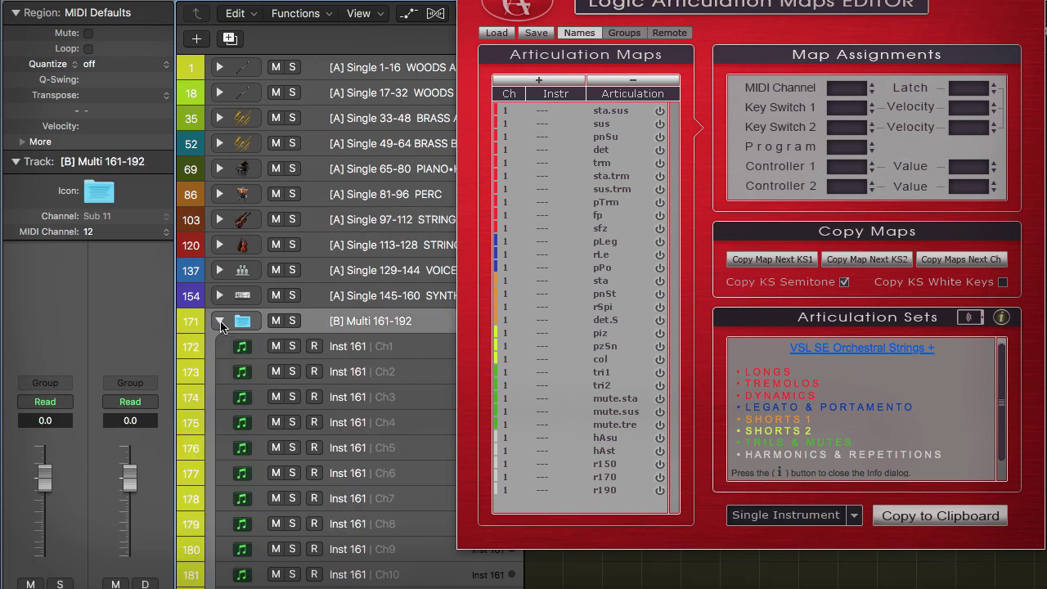
left_click(392, 350)
left_click(396, 374)
left_click(400, 396)
left_click(400, 356)
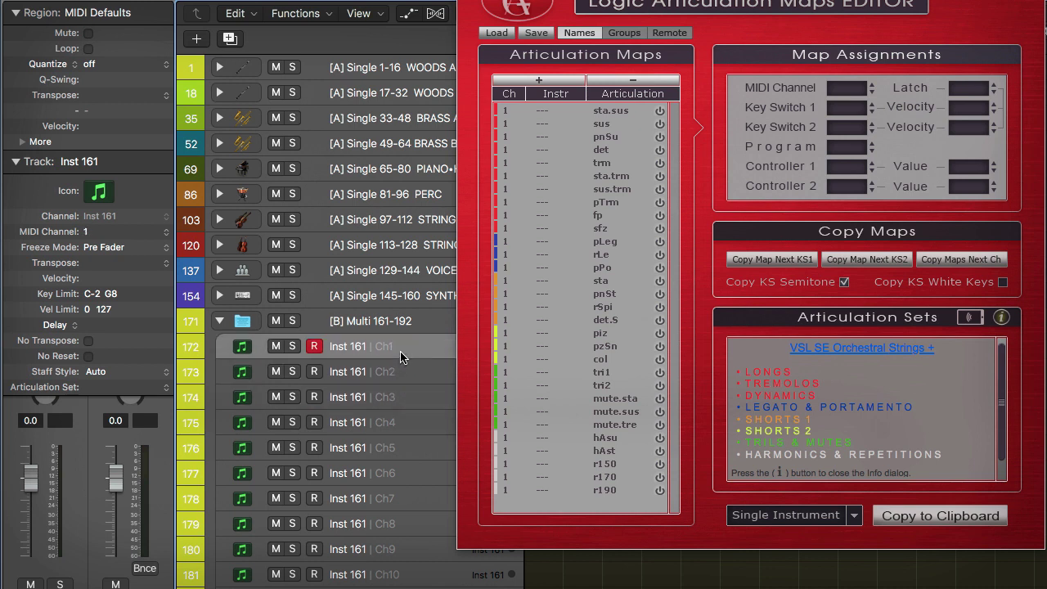
- Close the Articulation Sets info view in the articulation editor and switch the set to Multi Instrument mode
left_click(1002, 317)
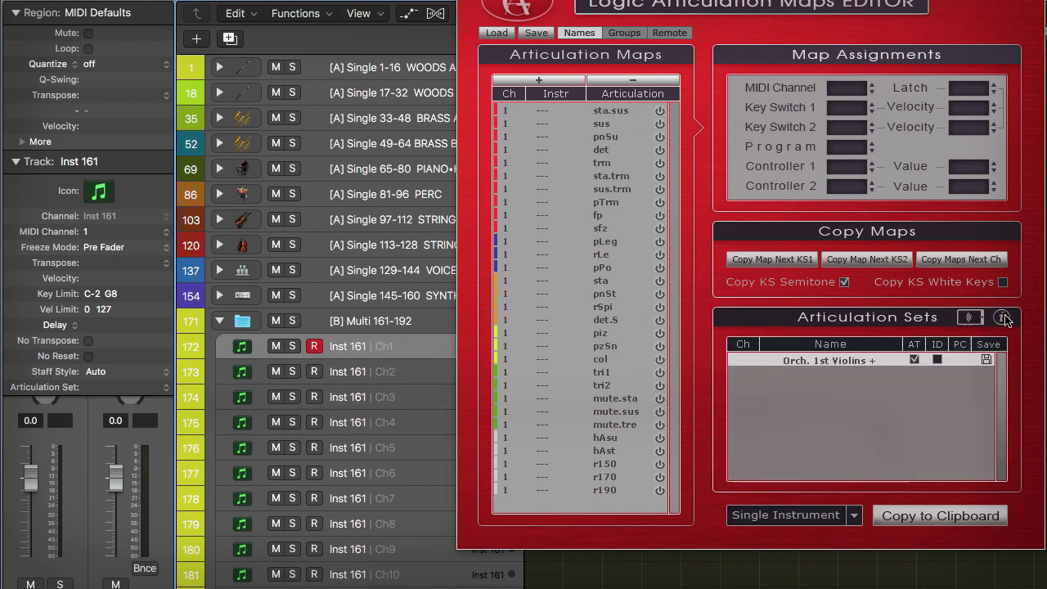
left_click(836, 517)
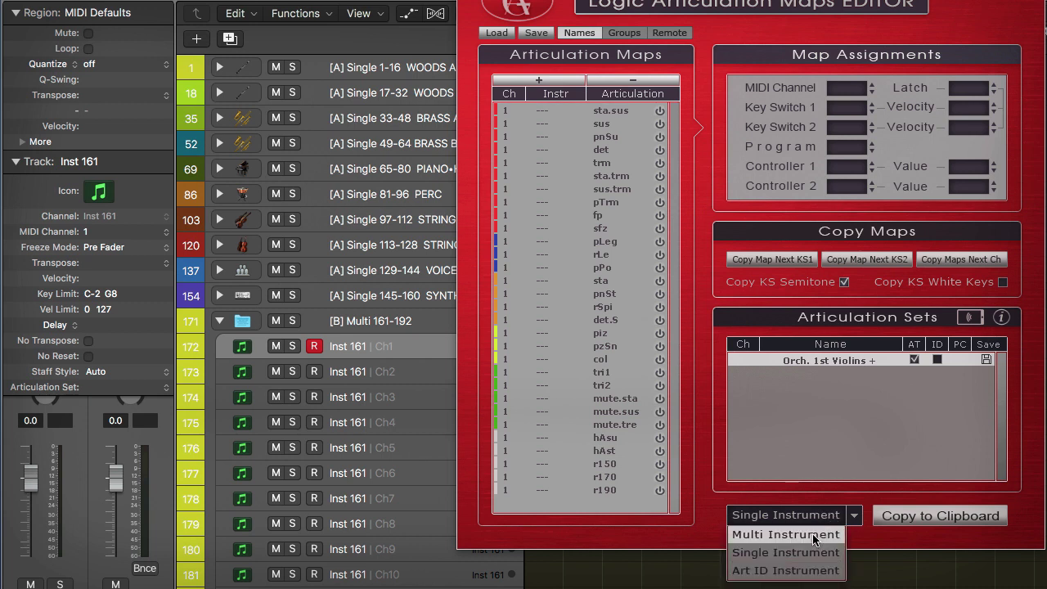
left_click(812, 534)
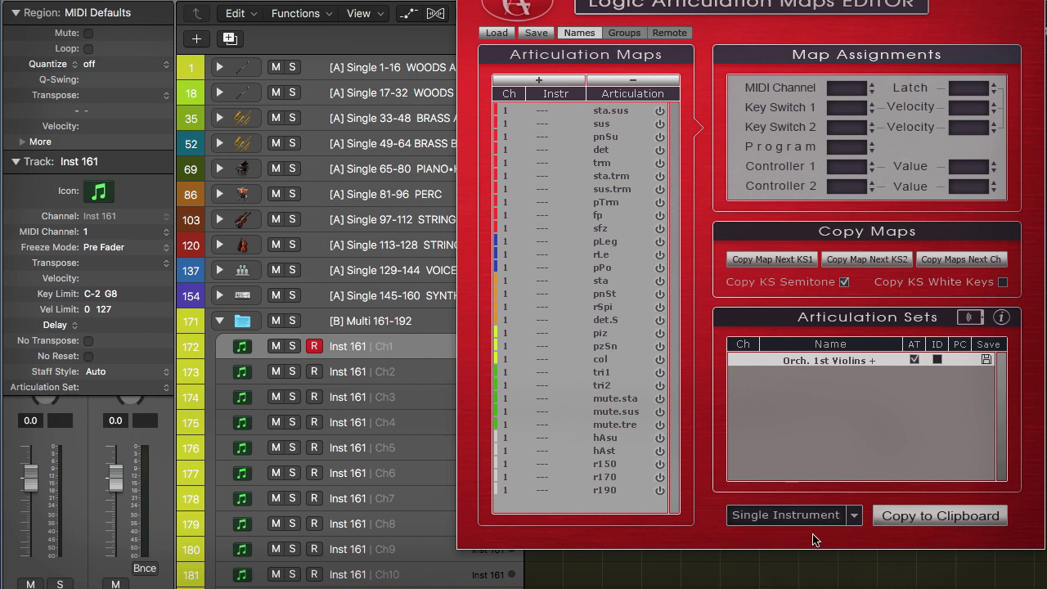
- Rename the Orch. 1st Violins + articulation set on channel 1 as V1
left_click(831, 362)
double_click(831, 361)
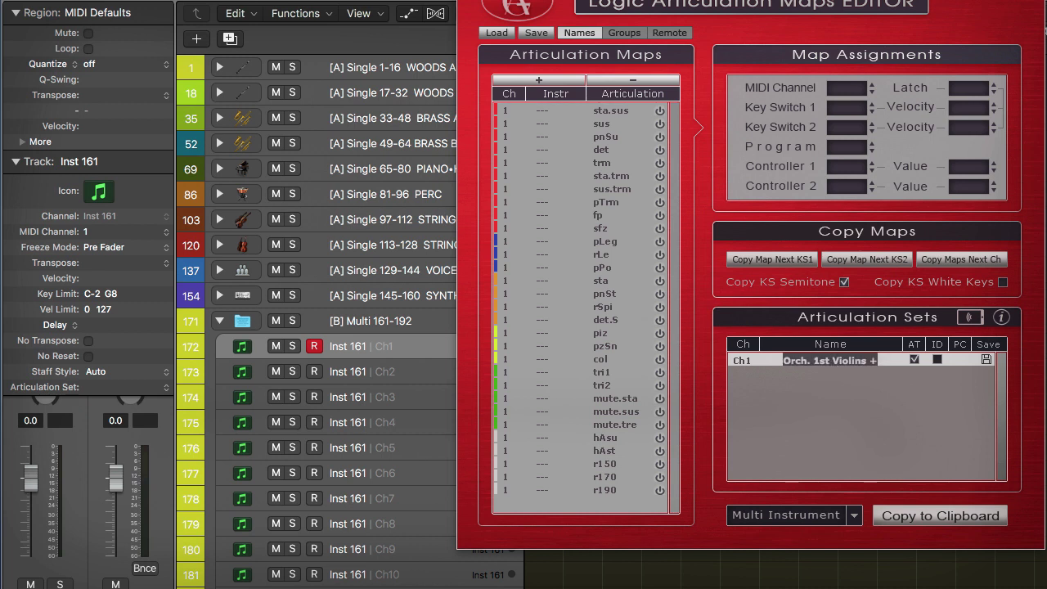
type("V1")
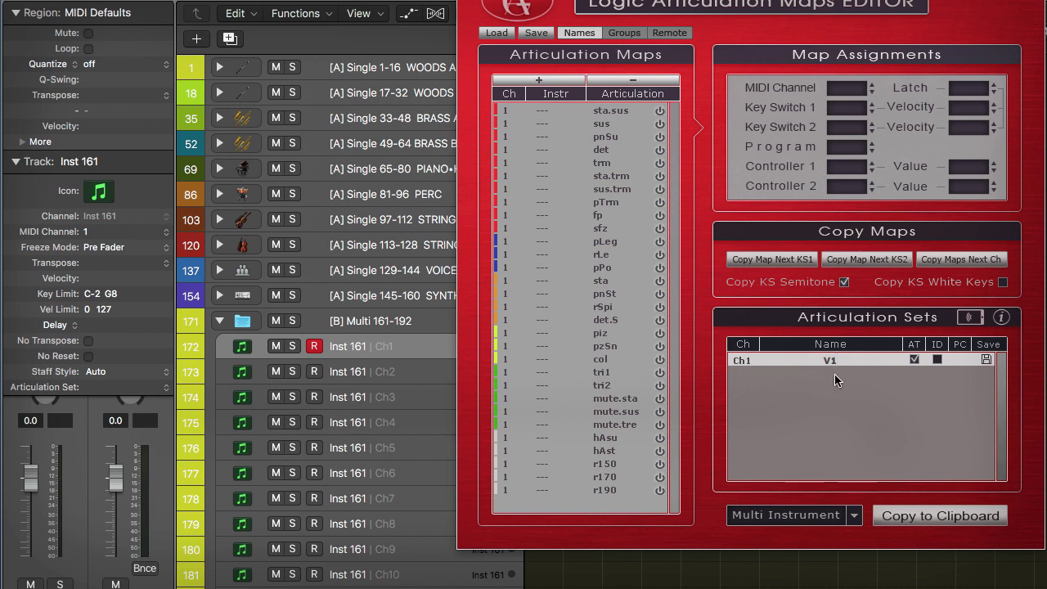
left_click(834, 374)
- Copy the V1 maps to MIDI channel 2, naming the new set and its instrument V2 with the instrument prefix enabled
left_click(836, 362)
left_click(946, 260)
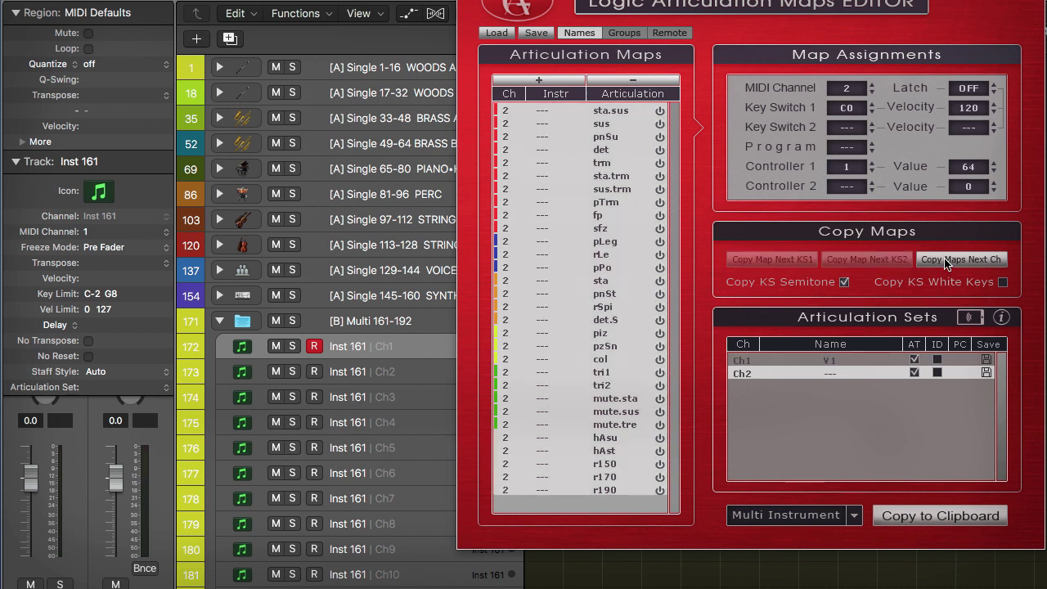
left_click(830, 371)
type("V2")
key("Return")
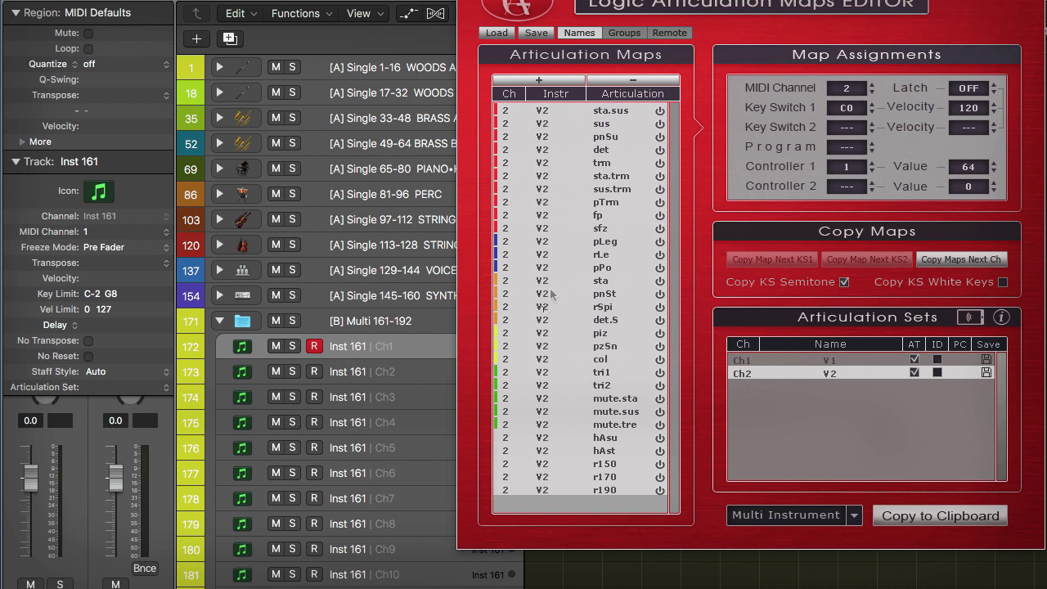
right_click(557, 262)
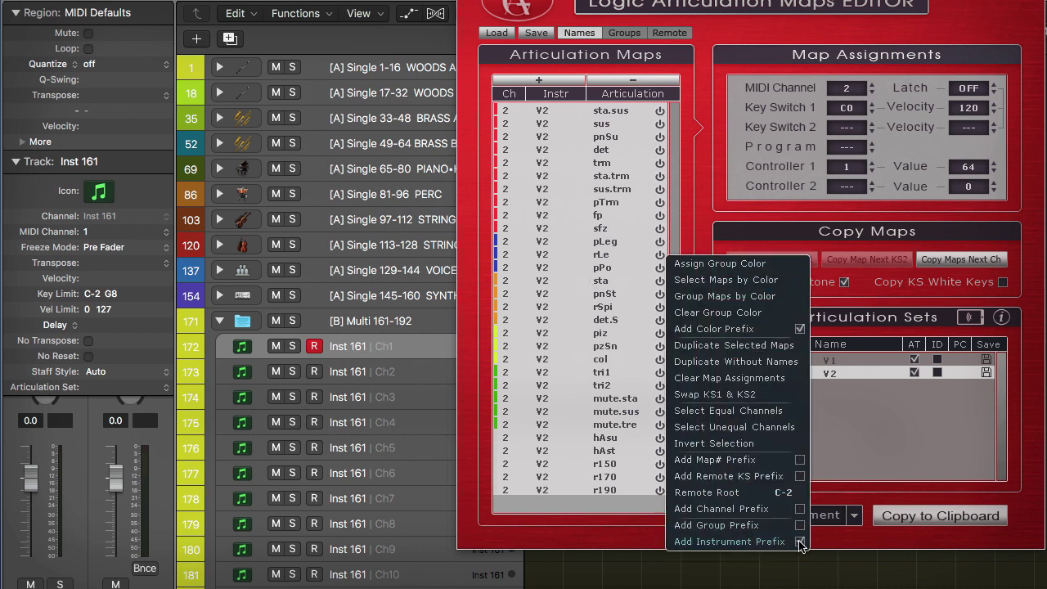
- Copy the maps to MIDI channels 3 and 4 and name the new articulation sets VA and VC
left_click(836, 383)
left_click(951, 260)
type("VA")
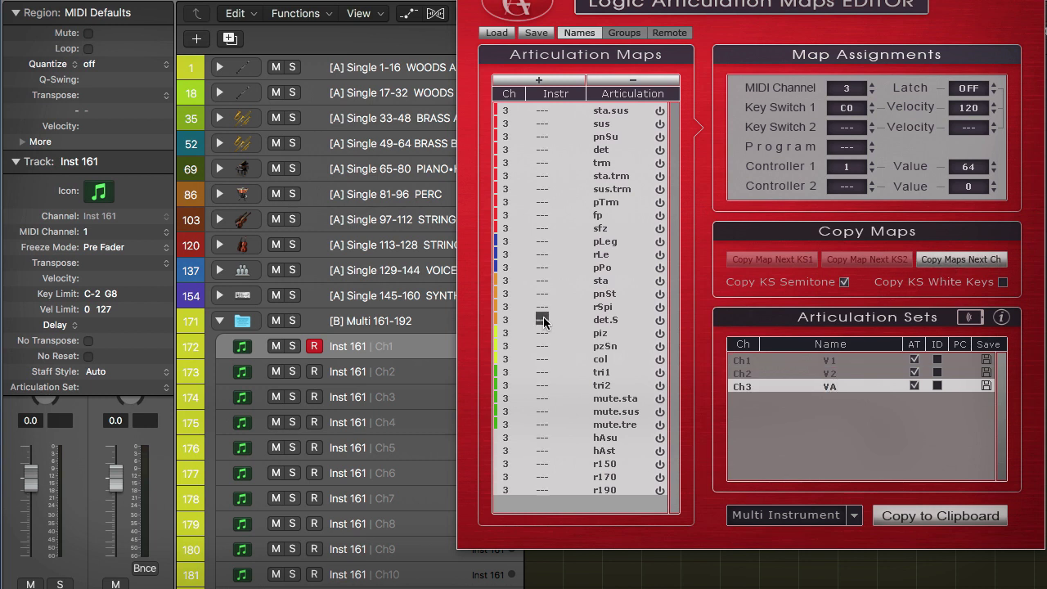
key("Return")
left_click(845, 399)
type("VC")
key("Return")
- Copy the maps to MIDI channel 5, naming the articulation set CB and its instrument Cb
left_click(928, 260)
left_click(830, 413)
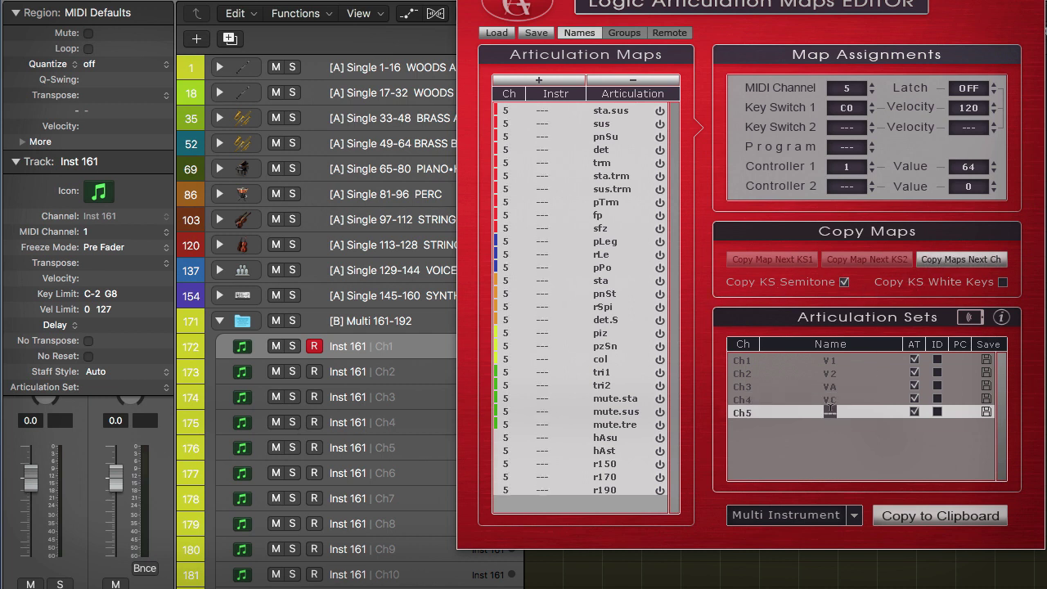
type("CB")
key("Return")
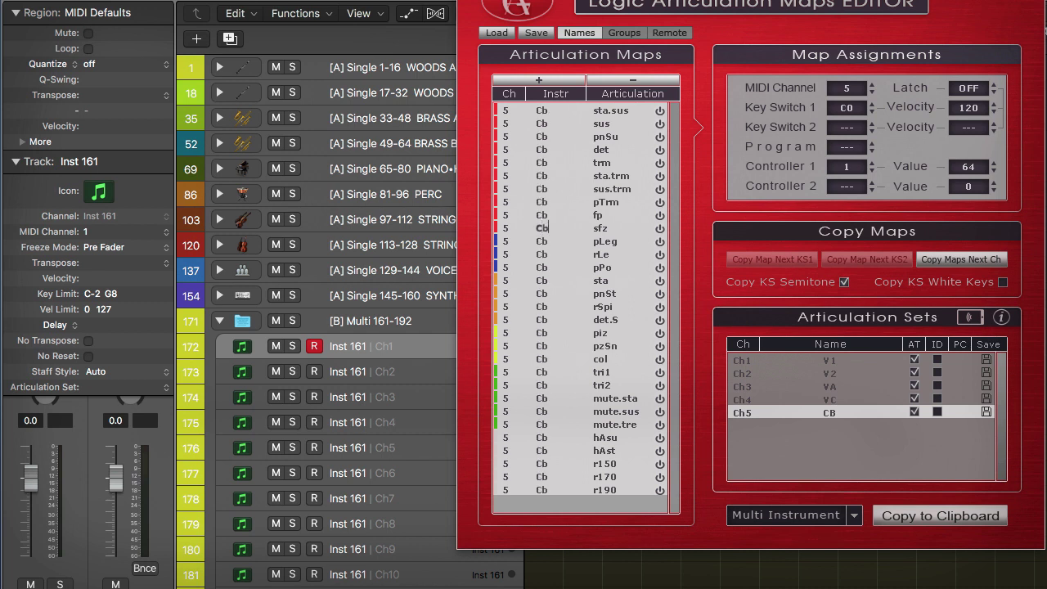
- Transpose Key Switch 1 of all channel 5 maps so that the first map starts at C5
double_click(847, 109)
type("C5")
key("Return")
left_click(617, 114)
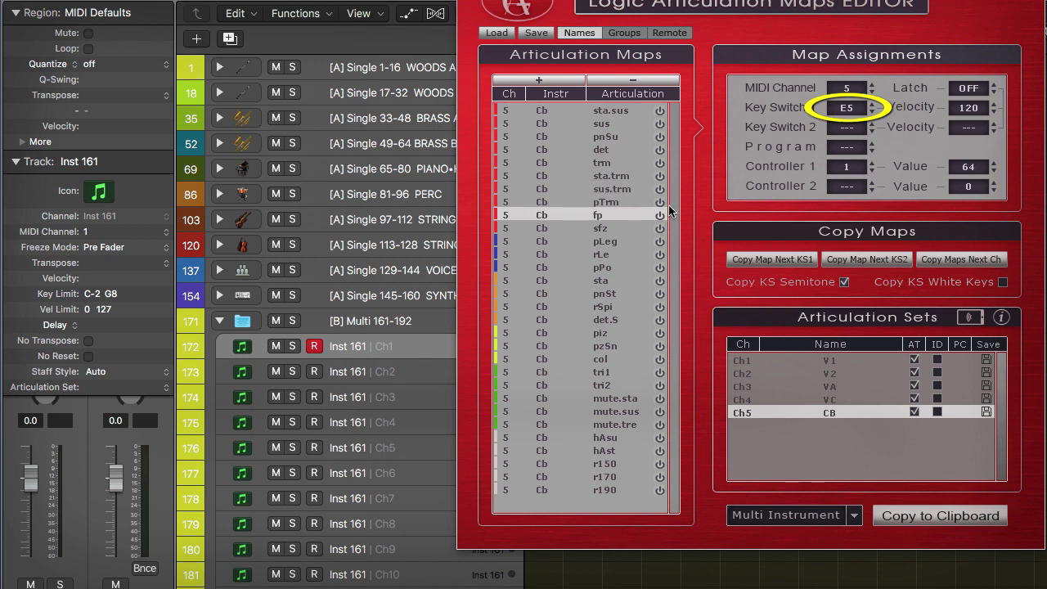
- Set the instrument name of all channel 1 maps to V1
left_click(835, 360)
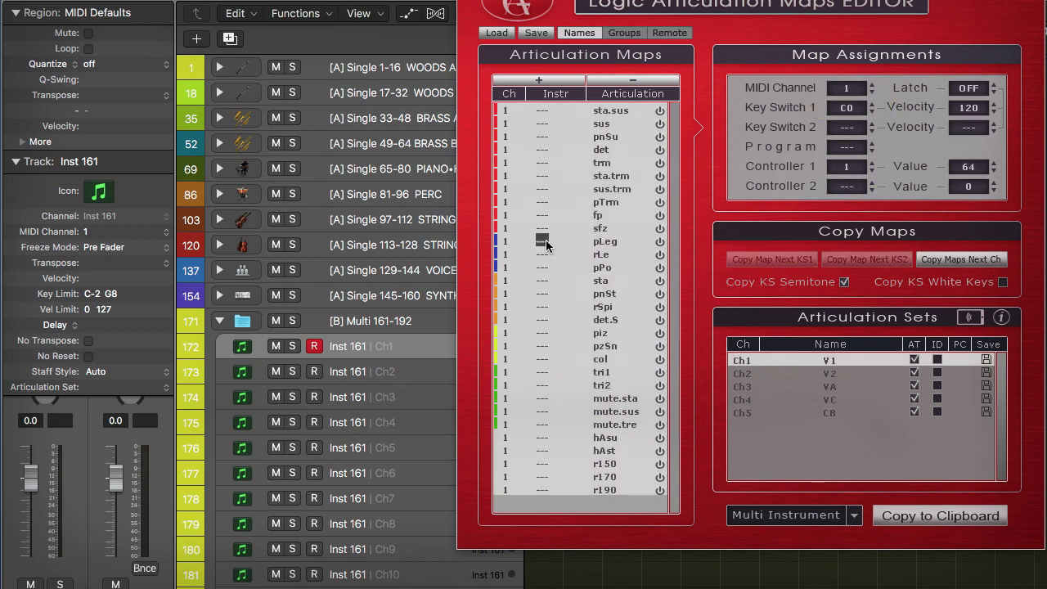
- Review the maps of the sets from V2 to CB one by one, all five sets together, and V2 alone
left_click(828, 373)
key("Down")
key("Down")
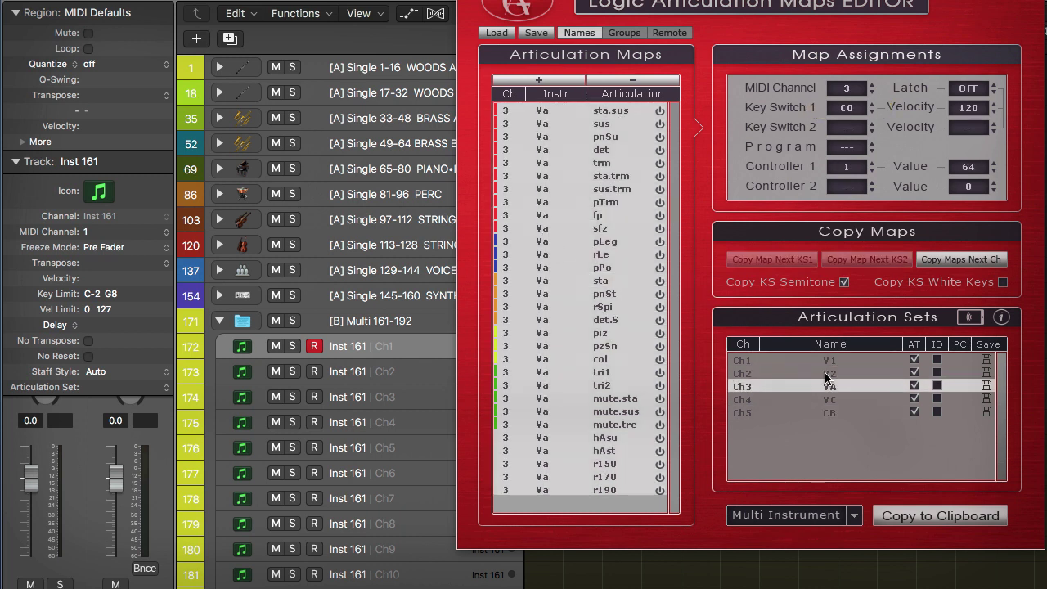
key("Down")
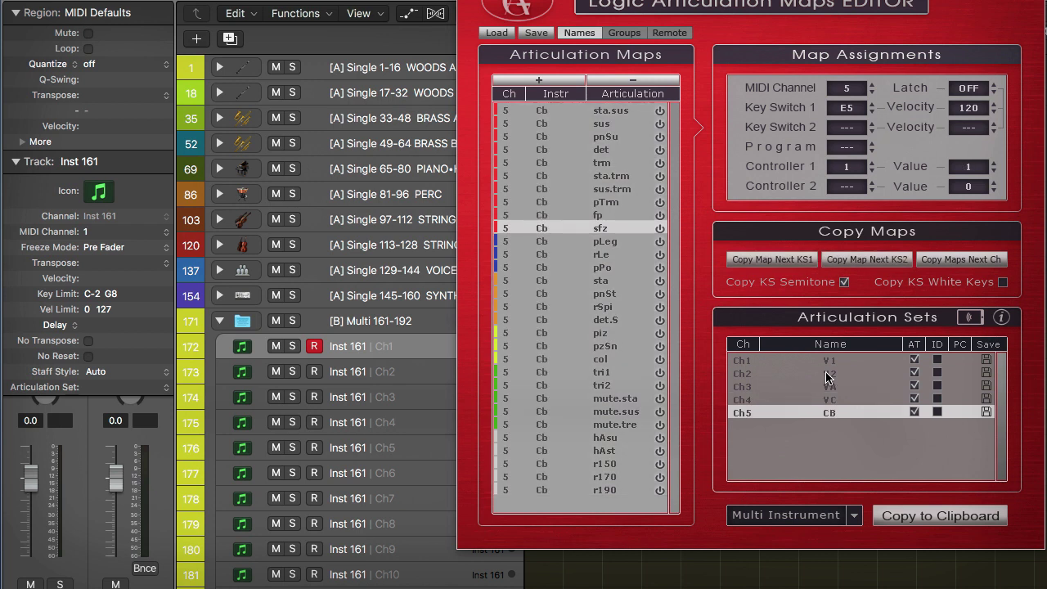
key("super+a")
mouse_move(752, 374)
left_mouse_down()
mouse_move(754, 327)
mouse_move(749, 366)
left_mouse_up()
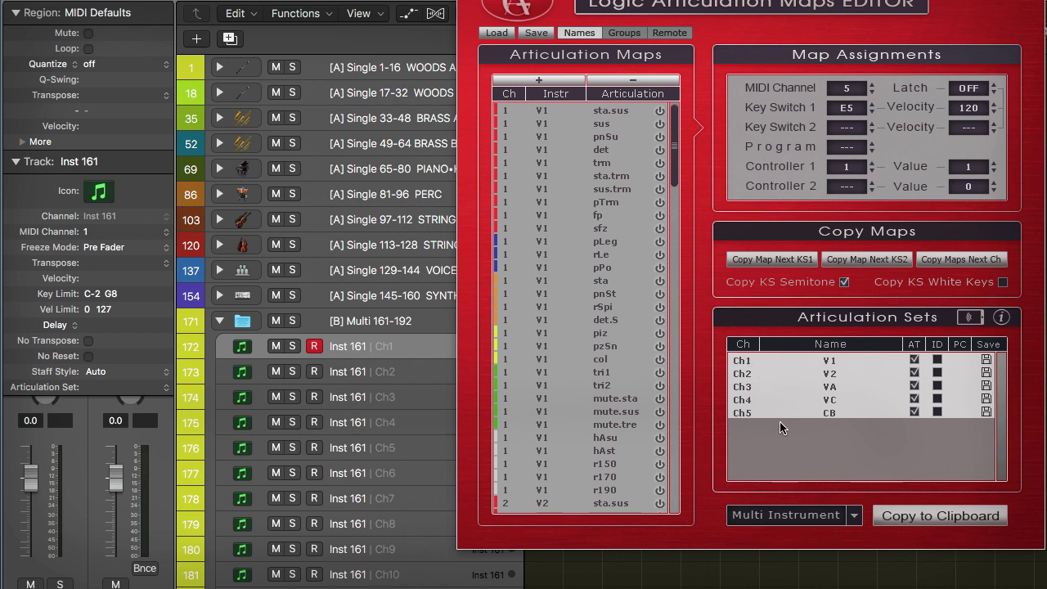
left_click(834, 376)
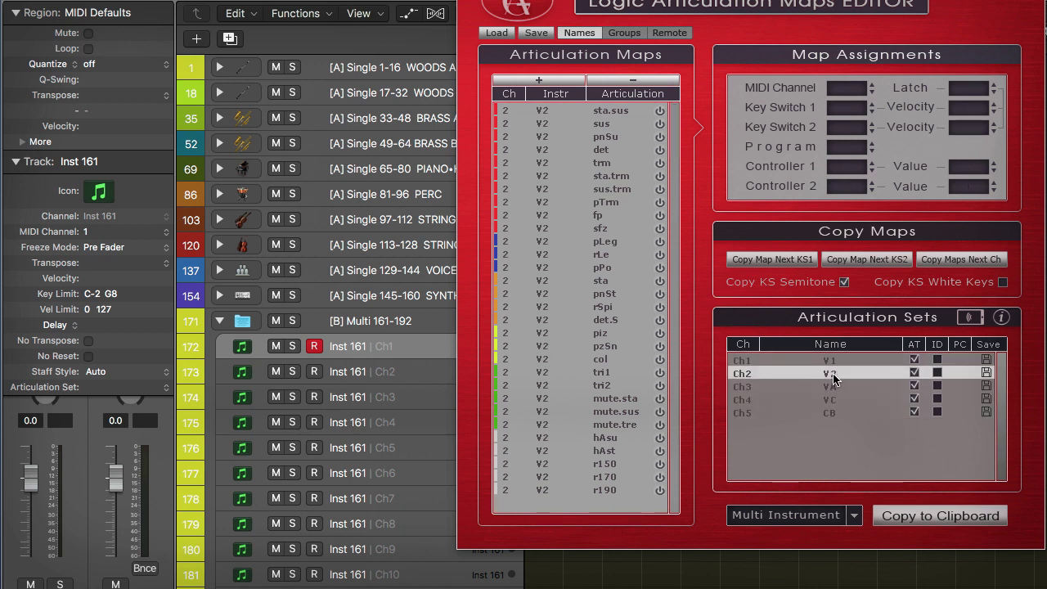
- Shift the V2 and VC sets up to MIDI channels 10 and 12, and return them to channels 2 and 4
left_click(827, 400, "super")
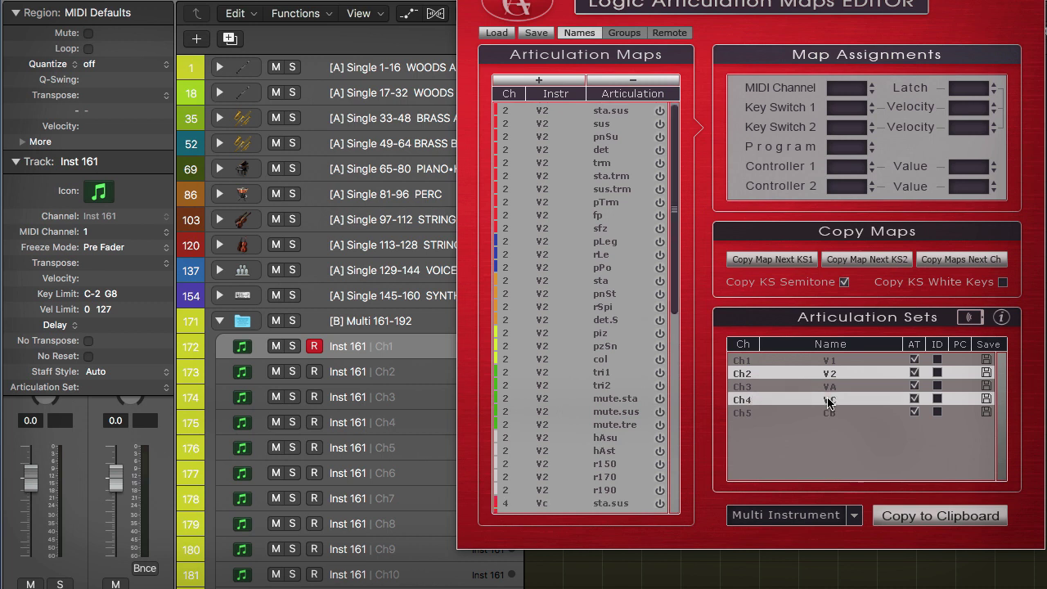
scroll(750, 377, "up", 5)
scroll(752, 373, "up", 3)
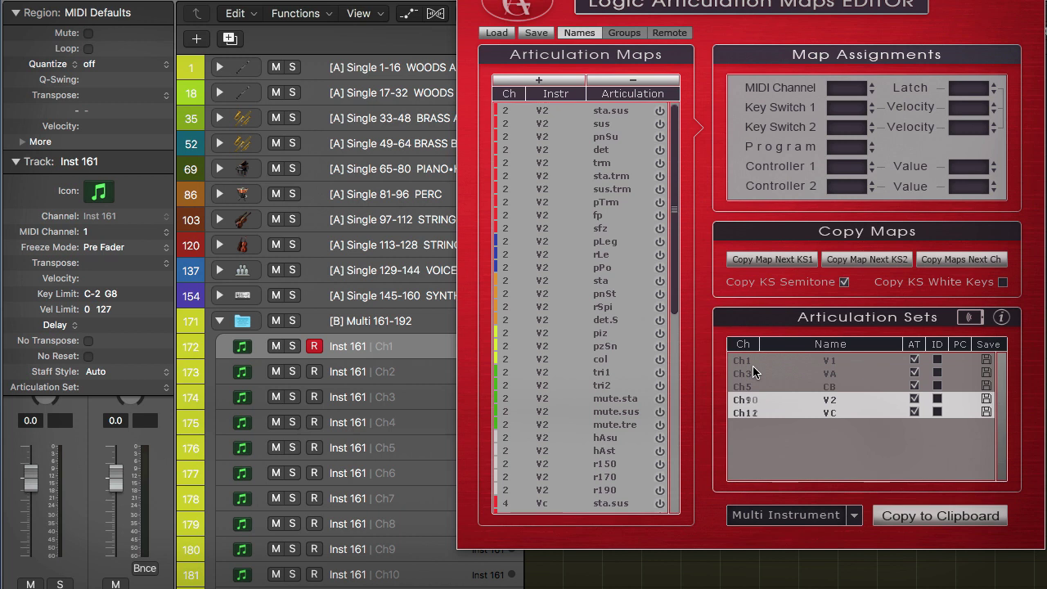
scroll(753, 368, "down", 8)
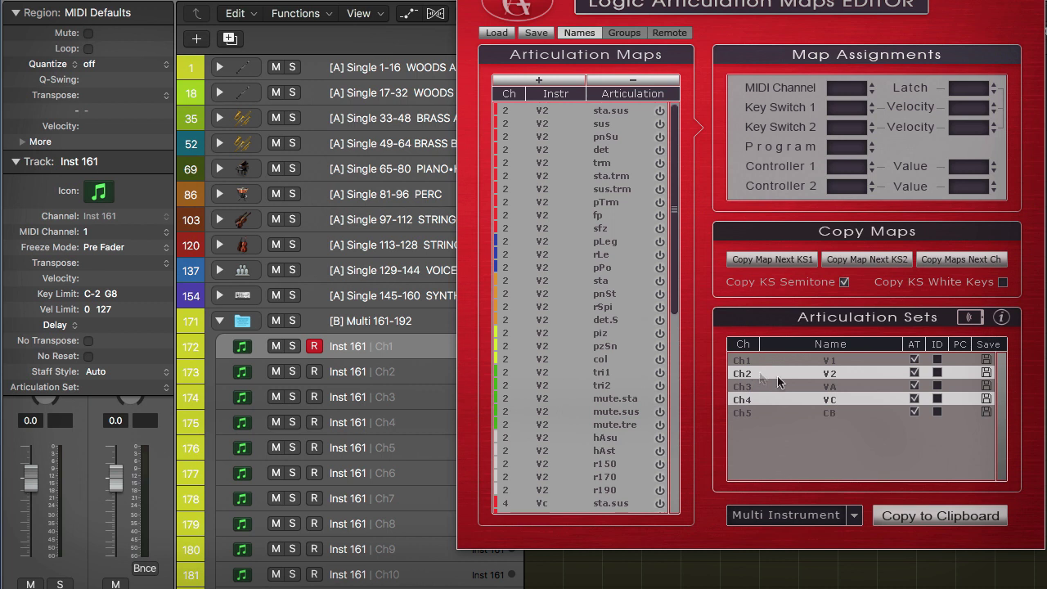
- Enable ID switching alongside AT for the V2 and VC sets, and set CB to ID only
left_click(937, 372)
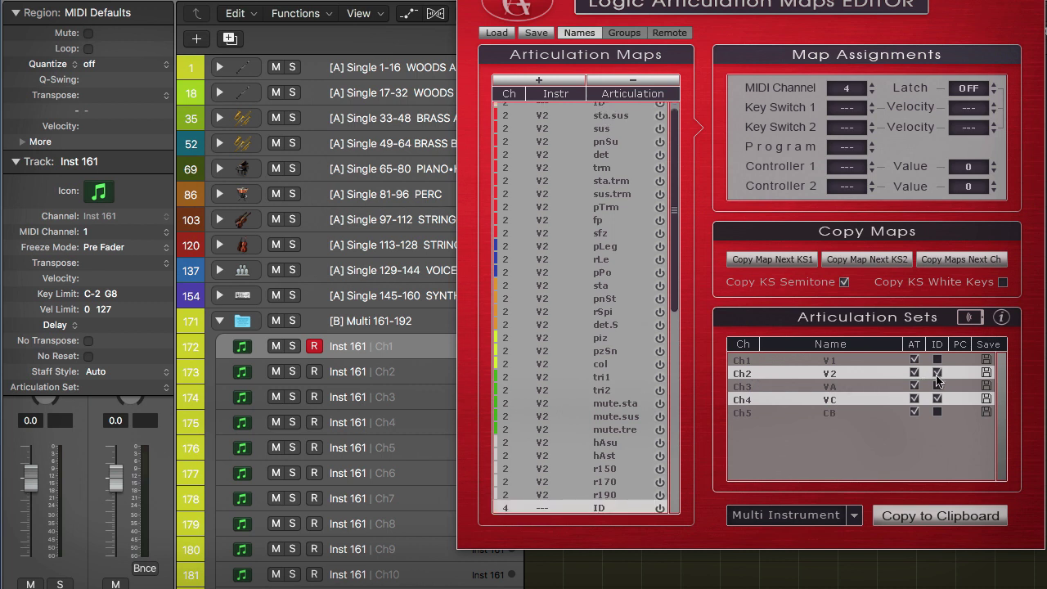
left_click(915, 412)
left_click(938, 412)
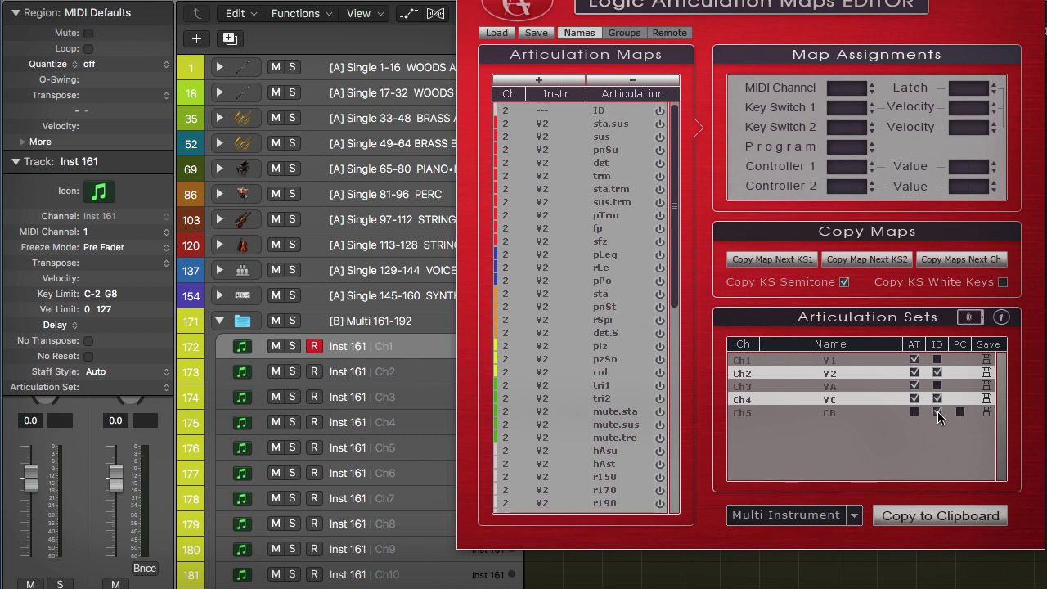
- Save the VA set as a Logic Articulation Set using Articulation Names for AG Scripter ID mode, in the 2 Art Names folder
left_click(899, 386)
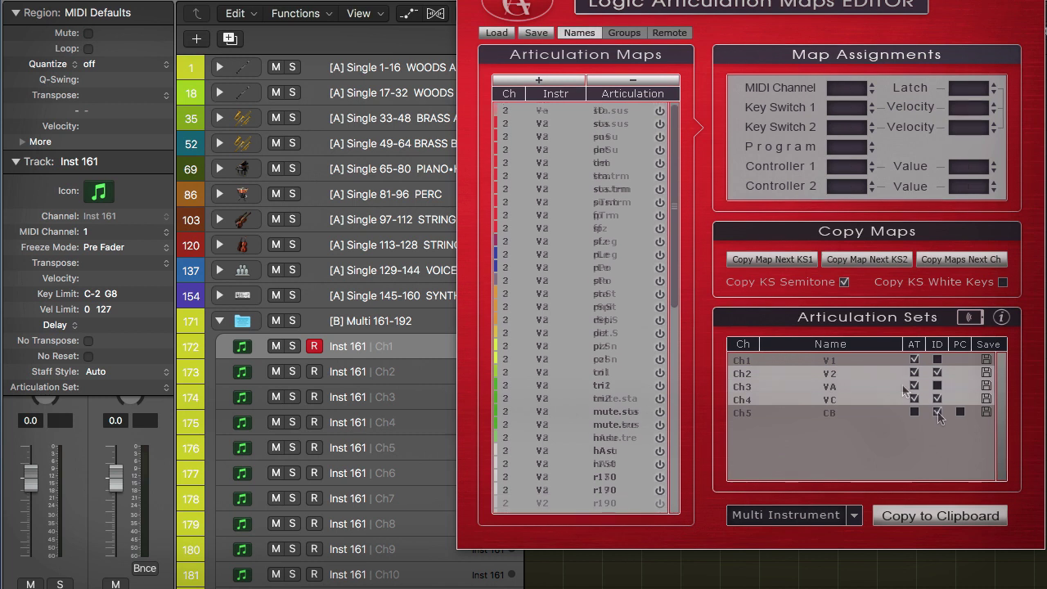
left_click(987, 388)
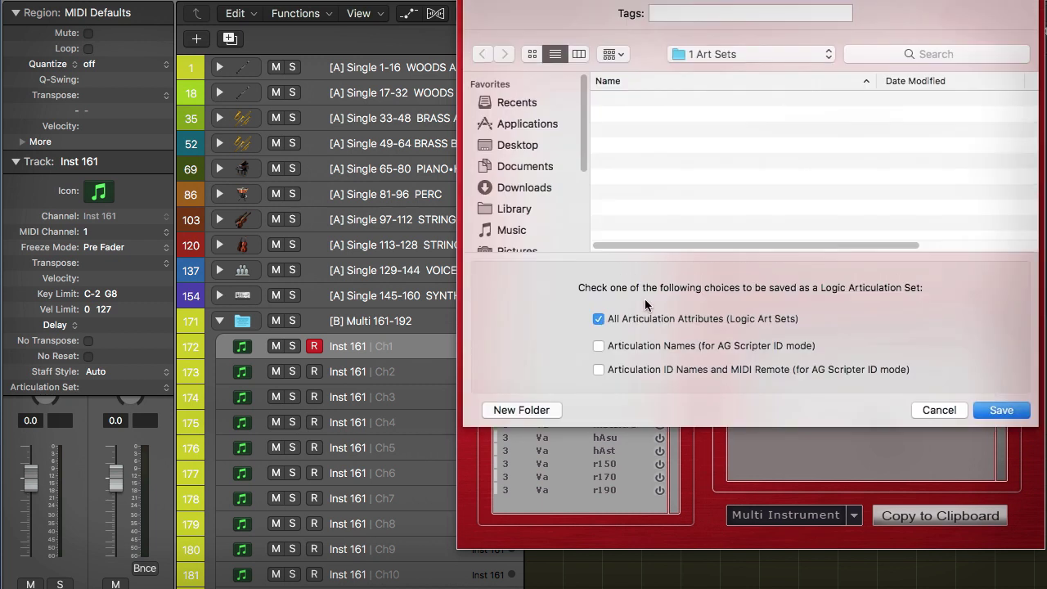
left_click(599, 346)
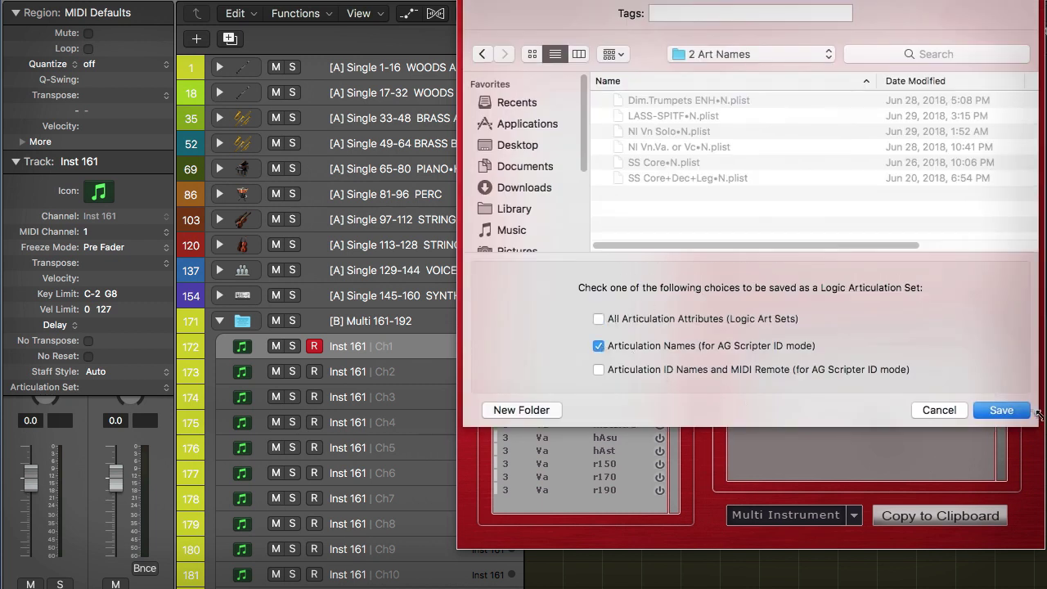
left_click(1019, 412)
- Copy the multi-instrument maps into the clipboard area of the Inst 161 Scripter script in Logic and run the script
left_click(968, 515)
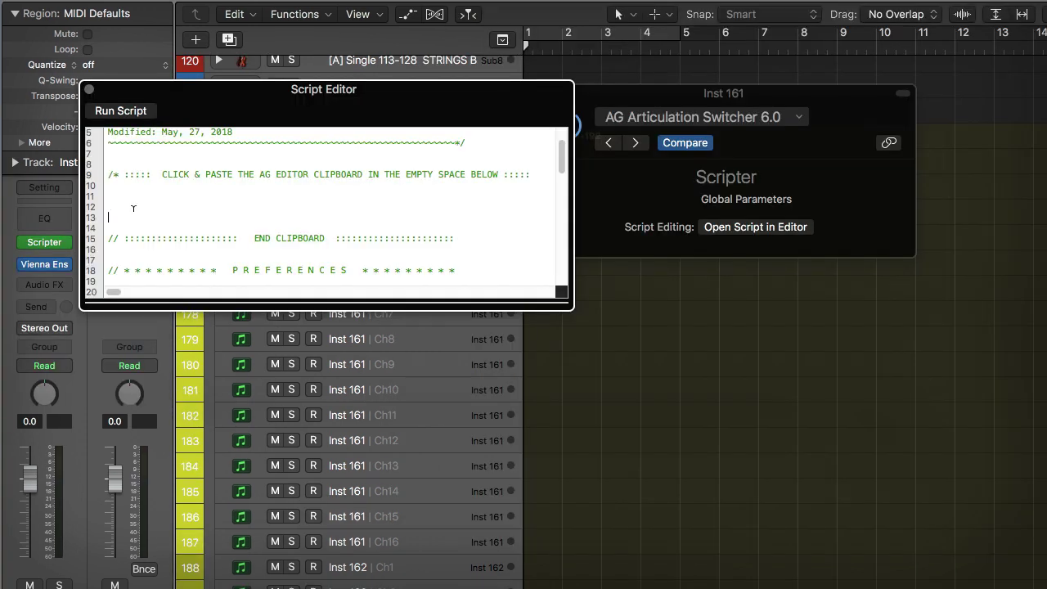
right_click(133, 209)
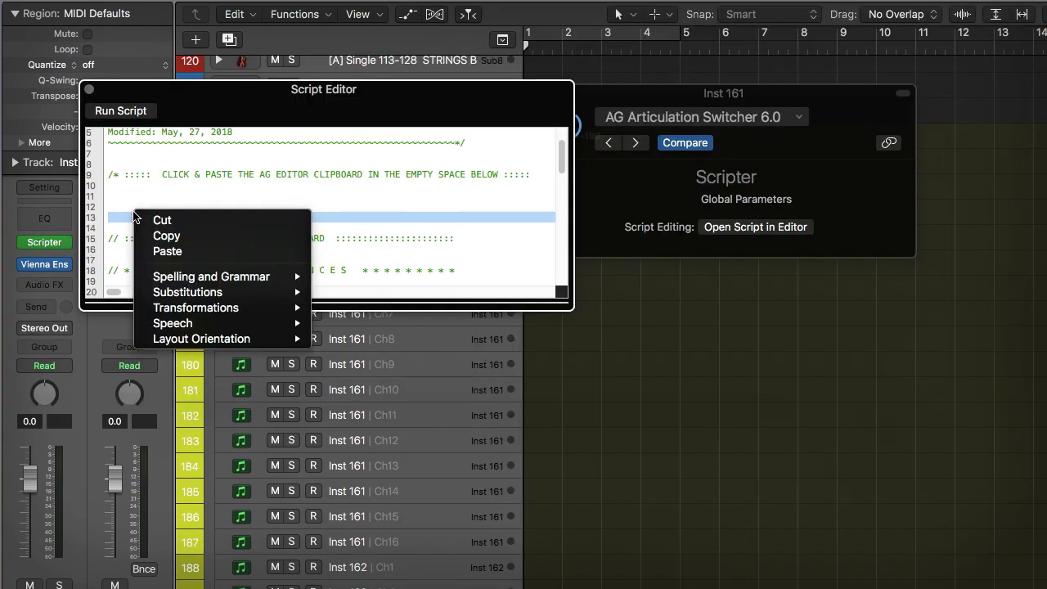
left_click(164, 251)
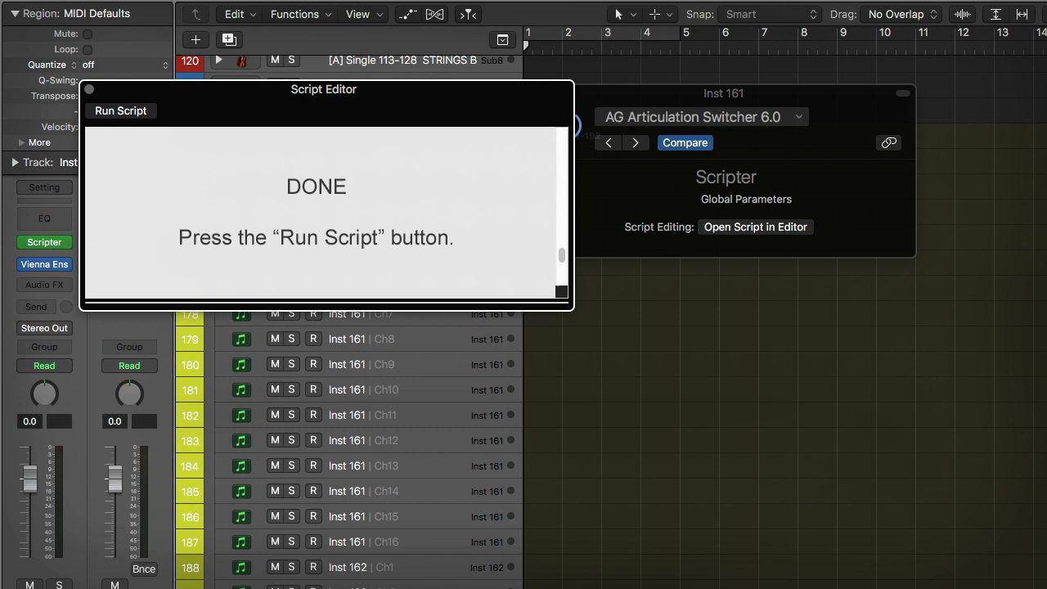
left_click(126, 112)
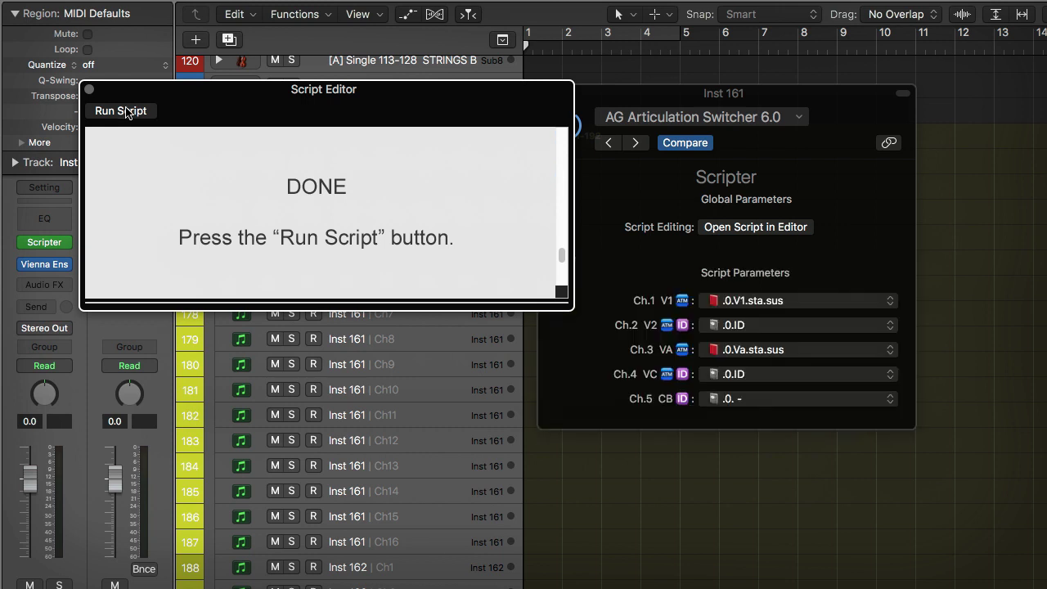
left_click(89, 89)
left_click(548, 94)
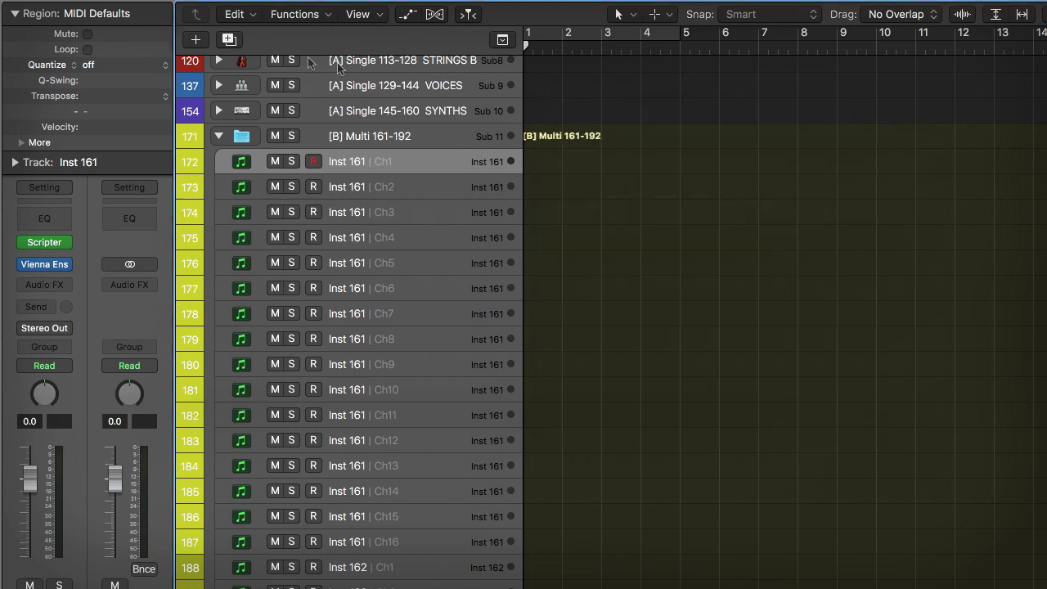
- Show track automation and assign Scripter parameters Ch.1 V1 and Ch.2 V2 to the Inst 161 tracks Ch1 and Ch2
left_click(413, 16)
left_click(364, 207)
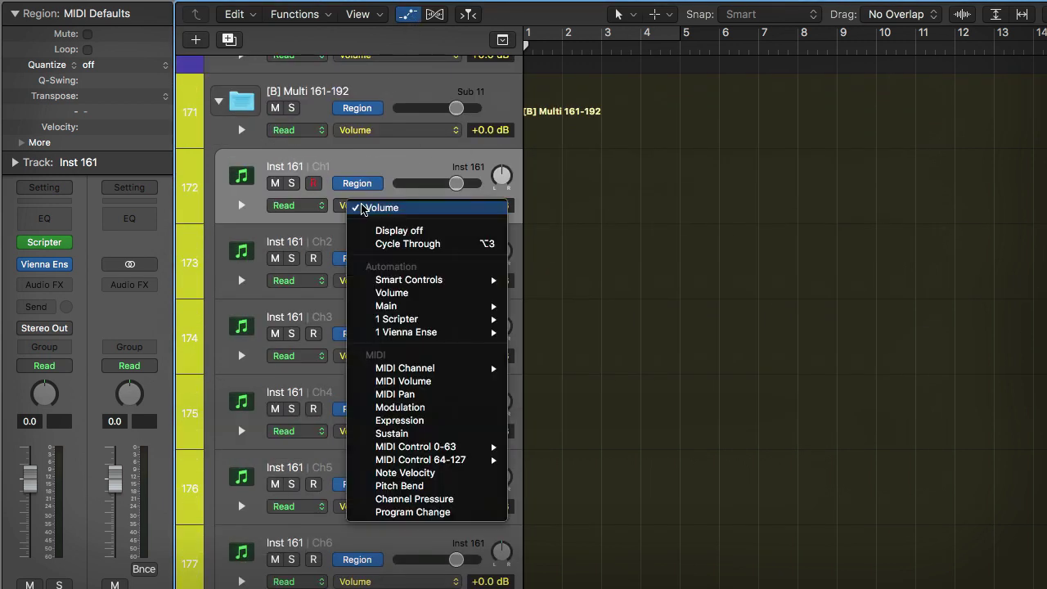
mouse_move(412, 321)
left_click(542, 319)
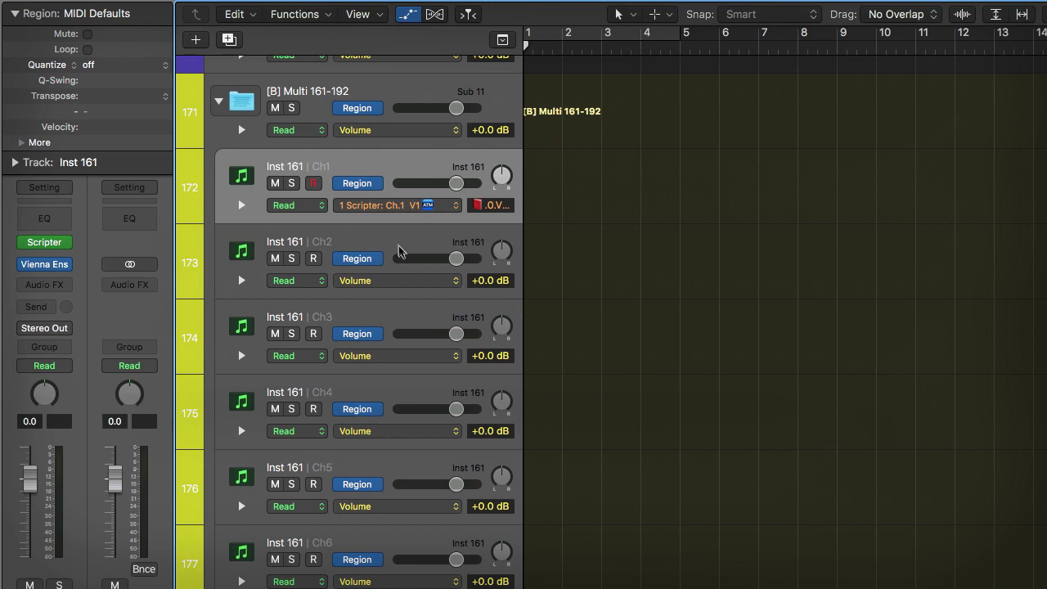
left_click(428, 276)
left_click(373, 283)
mouse_move(470, 383)
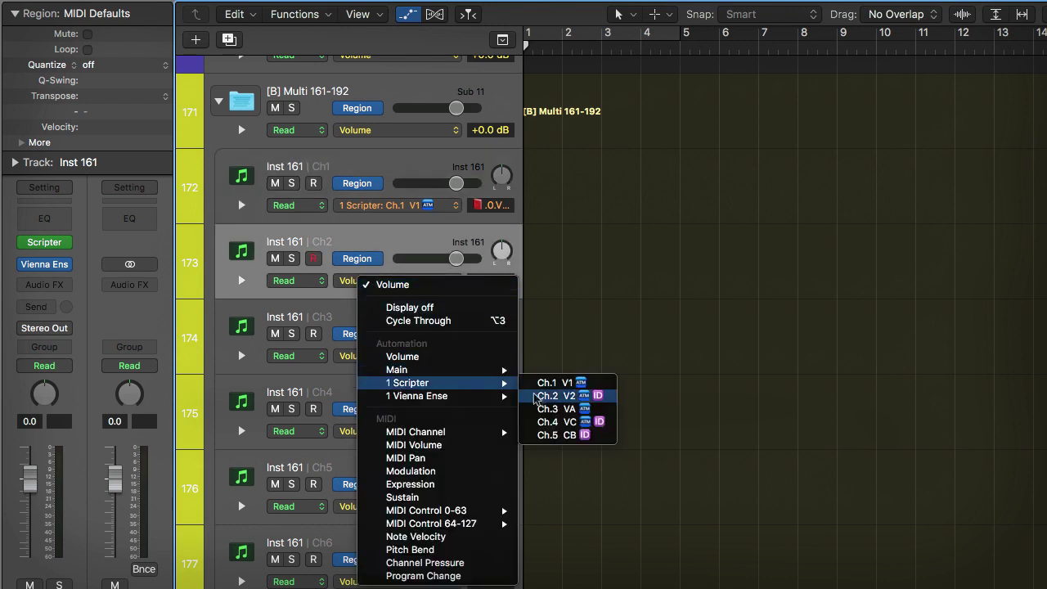
left_click(540, 398)
- Assign Scripter automation parameters Ch.3 VA, Ch.4 VC and Ch.5 CB to the Inst 161 tracks Ch3, Ch4 and Ch5
left_click(418, 327)
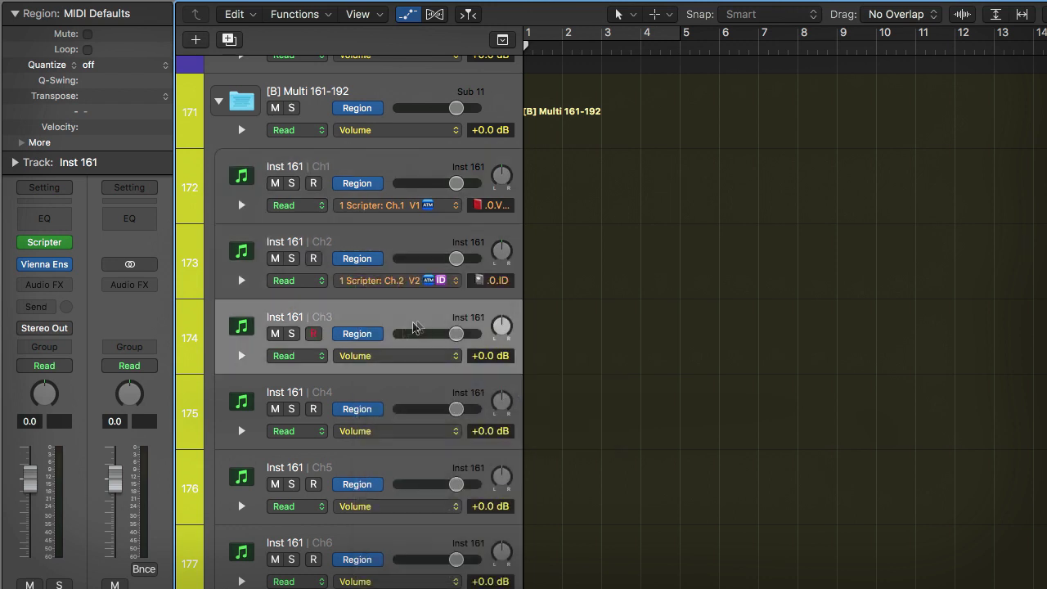
left_click(381, 355)
mouse_move(440, 446)
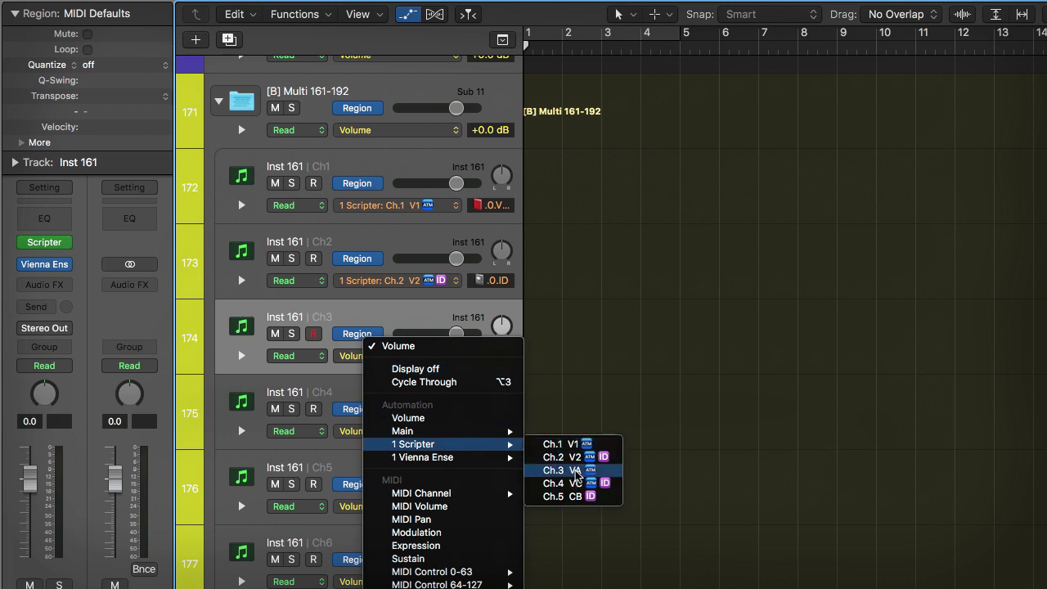
left_click(572, 471)
left_click(418, 402)
left_click(381, 431)
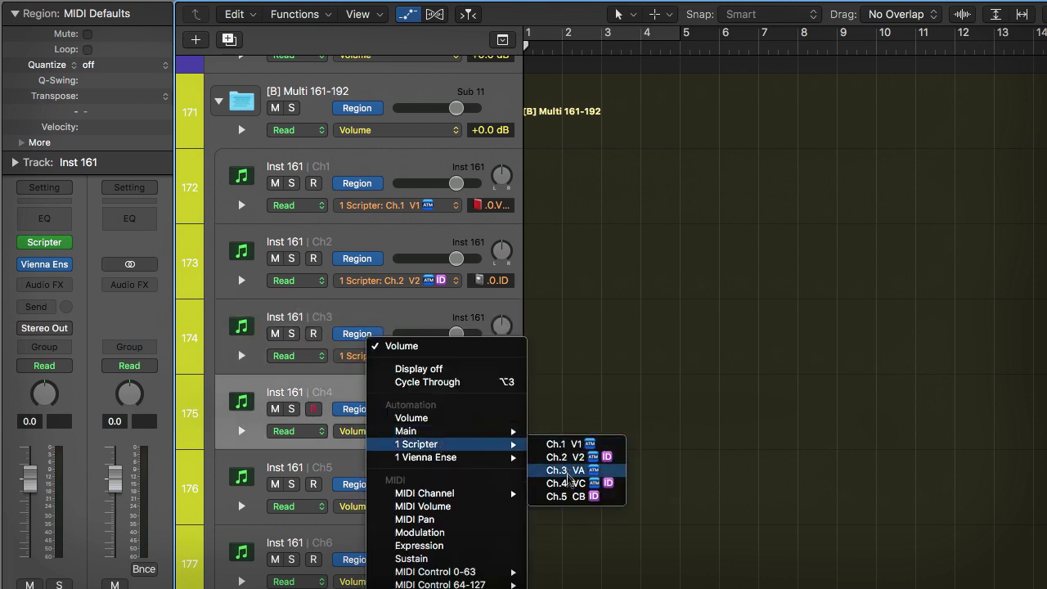
left_click(572, 483)
left_click(484, 501)
left_click(419, 506)
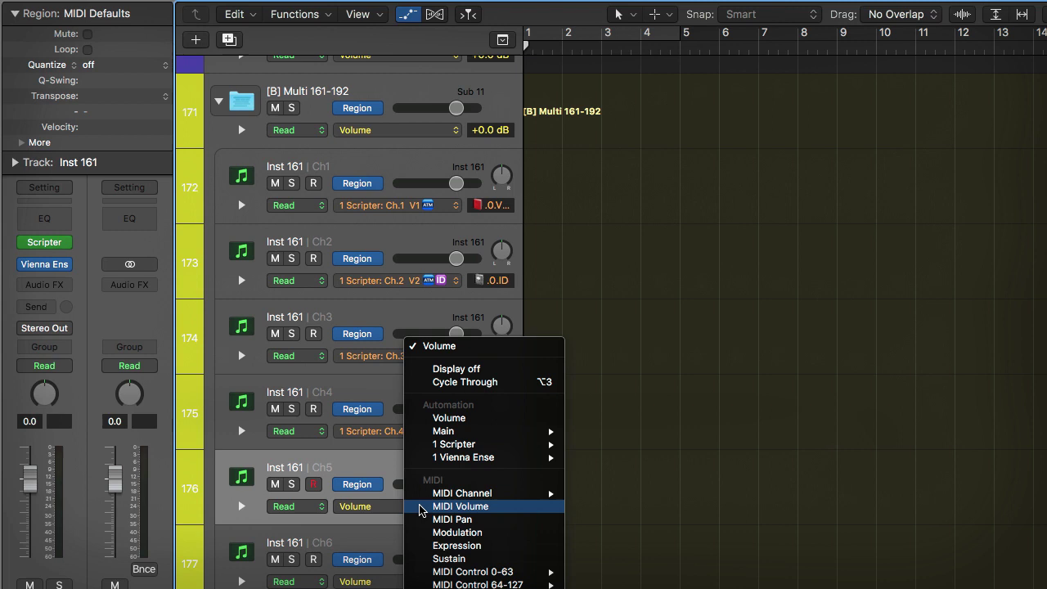
mouse_move(440, 446)
left_click(599, 495)
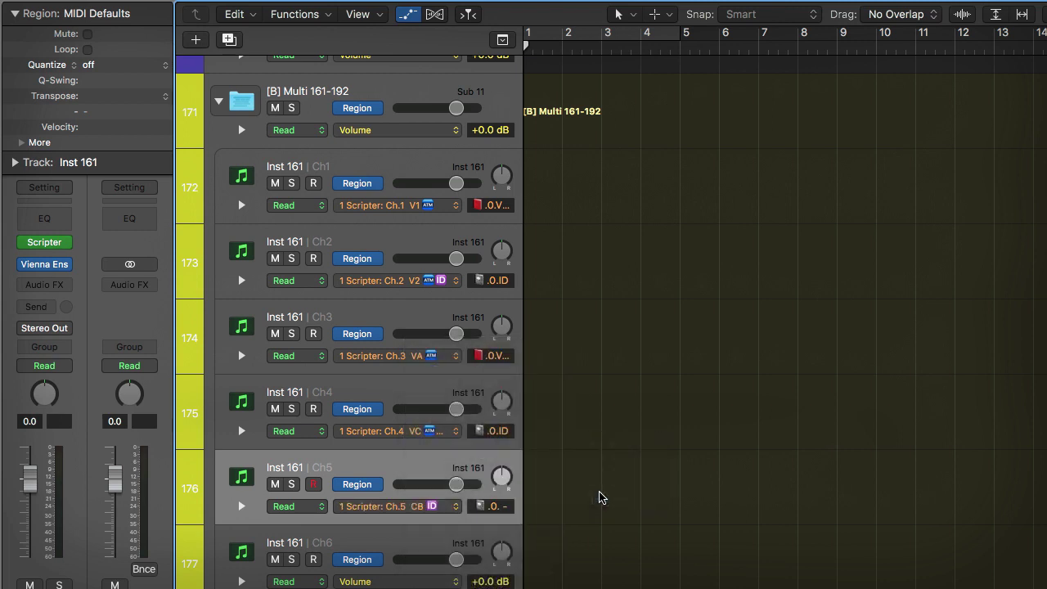
- Examine the articulation choices offered in the Scripter automation values of the Inst 161 tracks Ch1 to Ch4
left_click(415, 163)
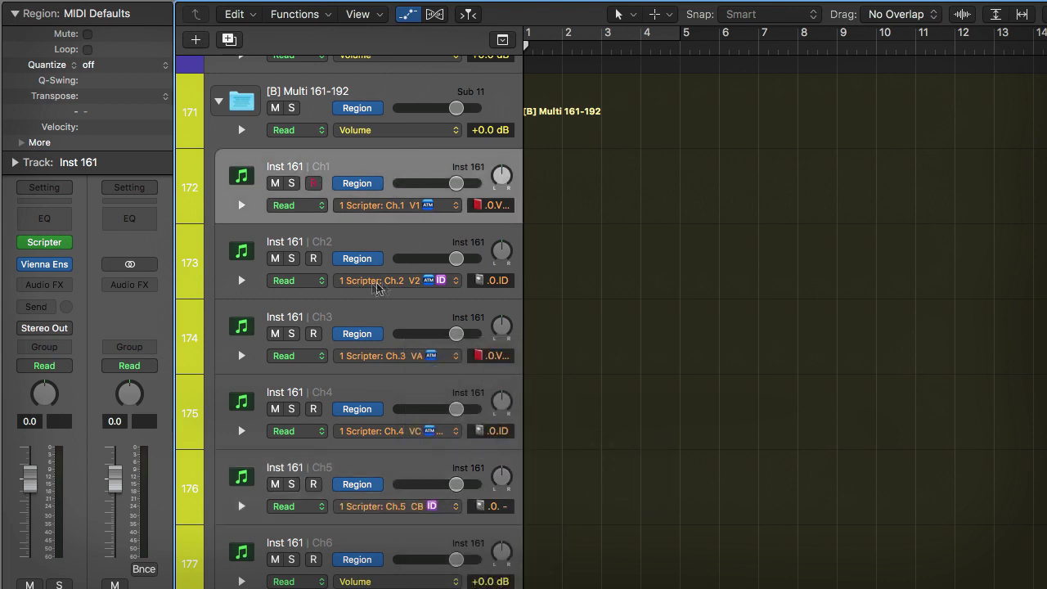
left_click(507, 208)
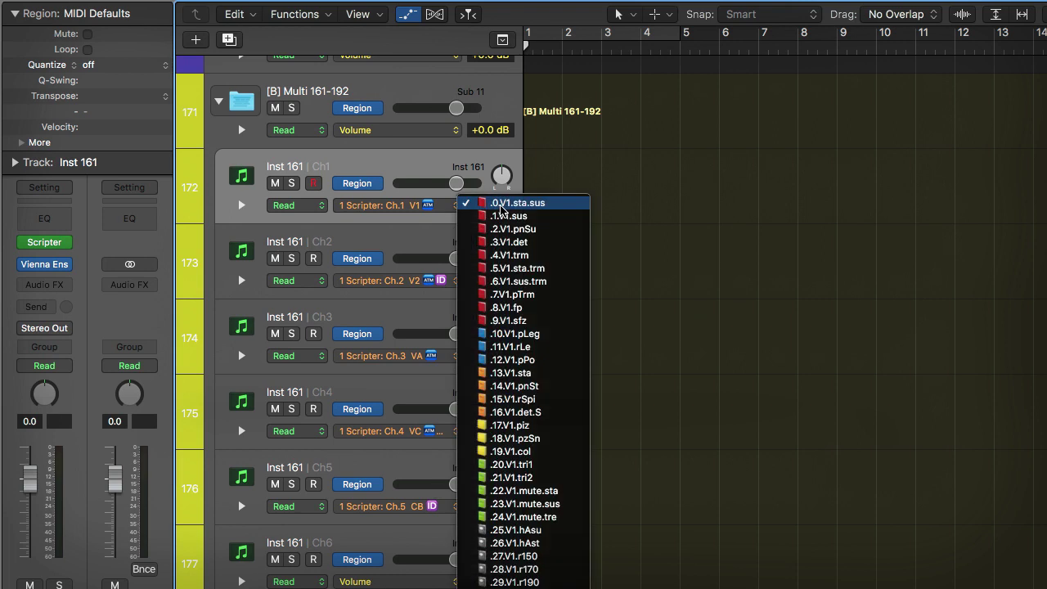
left_click(505, 208)
left_click(503, 281)
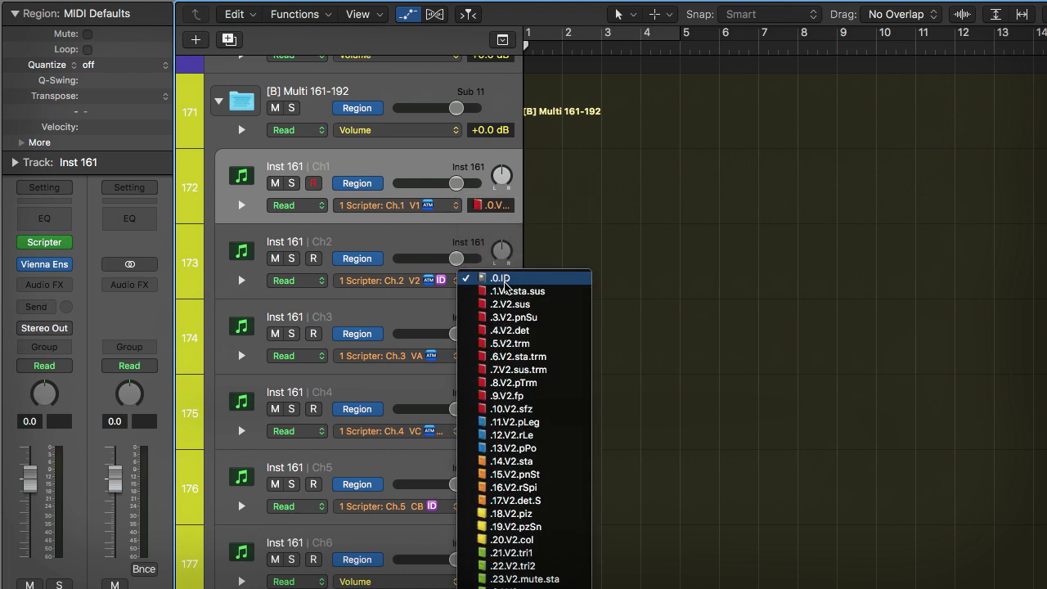
left_click(505, 282)
left_click(502, 356)
left_click(502, 360)
left_click(501, 430)
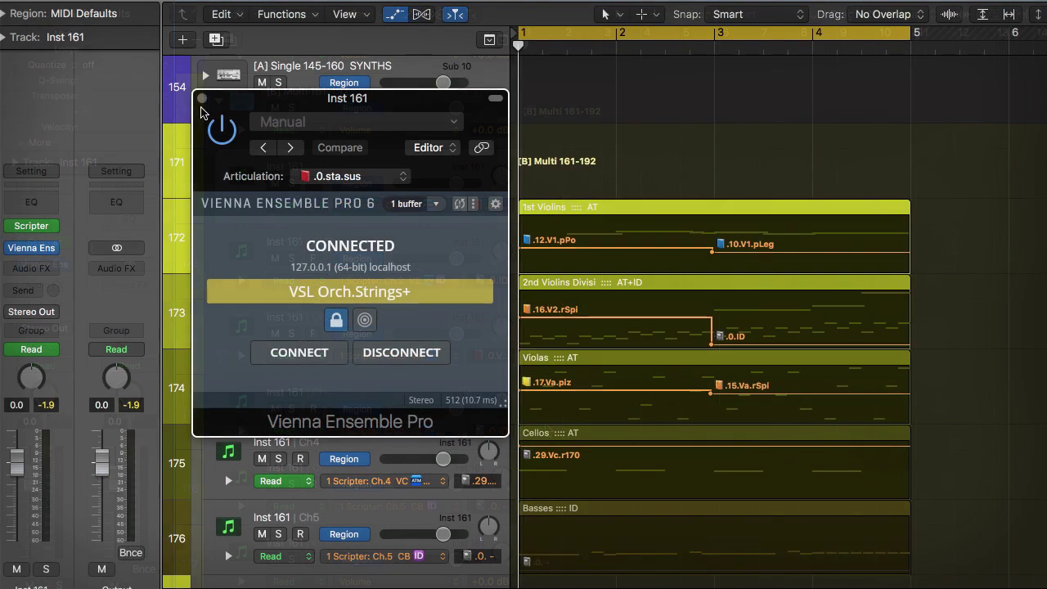
- Play the strings arrangement and watch the articulations switch in Vienna Ensemble Pro, including those of the CB channel
left_click(201, 98)
key("space")
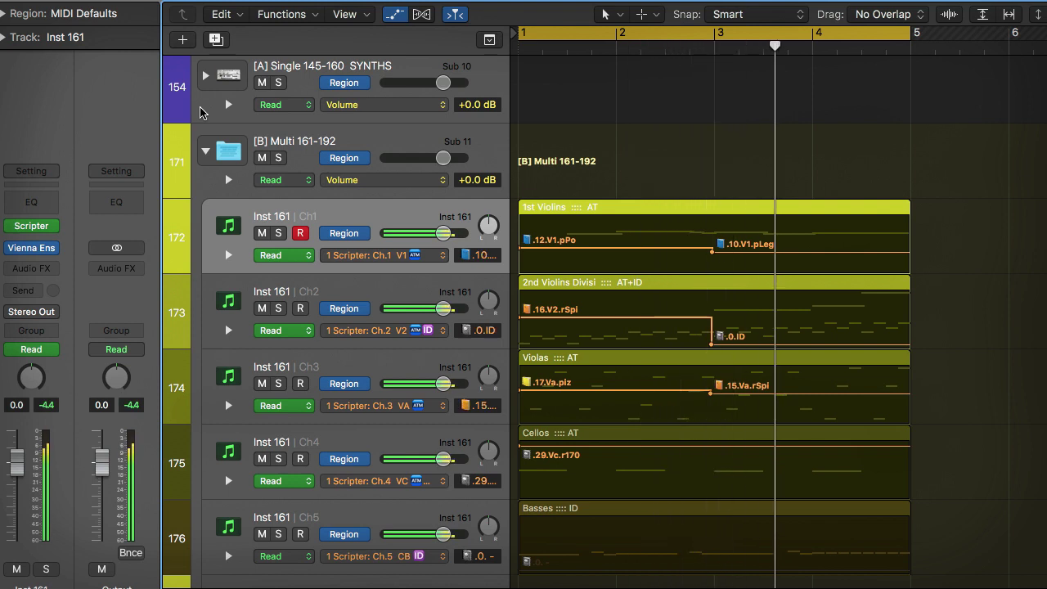
key("super+Tab")
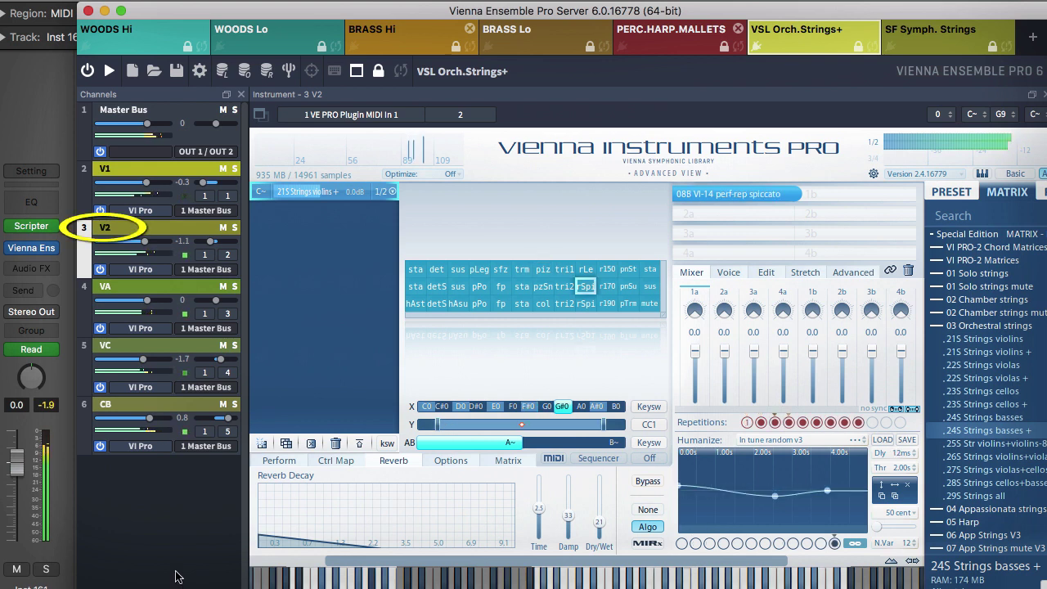
left_click(174, 409)
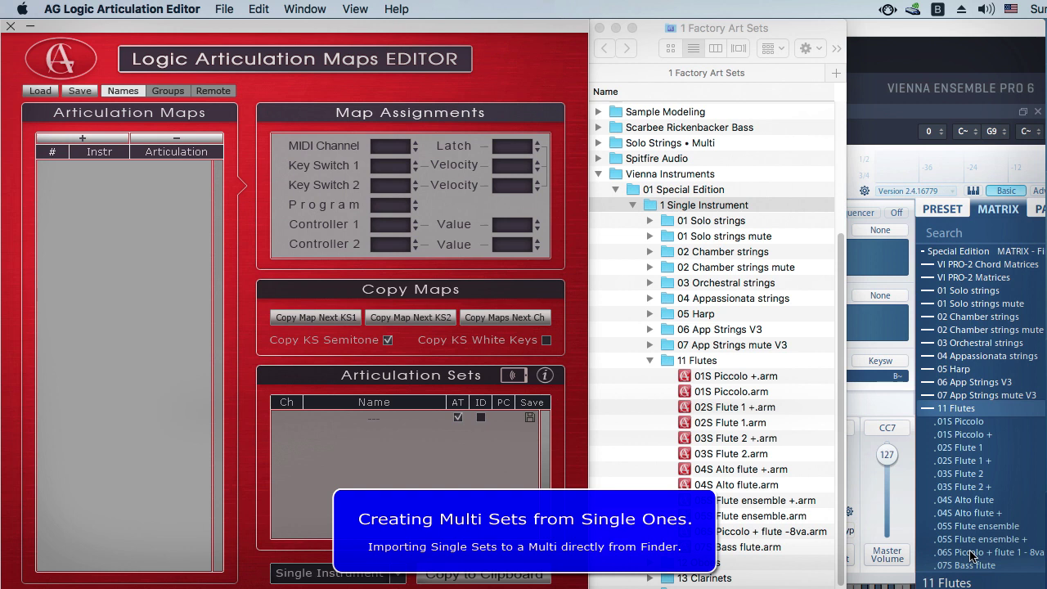
- Check the mode for presets from Finder and open 01S Piccolo +.arm in AG Logic Articulation Editor, discarding the untitled document's changes
left_click(227, 10)
mouse_move(316, 116)
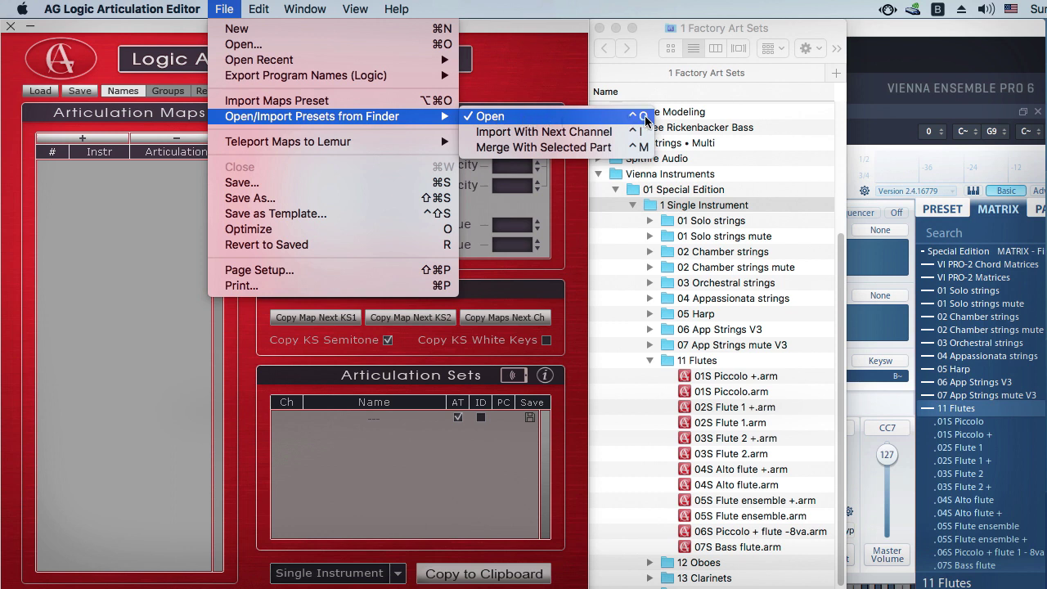
left_click(572, 277)
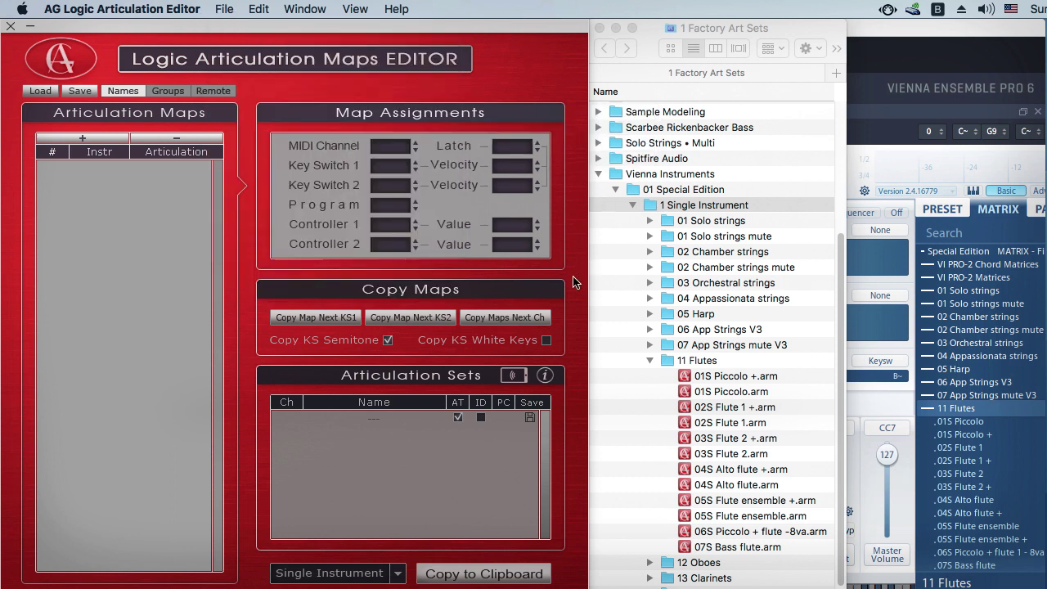
left_click(729, 378)
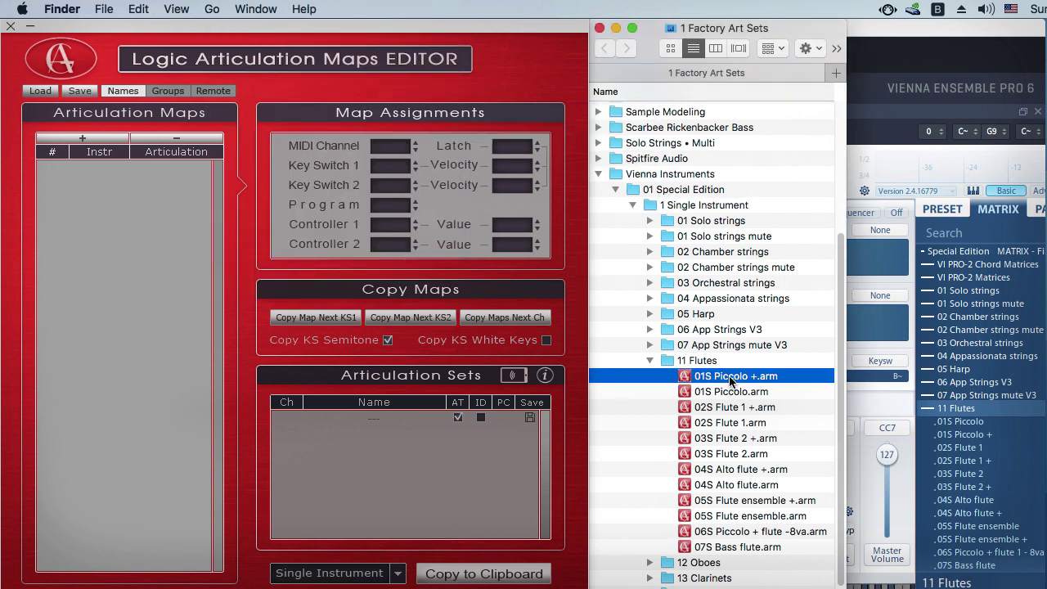
double_click(728, 376)
left_click(532, 270)
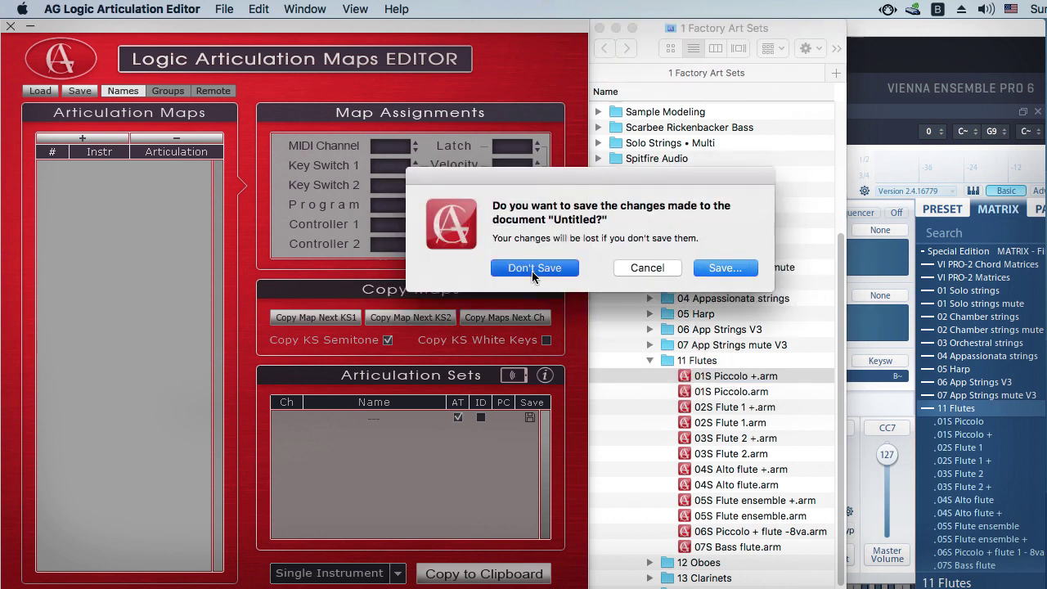
left_click(545, 376)
- Change the Piccolo + preset from Single Instrument to Multi Instrument
left_click(342, 575)
key("Down")
key("Return")
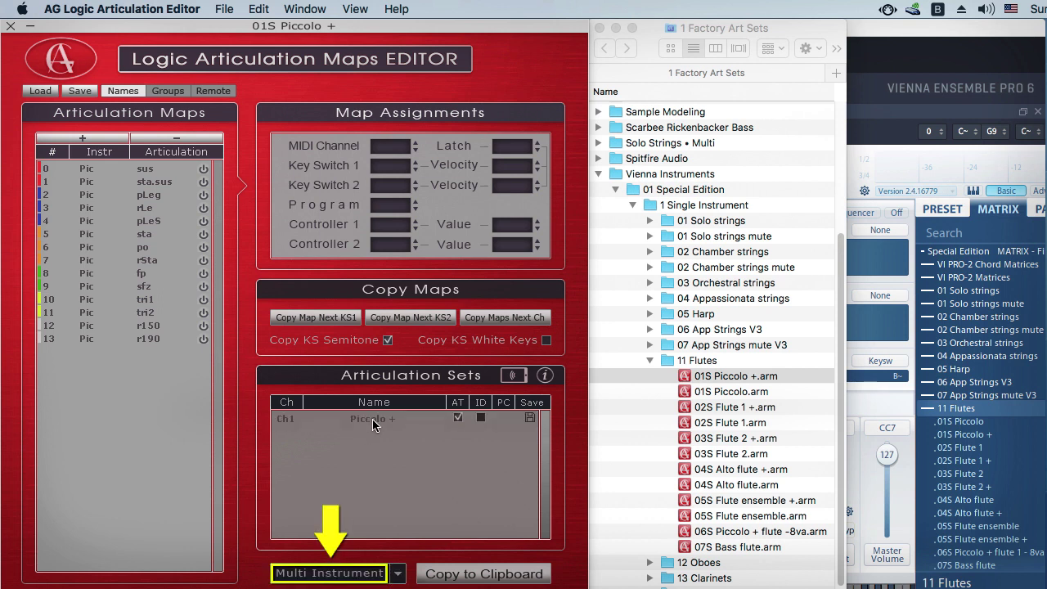
- Using Import With Next Channel, add the Finder flute and oboe presets from 02S Flute 1 + through 15S Oboe ensemble to the multi
left_click(224, 9)
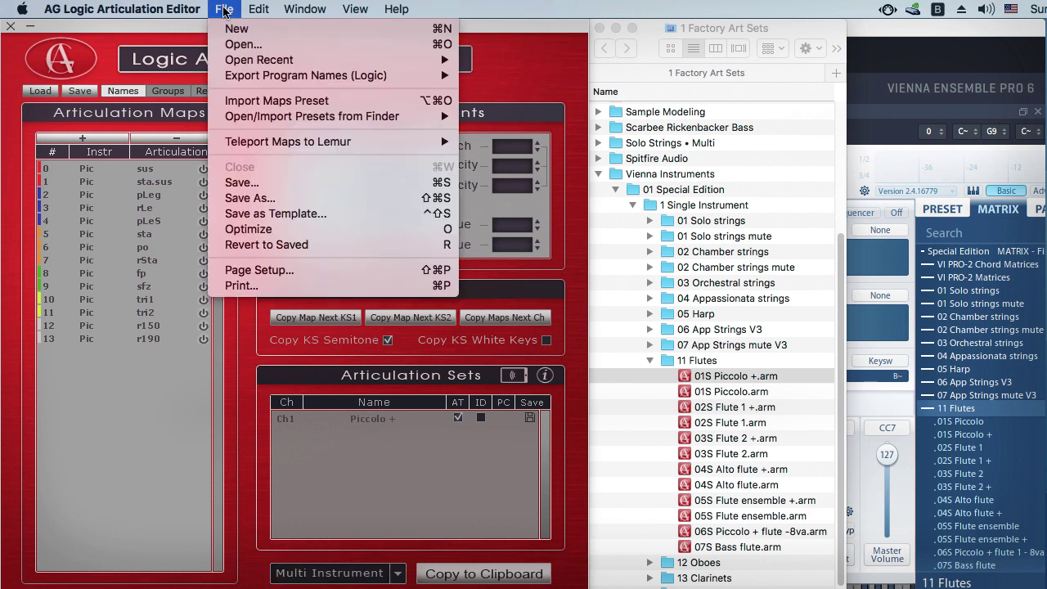
mouse_move(420, 116)
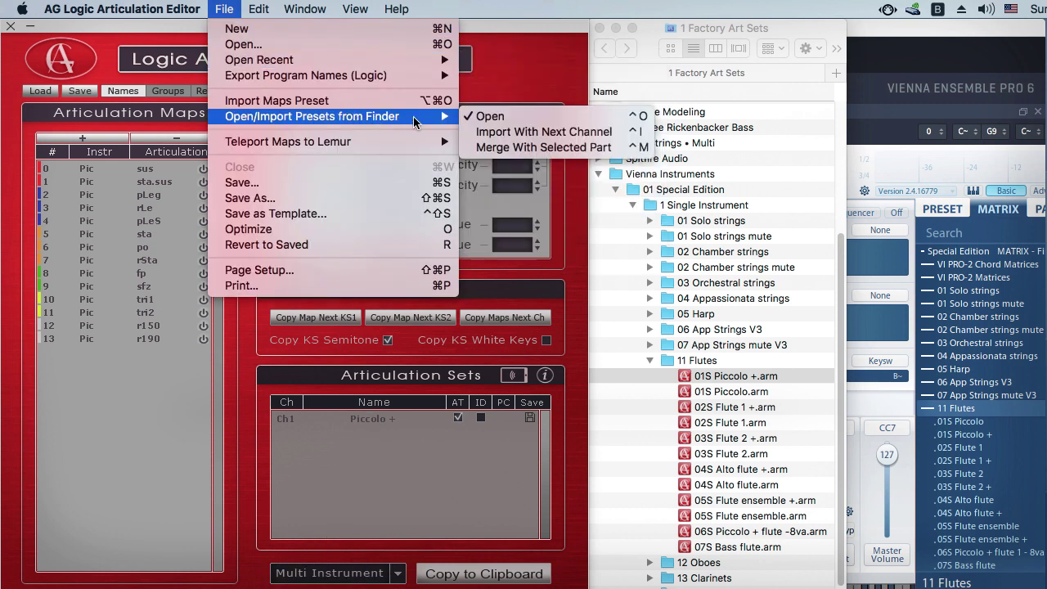
left_click(486, 132)
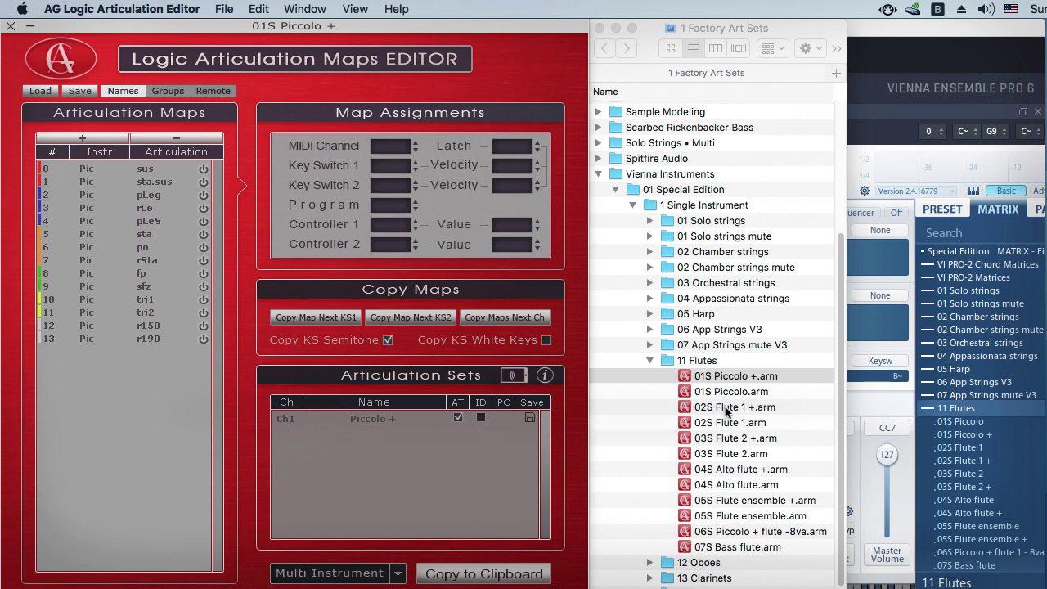
left_click(725, 409)
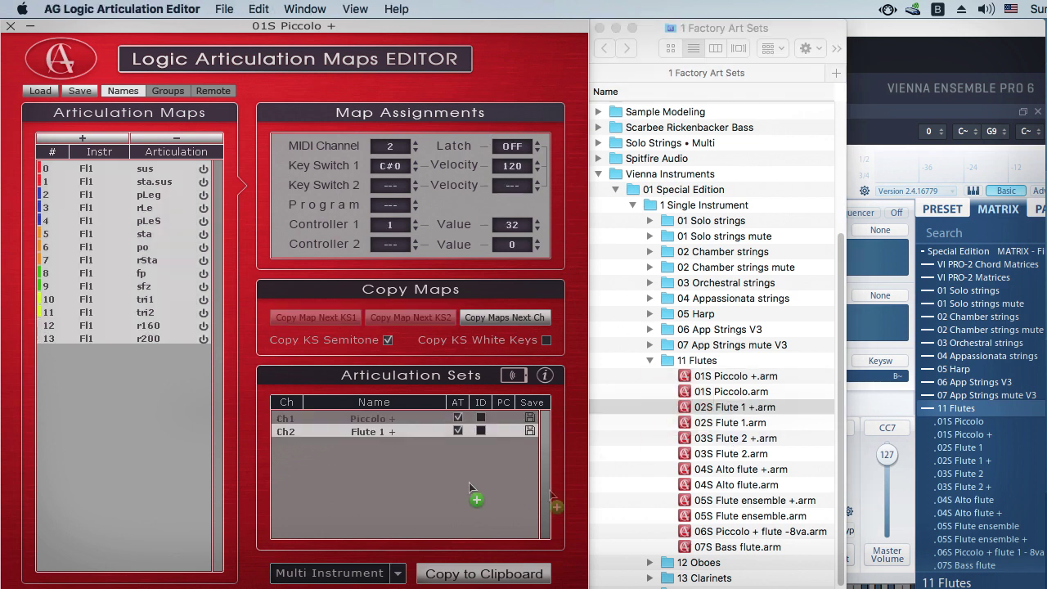
left_click_drag(470, 483, 471, 485)
left_click_drag(718, 474, 409, 502)
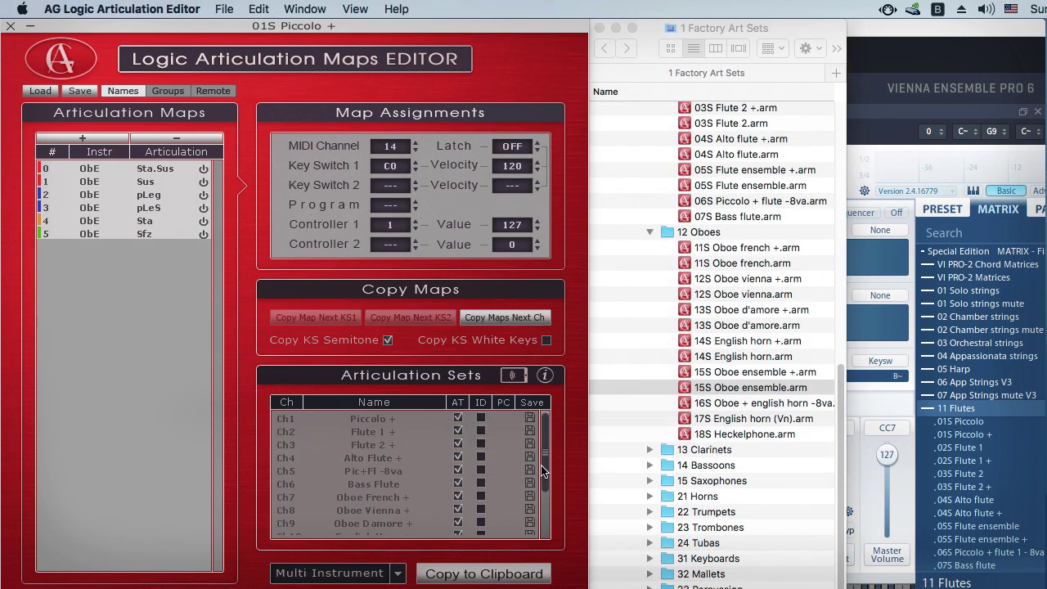
- Select all articulation sets in the multi, starting from Piccolo + on Ch1, and toggle their ID option
left_click_drag(545, 455, 546, 418)
left_click(366, 419)
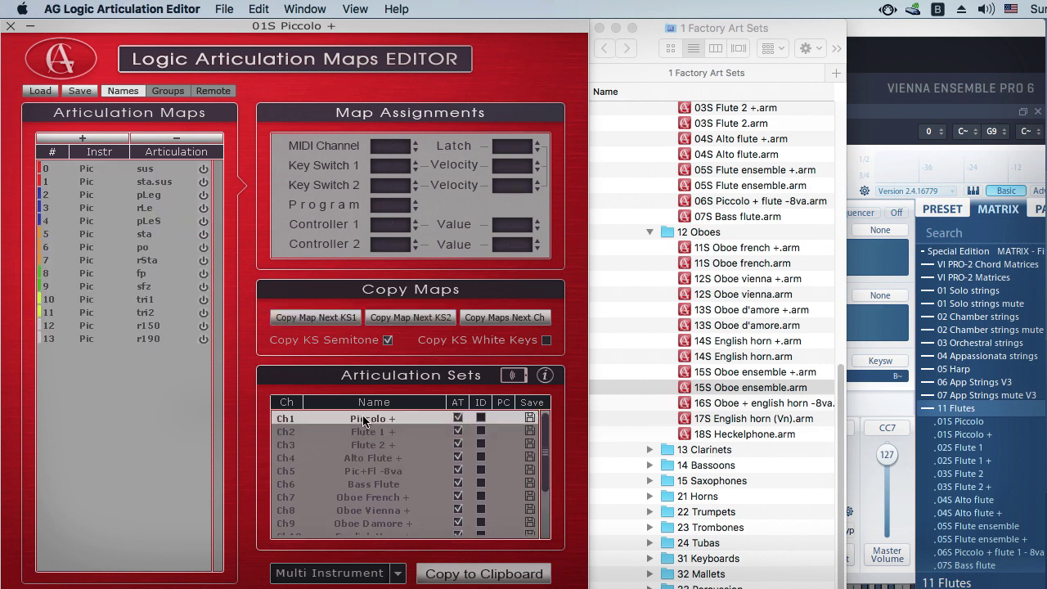
key("super+c")
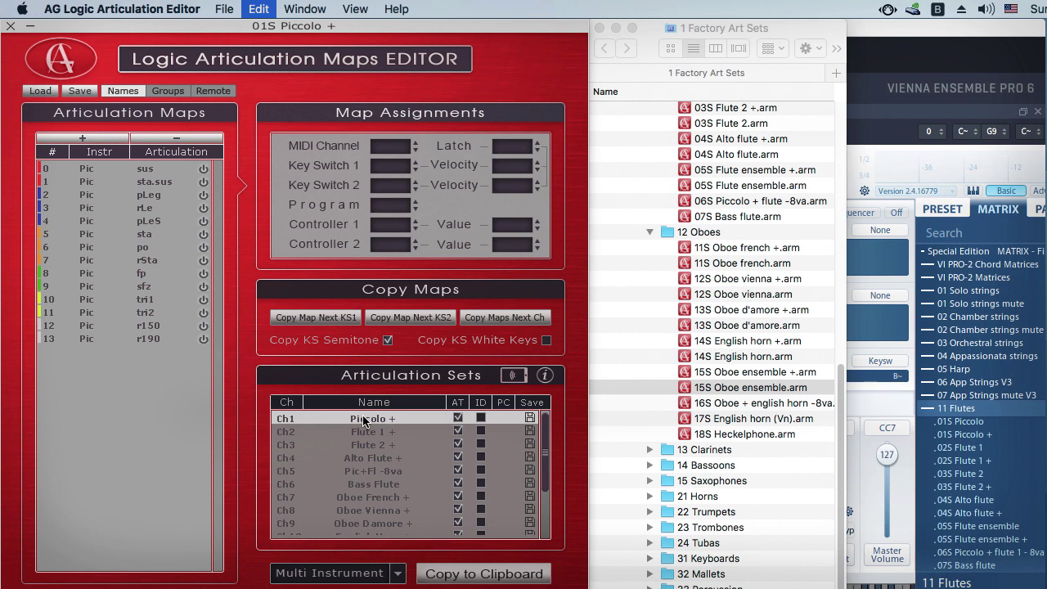
key("super+v")
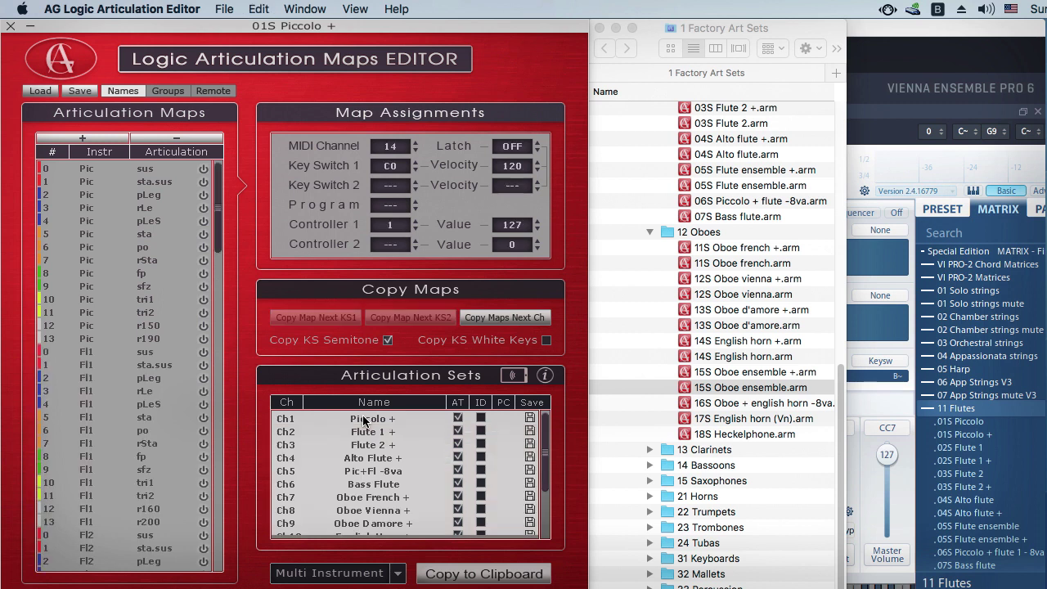
left_click(481, 419)
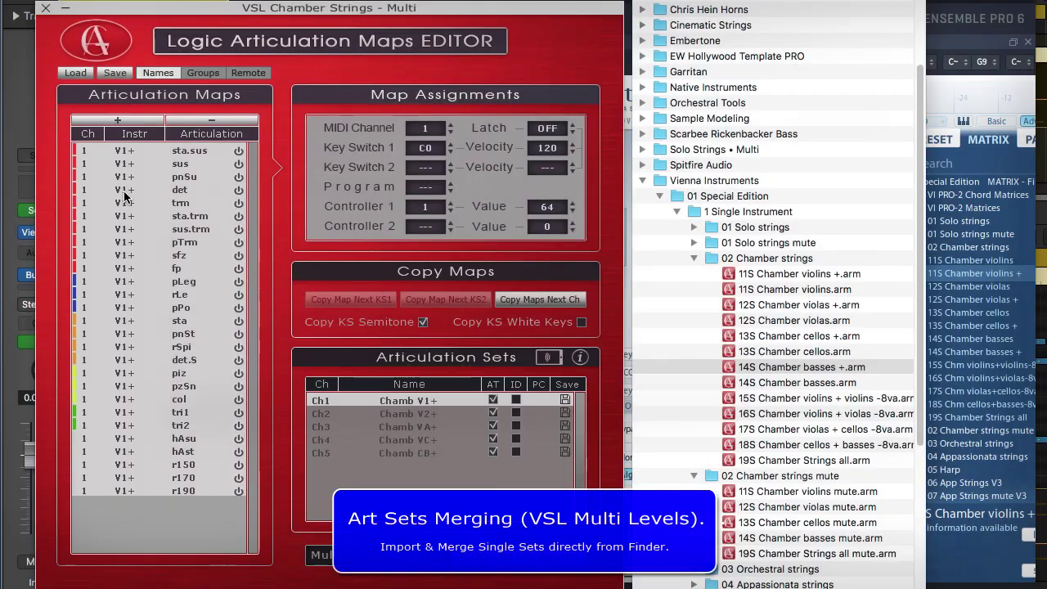
- Assign the red group color to all V1+ maps of Ch1 in VSL Chamber Strings - Multi
right_click(247, 193)
left_click(400, 198)
left_click(272, 140)
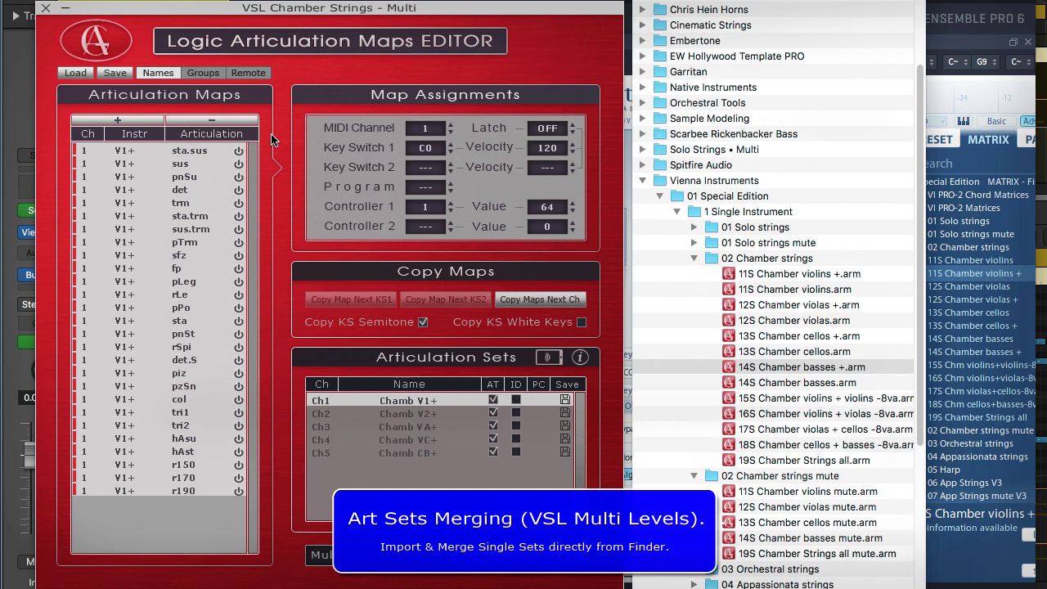
- Set Finder presets to Merge With Selected Part and merge 11S Chamber violins mute.arm into the Ch1 set
right_click(238, 150)
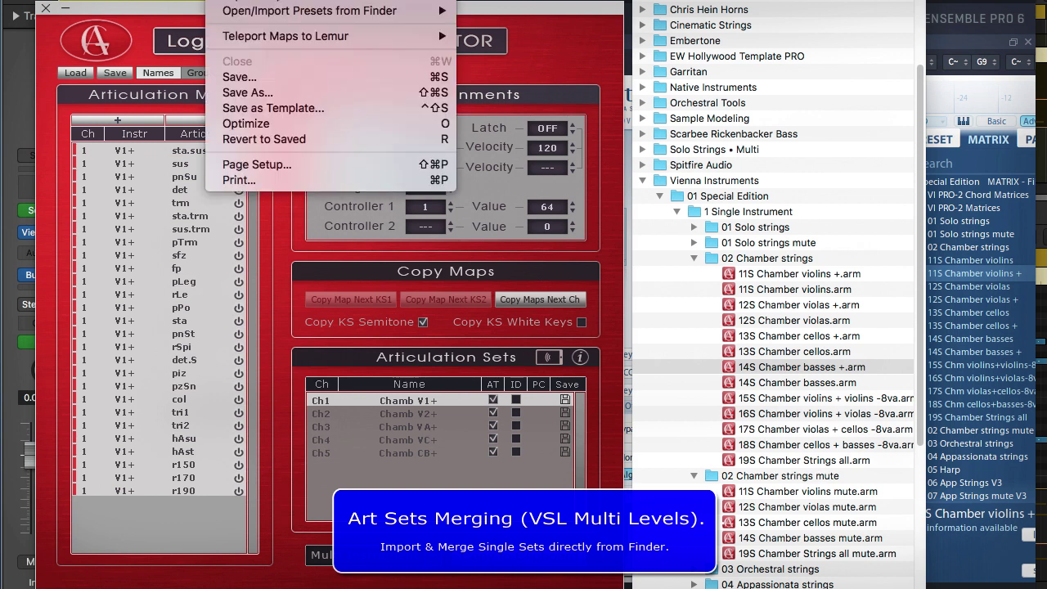
mouse_move(295, 10)
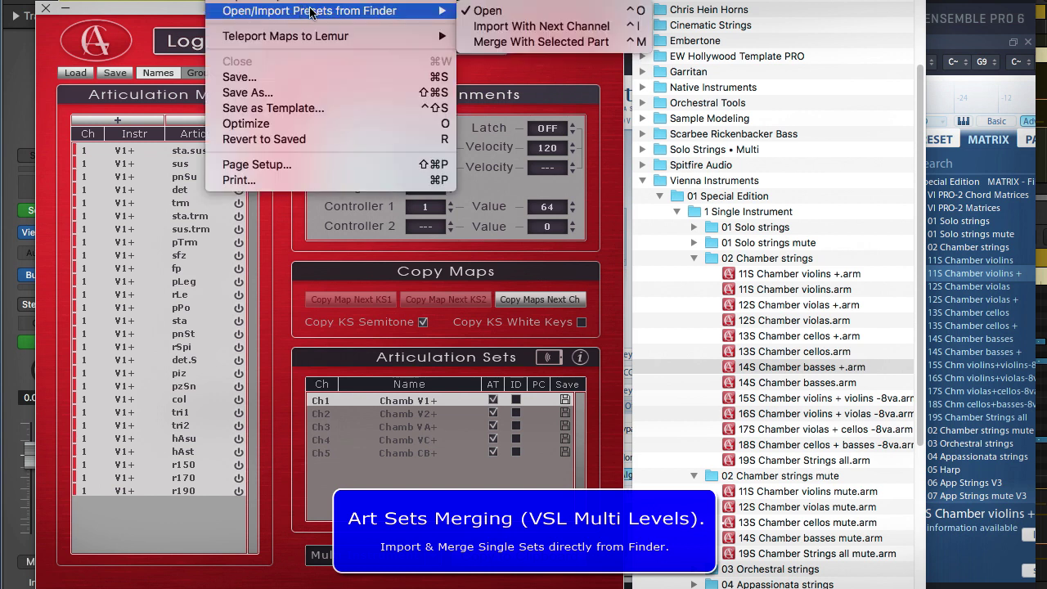
left_click(484, 43)
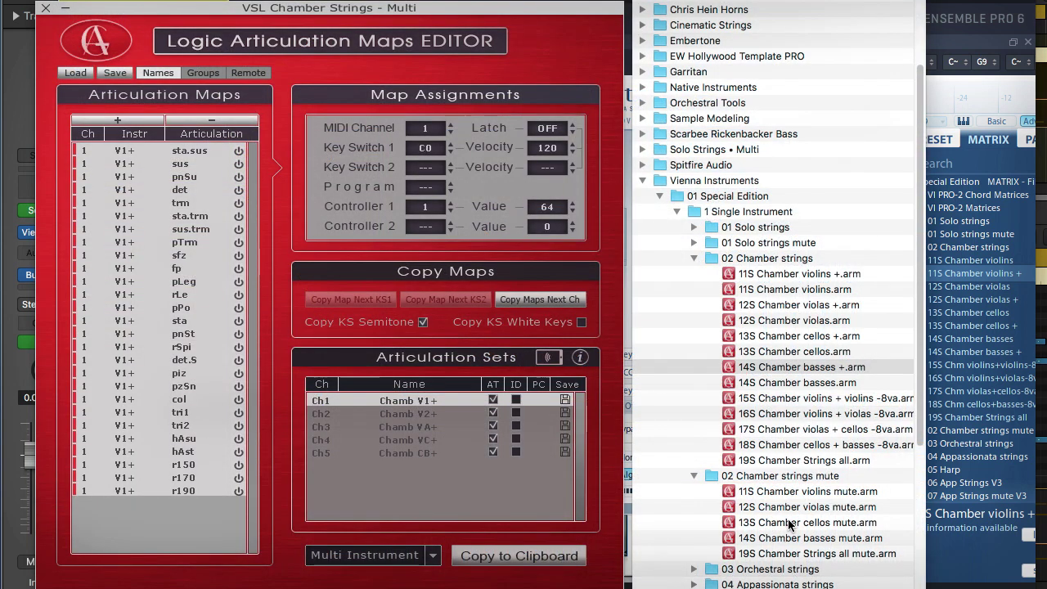
double_click(793, 492)
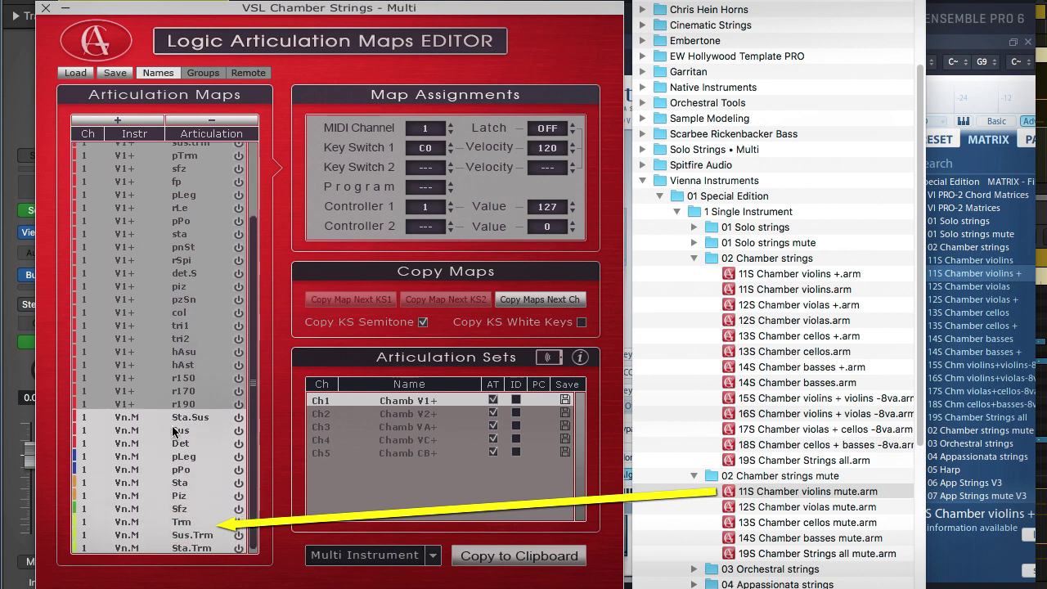
- Assign the blue group color to the merged Vn.M maps
right_click(174, 431)
mouse_move(334, 433)
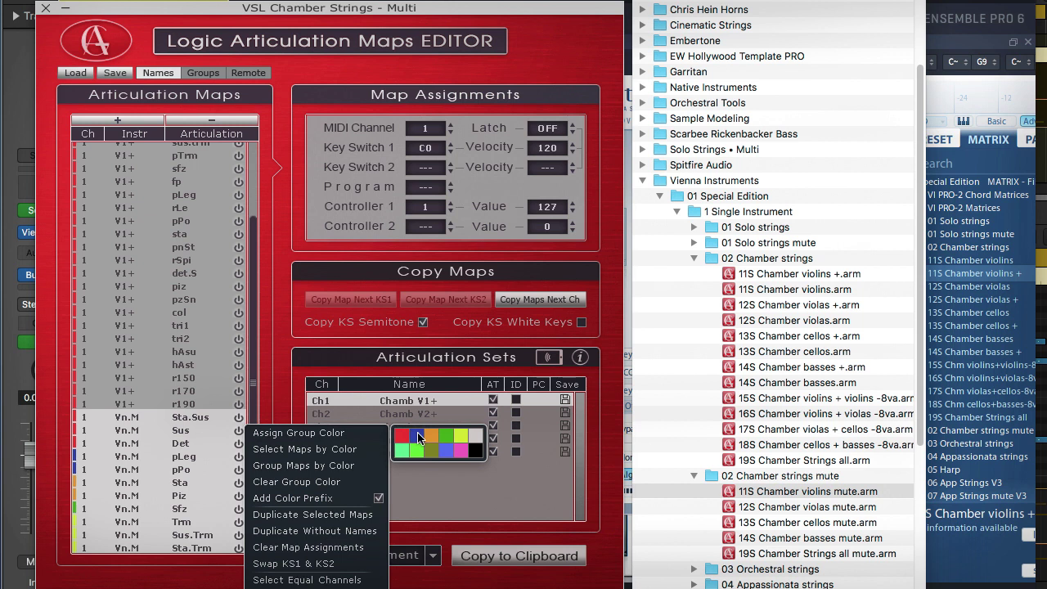
left_click(417, 436)
- Merge 15S Chamber violins + violins -8va.arm into Ch1 and assign the orange group color to its Vn.Vn8 maps
left_click(797, 401)
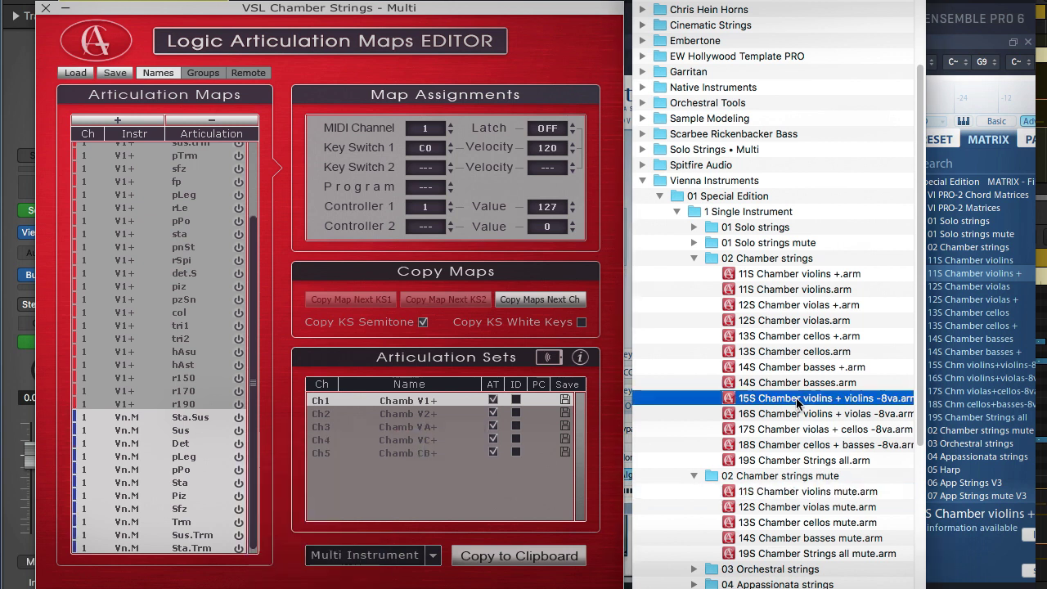
left_click_drag(798, 401, 163, 491)
right_click(189, 468)
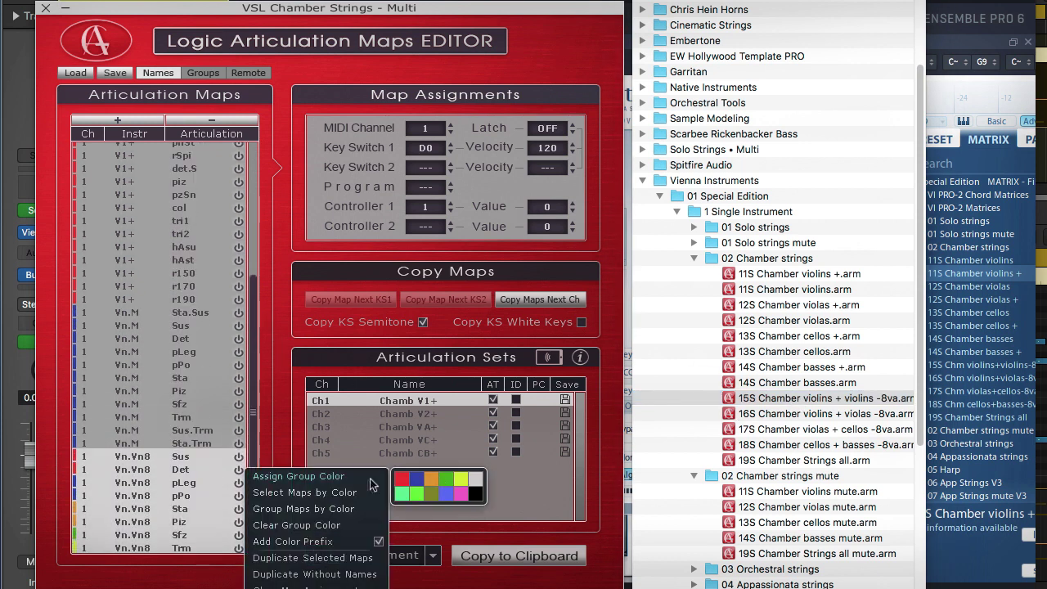
left_click(286, 444)
- Swap KS1 and KS2 for all maps of the merged Ch1 set
left_click_drag(253, 307, 251, 176)
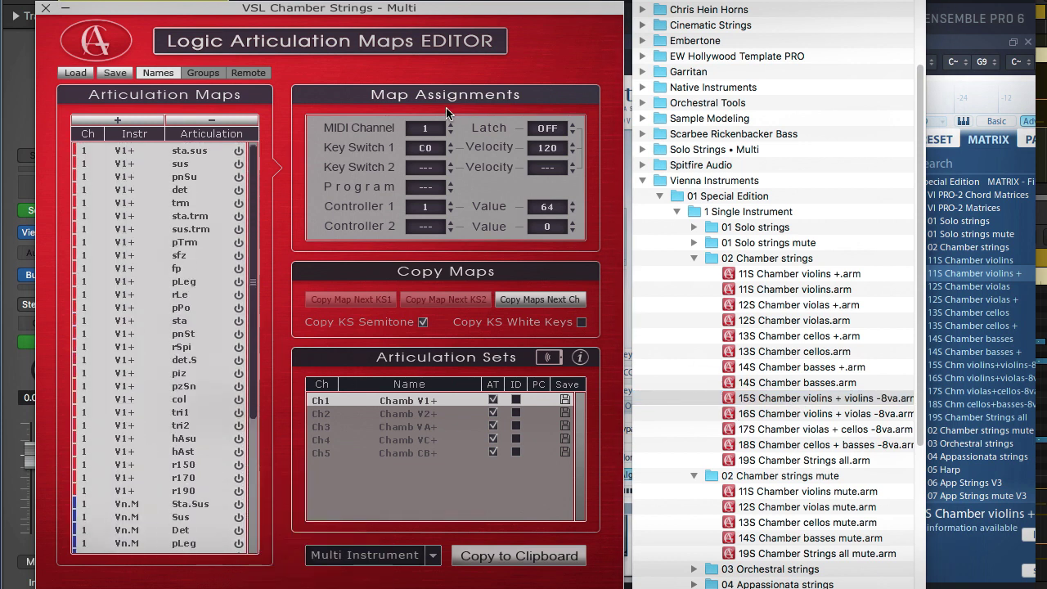
right_click(183, 167)
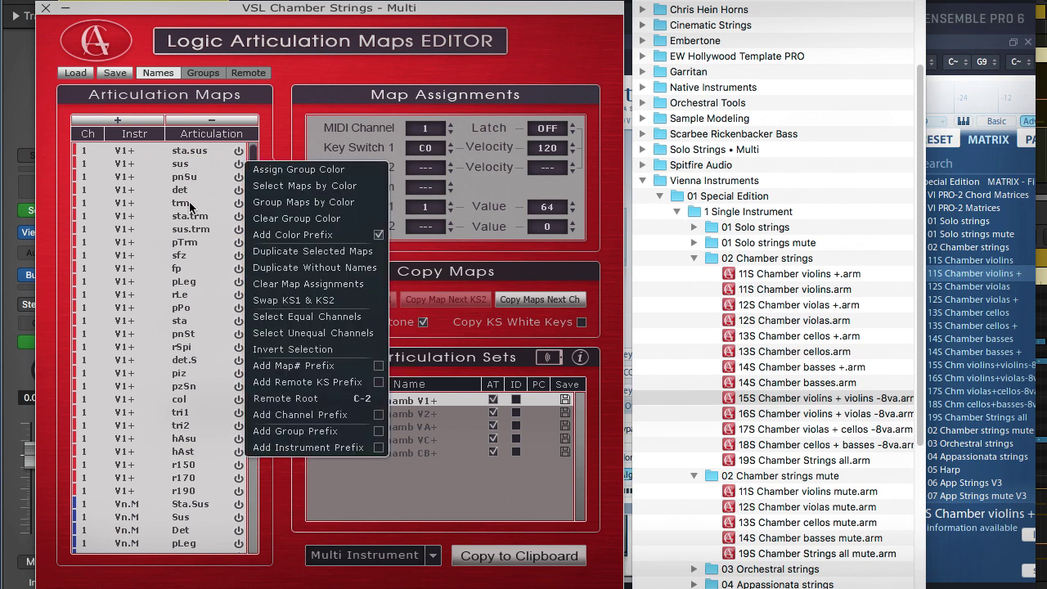
left_click(260, 300)
- Select all red V1+ maps by color and set their Key Switch 1 to C-2
left_click(133, 203)
left_click(132, 203)
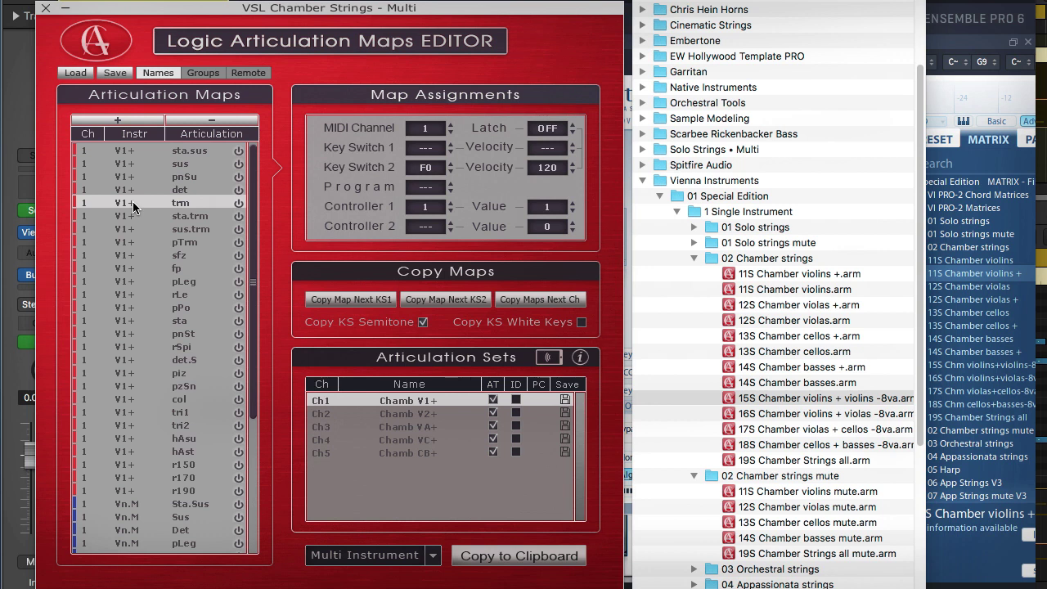
right_click(132, 202)
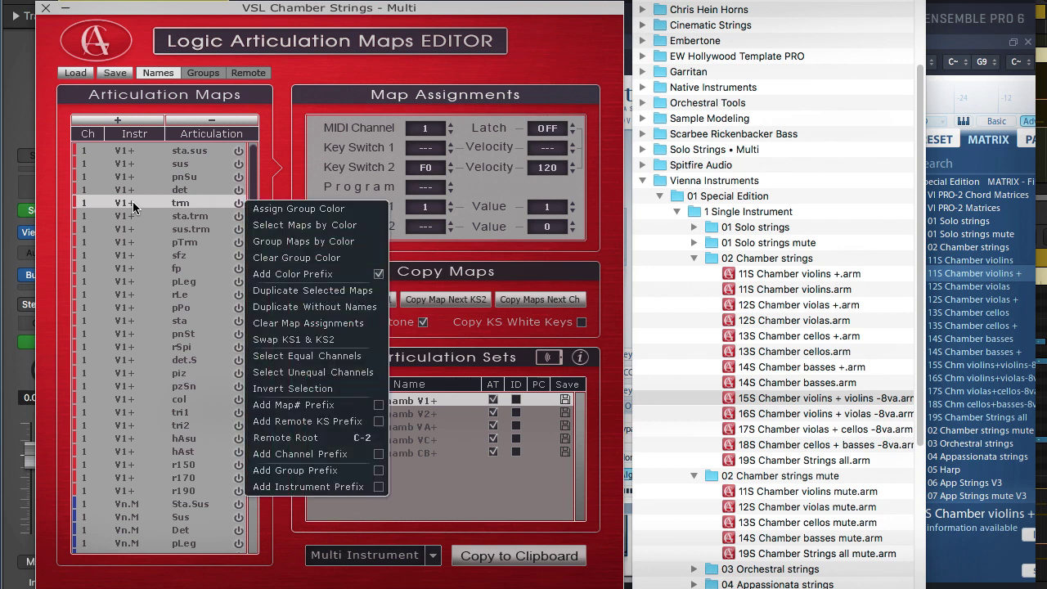
left_click(259, 227)
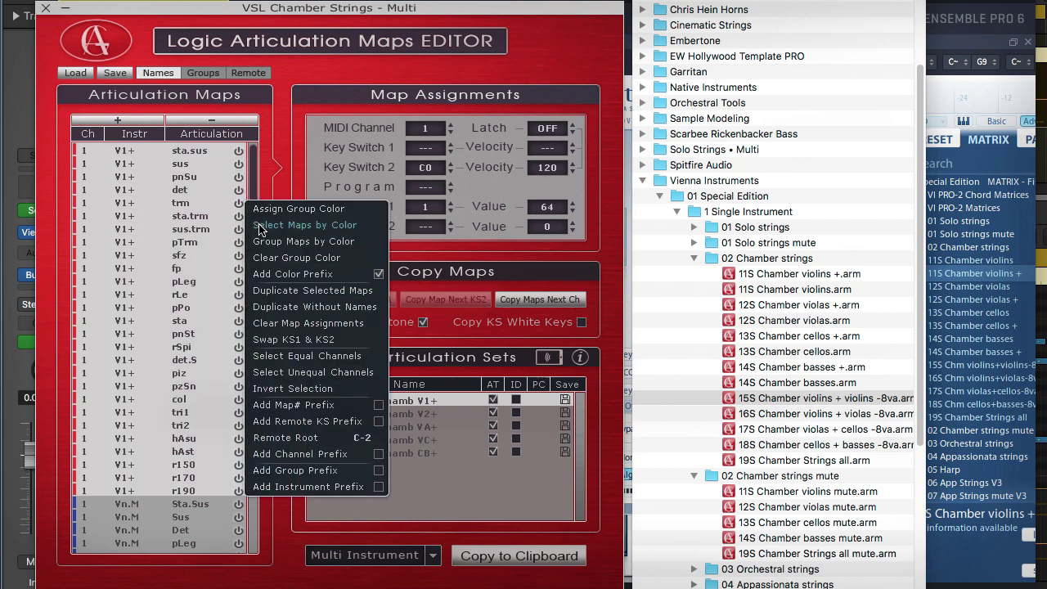
left_click(425, 150)
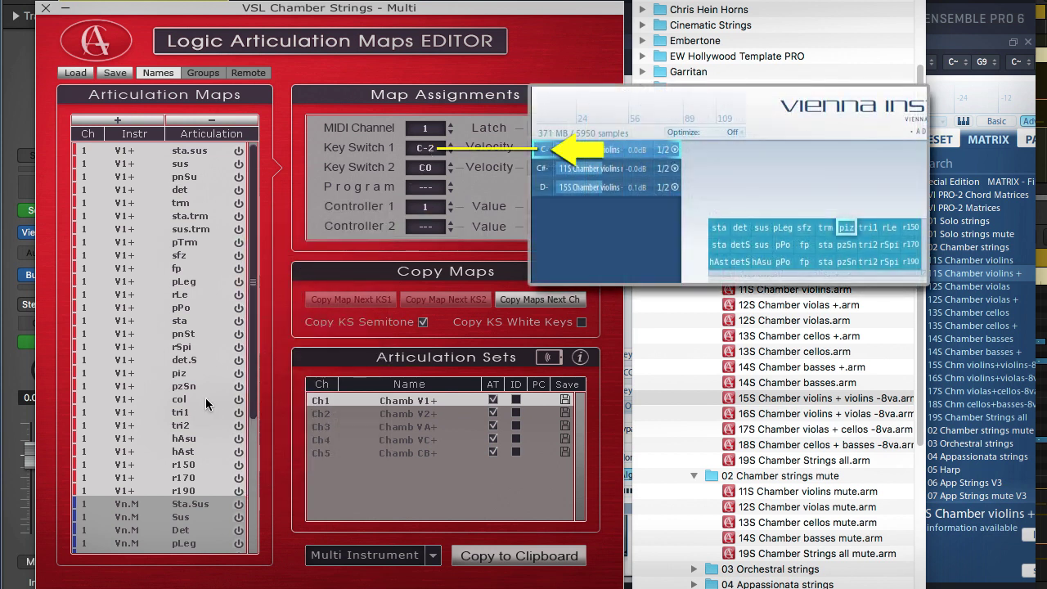
- Select all blue Vn.M maps by color and set their Key Switch 1 to C#-2
scroll(156, 366, "down", 5)
left_click(137, 350)
right_click(138, 350)
left_click(250, 375)
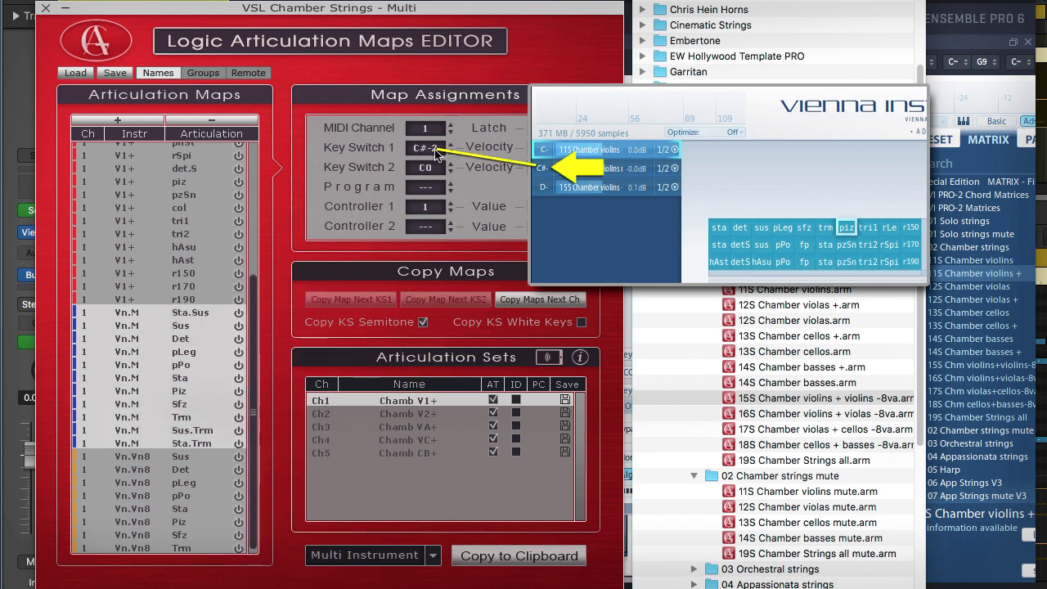
- Select all orange Vn.Vn8 maps by color and set their Key Switch 1 note for the third Vienna matrix
left_click(135, 471)
right_click(135, 471)
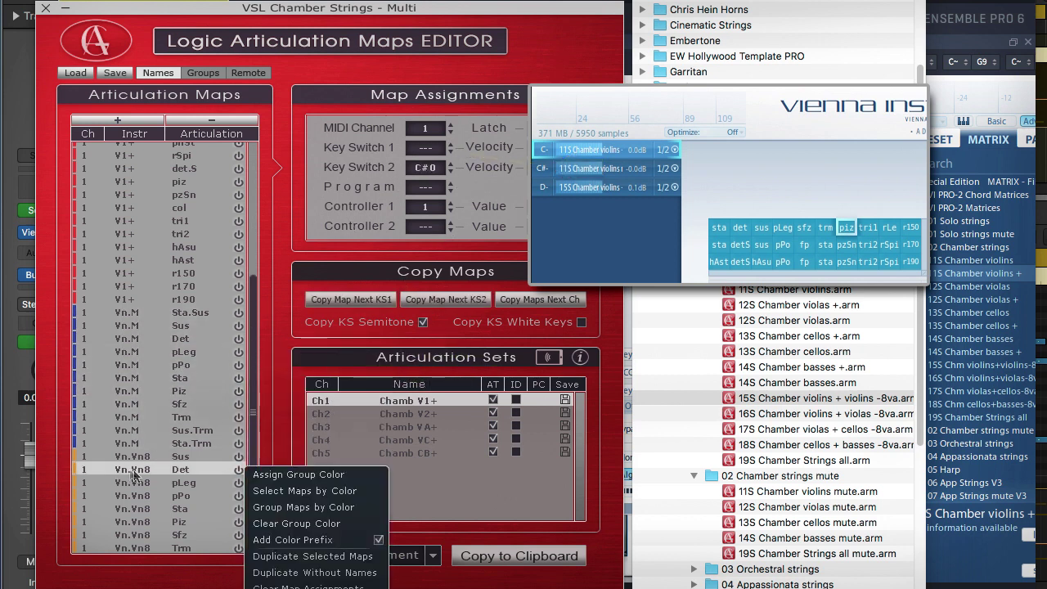
left_click(261, 491)
scroll(438, 146, "up", 3)
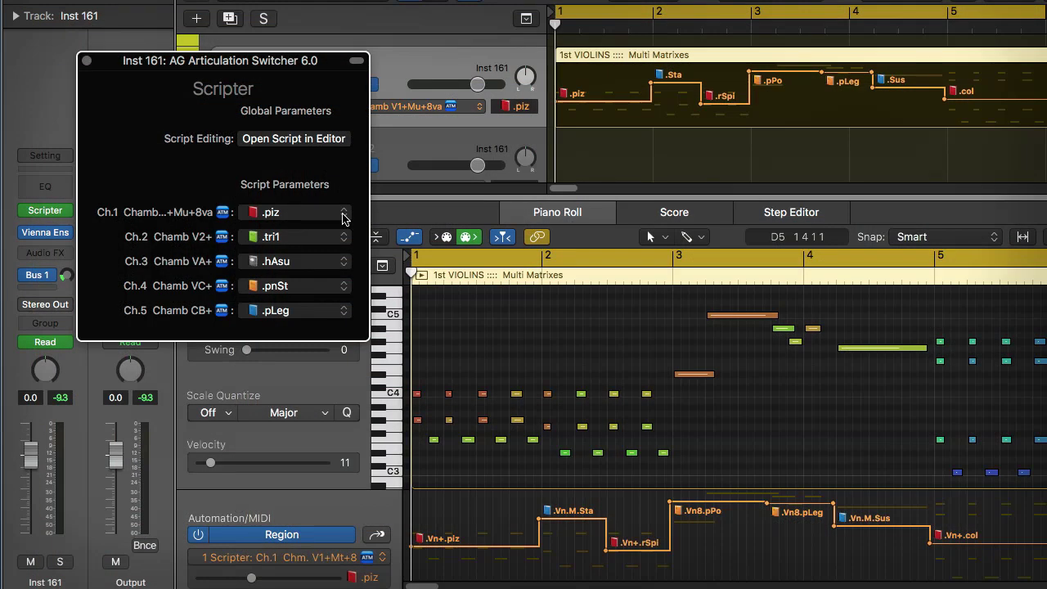
- Check the Ch.1 articulation choices in Logic's Scripter and play the 1st VIOLINS Multi Matrixes region
left_click(344, 214)
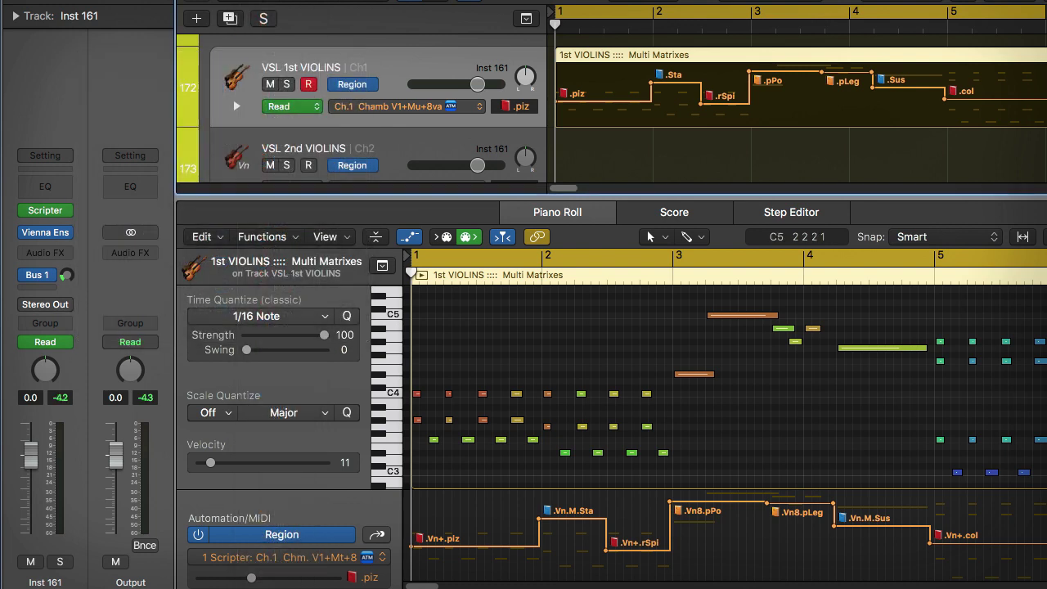
key("space")
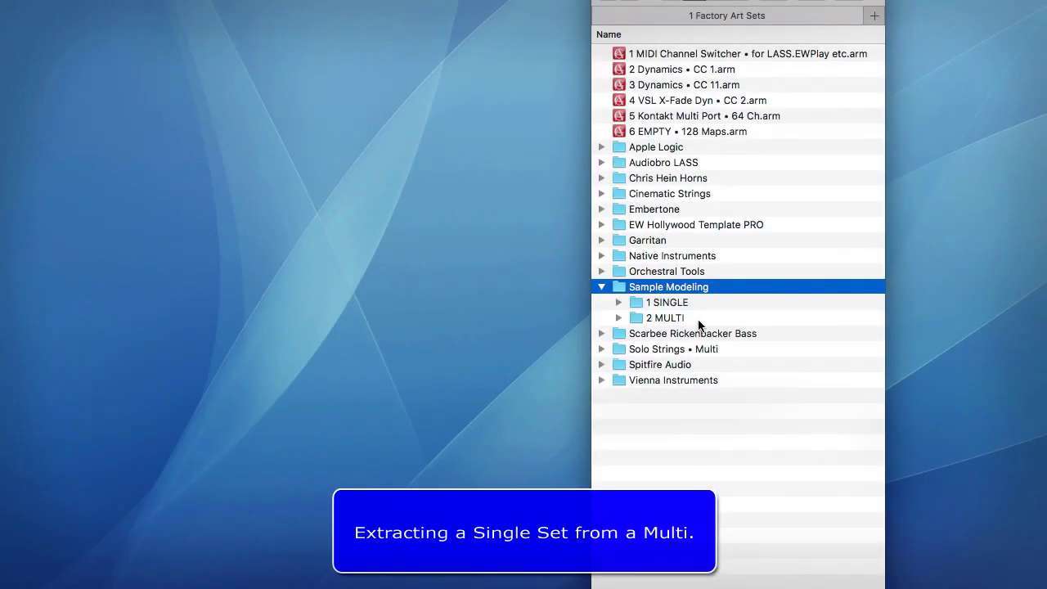
- Open SM Brass Ens 1.arm from the Sample Modeling 2 MULTI folder in Finder
left_click(619, 318)
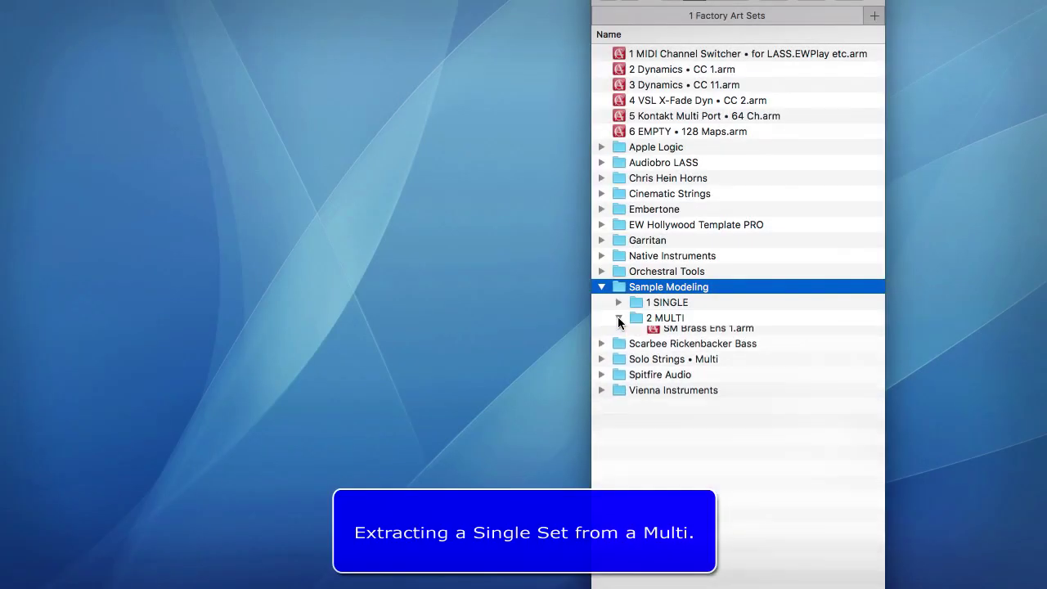
left_click(681, 333)
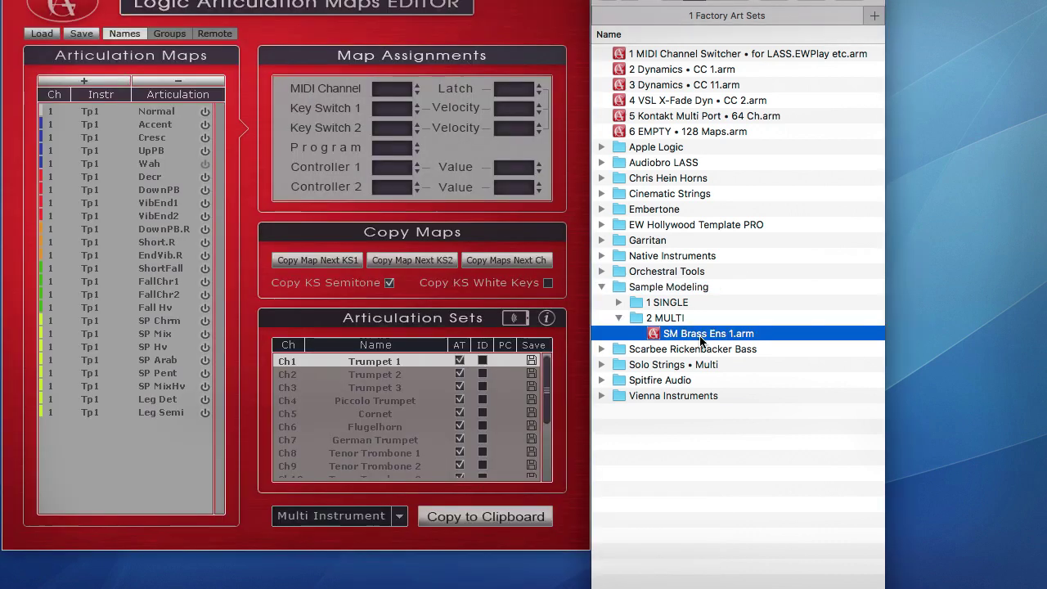
left_click(691, 339)
- Extract the Ch5 Cornet set from the brass multi by switching it to Single Instrument
left_click(382, 416)
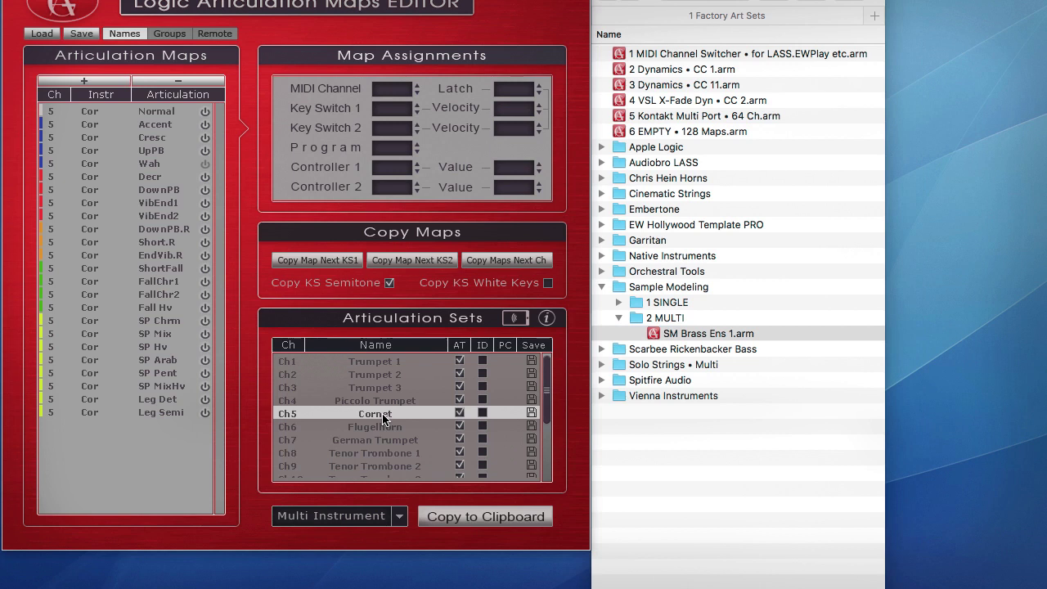
left_click(398, 518)
left_click(360, 556)
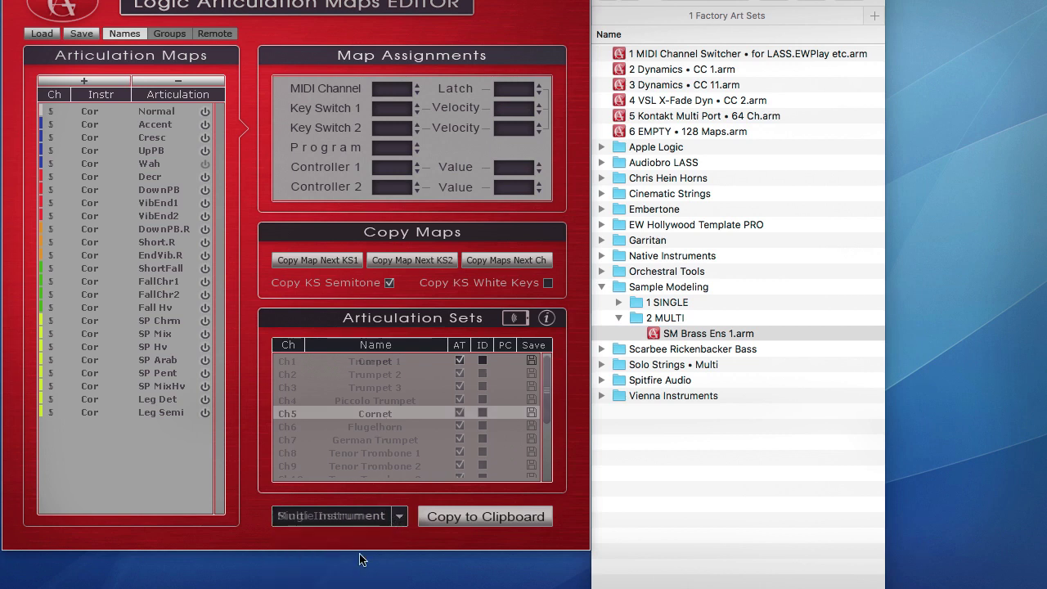
left_click(378, 361)
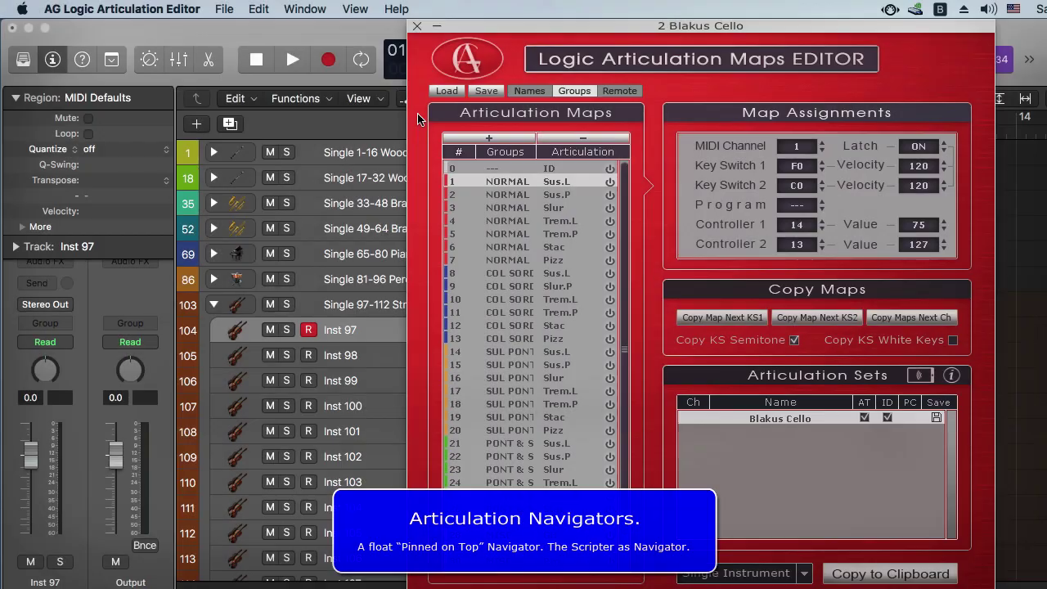
- Open the Articulations Navigator for the Blakus Cello set and place it over Logic's inspector, beside the editor
left_click(314, 9)
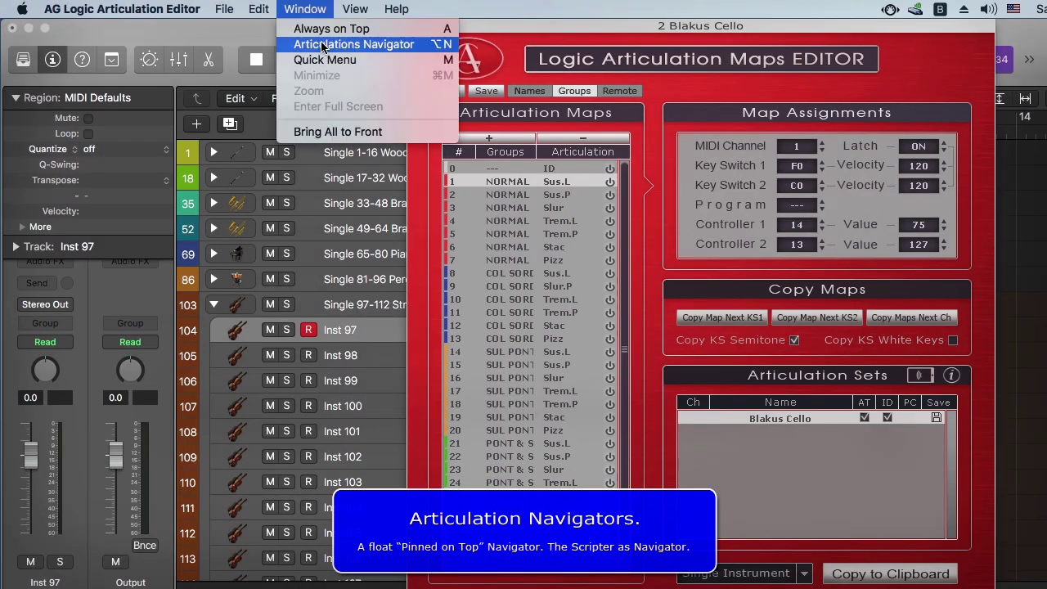
left_click(321, 45)
left_click_drag(341, 147, 161, 123)
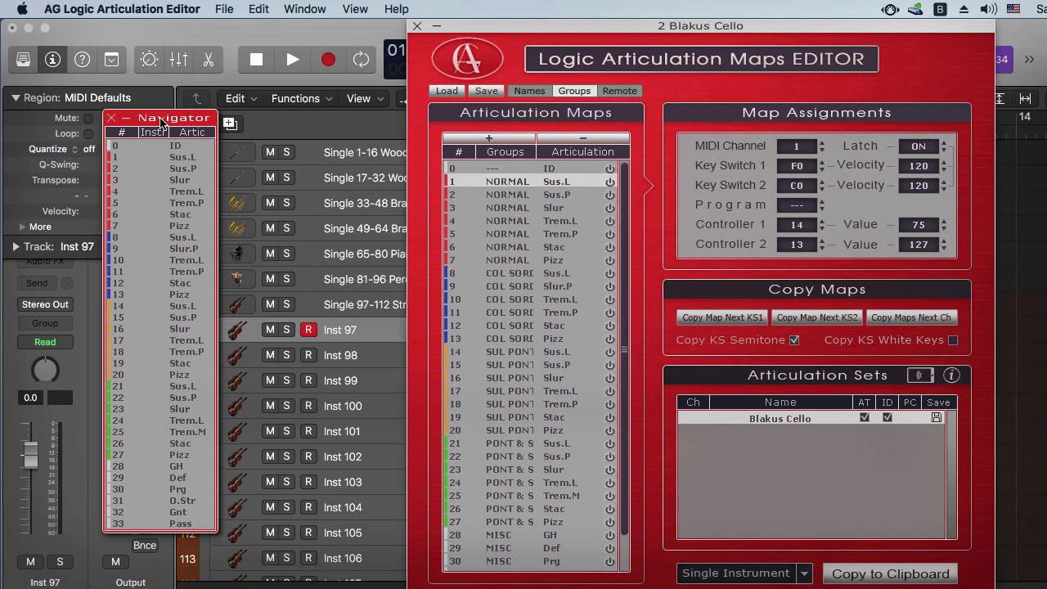
- Prefix the Blakus Cello maps with remote key switches from root C0 and send the set to the iPad remote control
left_click(355, 10)
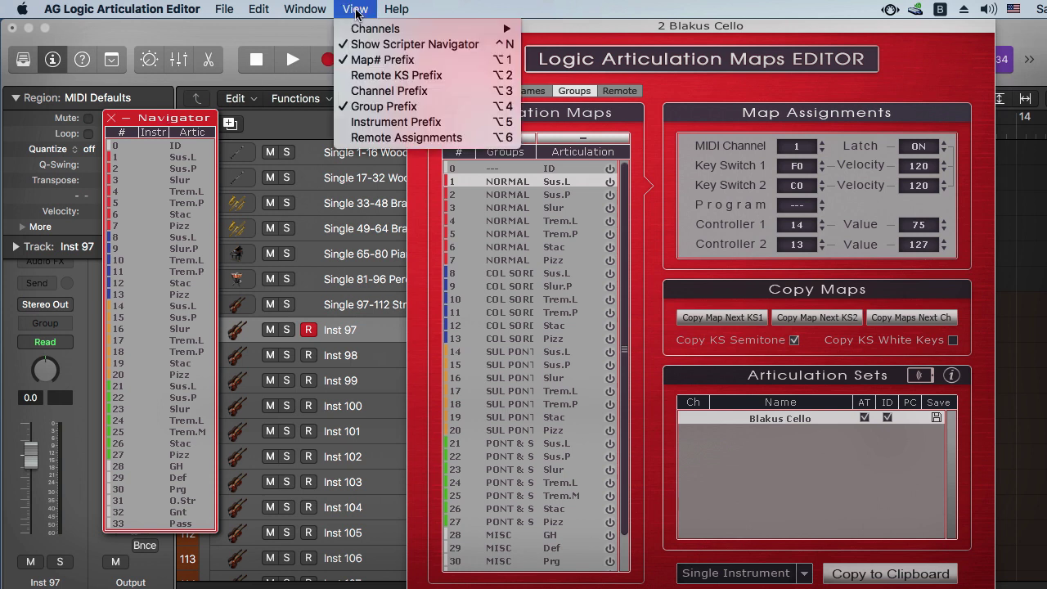
left_click(376, 77)
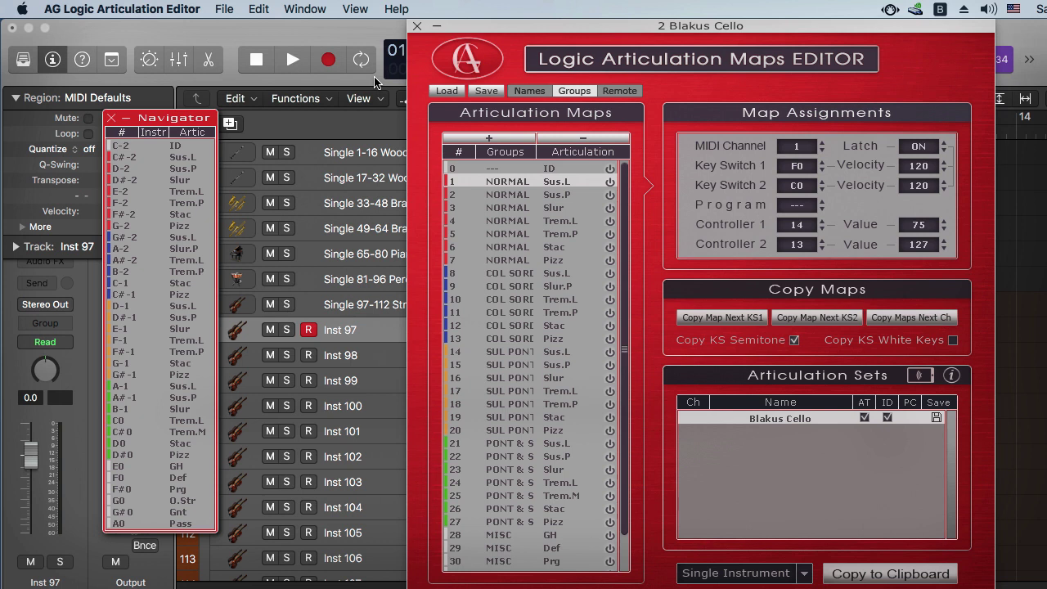
right_click(530, 183)
left_click_drag(741, 427, 740, 379)
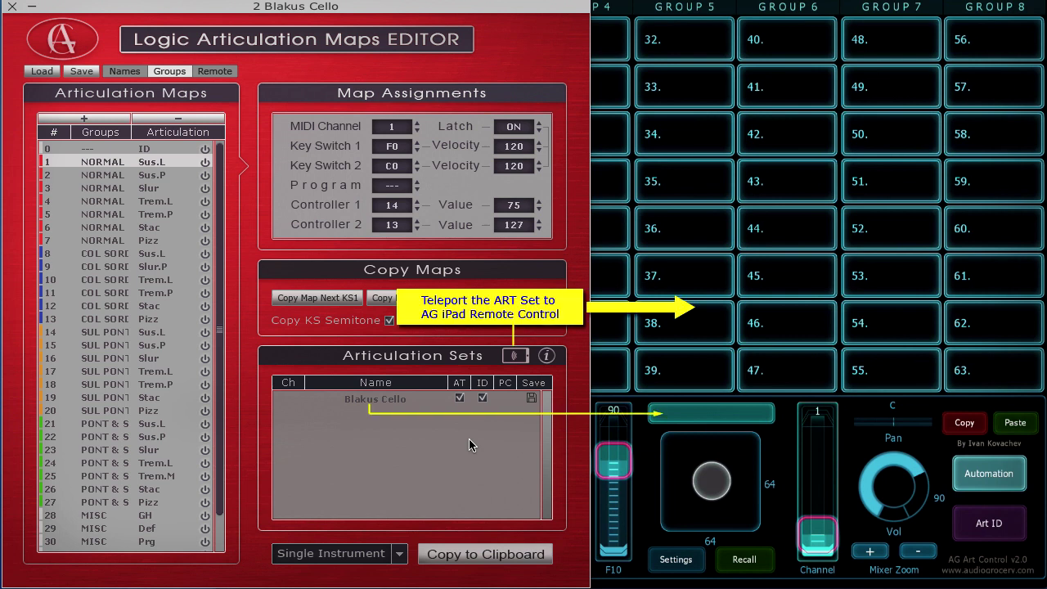
left_click(512, 357)
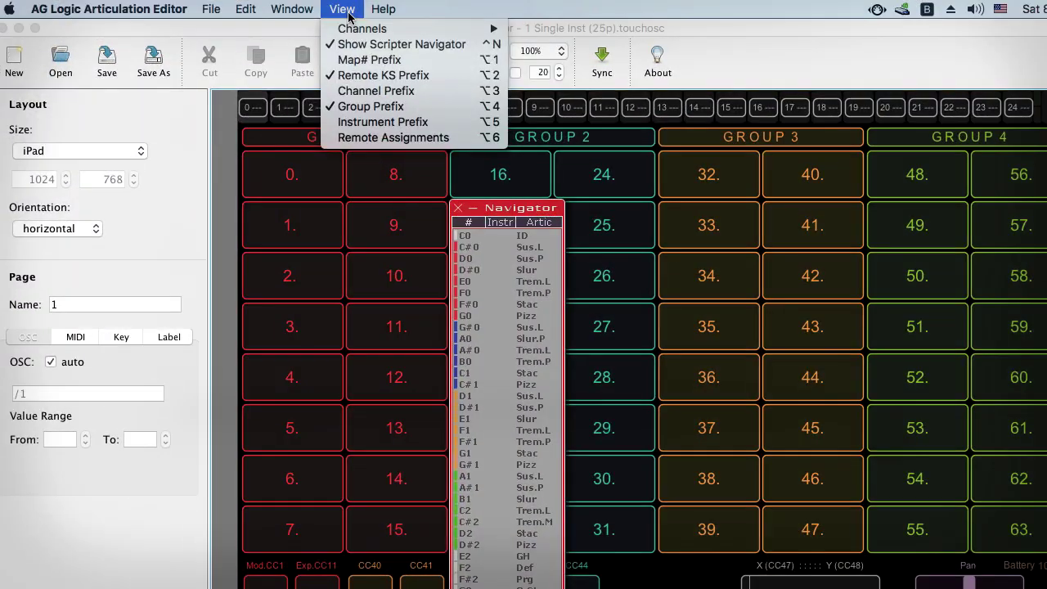
- Return the Navigator to map number prefixes and append Sus.L and Sus.P to labels 1 and 2 in the TouchOSC iPad layout
left_click(356, 60)
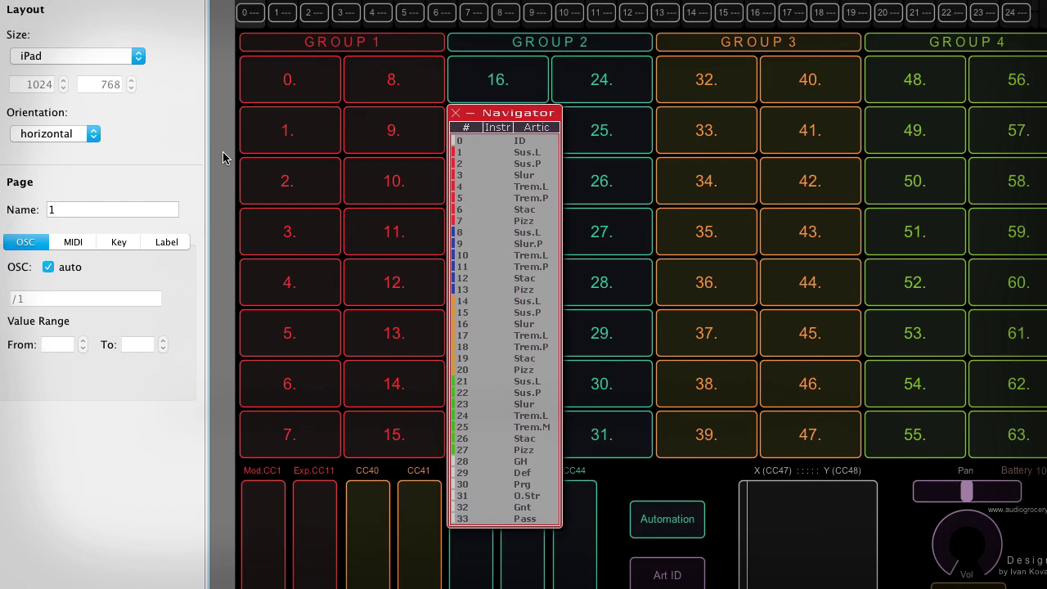
left_click(270, 138)
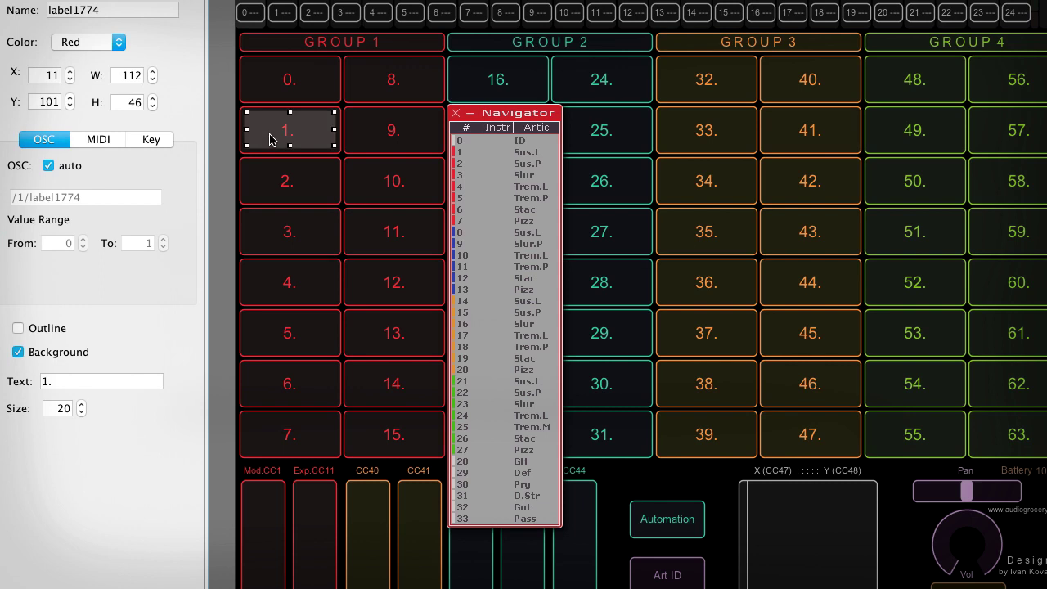
left_click(79, 384)
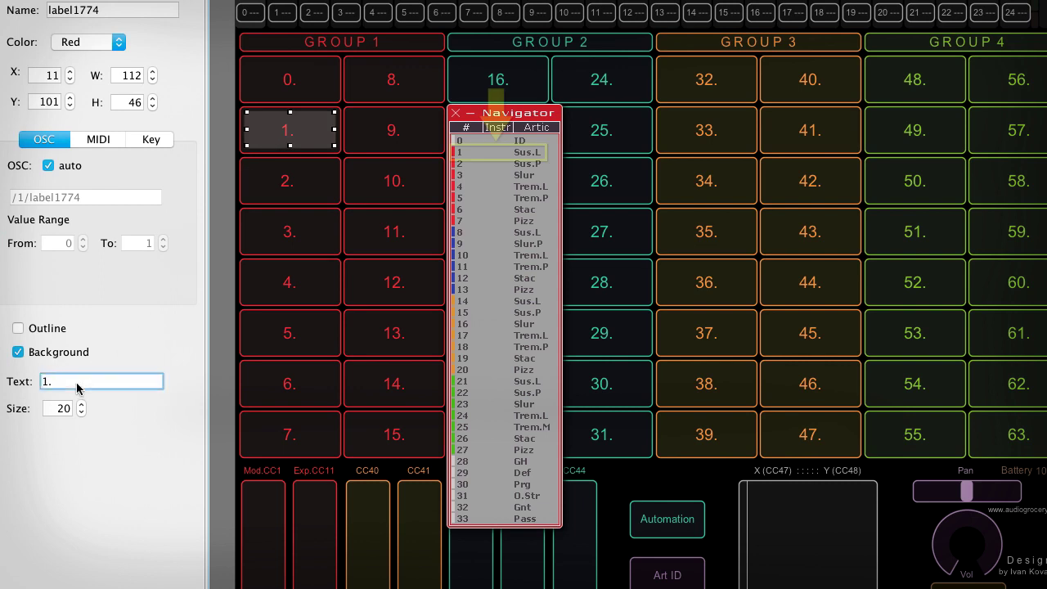
type("Sus.L")
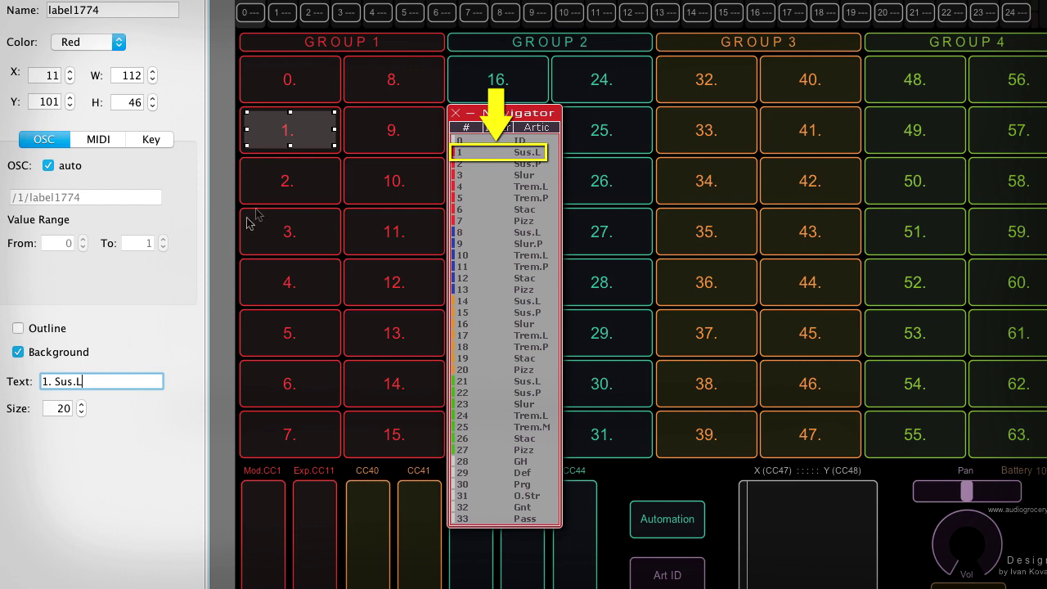
left_click(271, 190)
left_click(78, 385)
type("Sus.P")
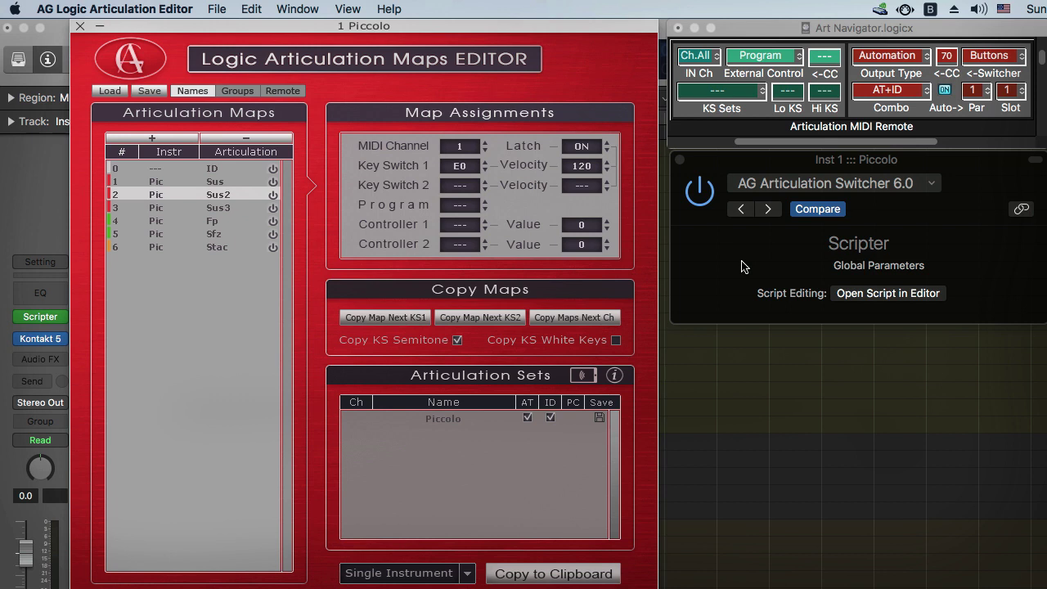
- Set the Articulation MIDI Remote's external control to Key Switch and choose the Violins key switch set
left_click(757, 57)
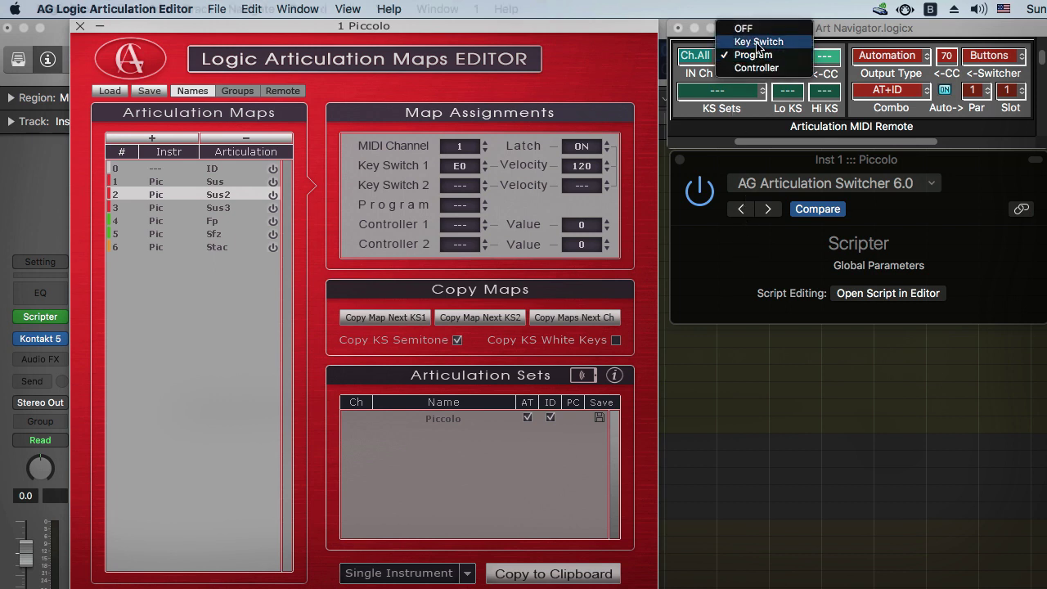
left_click(758, 42)
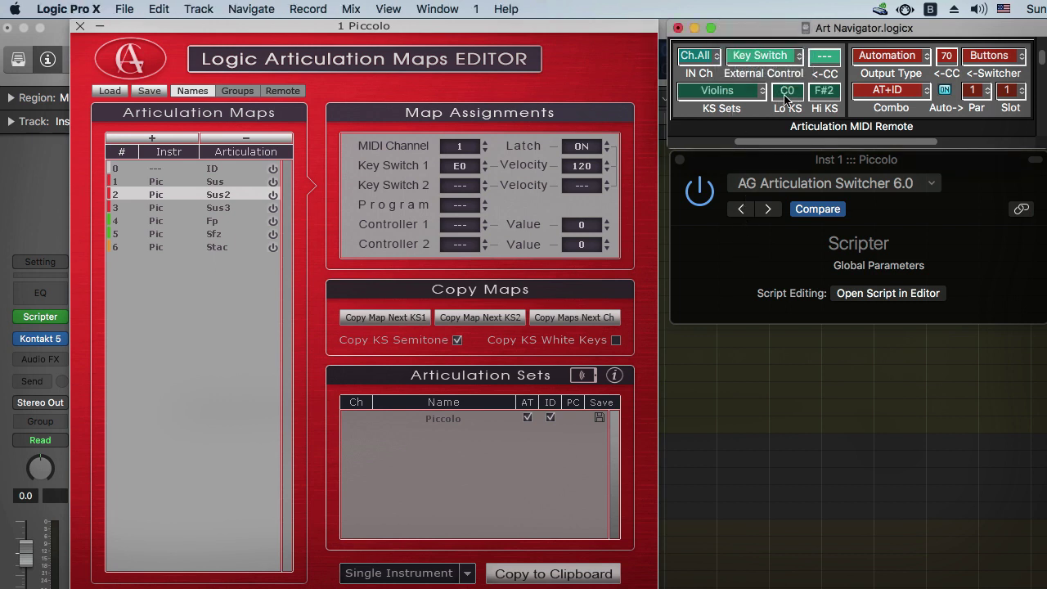
left_click(740, 97)
left_click(736, 131)
left_click(740, 98)
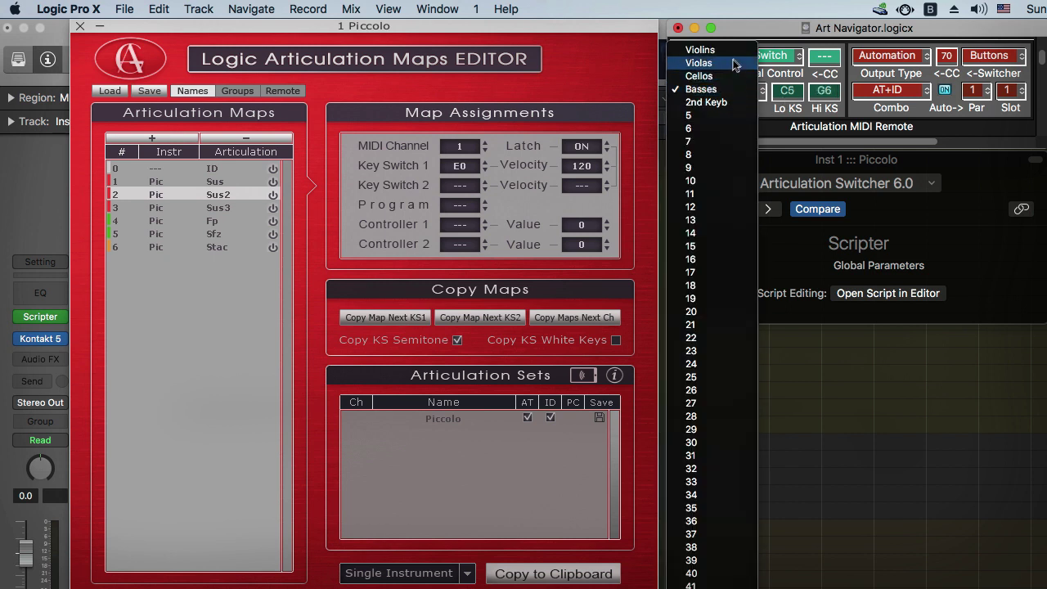
left_click(733, 50)
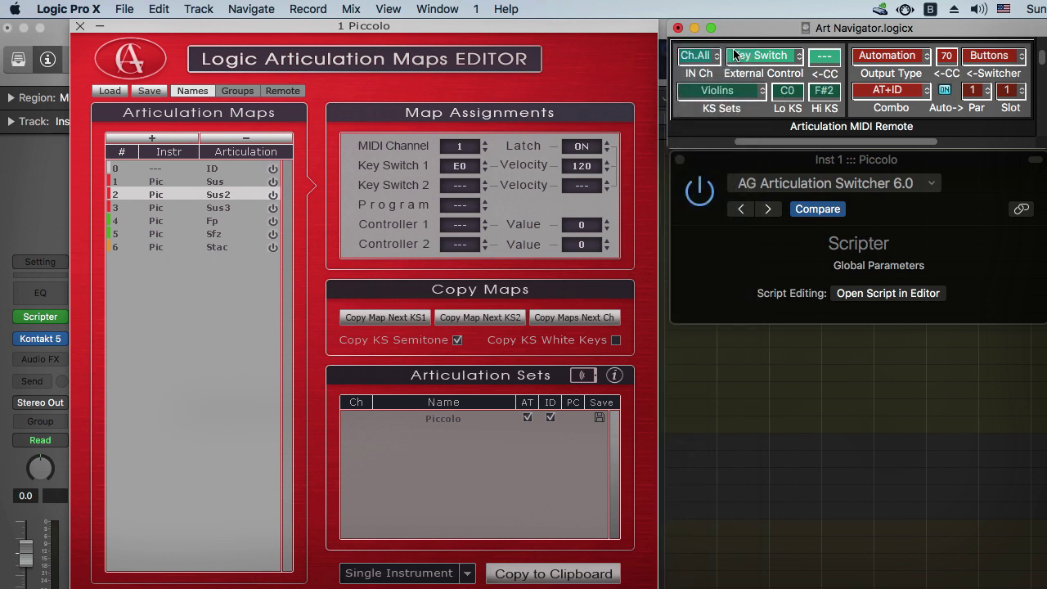
- Enable the Scripter Navigator for the Piccolo set in the articulation maps editor
left_click(593, 64)
left_click(347, 9)
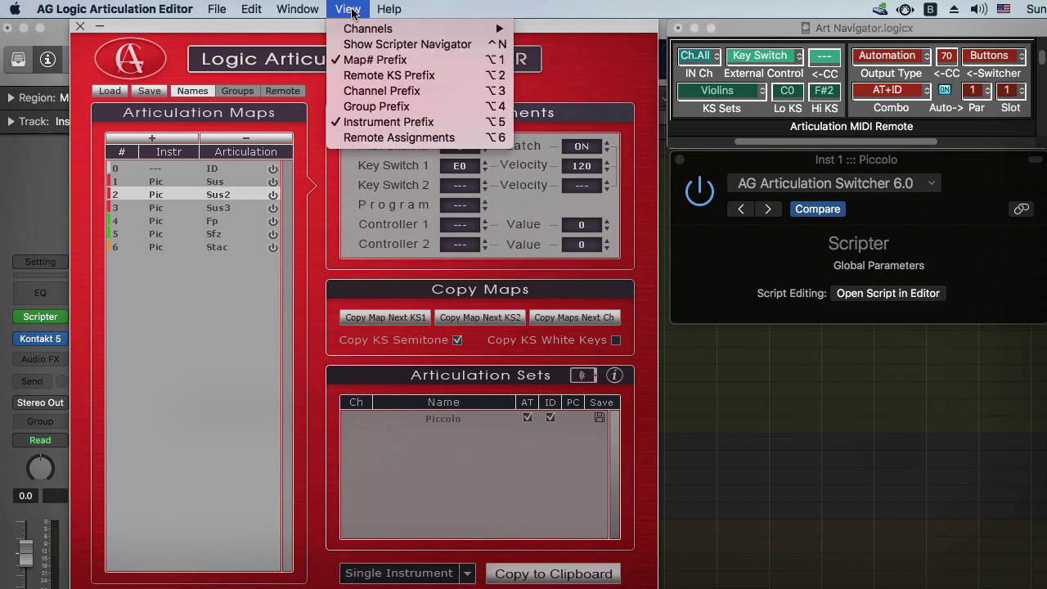
left_click(353, 44)
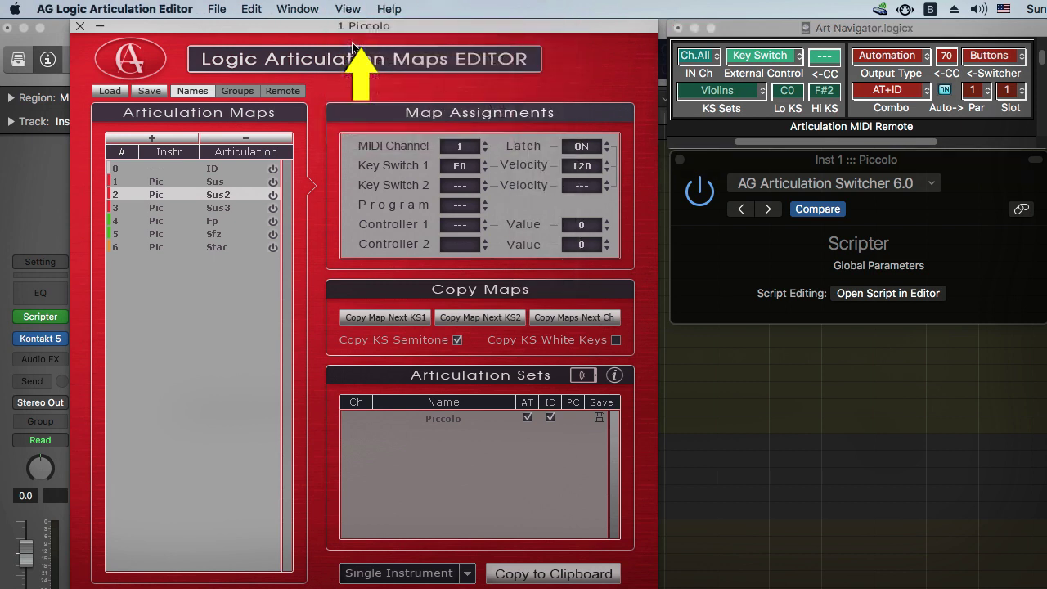
- Replace the Piccolo maps' map number prefix with the remote key switch prefix and set the remote root to C0
right_click(233, 199)
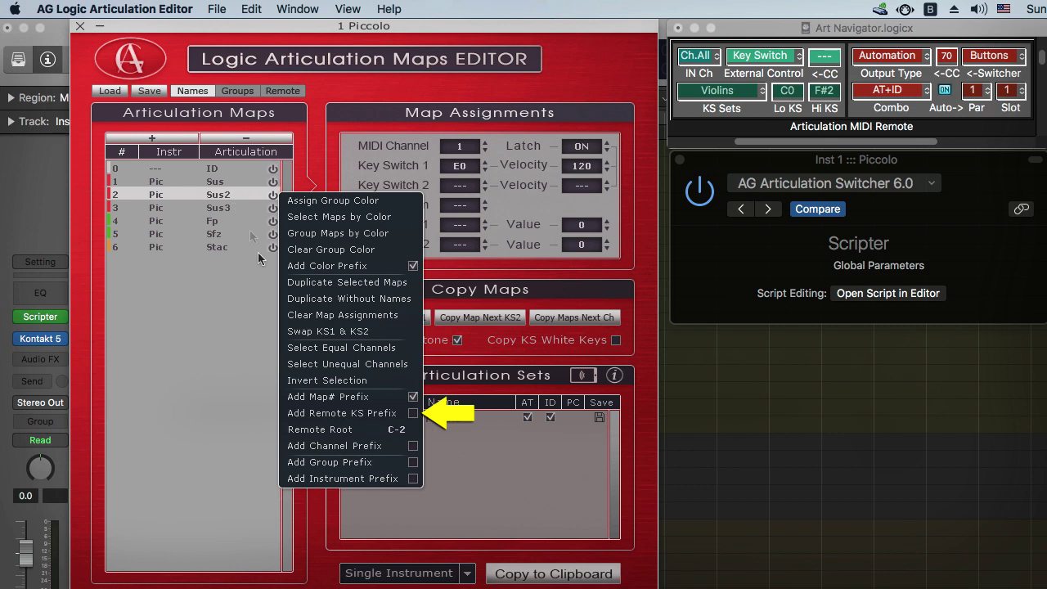
left_click(413, 397)
left_click(413, 413)
scroll(401, 427, "up", 10)
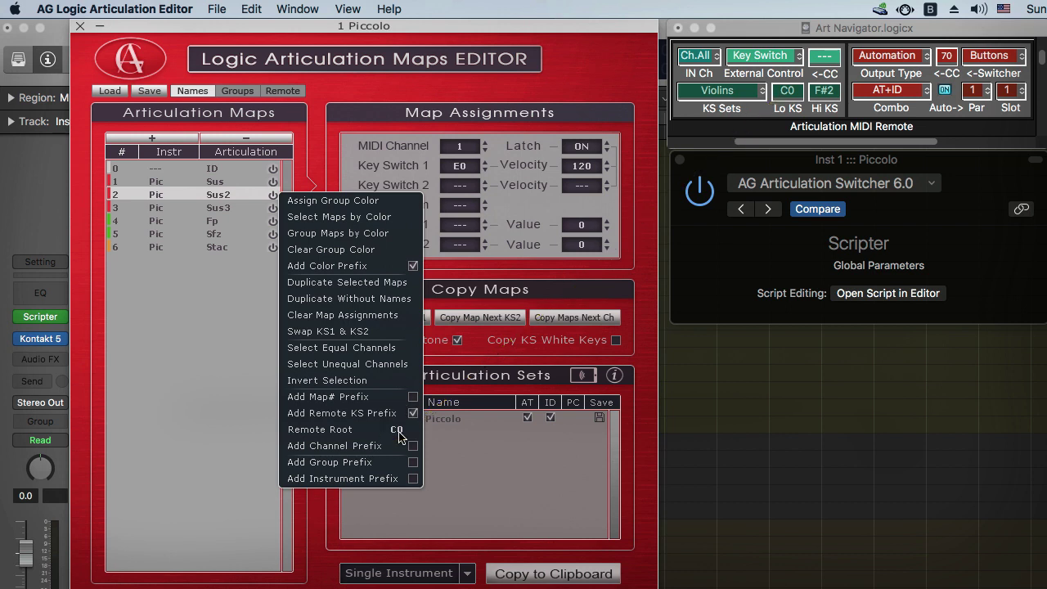
left_click(427, 447)
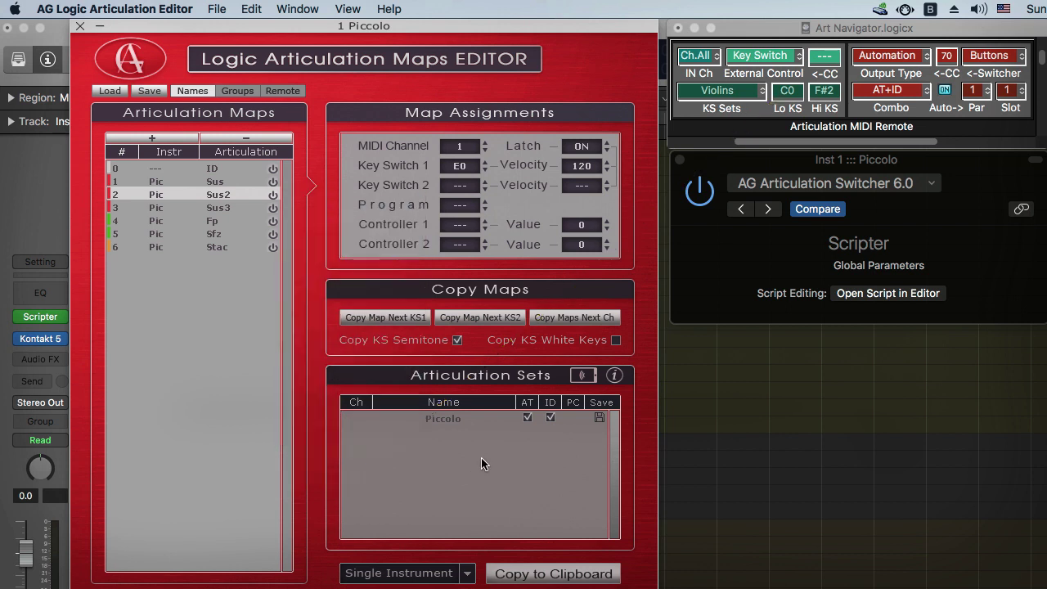
- Copy the Piccolo set into the Logic Scripter's empty clipboard section, run the script and close the Script Editor
left_click(544, 575)
left_click(890, 296)
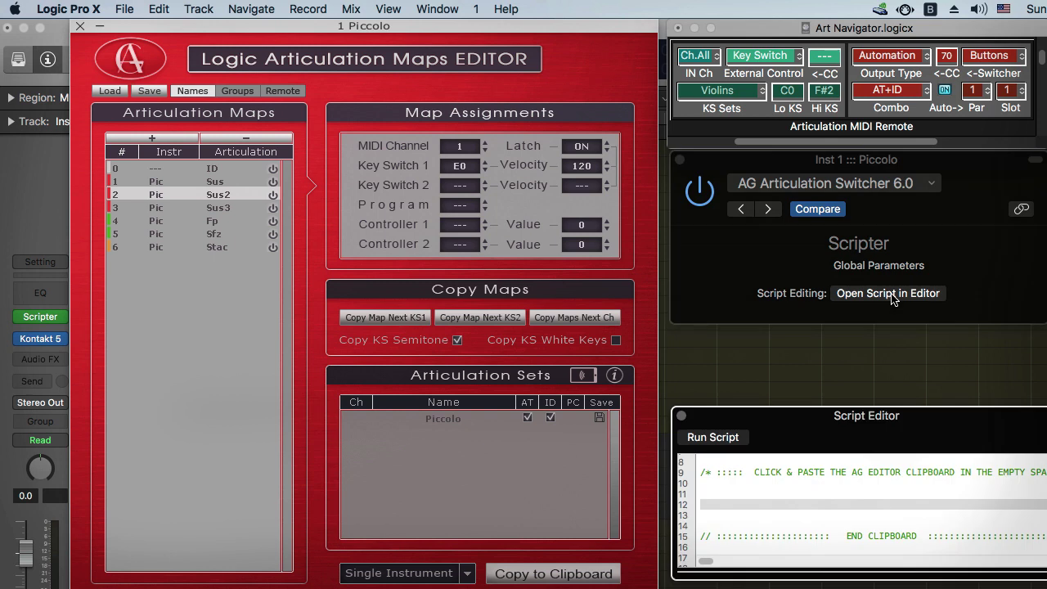
right_click(717, 501)
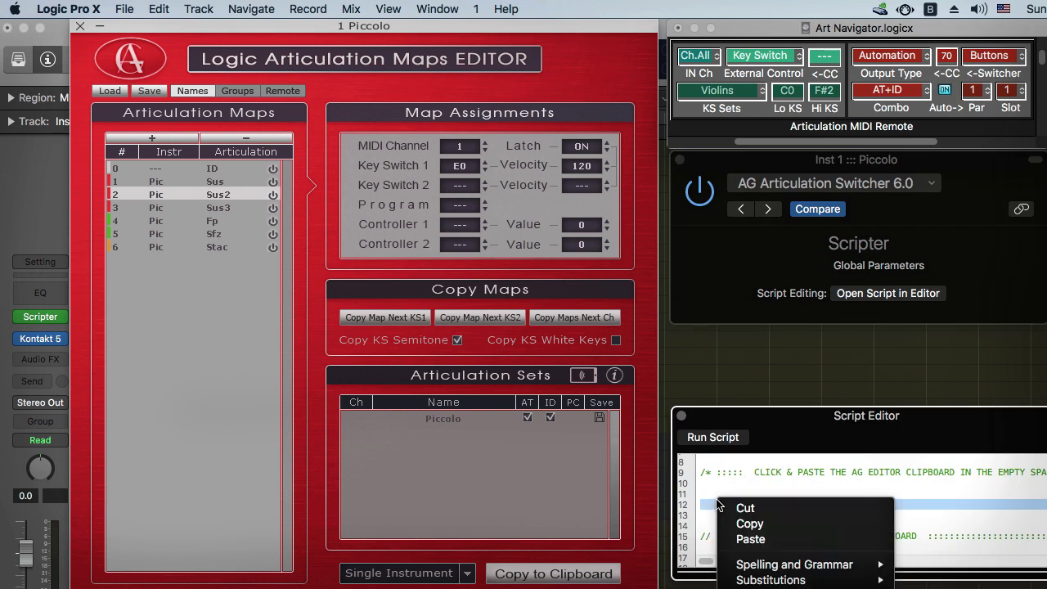
left_click(747, 540)
left_click(711, 437)
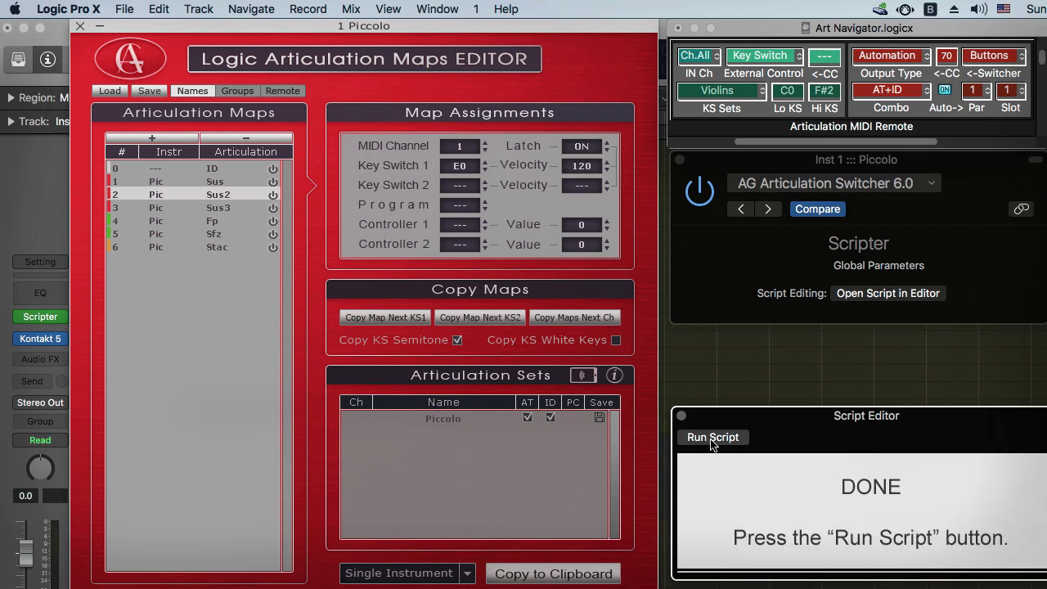
left_click(682, 416)
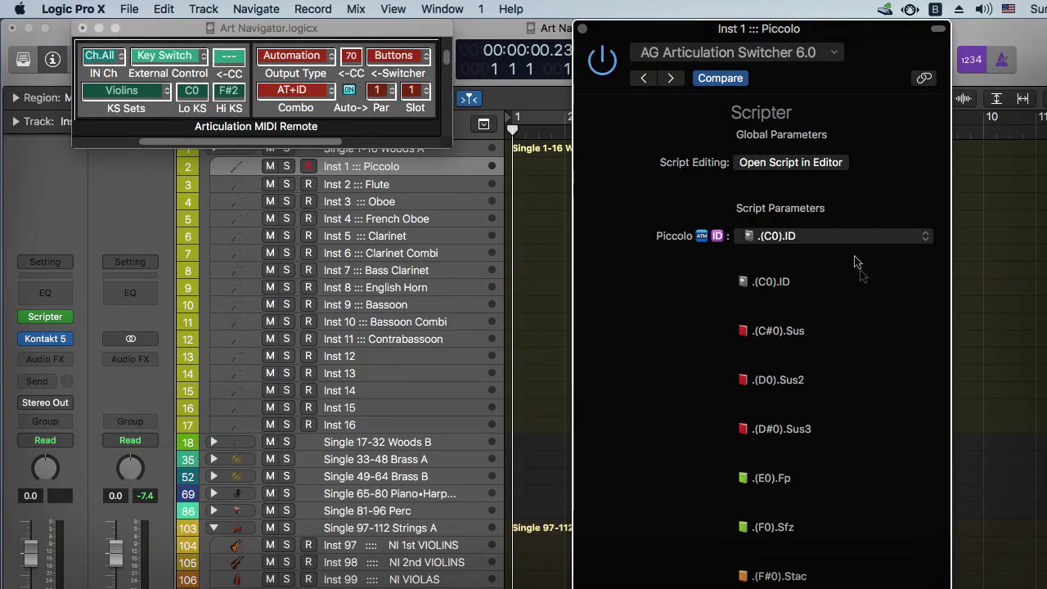
- Select the (C#0).Sus articulation for the Piccolo in Scripter
left_click(850, 242)
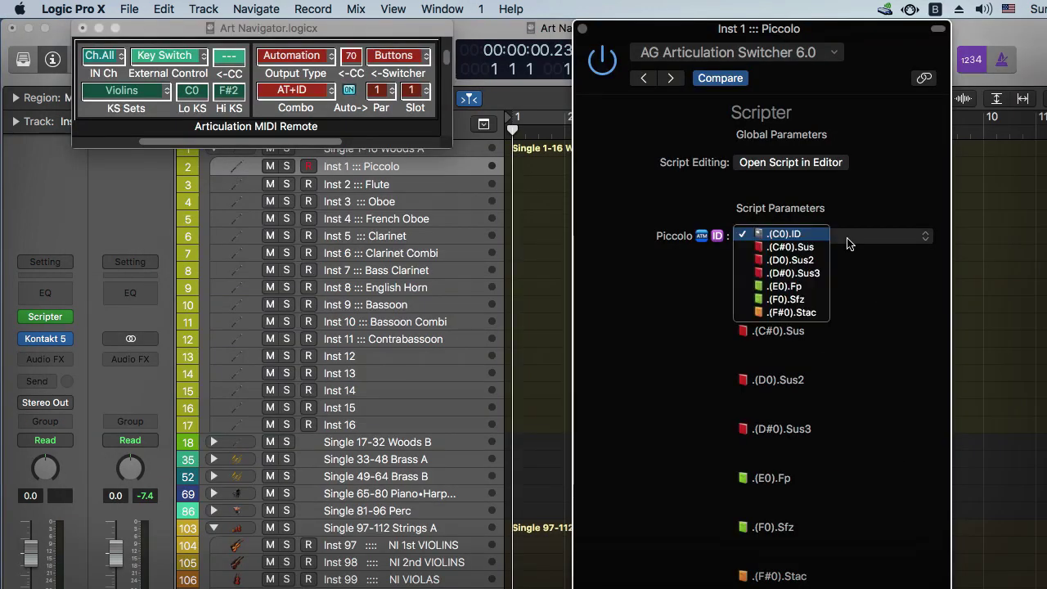
left_click(827, 247)
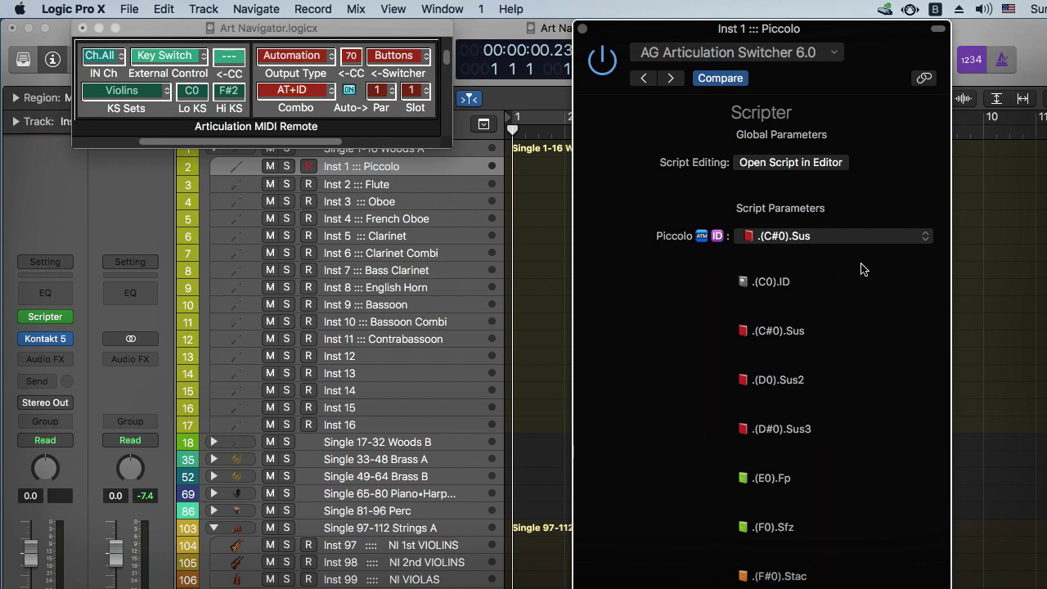
- Link the Scripter window to track selection, hide its header and show the Inst 97 NI 1st VIOLINS articulations
left_click(924, 78)
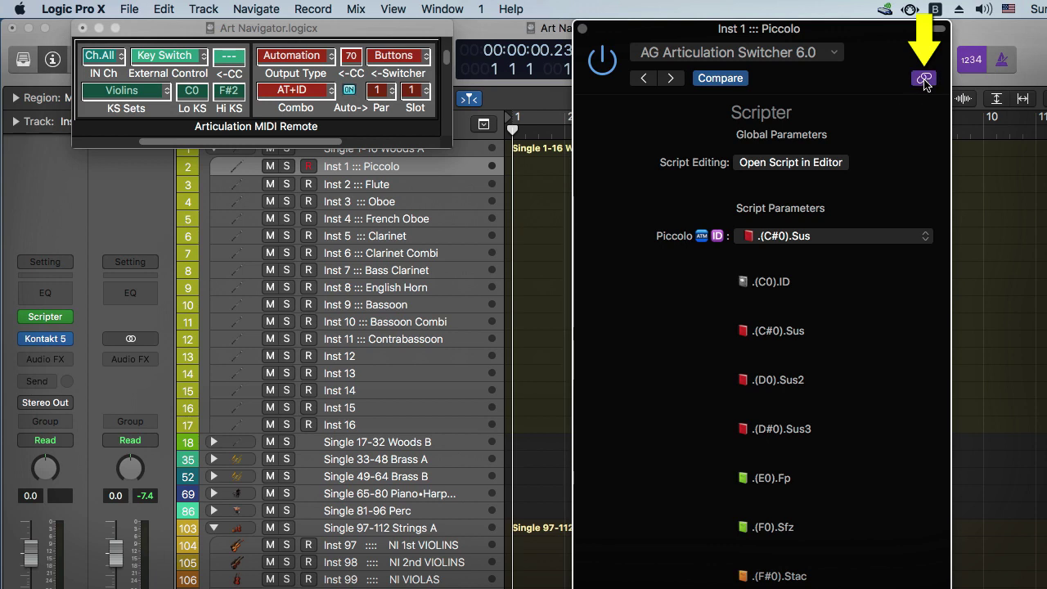
left_click(939, 30)
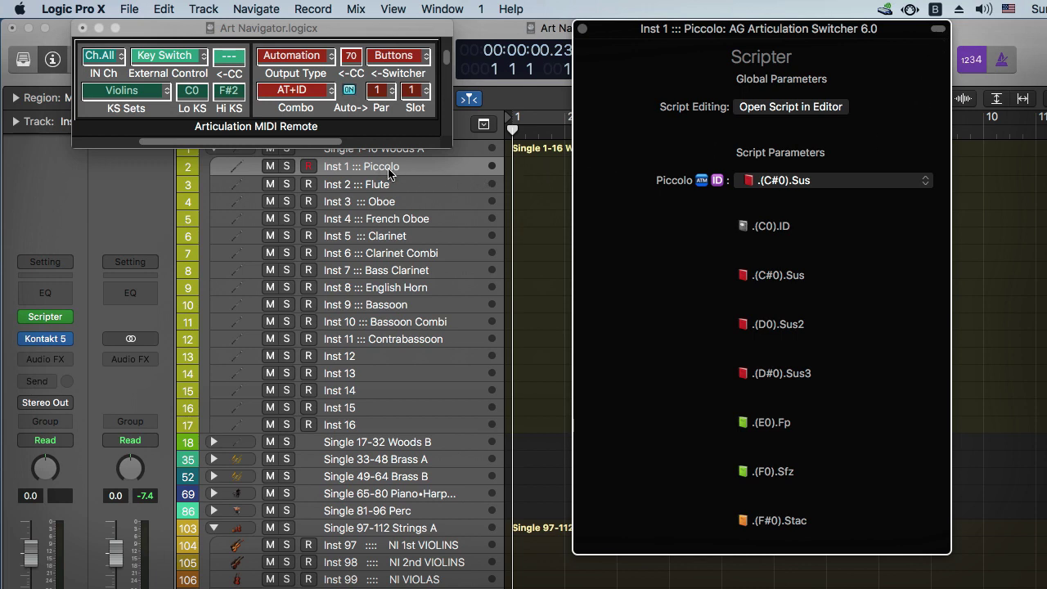
left_click(440, 546)
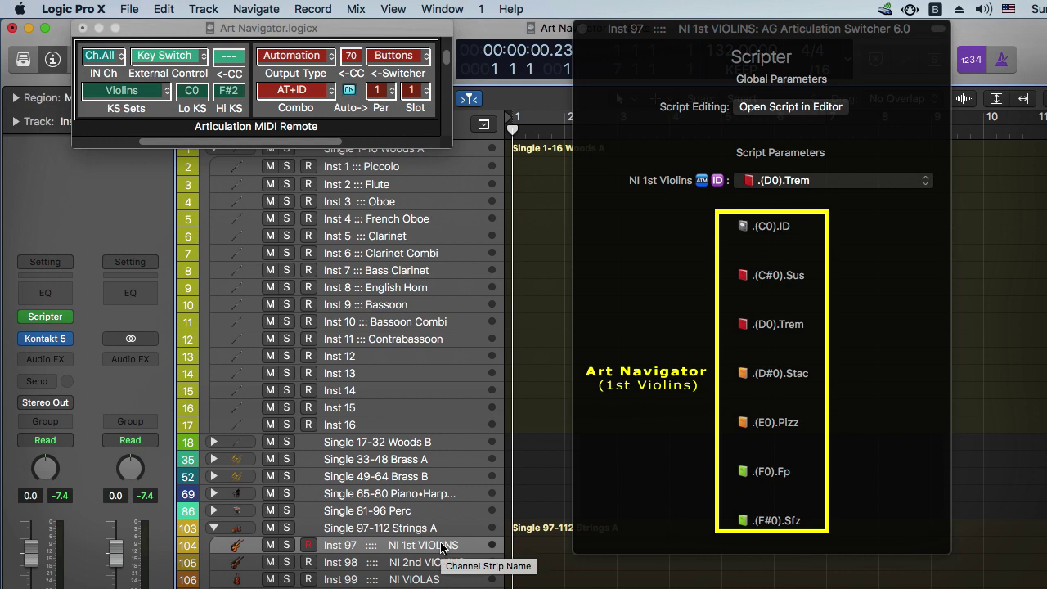
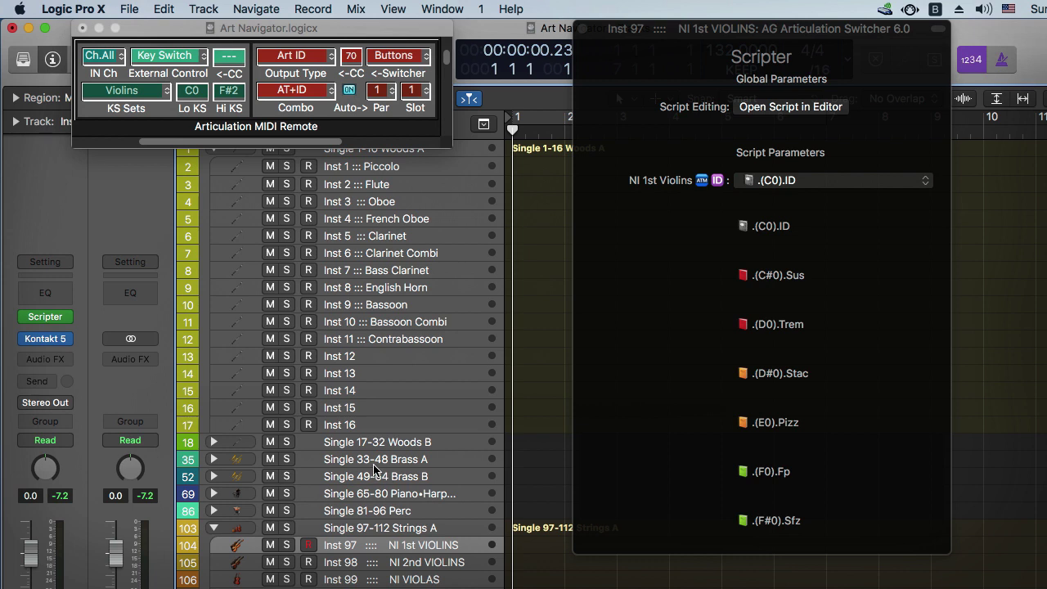
- Show the Inst 34 VSL Trumpet C navigator from the Single 33-48 Brass A folder, then reposition and widen its Scripter window
left_click(214, 461)
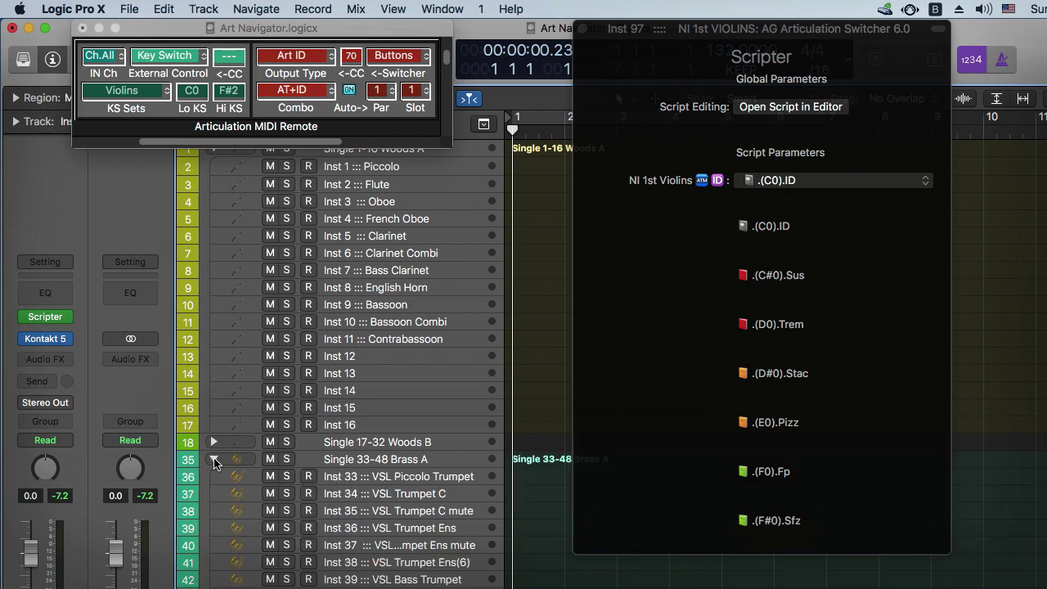
left_click(439, 495)
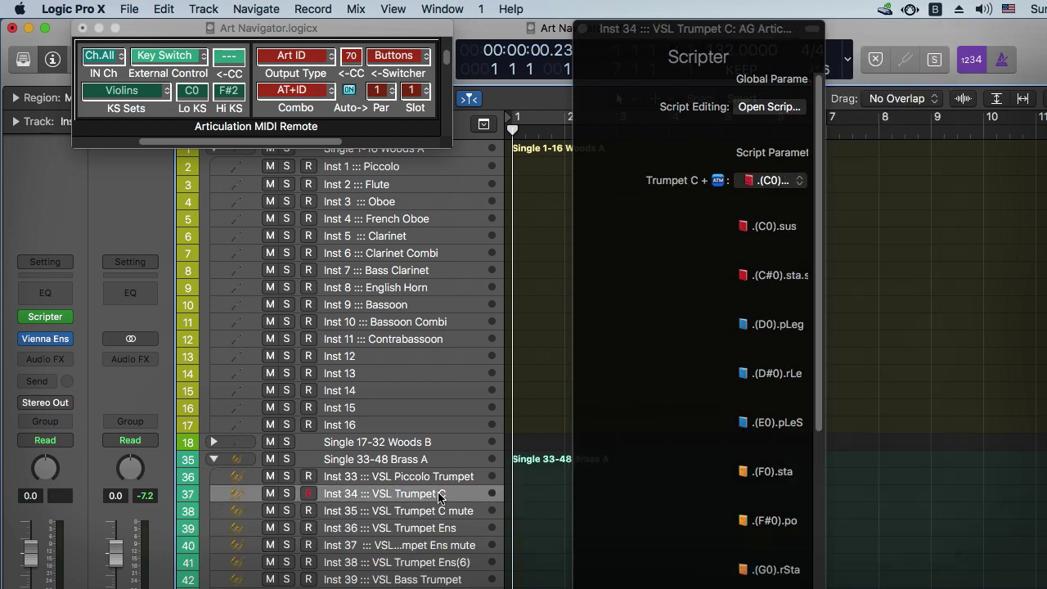
left_click_drag(628, 29, 350, 28)
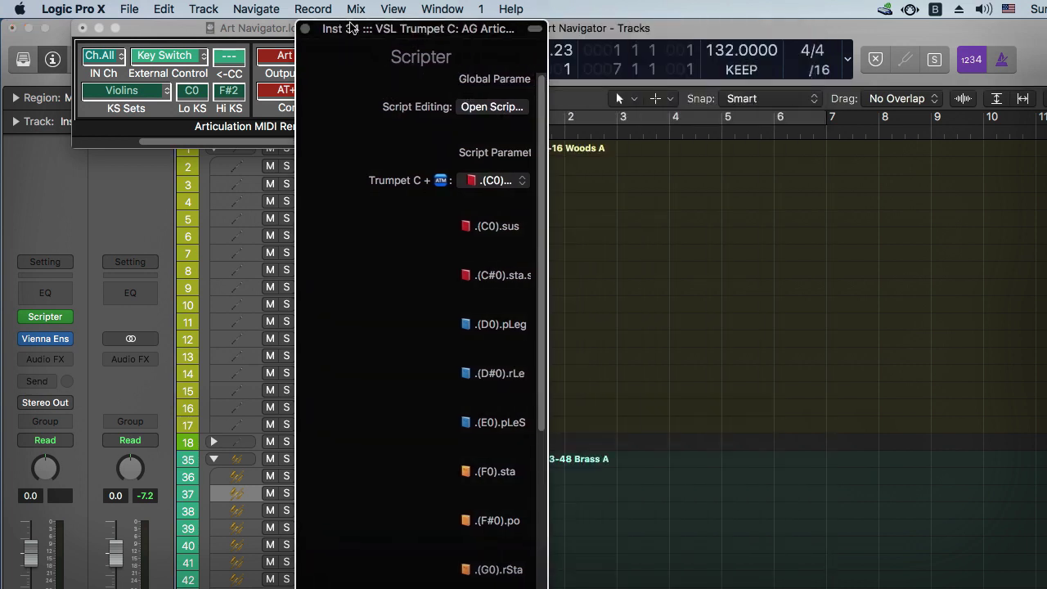
left_click_drag(546, 327, 654, 327)
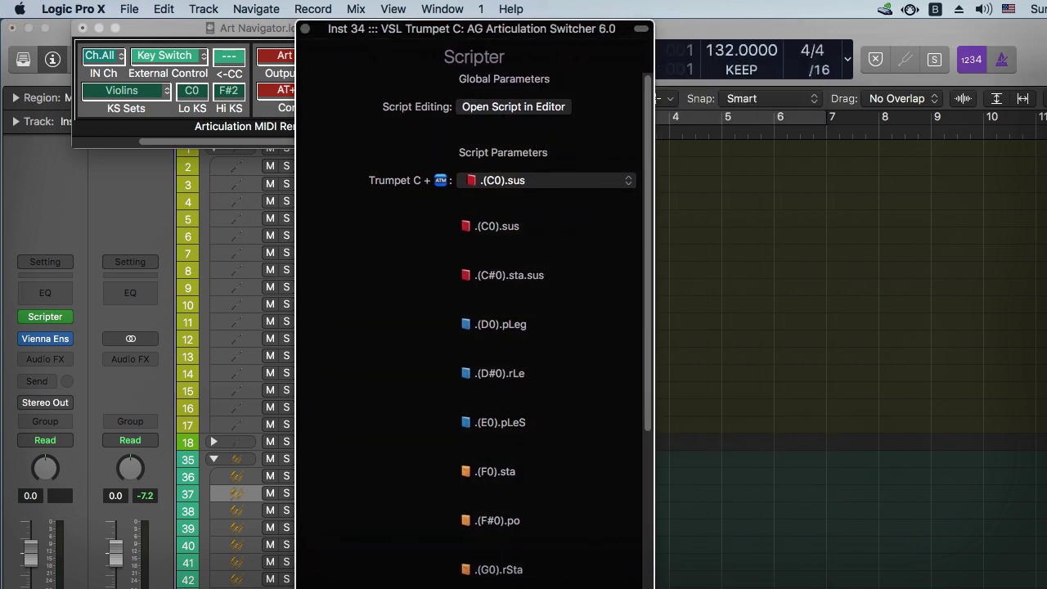